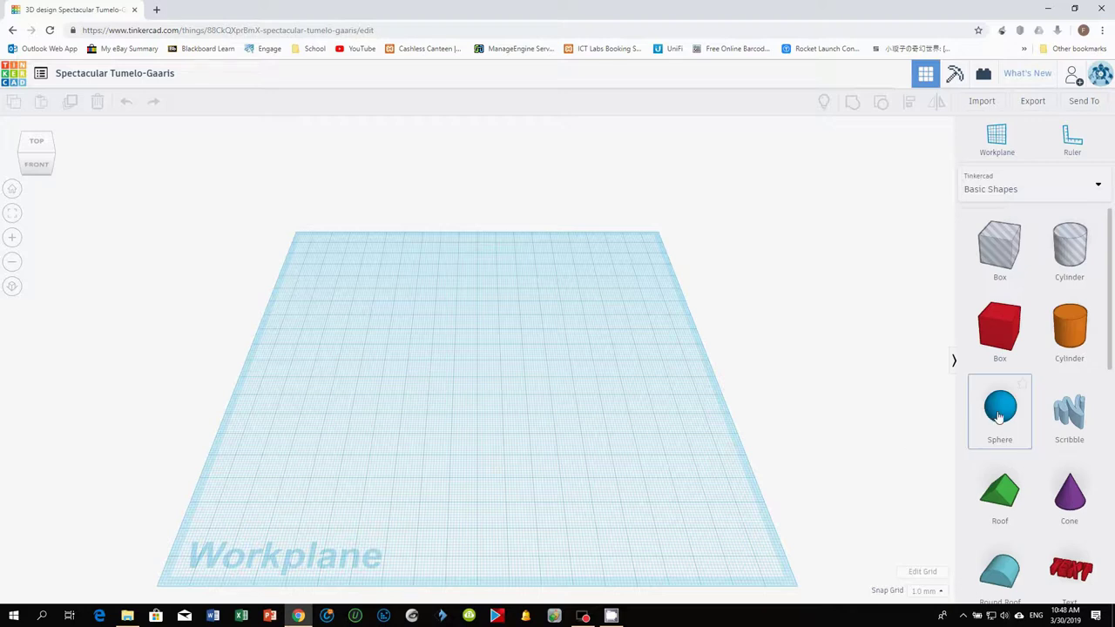
# Place a sphere and a cylinder on the workplane, moving the sphere back and to the right and the cylinder toward the front-left area
pyautogui.moveTo(999, 417); pyautogui.dragTo(379, 402)
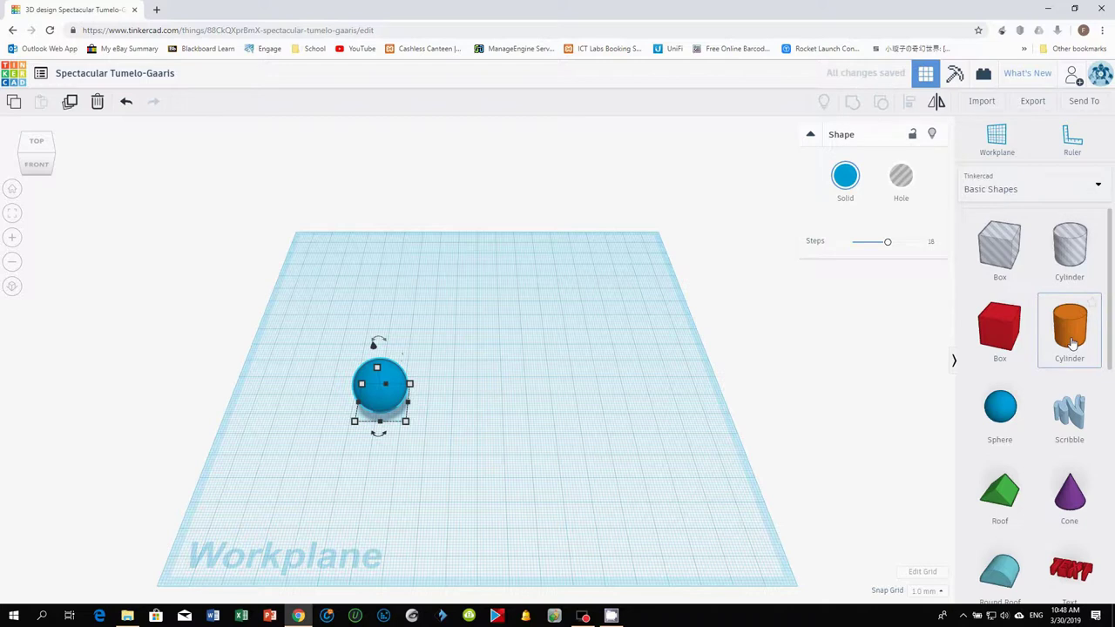
pyautogui.moveTo(1075, 337); pyautogui.dragTo(460, 401)
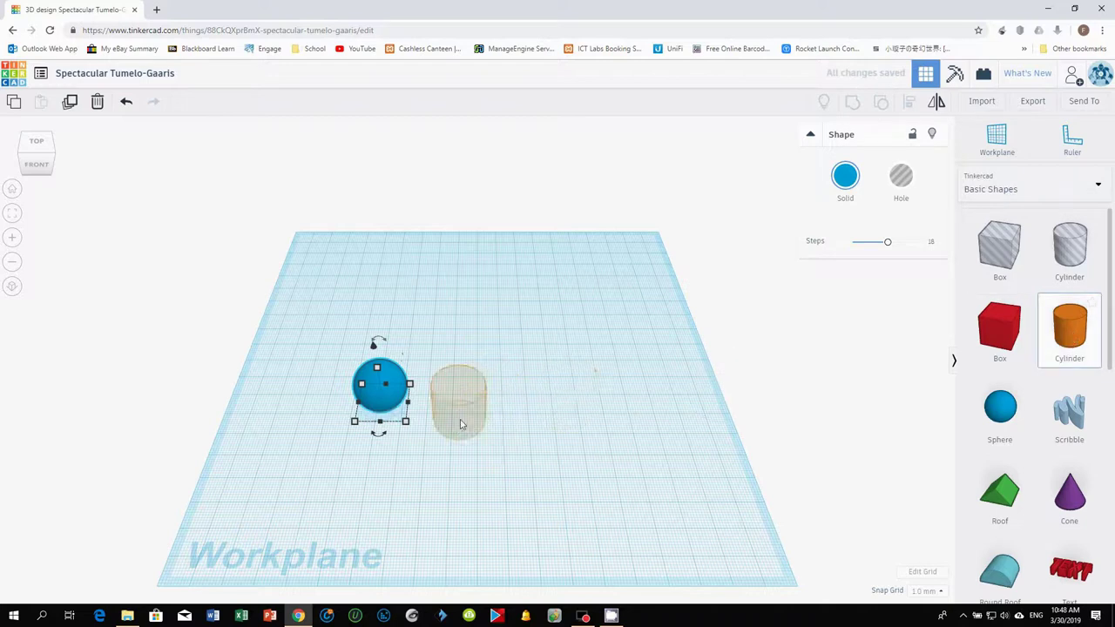
pyautogui.moveTo(370, 392); pyautogui.dragTo(544, 364)
pyautogui.click(451, 401)
pyautogui.moveTo(451, 401); pyautogui.dragTo(373, 438)
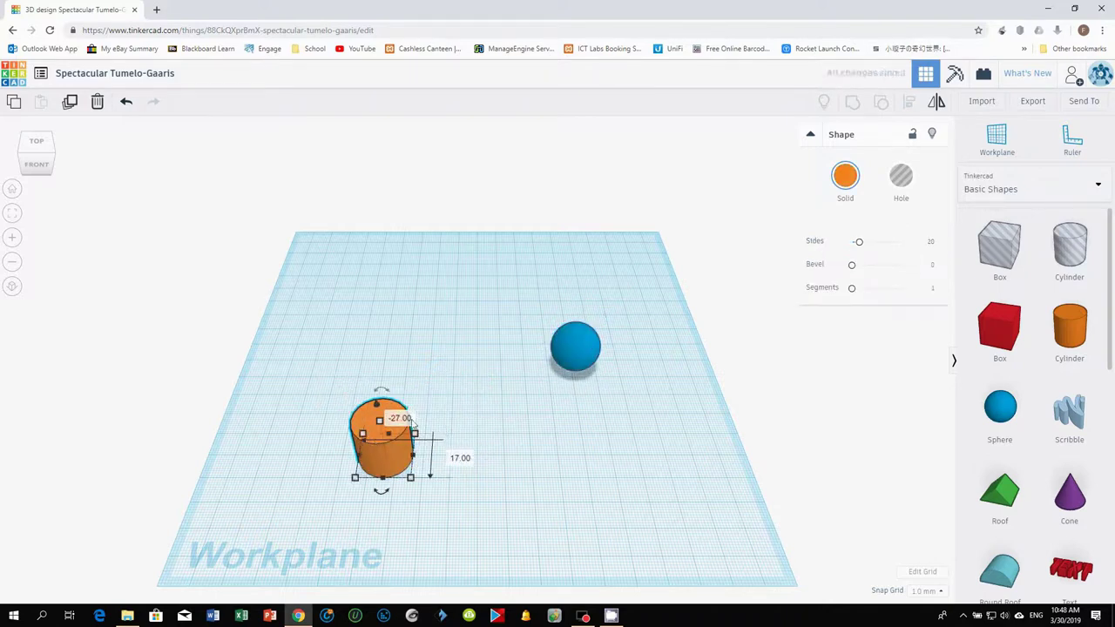
# Reduce the orange cylinder's height to 5 mm
pyautogui.moveTo(380, 421); pyautogui.dragTo(383, 450)
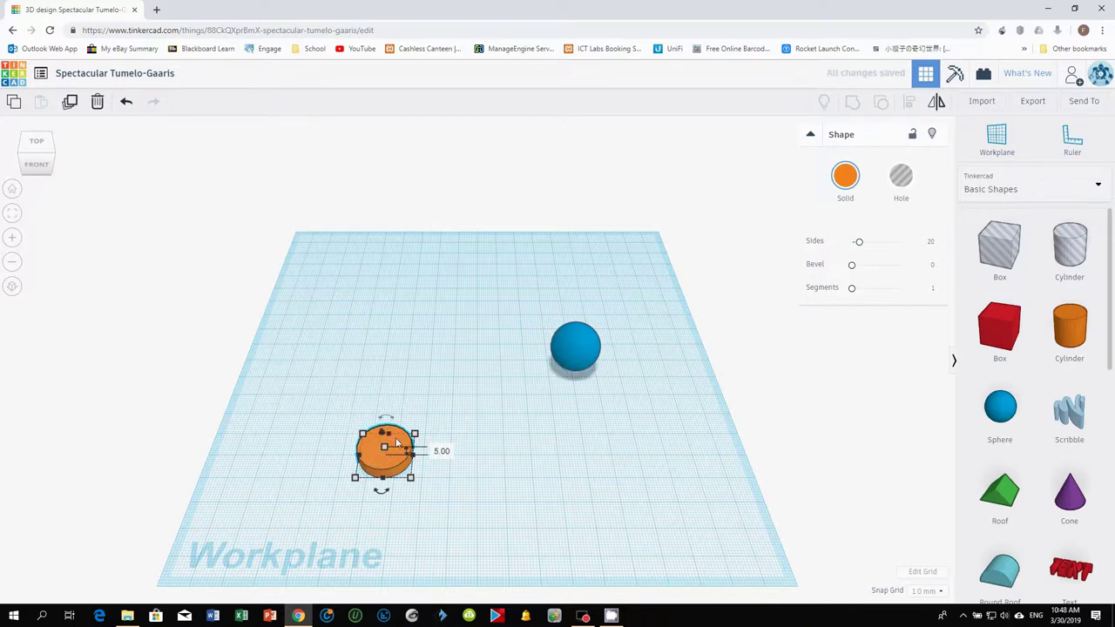
pyautogui.moveTo(416, 404); pyautogui.dragTo(399, 424, button='right')
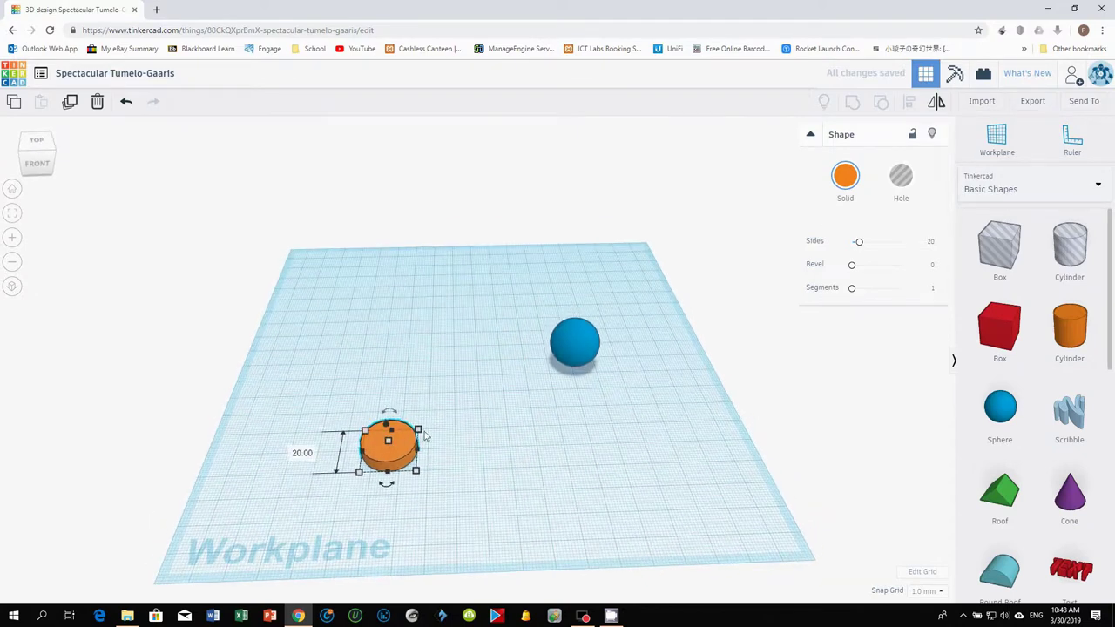
pyautogui.moveTo(389, 444); pyautogui.dragTo(392, 444)
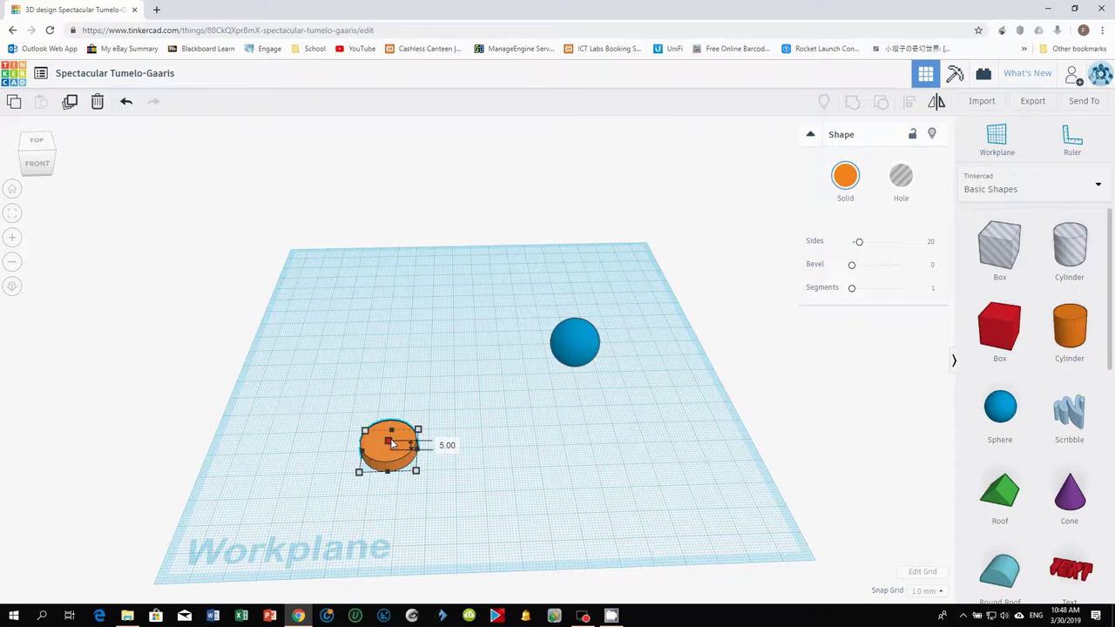
pyautogui.moveTo(391, 443); pyautogui.dragTo(391, 443)
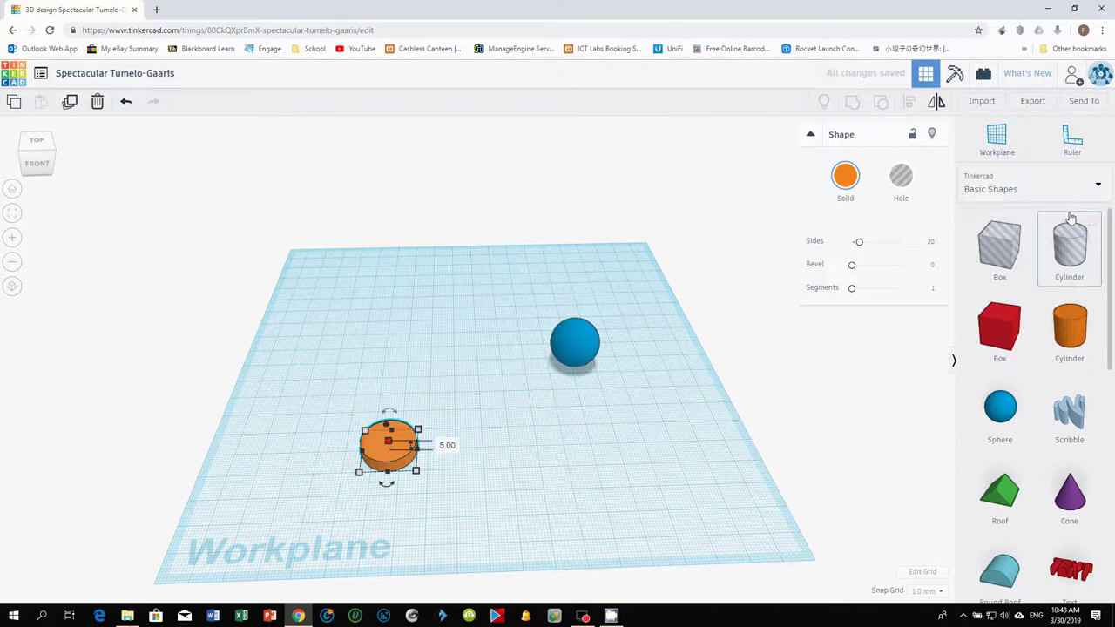
# Place a ruler at the cylinder and scale the cylinder uniformly to 30 mm in diameter and 7.5 mm high
pyautogui.click(1072, 139)
pyautogui.click(386, 446)
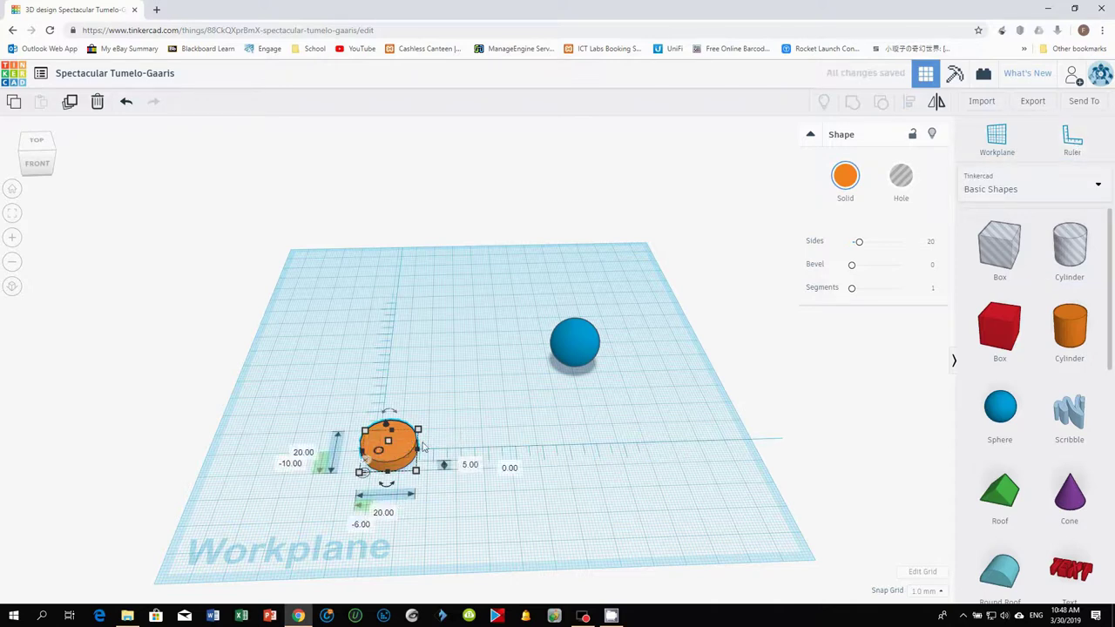
pyautogui.moveTo(416, 472); pyautogui.dragTo(445, 484)
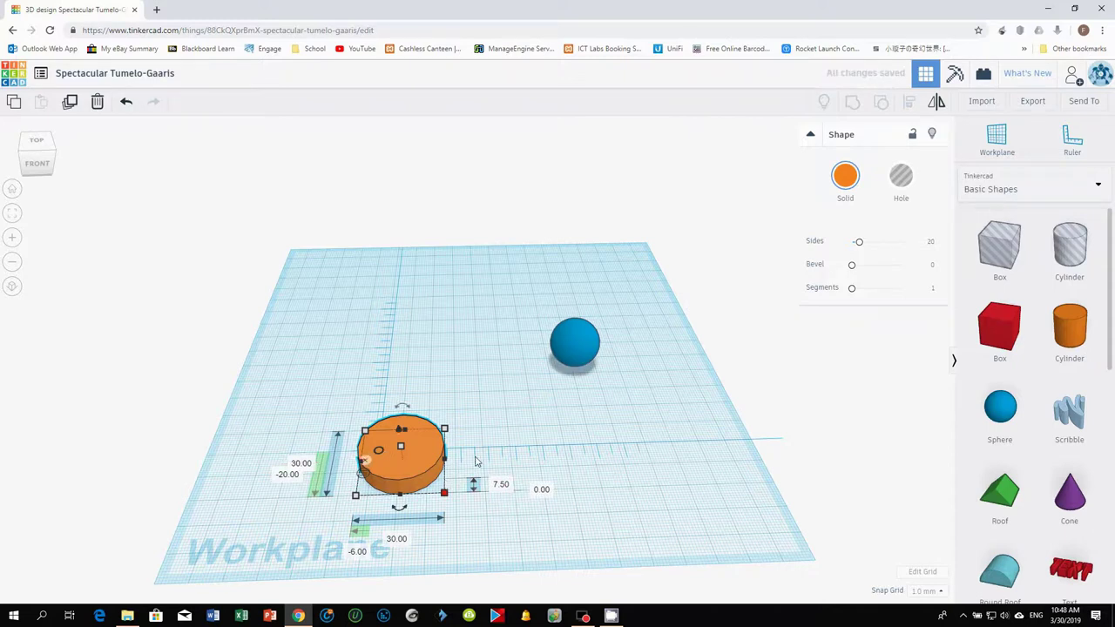
# Duplicate the cylinder in place and increase the copy's height to 11 mm
pyautogui.moveTo(490, 428); pyautogui.dragTo(423, 579, button='right')
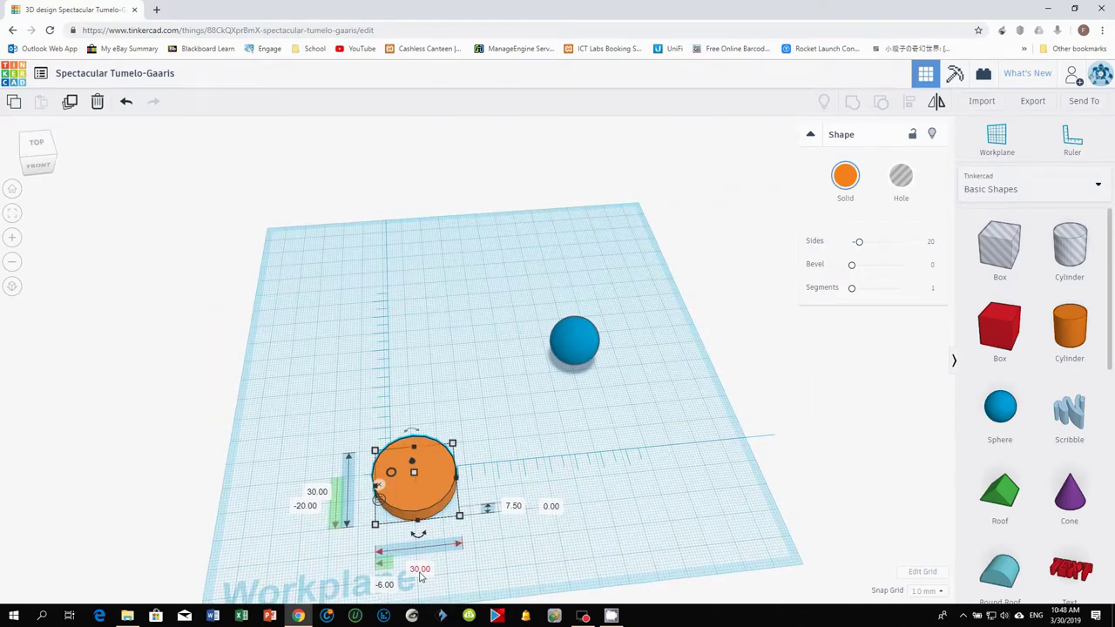
pyautogui.click(478, 472)
pyautogui.click(417, 475)
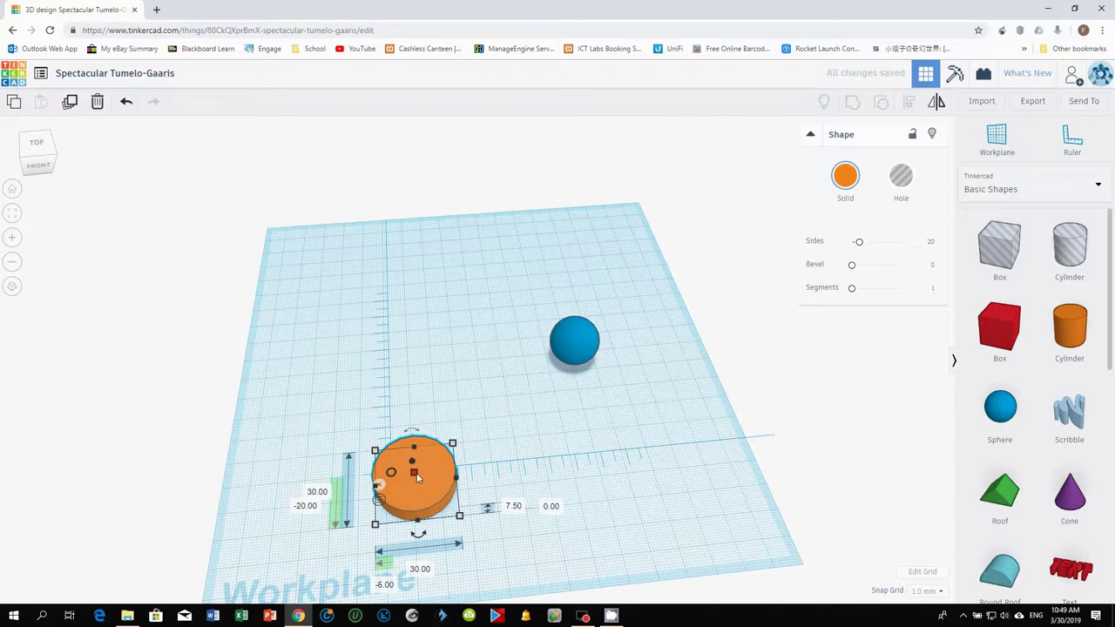
pyautogui.moveTo(413, 475); pyautogui.dragTo(416, 470)
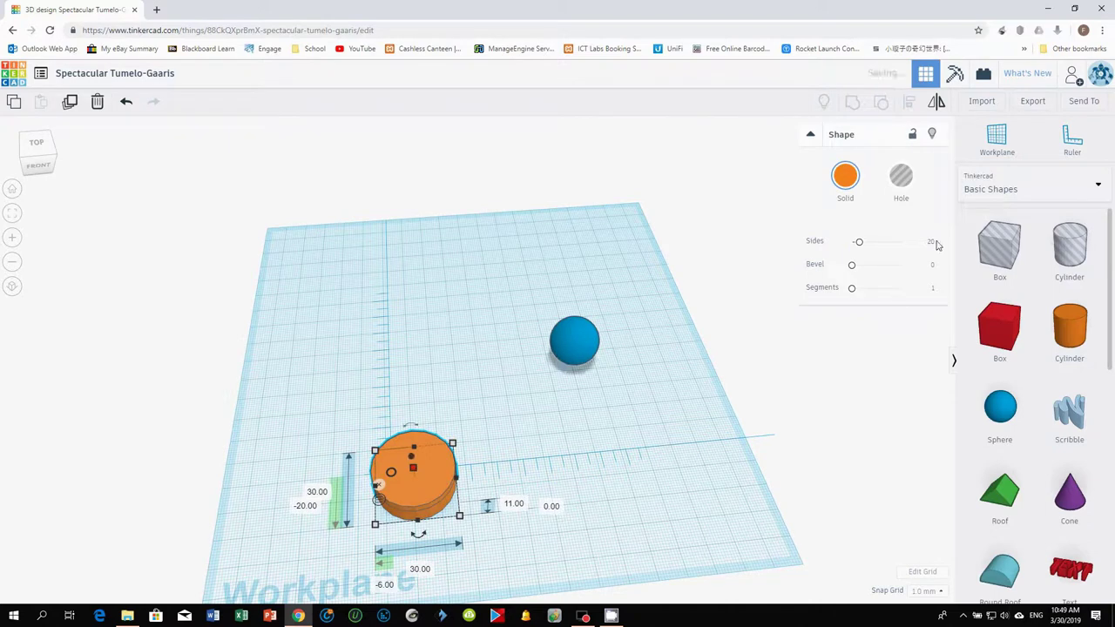
# Turn the cylinder copy into a hole and scale it uniformly to 27 mm in diameter
pyautogui.click(901, 178)
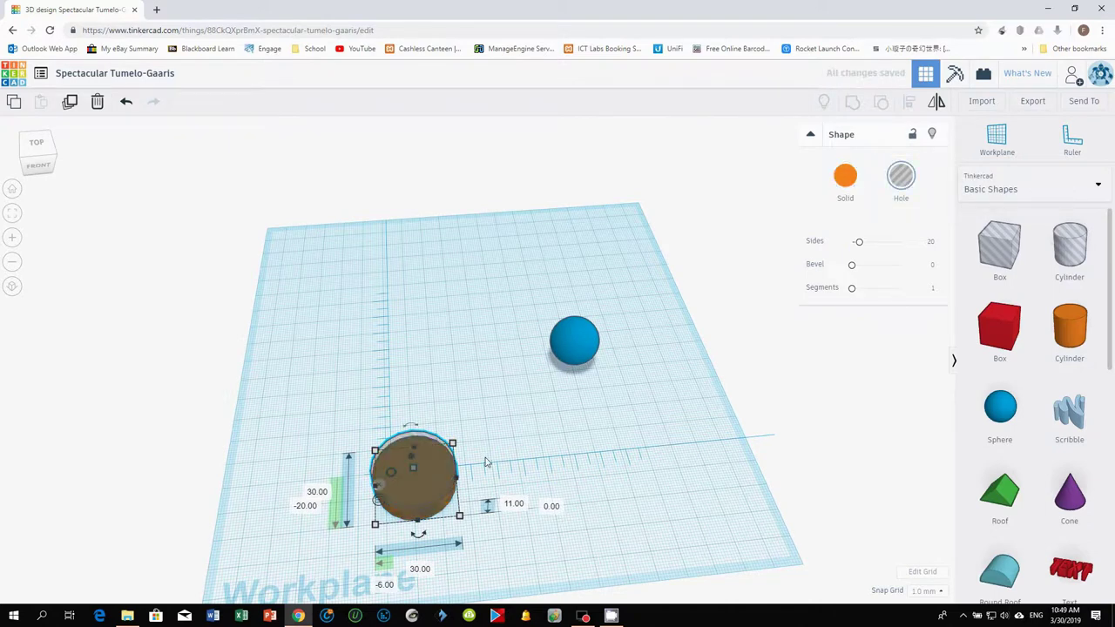
pyautogui.moveTo(460, 517); pyautogui.dragTo(453, 511)
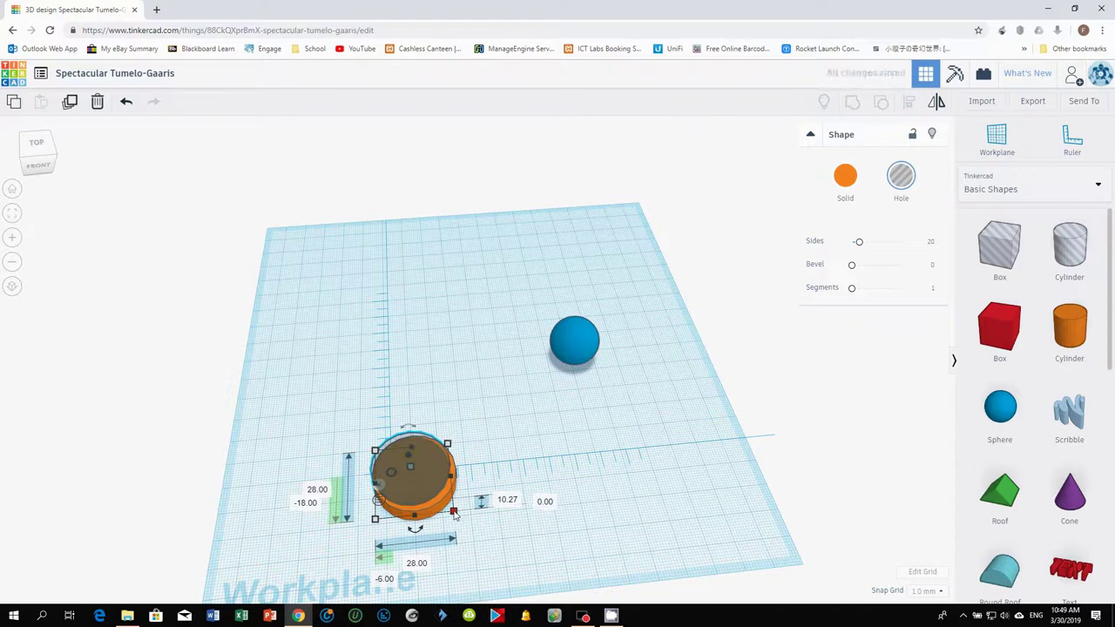
pyautogui.moveTo(451, 512); pyautogui.dragTo(449, 508)
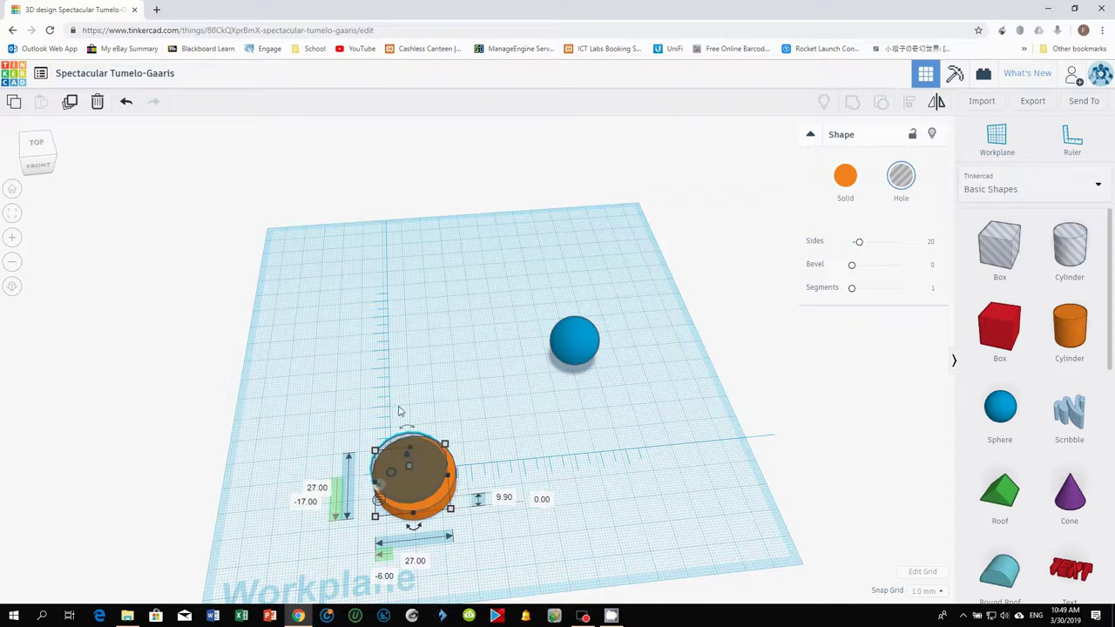
# Align the hole and the solid cylinder on their centres in both horizontal directions
pyautogui.moveTo(430, 393); pyautogui.dragTo(471, 519)
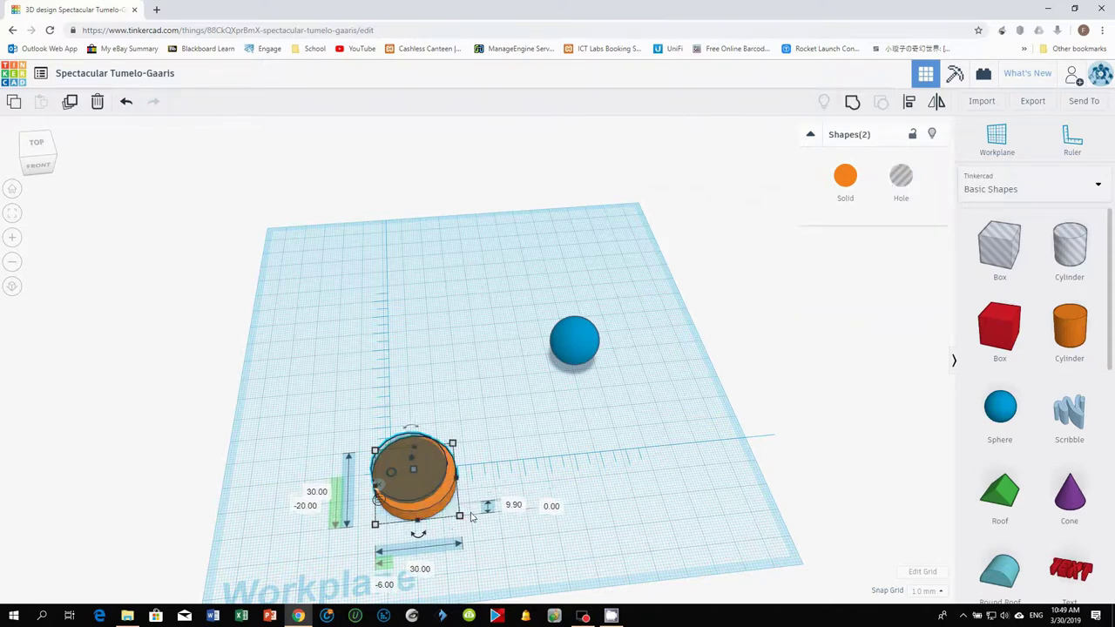
pyautogui.click(909, 103)
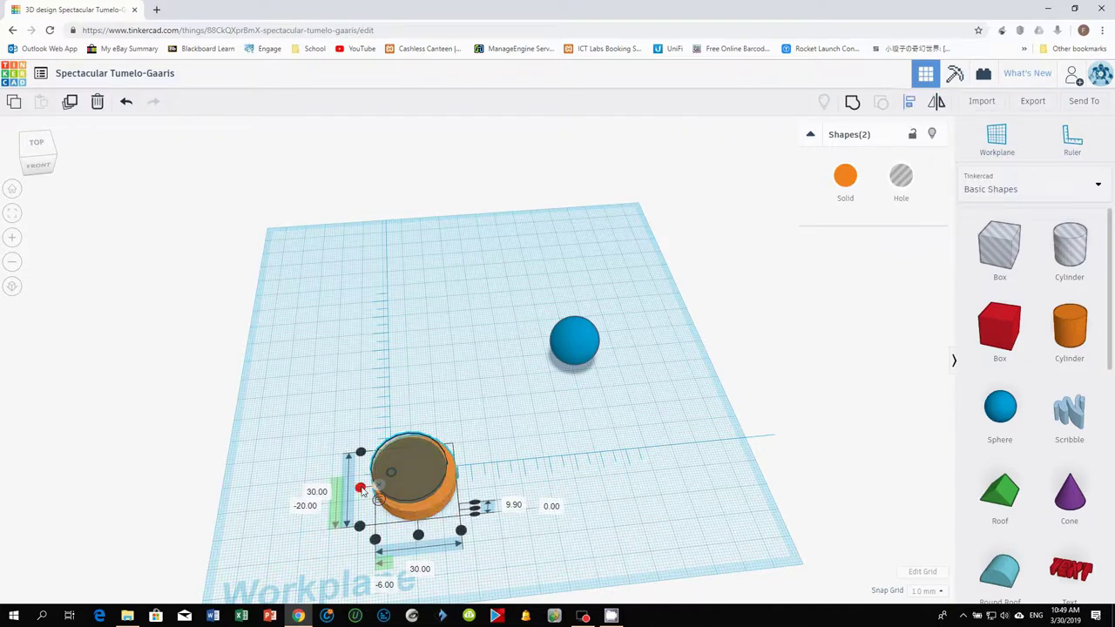
pyautogui.click(359, 488)
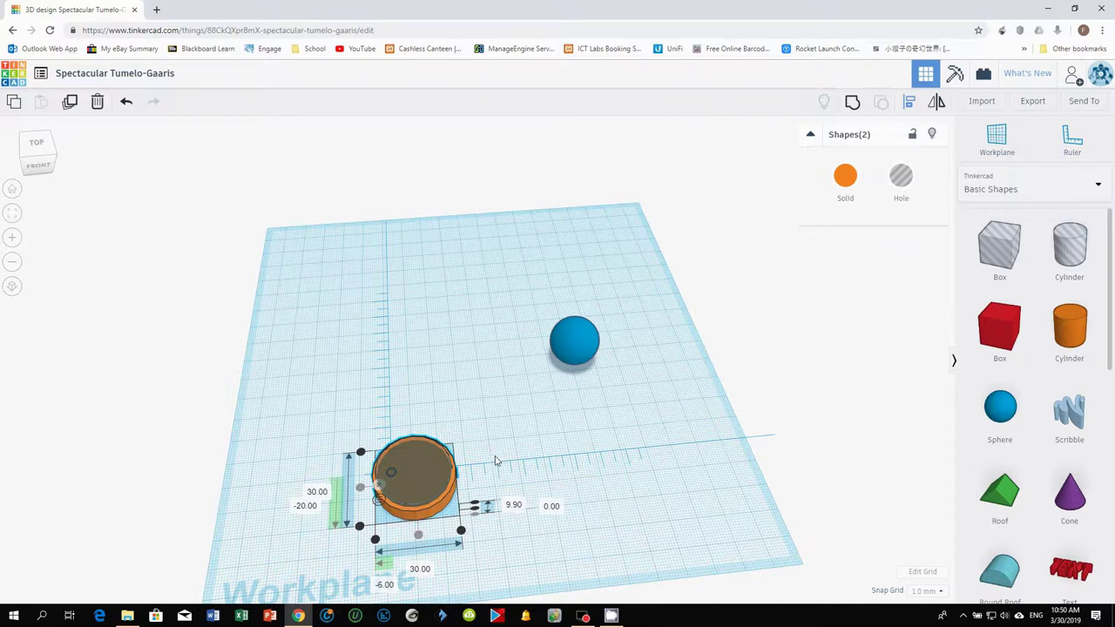
pyautogui.press('f')
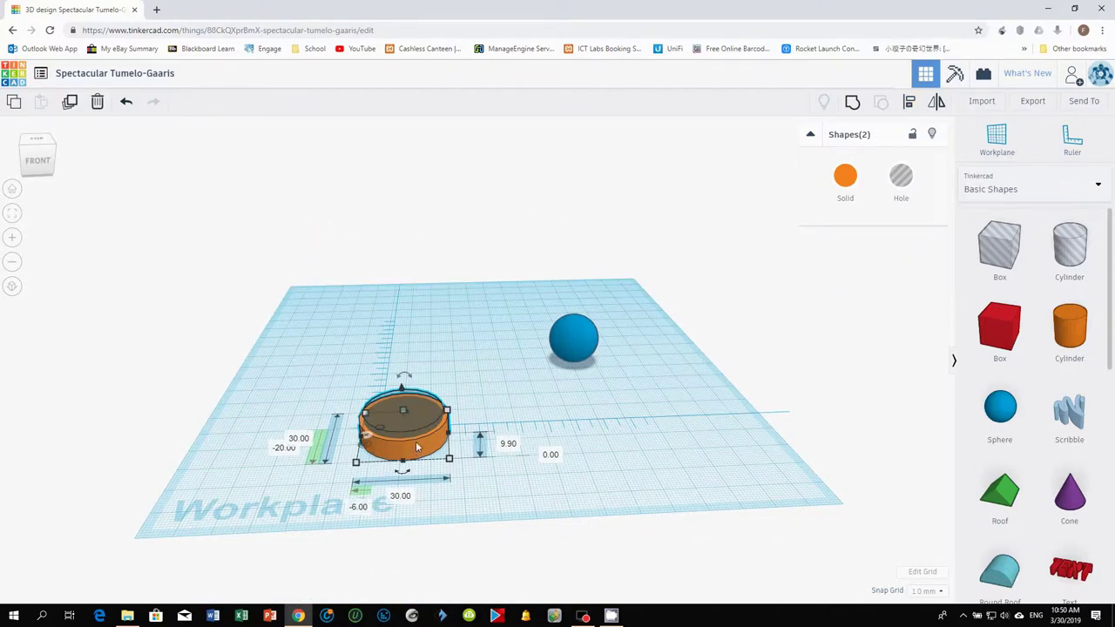
# Stretch both cylinders together to 11 mm high and extend the hole to 13 mm, starting 2 mm below the workplane
pyautogui.moveTo(403, 409); pyautogui.dragTo(402, 406)
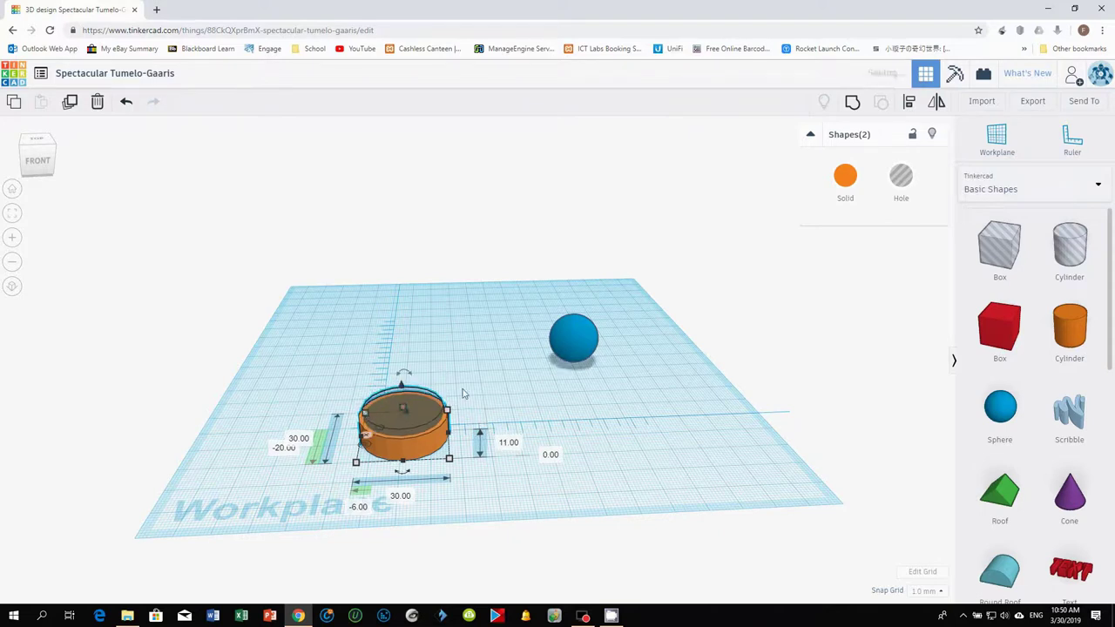
pyautogui.click(488, 411)
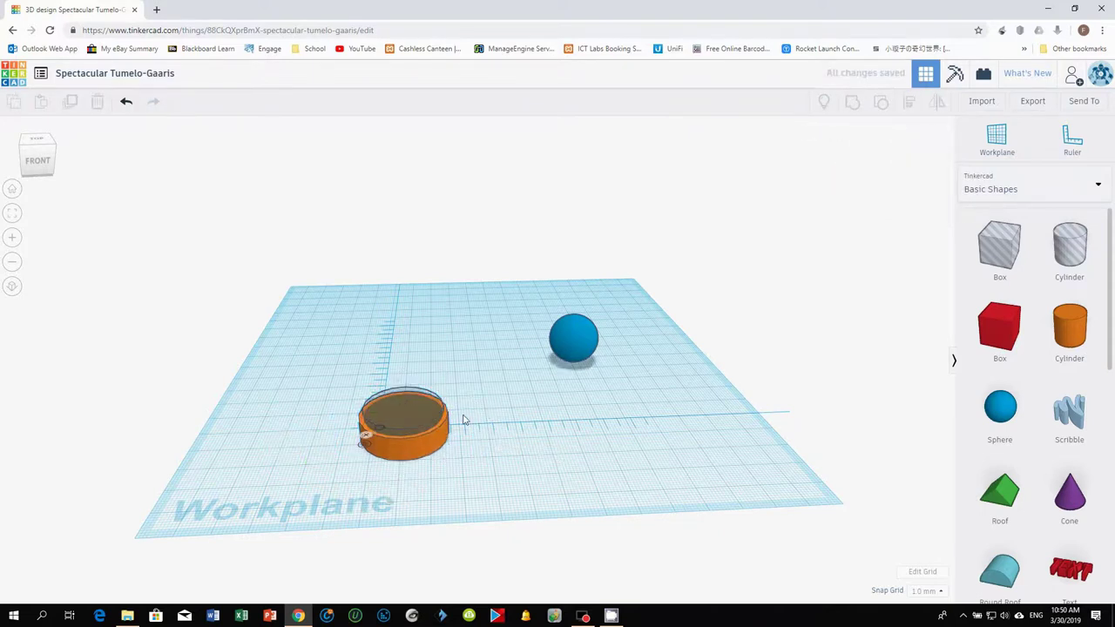
pyautogui.click(412, 424)
pyautogui.moveTo(402, 406); pyautogui.dragTo(403, 392)
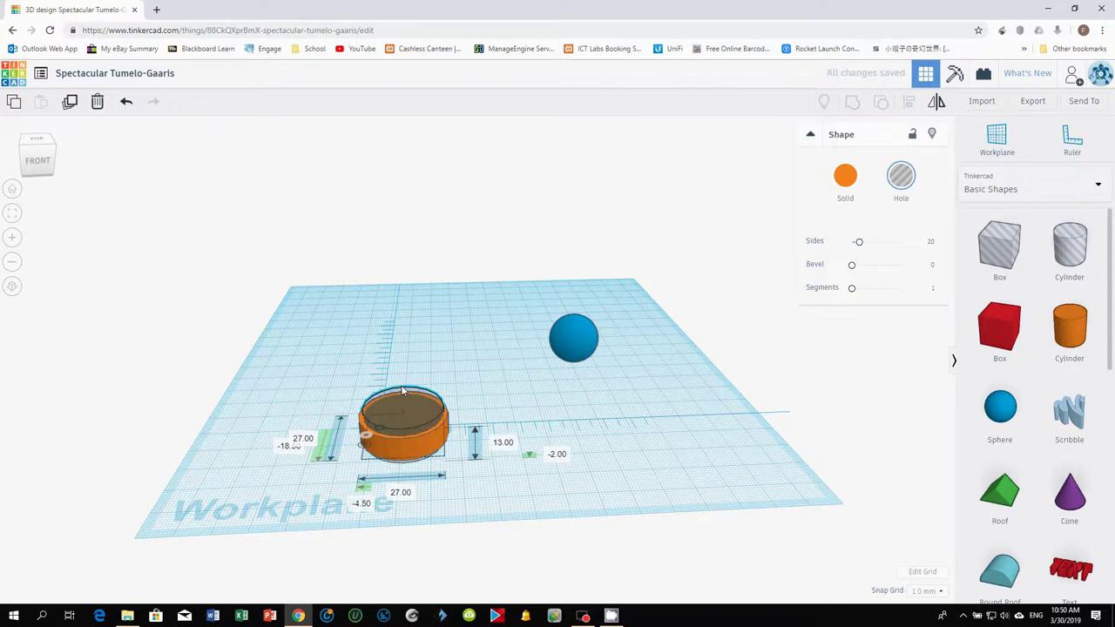
# Group the hole with the solid cylinder to cut a ring and reduce the ring's height to 4 mm
pyautogui.moveTo(493, 399); pyautogui.dragTo(470, 374, button='right')
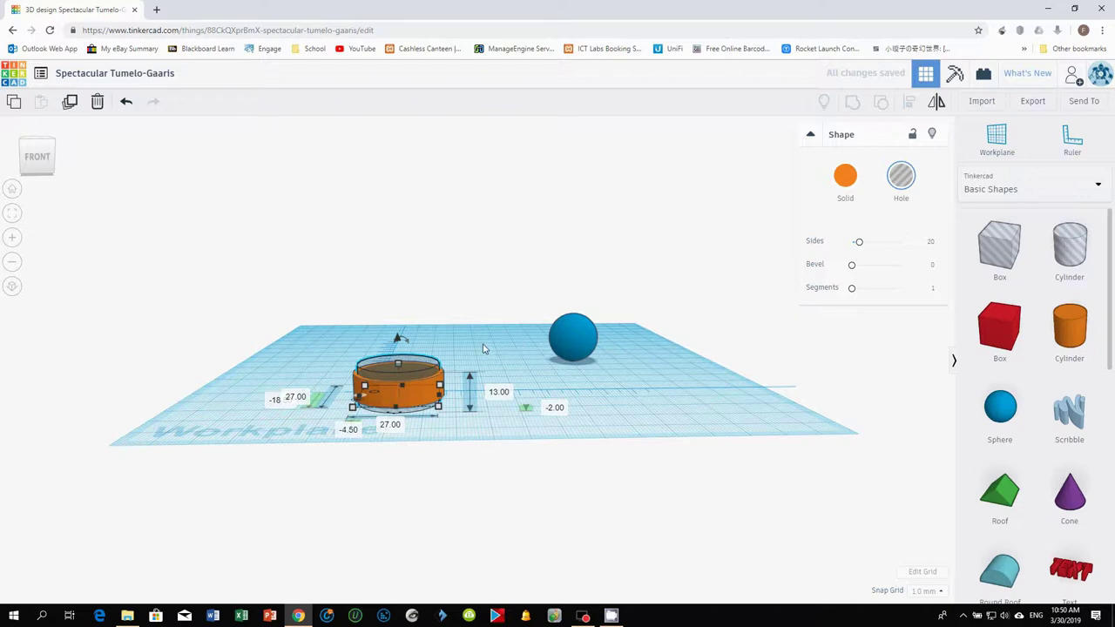
pyautogui.moveTo(485, 349); pyautogui.dragTo(416, 401, button='right')
pyautogui.moveTo(361, 416); pyautogui.dragTo(445, 476)
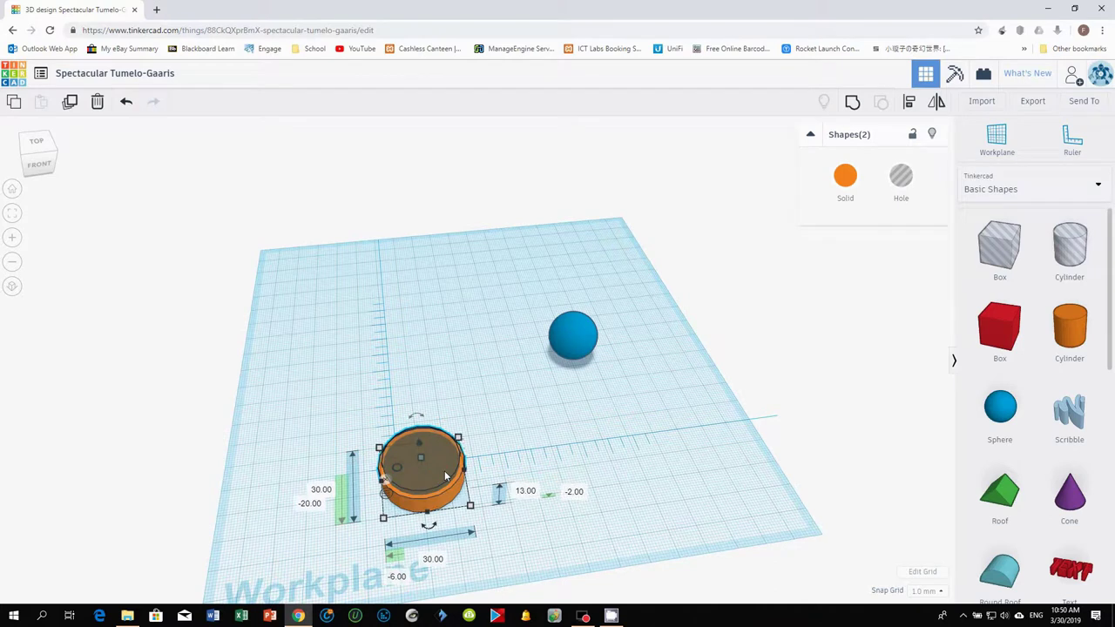
pyautogui.click(851, 103)
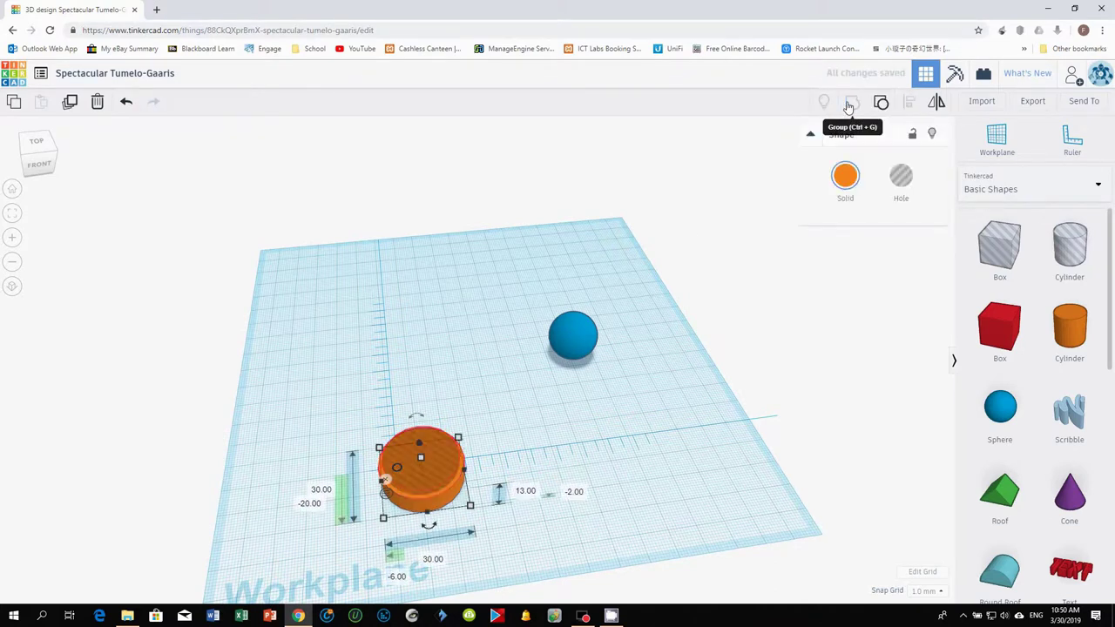
pyautogui.click(508, 417)
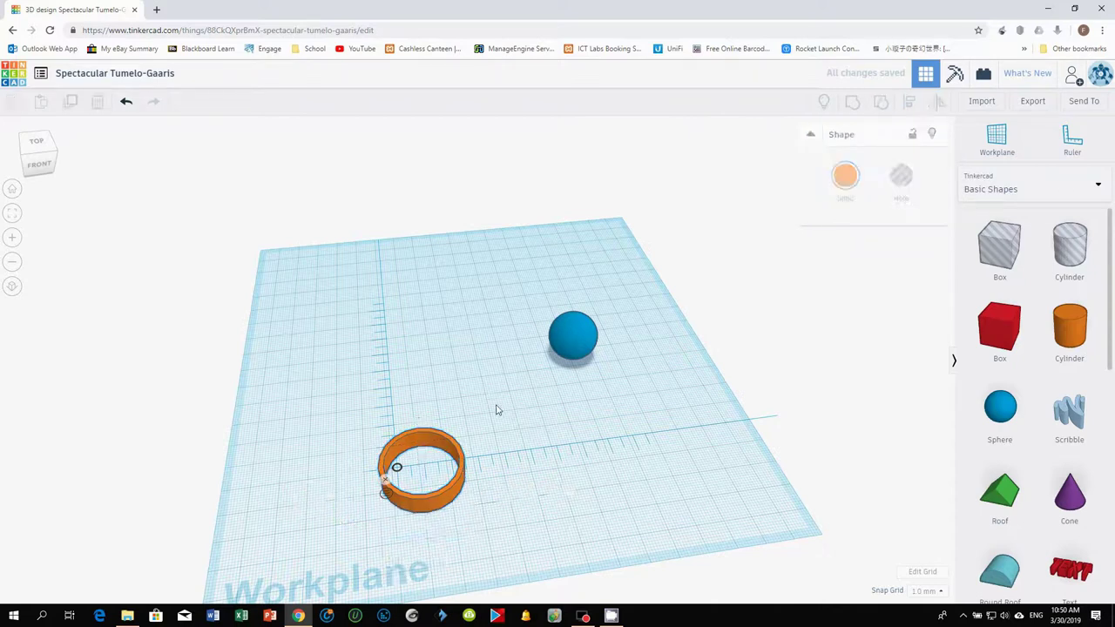
pyautogui.click(453, 493)
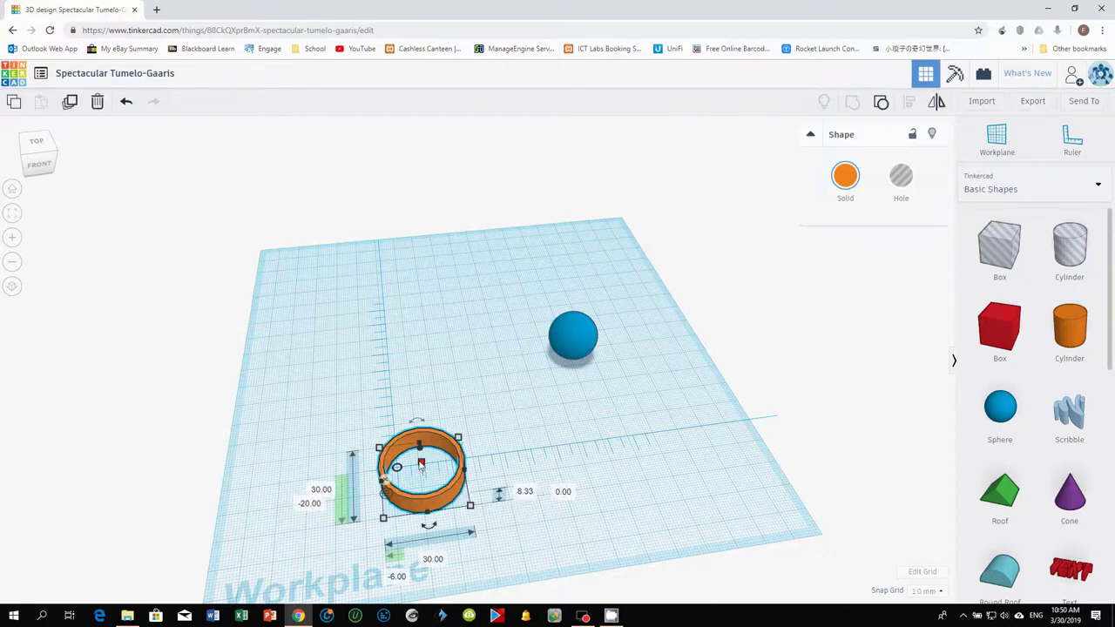
pyautogui.moveTo(420, 463); pyautogui.dragTo(423, 470)
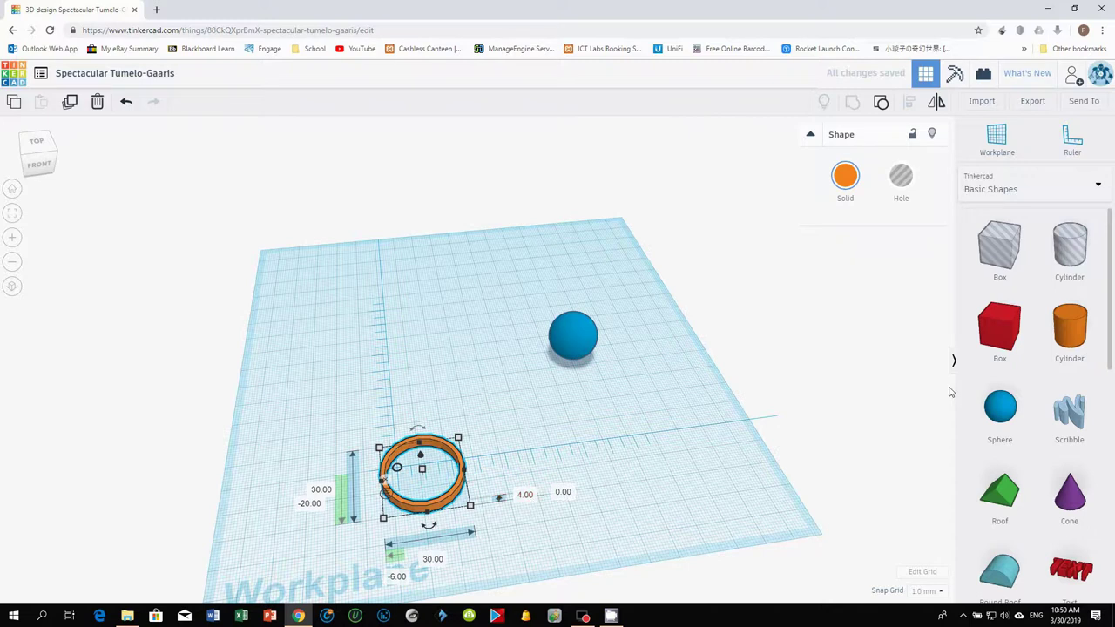
# Add a box beside the ring and resize its footprint to a thin strip 22 mm long and 2 mm wide
pyautogui.moveTo(1006, 327); pyautogui.dragTo(495, 456)
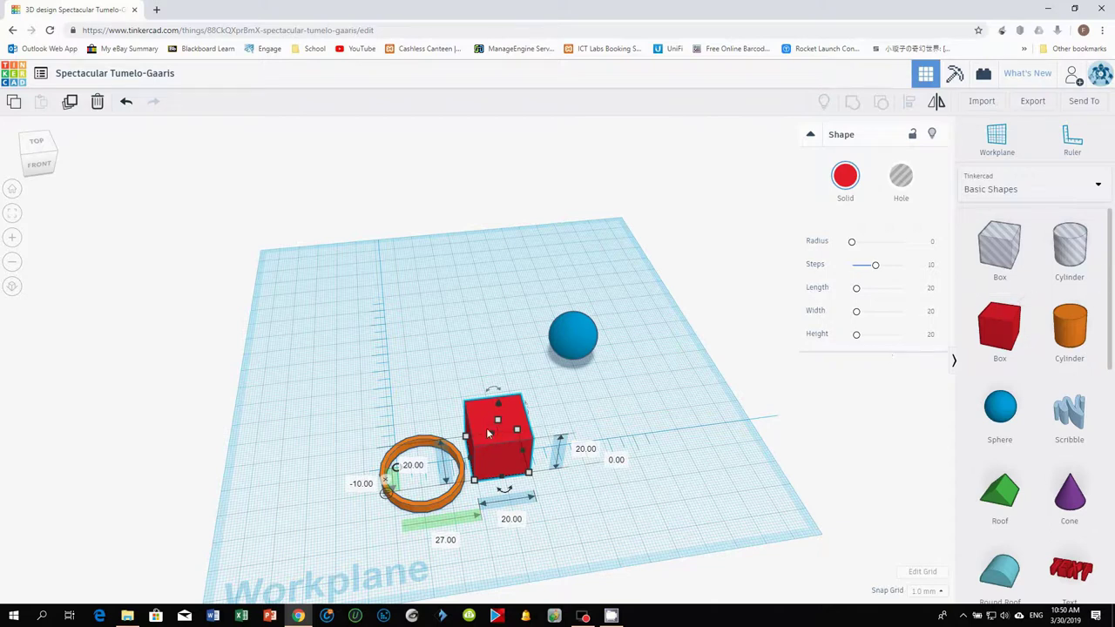
pyautogui.moveTo(466, 438); pyautogui.dragTo(469, 482)
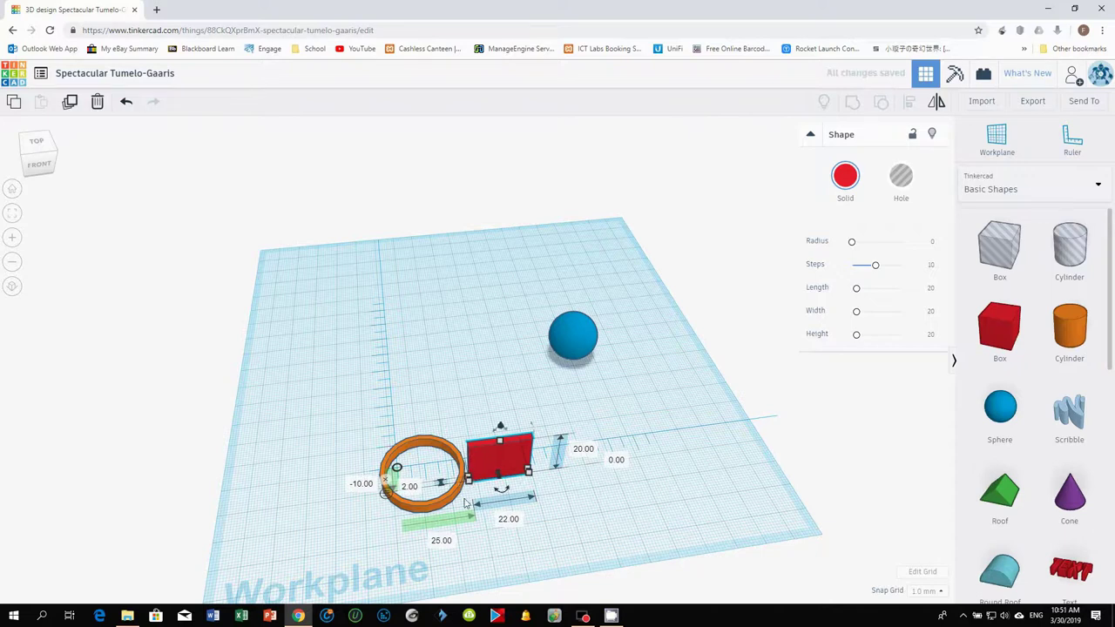
pyautogui.click(544, 506)
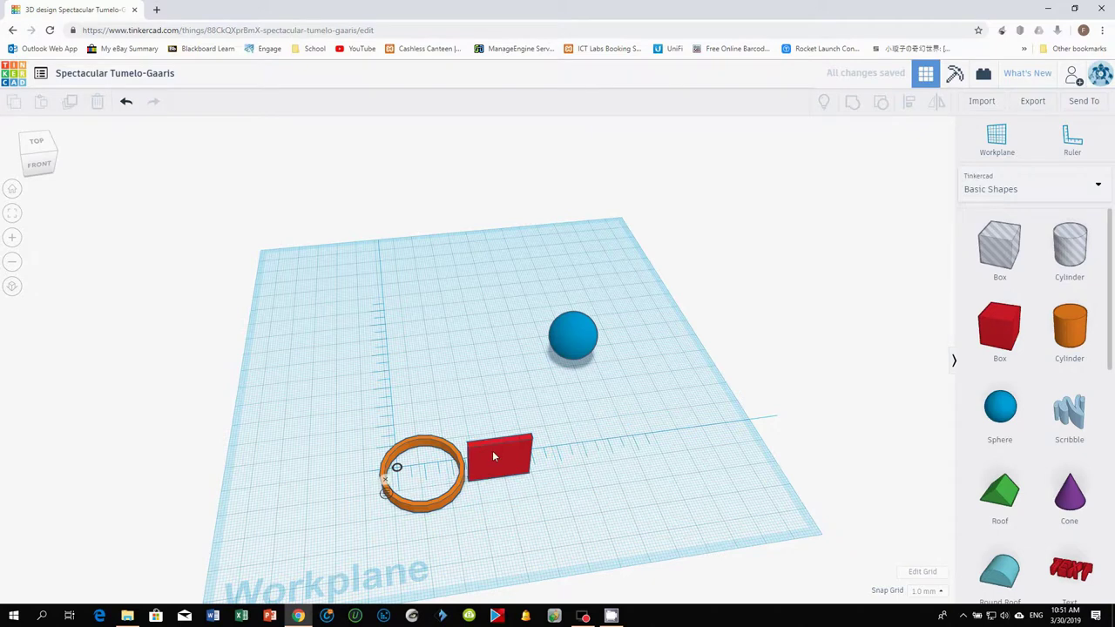
# Set the box's height to 4 mm and lay it across the middle of the ring, lengthened to 28 mm
pyautogui.click(496, 451)
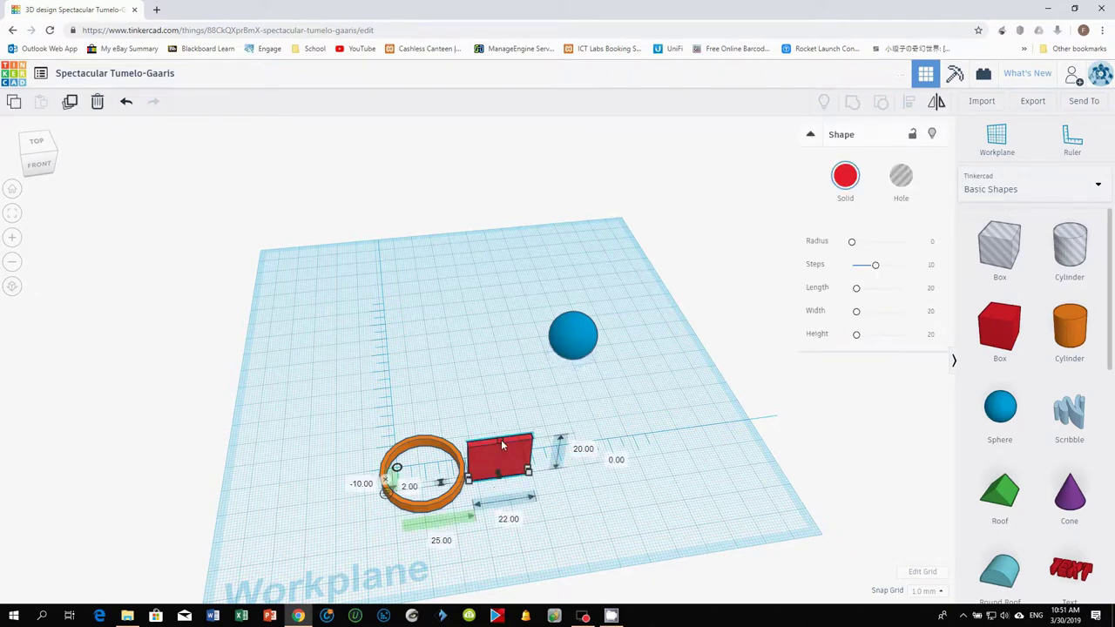
pyautogui.click(583, 449)
pyautogui.write('4')
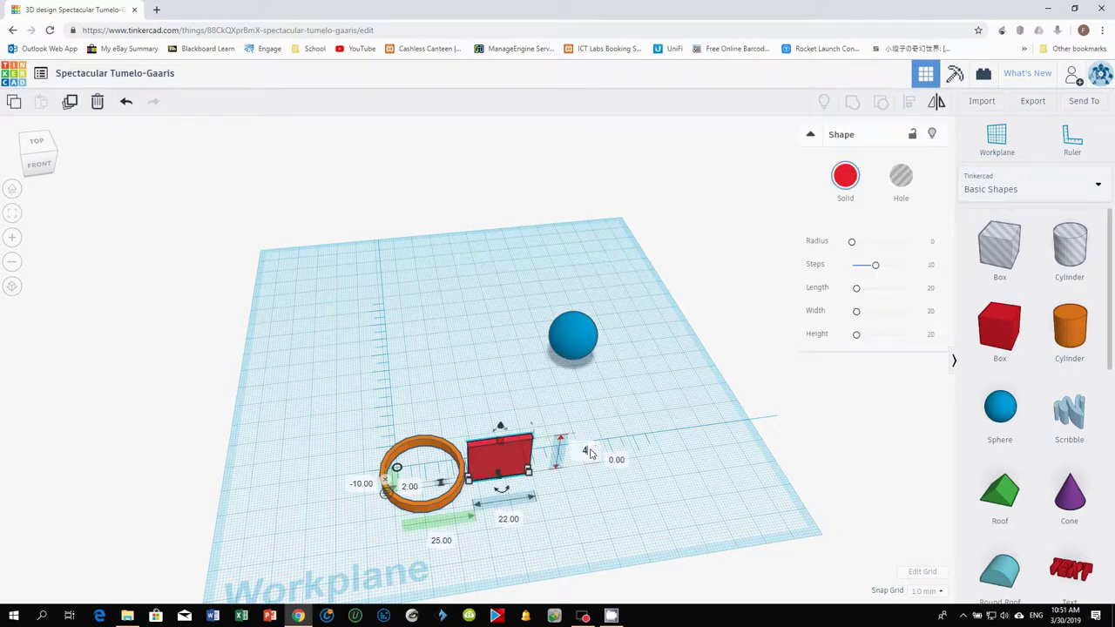
pyautogui.press('Return')
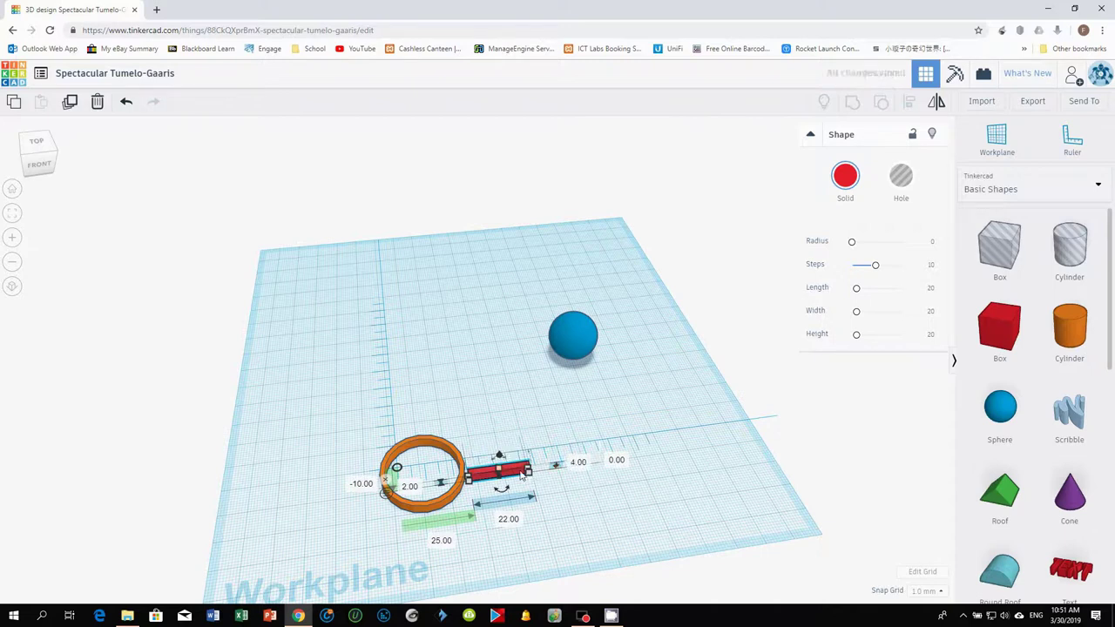
pyautogui.moveTo(520, 472); pyautogui.dragTo(465, 474)
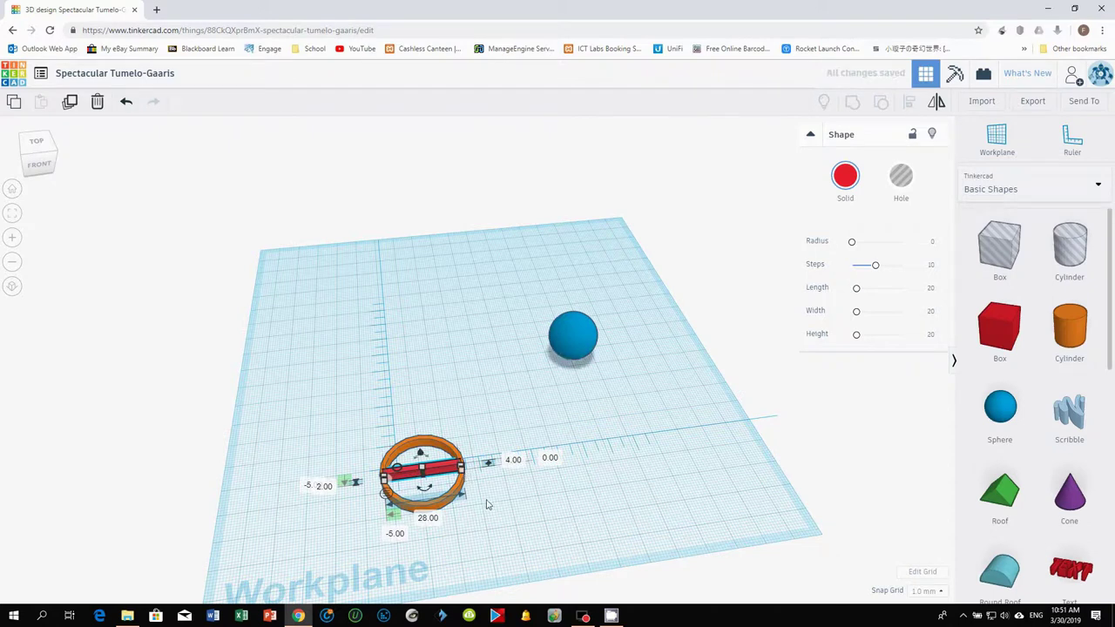
# Align the crossbar and the ring on their common centre across the bar's width
pyautogui.moveTo(490, 517); pyautogui.dragTo(474, 562, button='right')
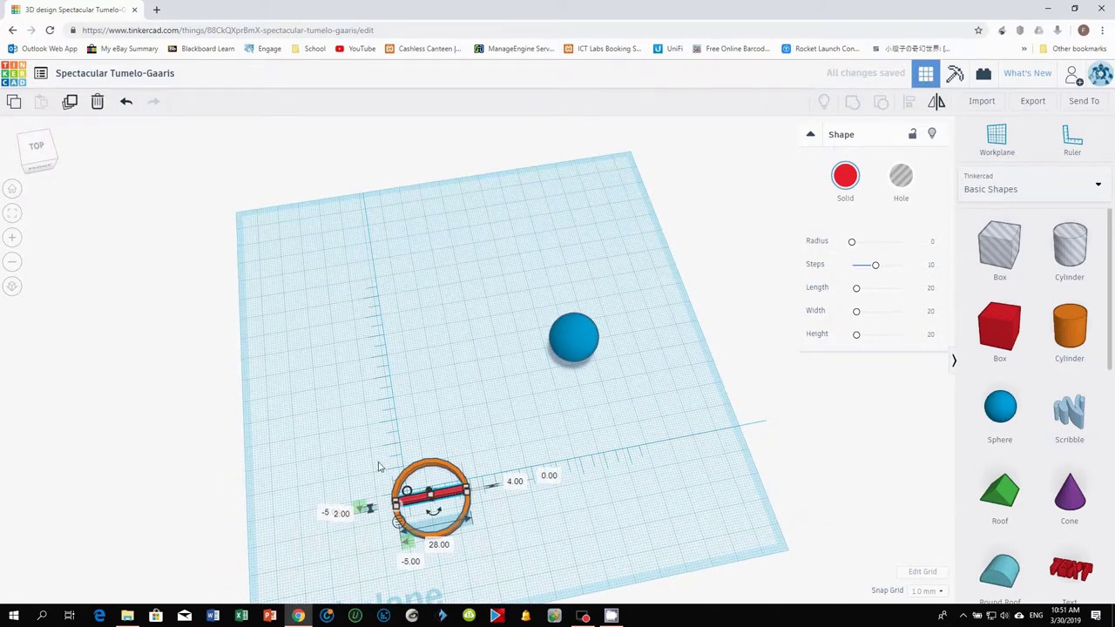
pyautogui.keyDown('shift'); pyautogui.click(466, 525); pyautogui.keyUp('shift')
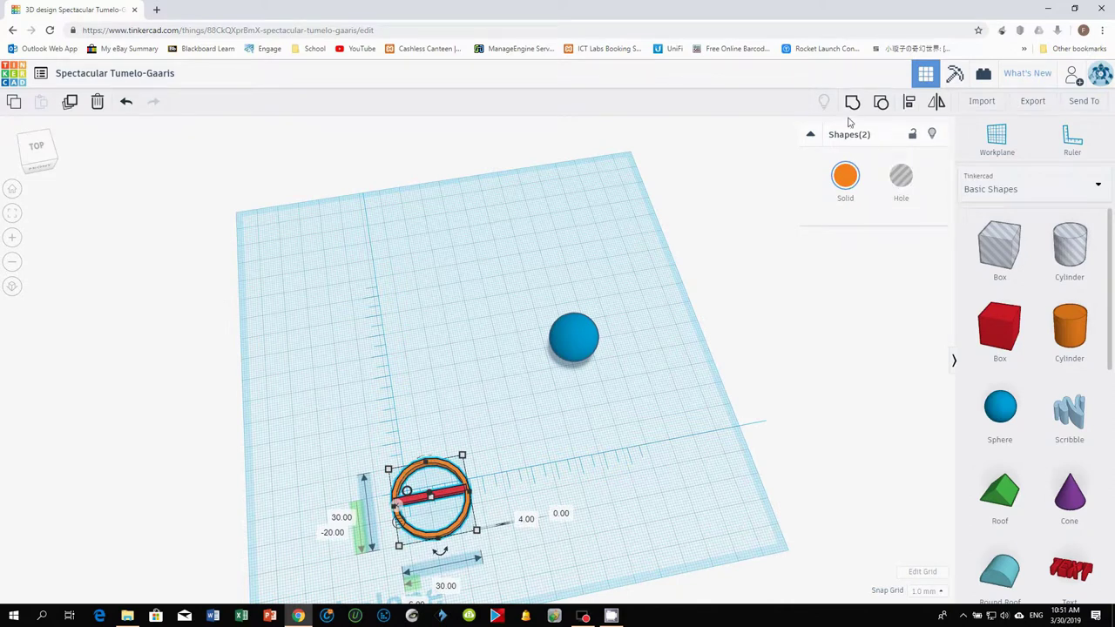
pyautogui.click(910, 104)
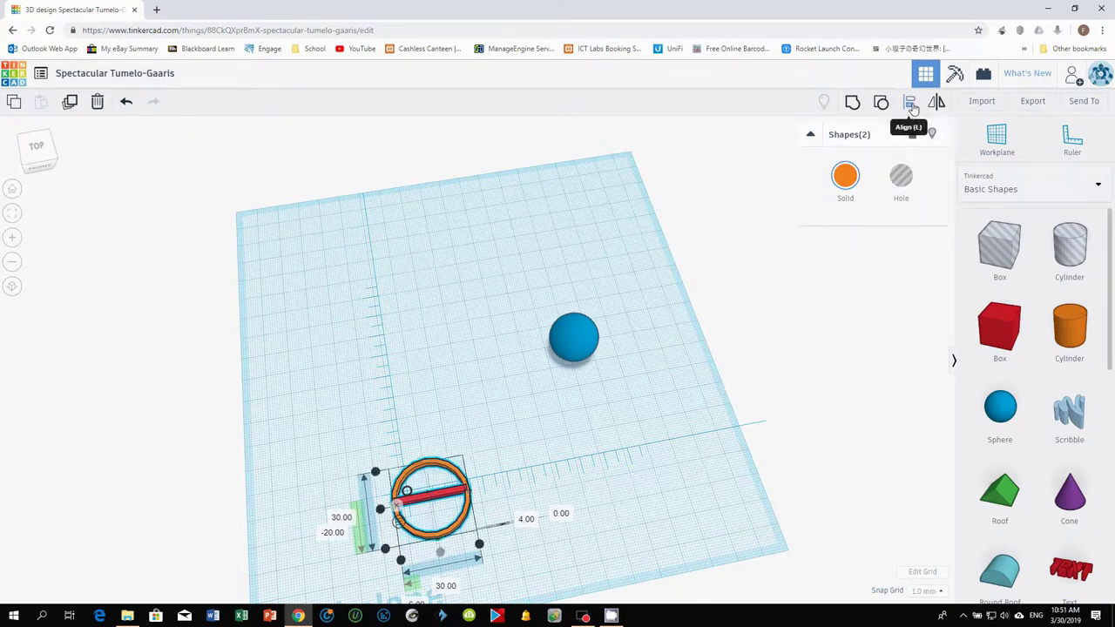
pyautogui.click(380, 509)
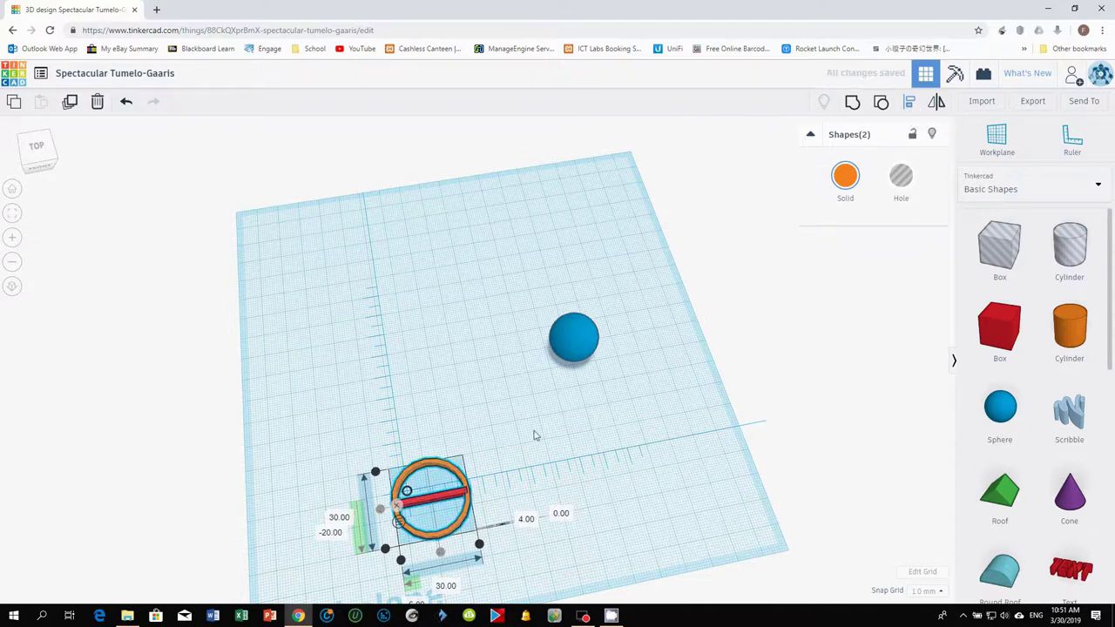
pyautogui.click(554, 456)
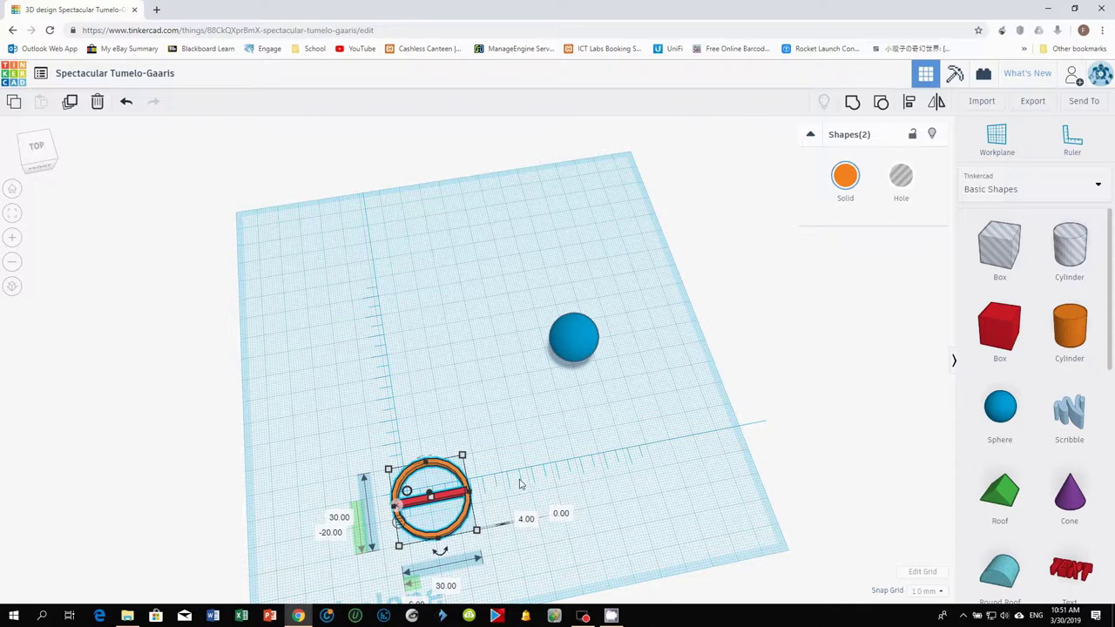
pyautogui.click(348, 401)
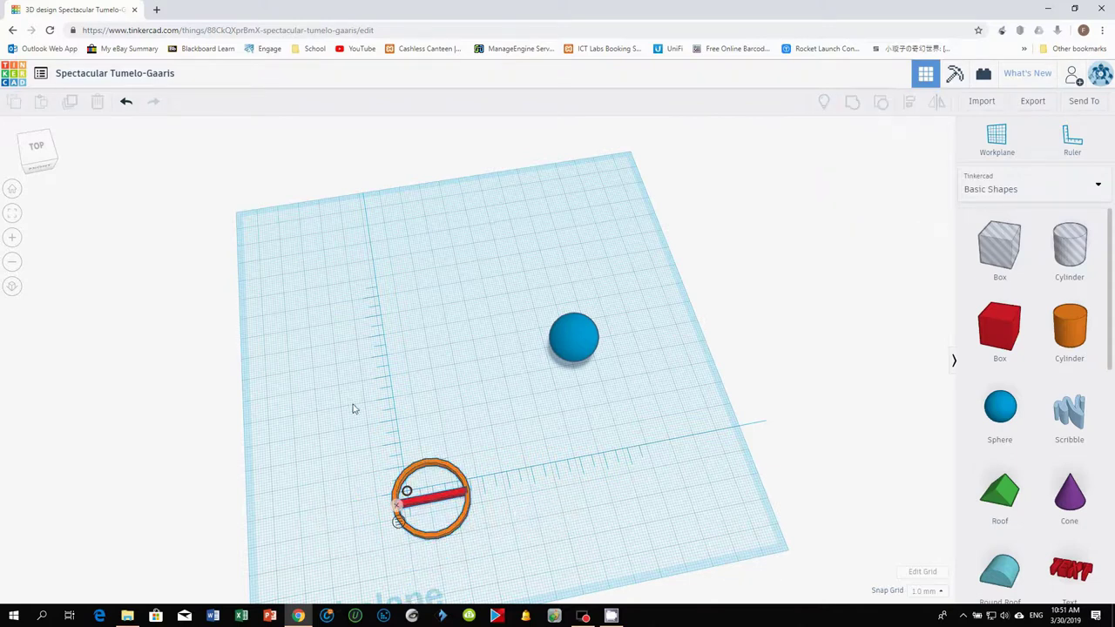
# Duplicate the crossbar rotated by 45° and repeat the duplication twice to fill the ring with eight evenly spaced spokes
pyautogui.click(433, 504)
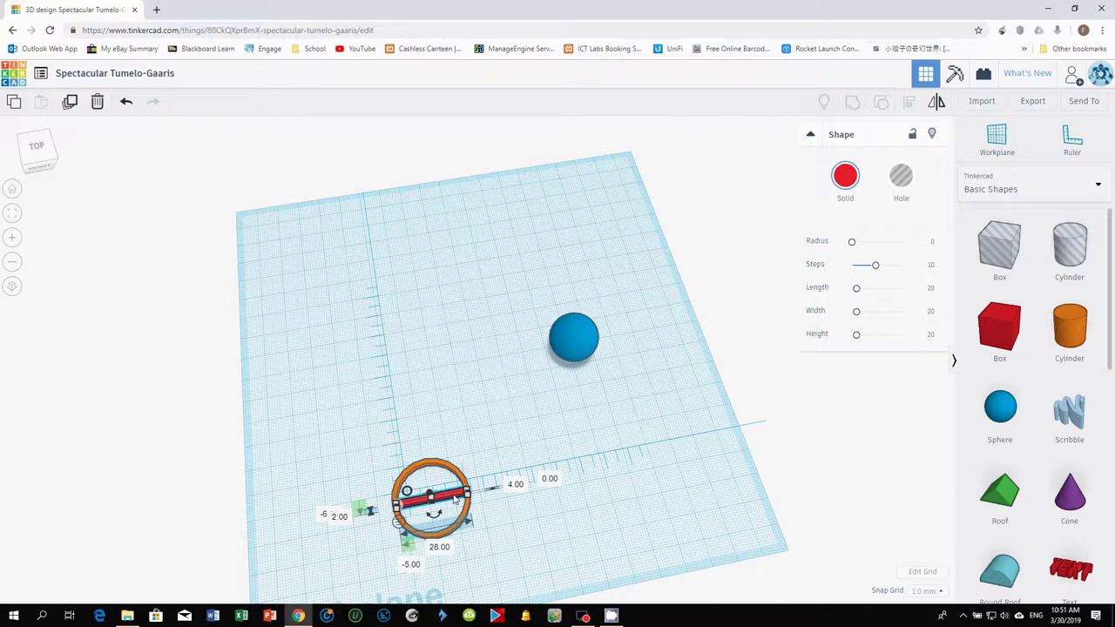
pyautogui.click(435, 518)
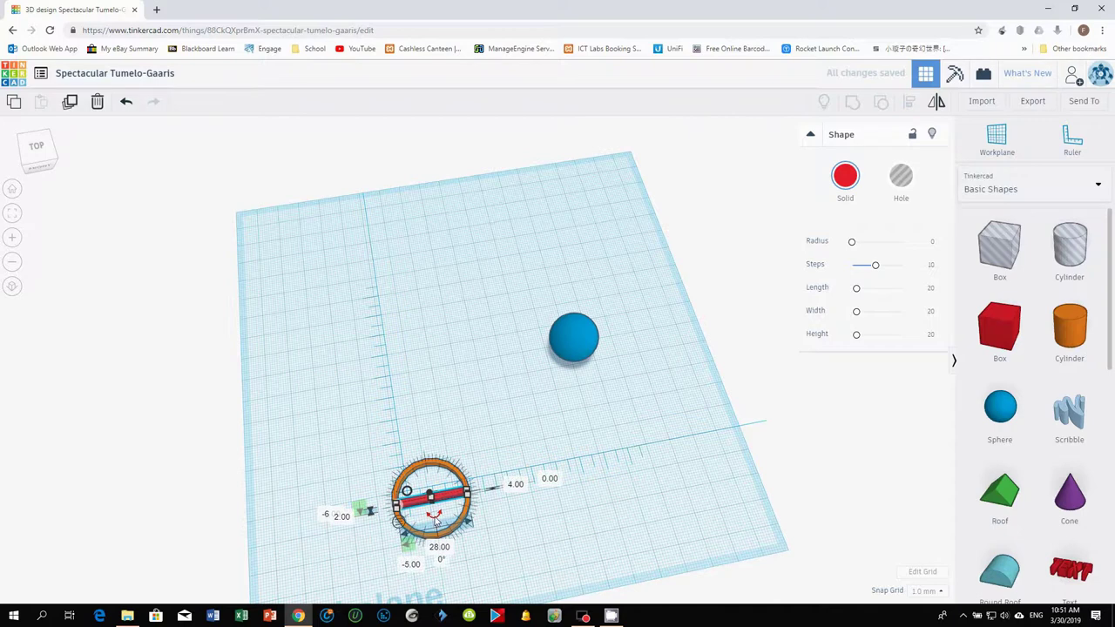
pyautogui.moveTo(435, 519); pyautogui.dragTo(449, 521)
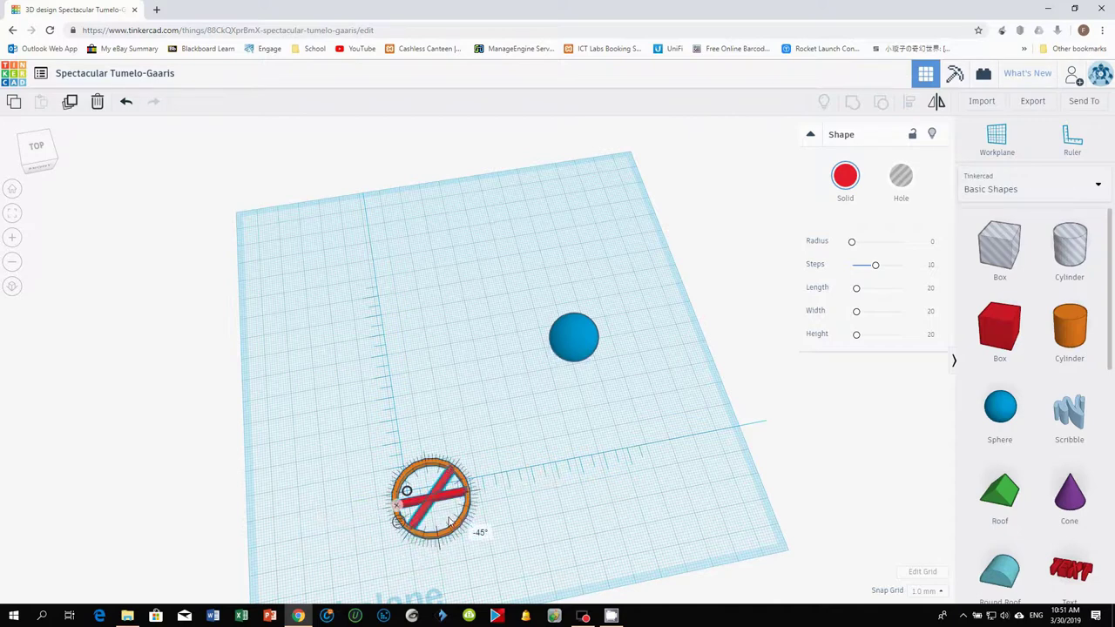
pyautogui.moveTo(456, 520)
pyautogui.mouseDown()
pyautogui.moveTo(469, 503)
pyautogui.moveTo(452, 520)
pyautogui.mouseUp()
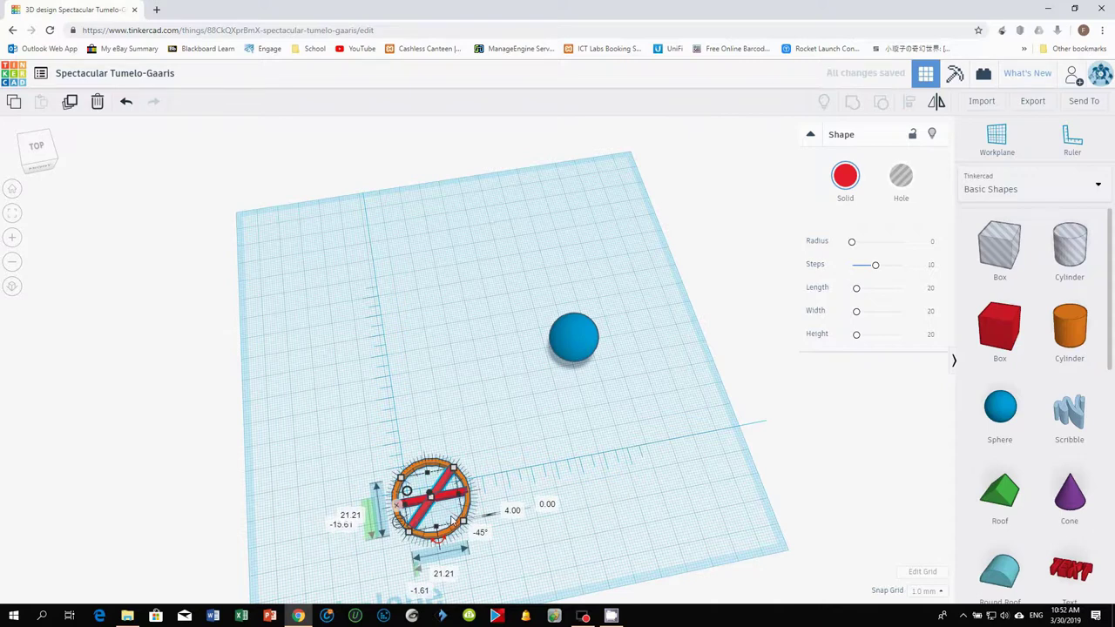
pyautogui.hotkey('ctrl', 'd')
pyautogui.hotkey('ctrl', 'd')
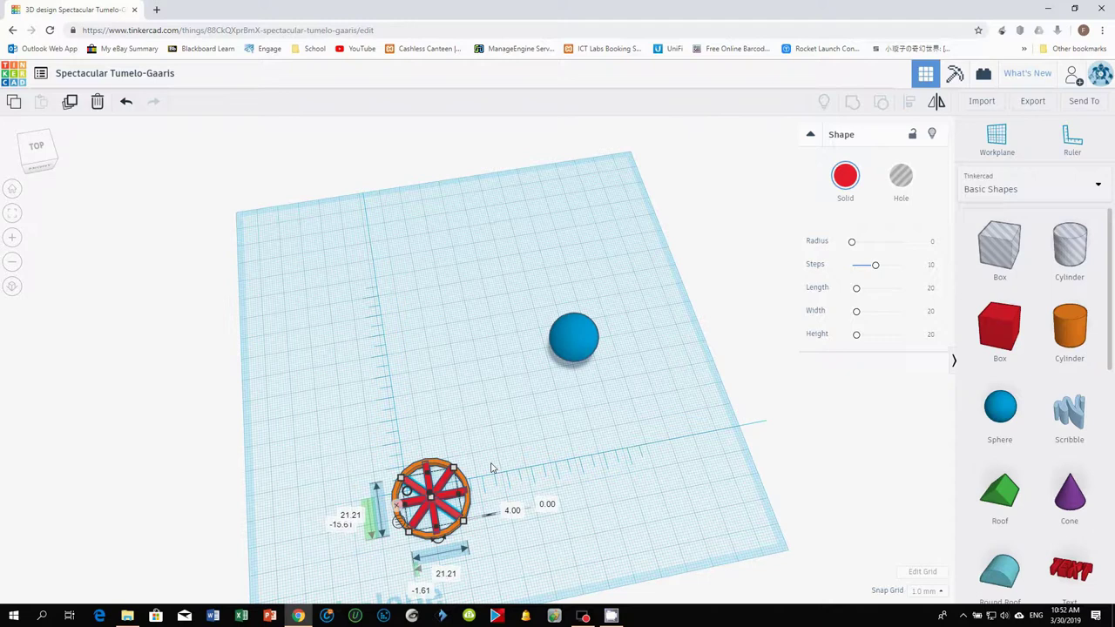
pyautogui.click(494, 542)
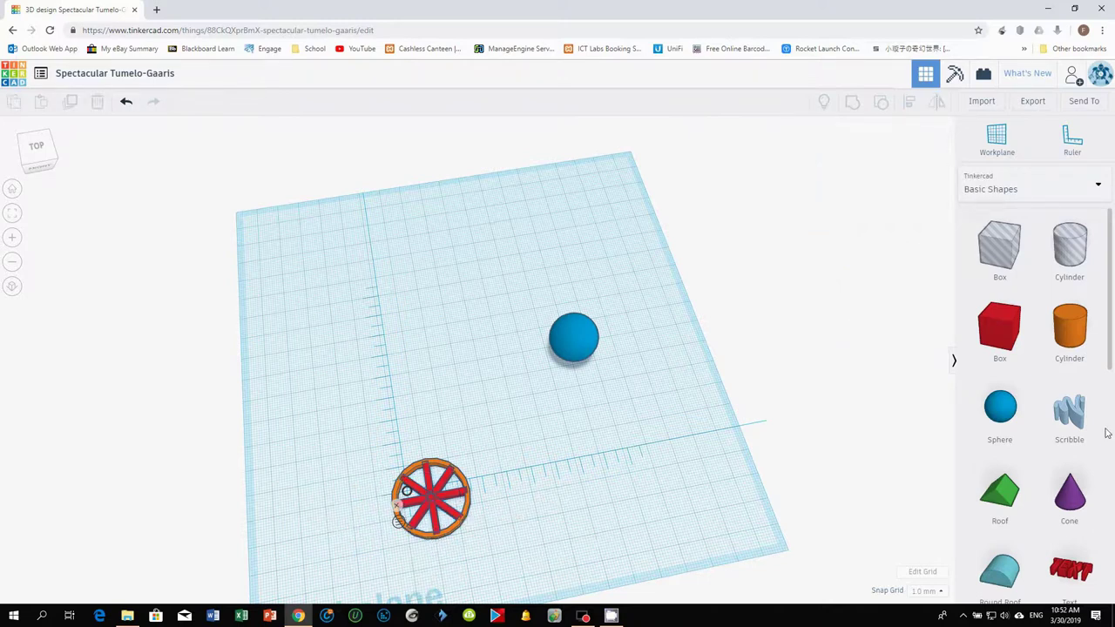
# Add a polygon with 8 sides beside the spoked wheel and resize it to 12 mm wide and 4 mm high
pyautogui.moveTo(1104, 361); pyautogui.dragTo(1111, 486)
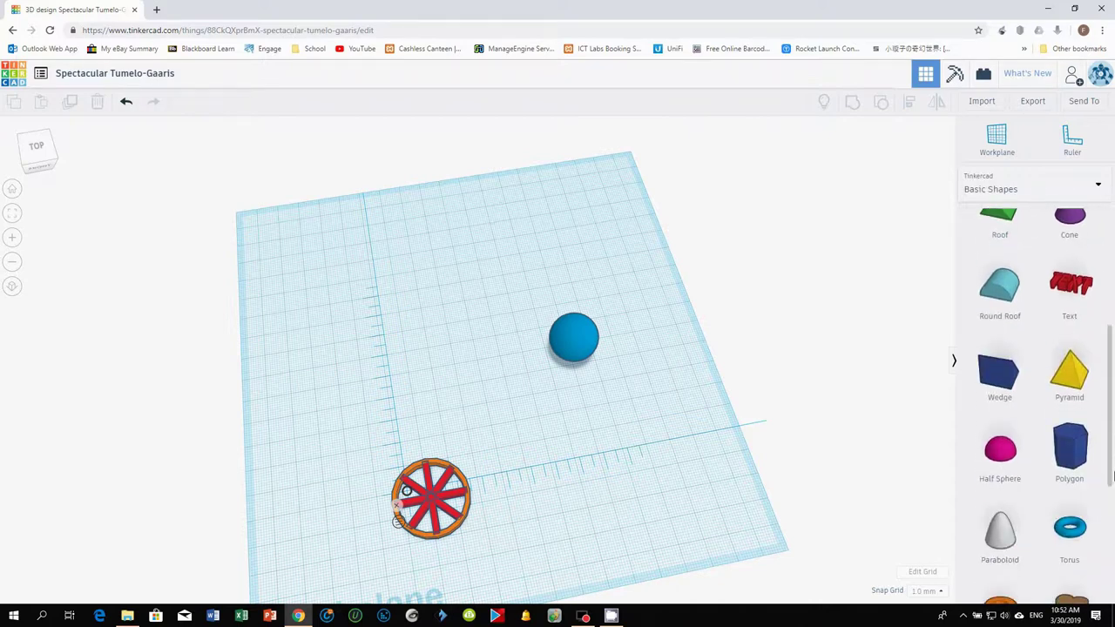
pyautogui.moveTo(1069, 452); pyautogui.dragTo(531, 486)
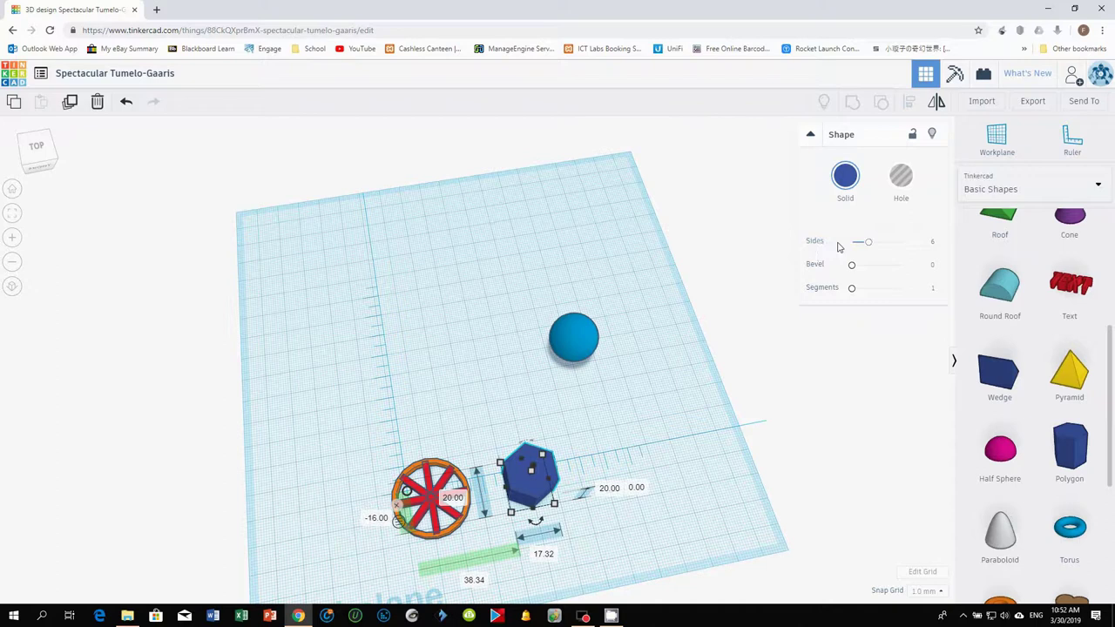
pyautogui.moveTo(868, 242); pyautogui.dragTo(880, 246)
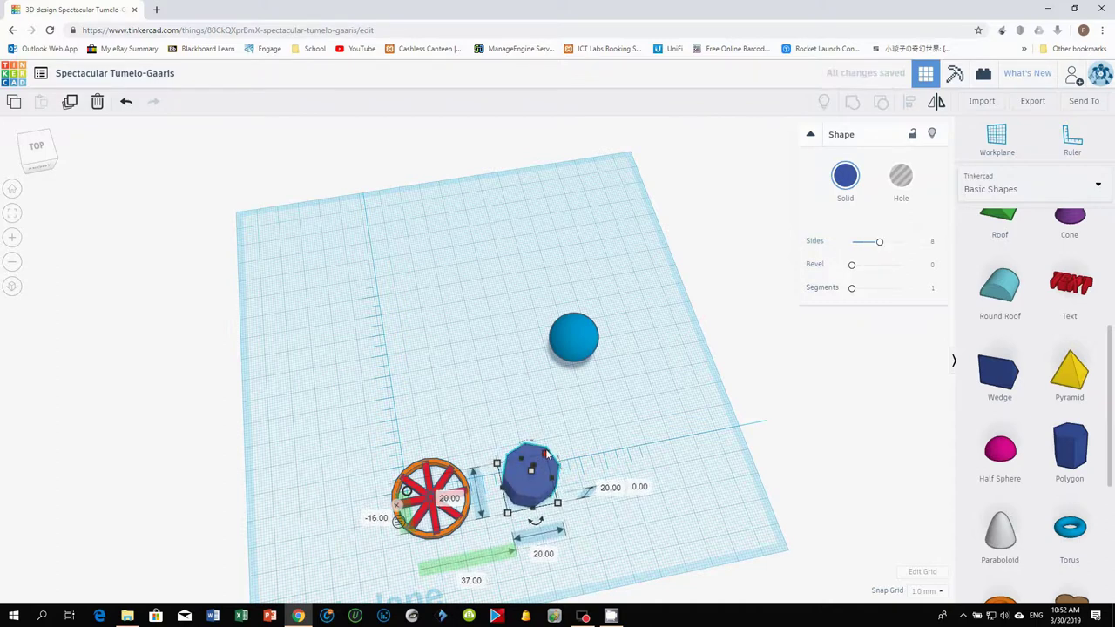
pyautogui.moveTo(546, 454); pyautogui.dragTo(513, 499)
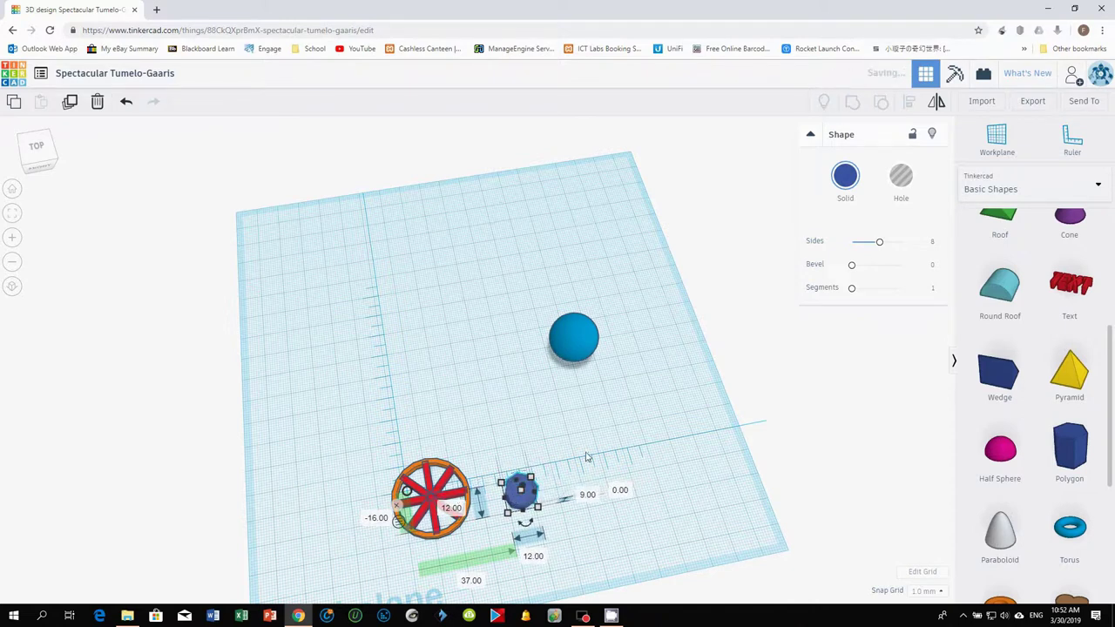
pyautogui.click(586, 452)
pyautogui.moveTo(586, 453); pyautogui.dragTo(545, 410, button='right')
pyautogui.click(504, 469)
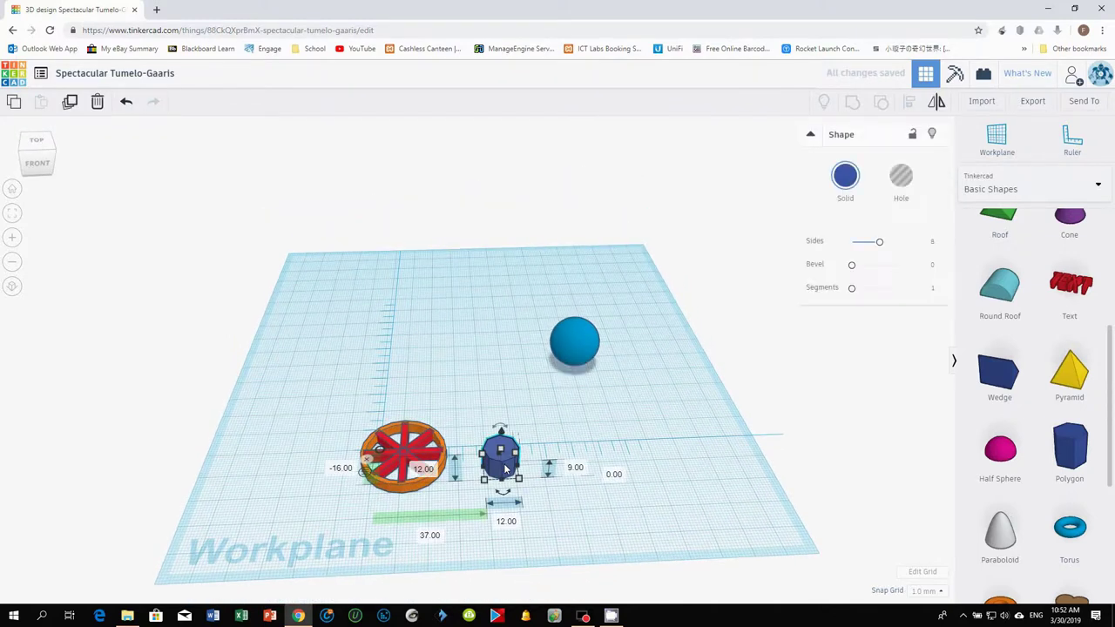
pyautogui.moveTo(500, 450); pyautogui.dragTo(501, 463)
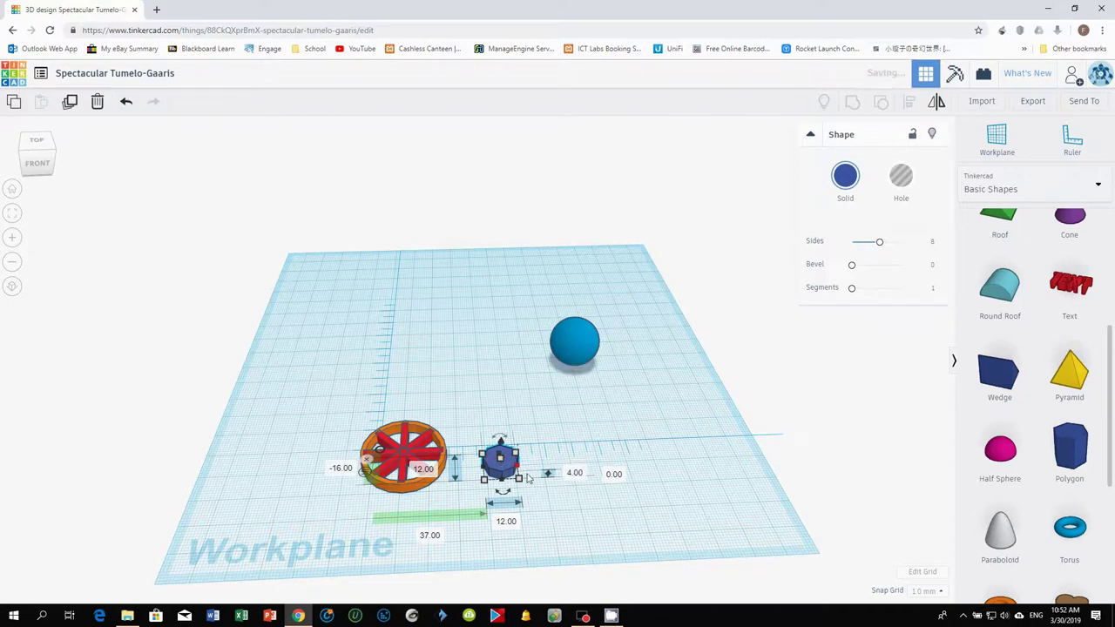
# Duplicate the octagon beside the original, shrink the copy to 9 mm wide, and turn it into a 10 mm high hole
pyautogui.click(512, 467)
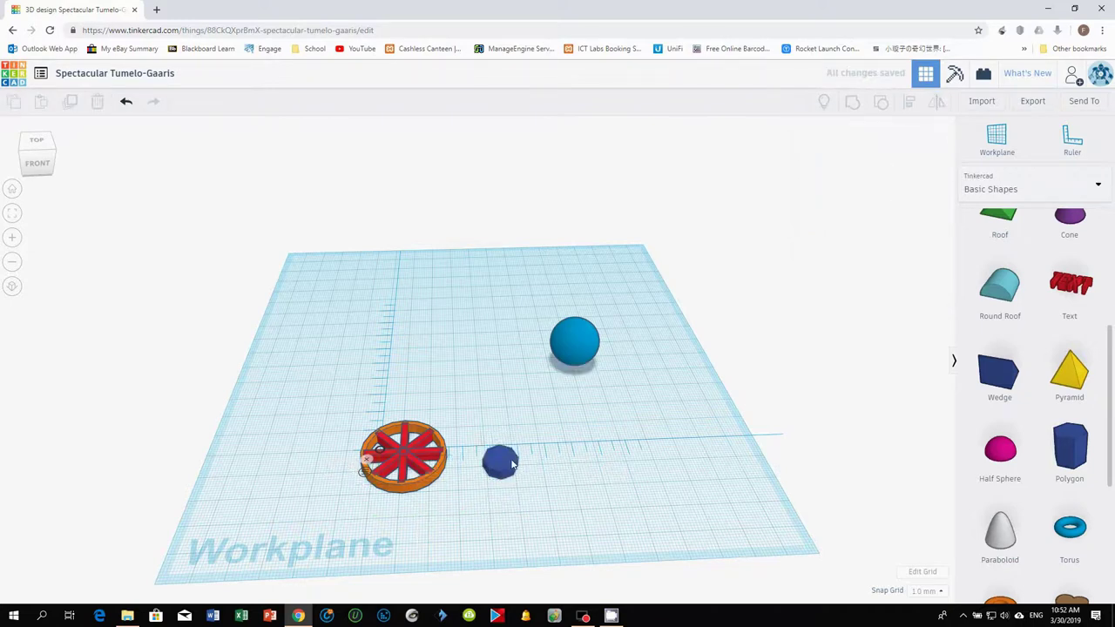
pyautogui.hotkey('ctrl', 'd')
pyautogui.moveTo(512, 468); pyautogui.dragTo(555, 470)
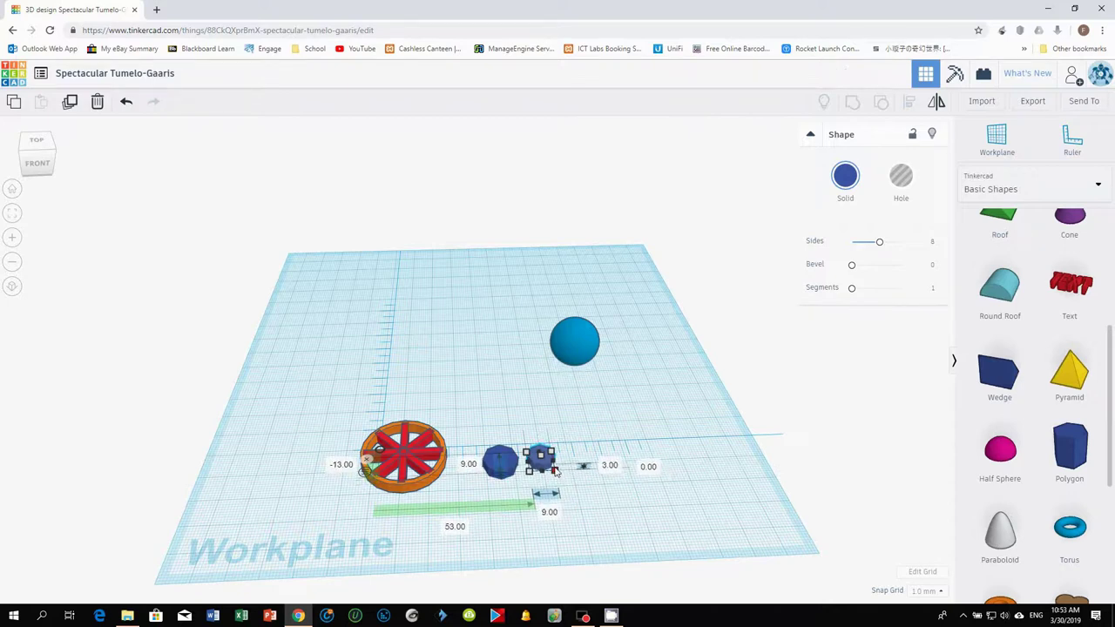
pyautogui.click(901, 176)
pyautogui.moveTo(540, 455); pyautogui.dragTo(541, 443)
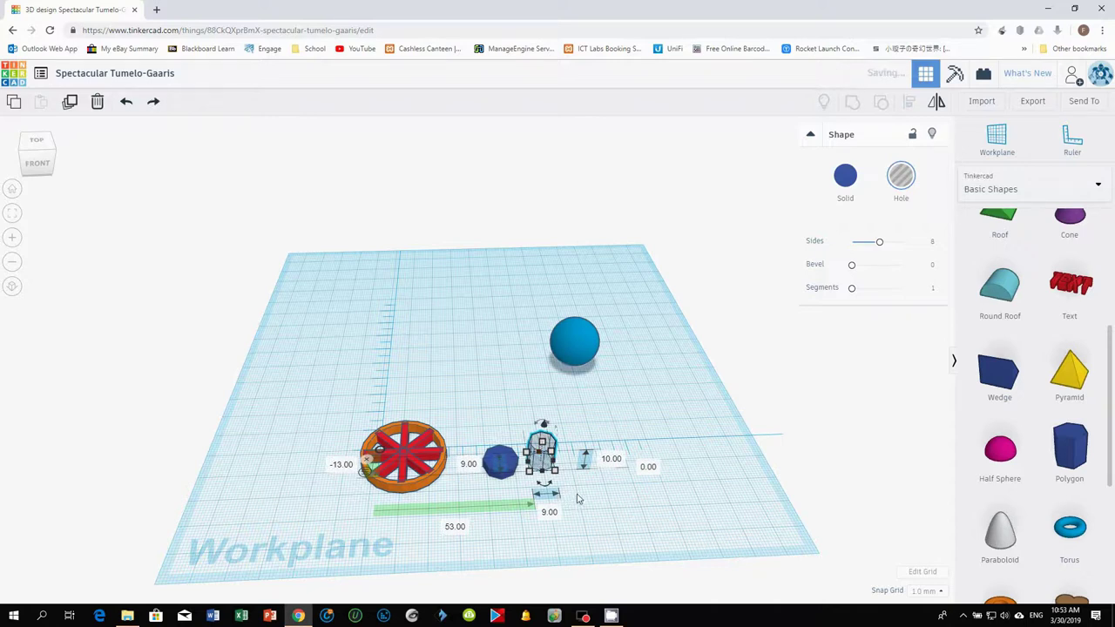
# Move the octagonal hole onto the solid octagon and align the two on their centres in both horizontal directions
pyautogui.moveTo(531, 449); pyautogui.dragTo(492, 449)
pyautogui.moveTo(562, 515); pyautogui.dragTo(566, 519)
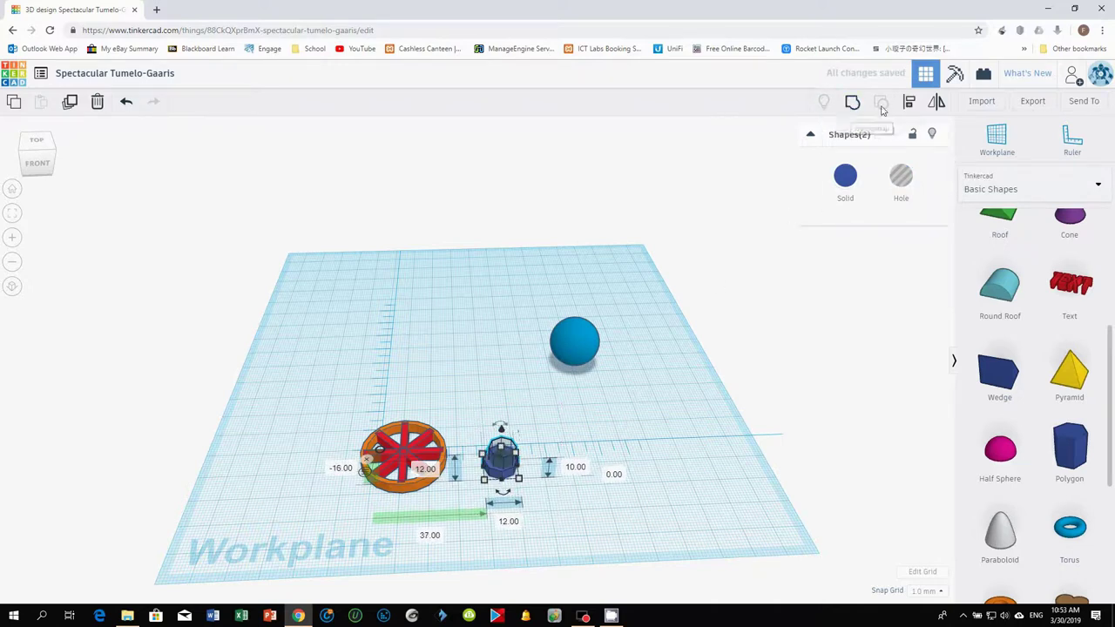
pyautogui.click(936, 101)
pyautogui.click(502, 493)
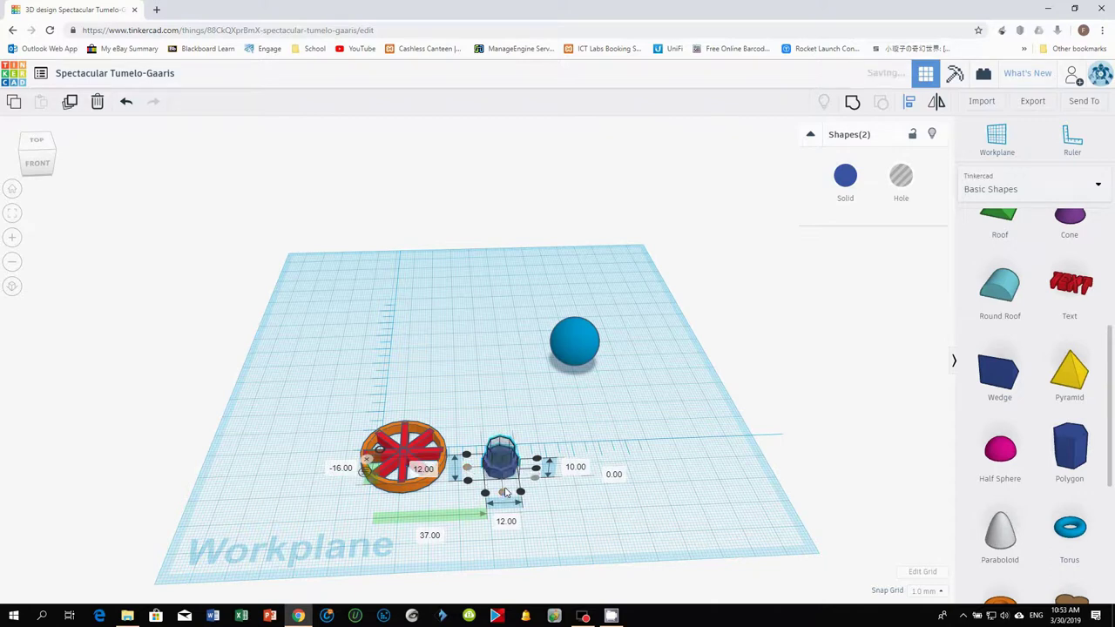
pyautogui.click(506, 428)
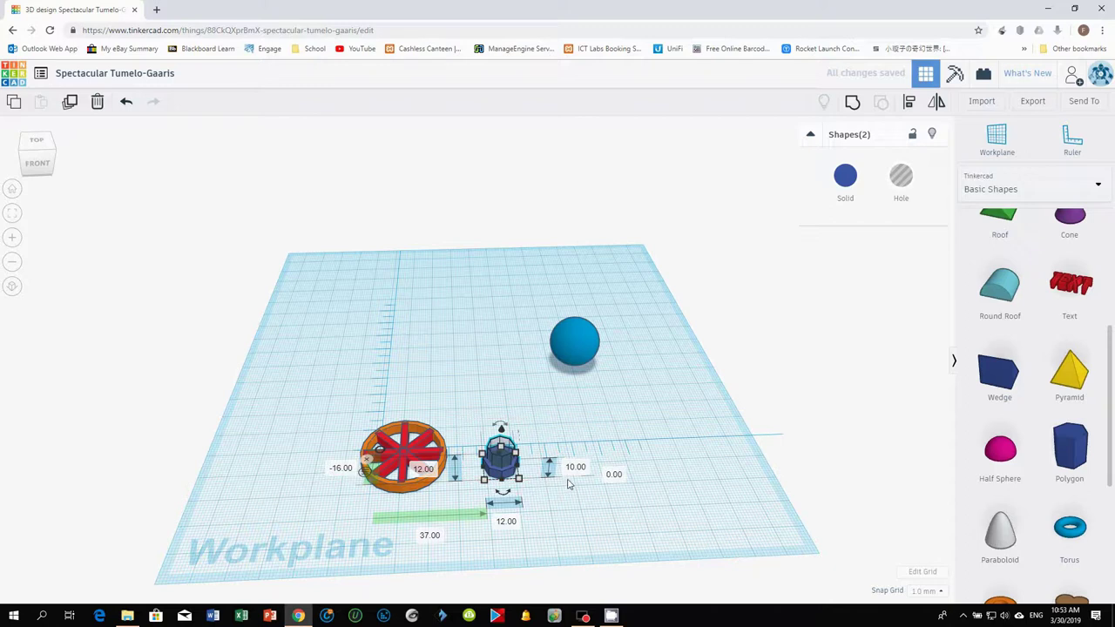
# Try to group the octagonal hole with the solid octagon to cut a hub
pyautogui.click(851, 103)
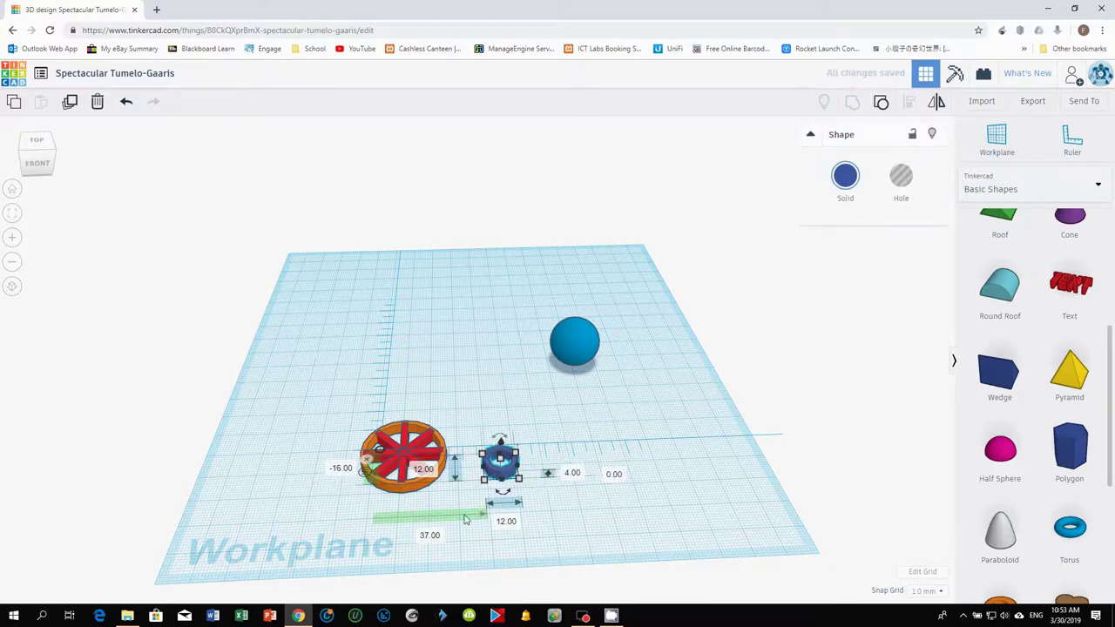
pyautogui.moveTo(459, 519); pyautogui.dragTo(505, 522, button='right')
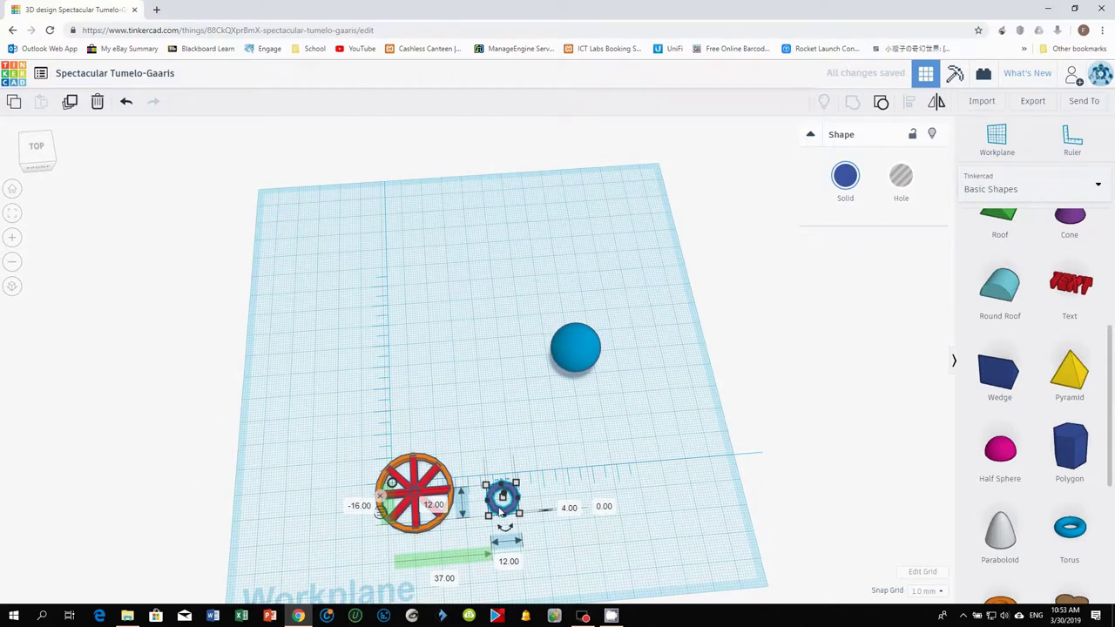
pyautogui.moveTo(499, 513); pyautogui.dragTo(498, 515)
pyautogui.press('Escape')
# Move both octagons to the middle of the wheel and align all the wheel's parts on their common centre
pyautogui.moveTo(468, 462); pyautogui.dragTo(408, 495)
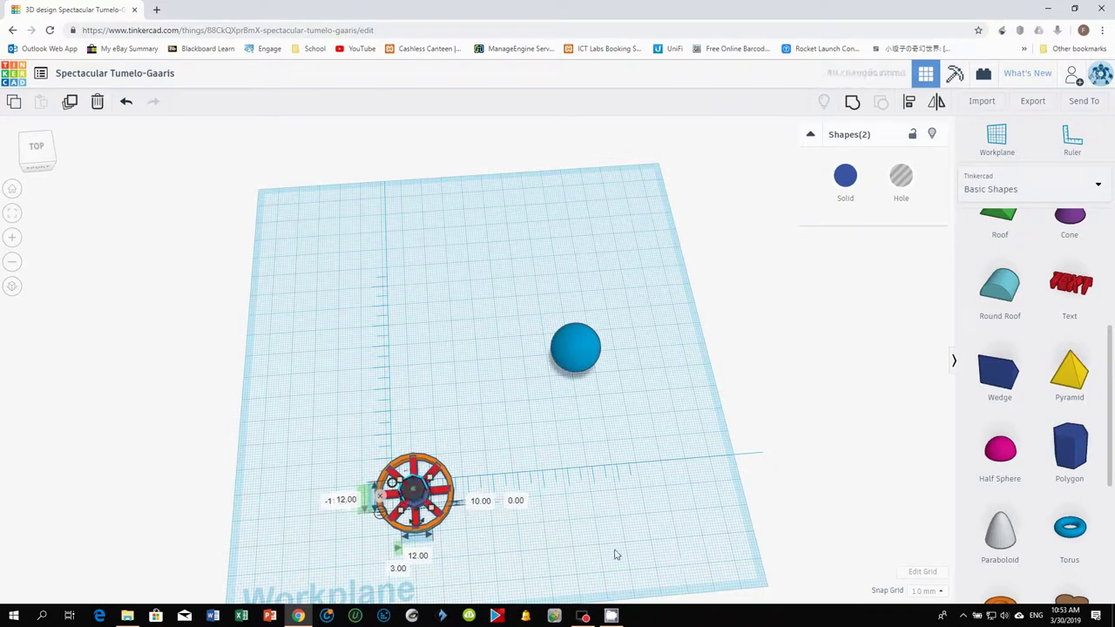
pyautogui.moveTo(319, 428); pyautogui.dragTo(490, 546)
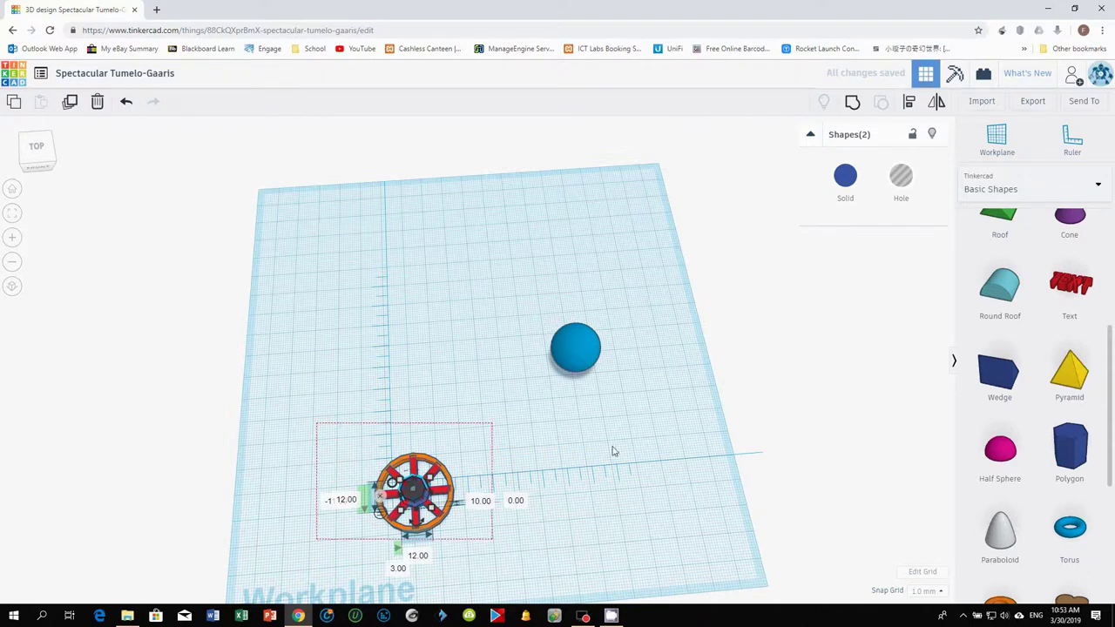
pyautogui.click(908, 102)
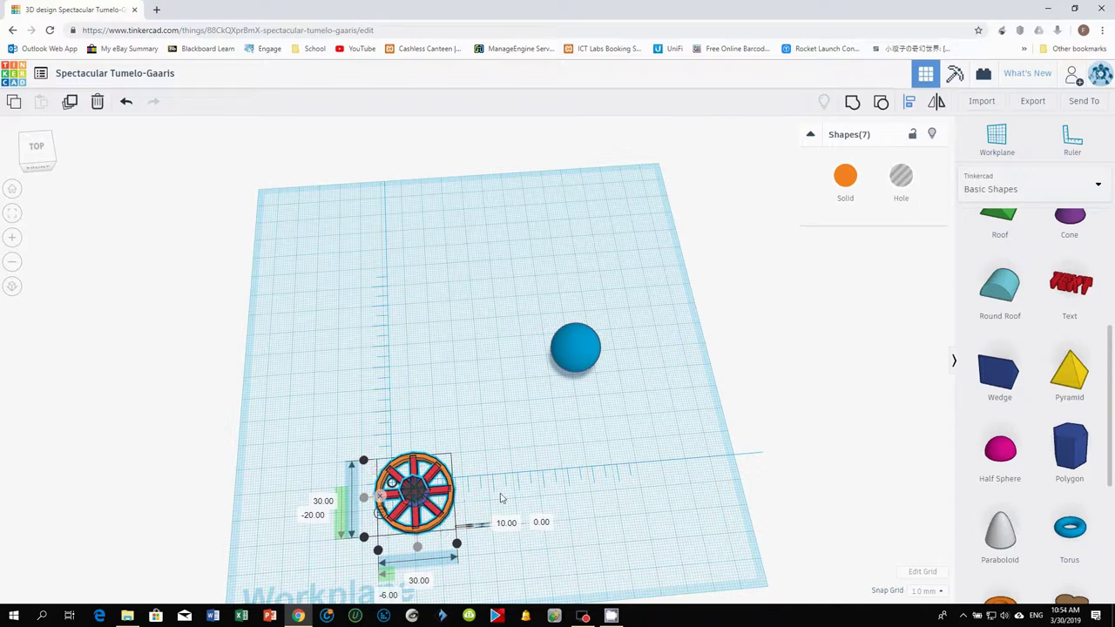
pyautogui.click(520, 438)
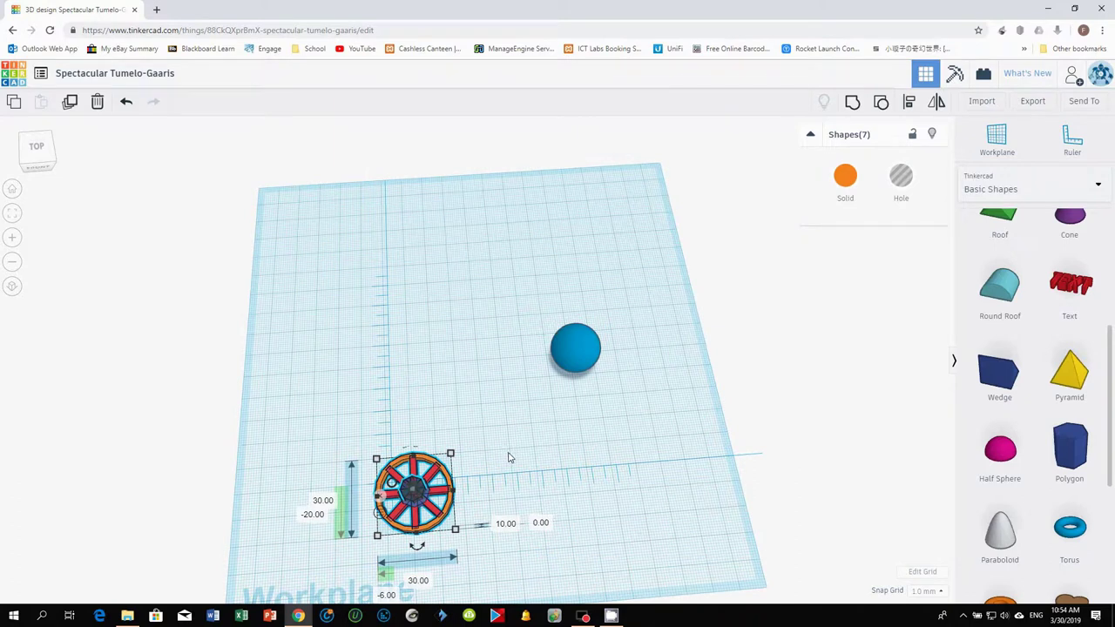
# Try lowering all the wheel parts together to 2 mm below the workplane, and undo the move
pyautogui.moveTo(510, 458); pyautogui.dragTo(396, 399, button='right')
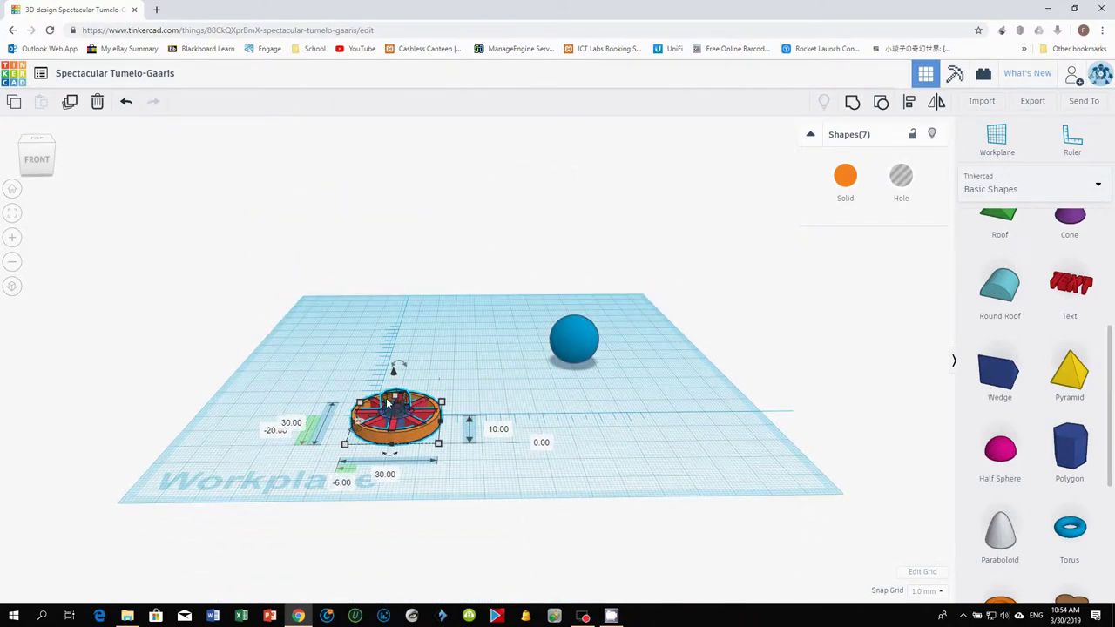
pyautogui.moveTo(395, 371); pyautogui.dragTo(397, 376)
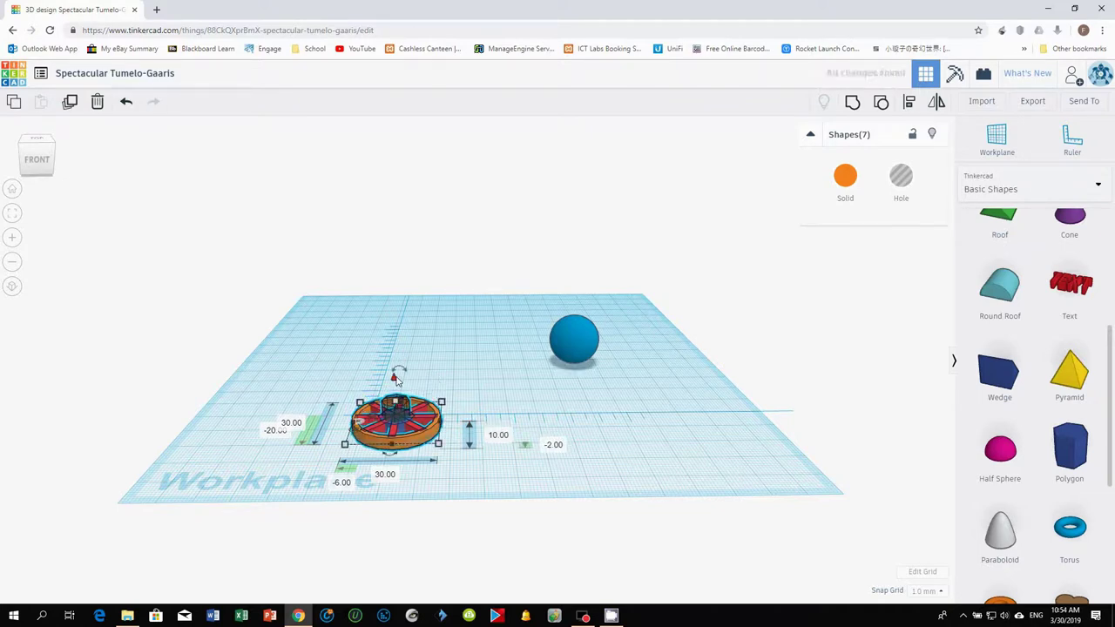
pyautogui.hotkey('ctrl', 'z')
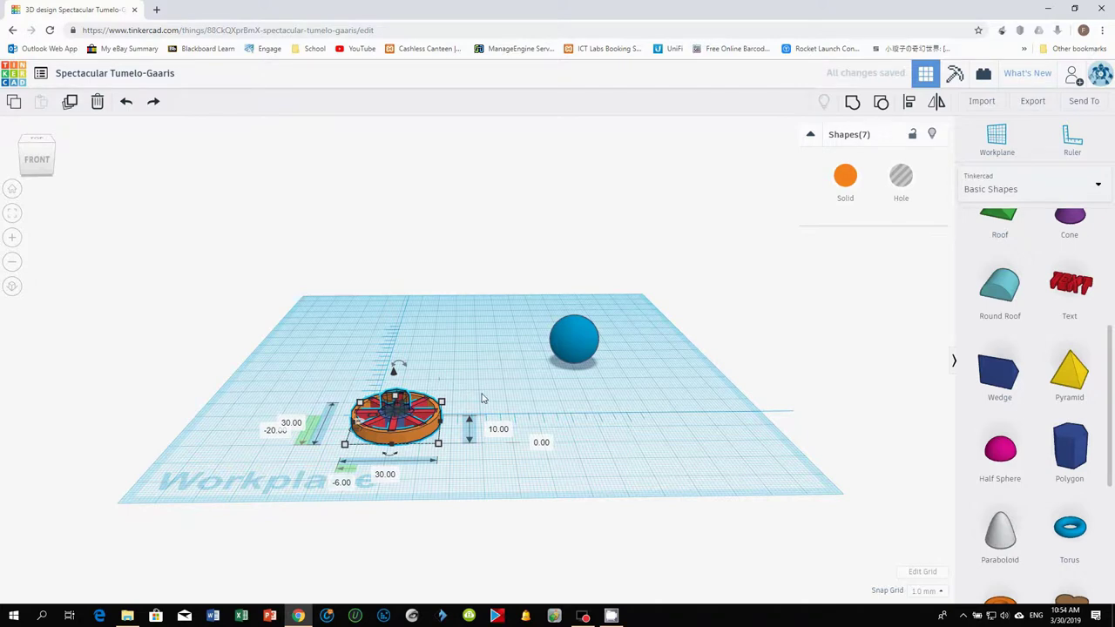
# Lower only the octagonal hole at the wheel's centre to 4 mm below the workplane
pyautogui.click(484, 398)
pyautogui.click(390, 403)
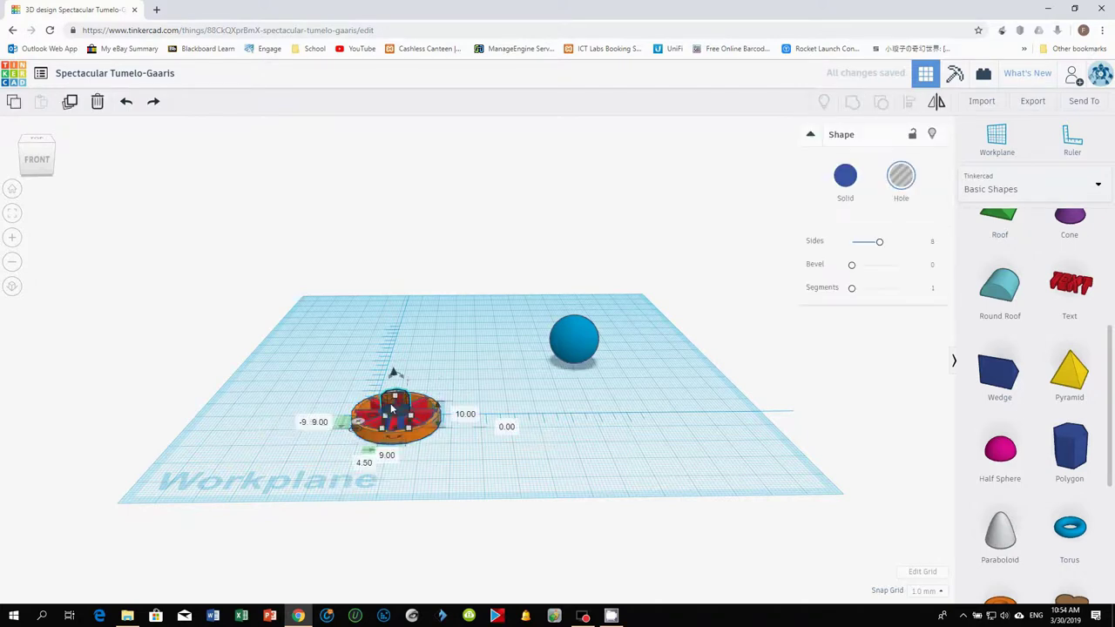
pyautogui.moveTo(394, 375); pyautogui.dragTo(396, 387)
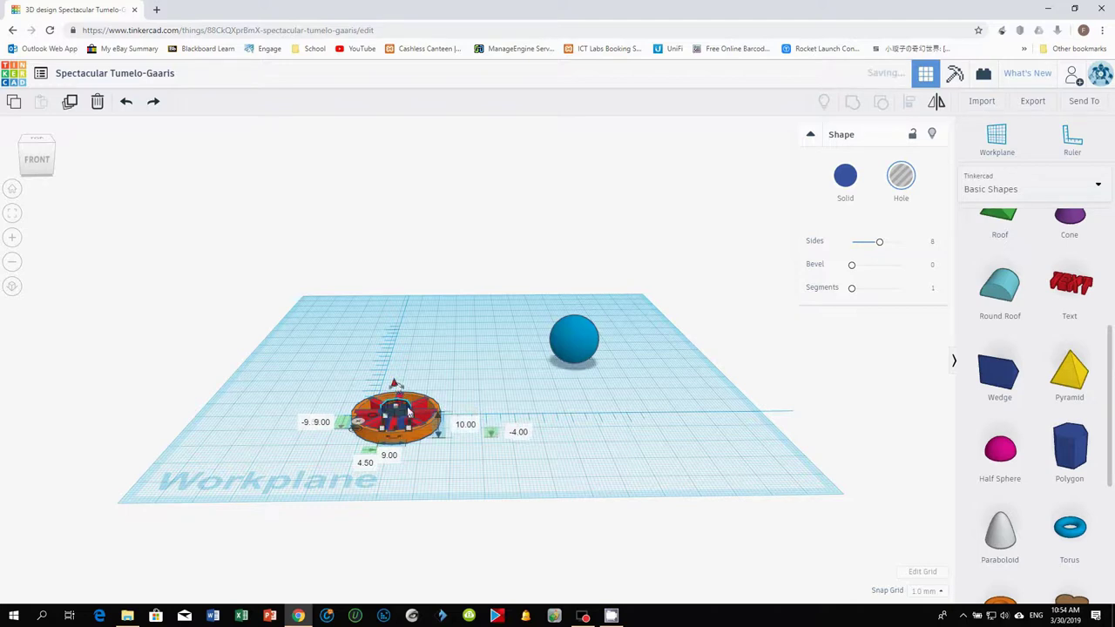
# Select all seven wheel parts and group them so the octagonal hole cuts through the hub
pyautogui.moveTo(461, 477); pyautogui.dragTo(443, 424, button='right')
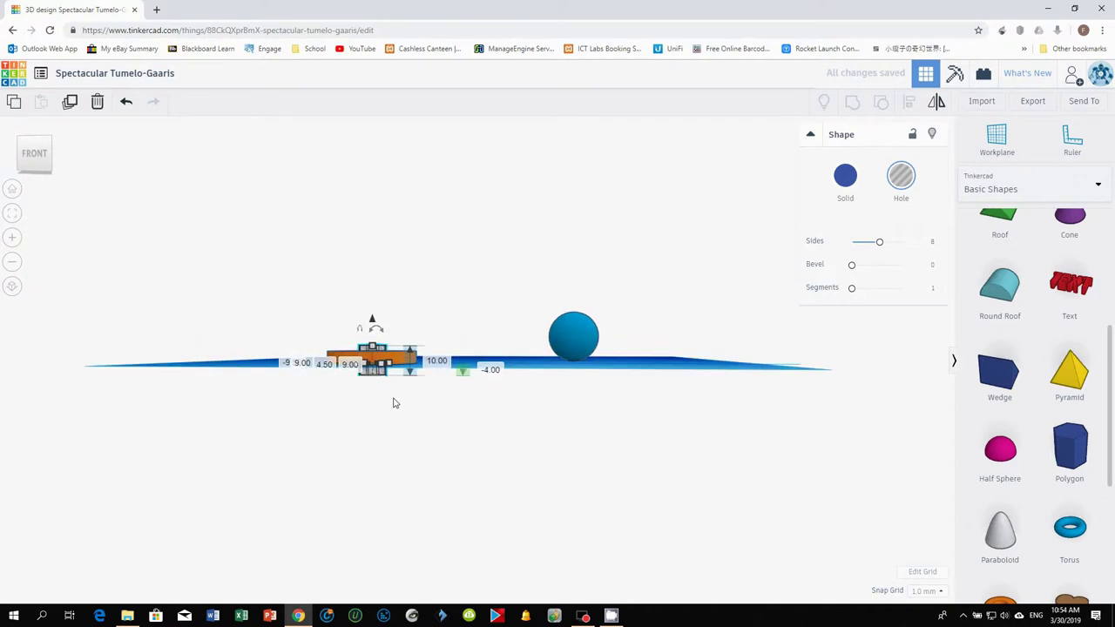
pyautogui.moveTo(478, 341); pyautogui.dragTo(490, 406, button='right')
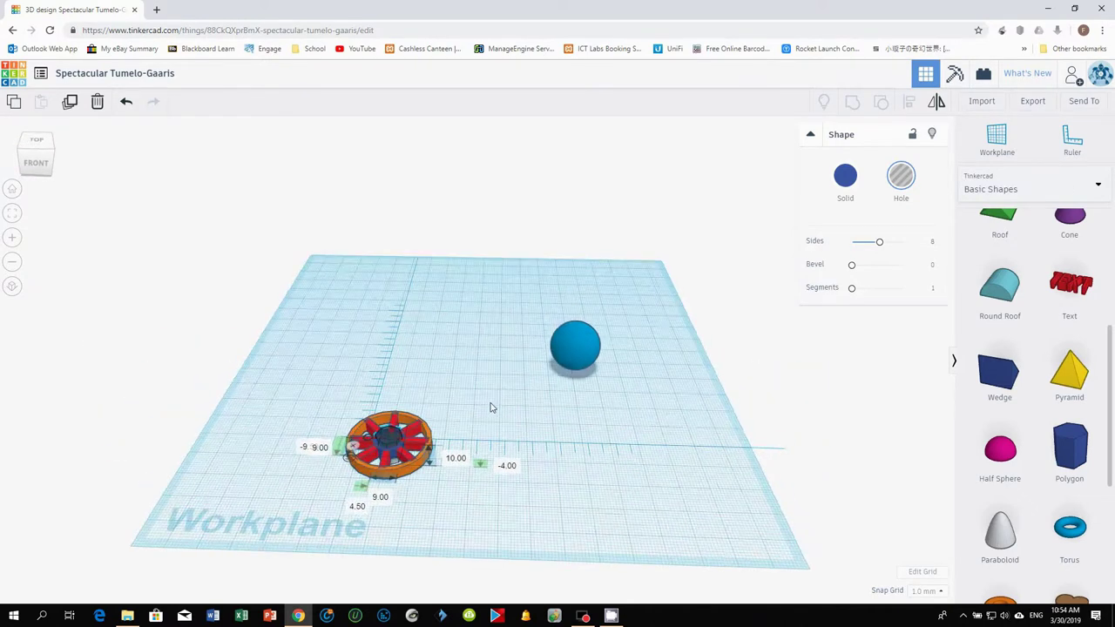
pyautogui.moveTo(319, 398); pyautogui.dragTo(458, 524)
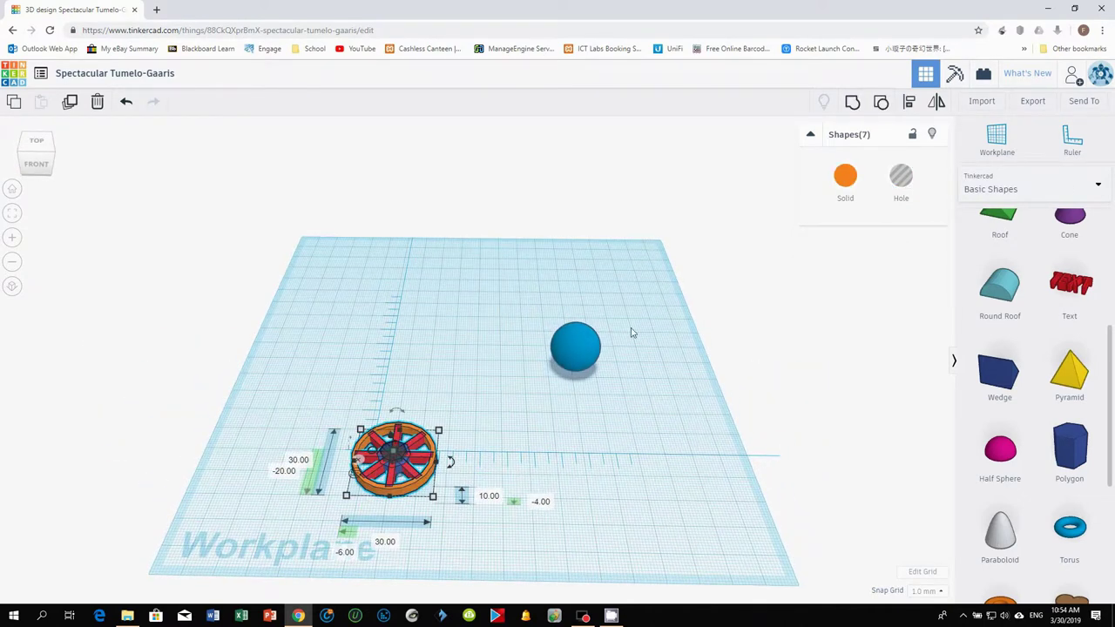
pyautogui.click(854, 104)
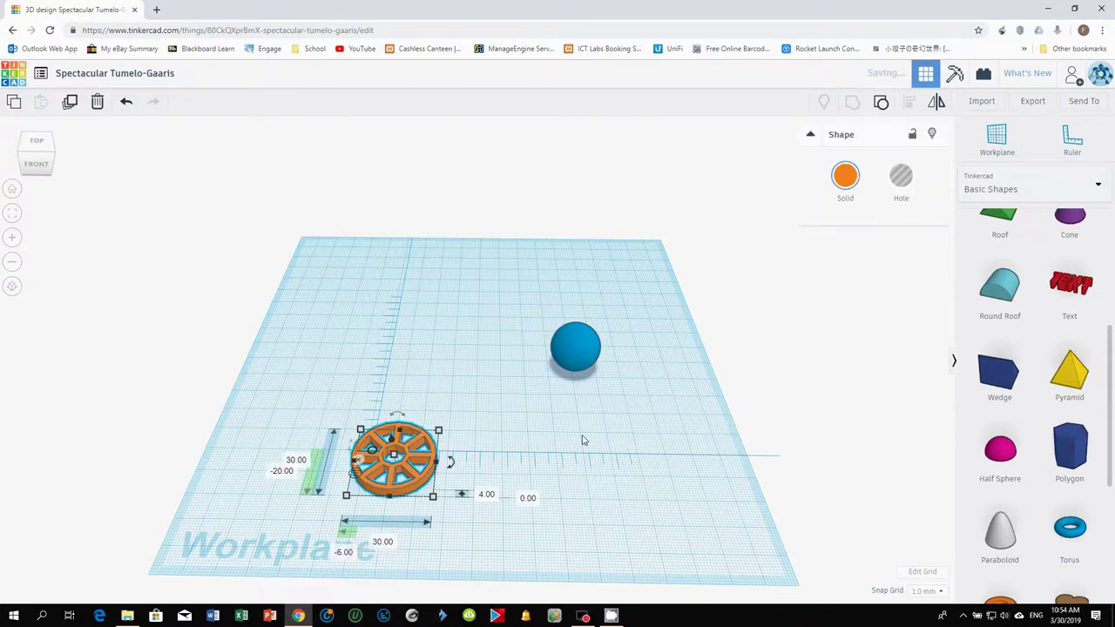
pyautogui.click(324, 406)
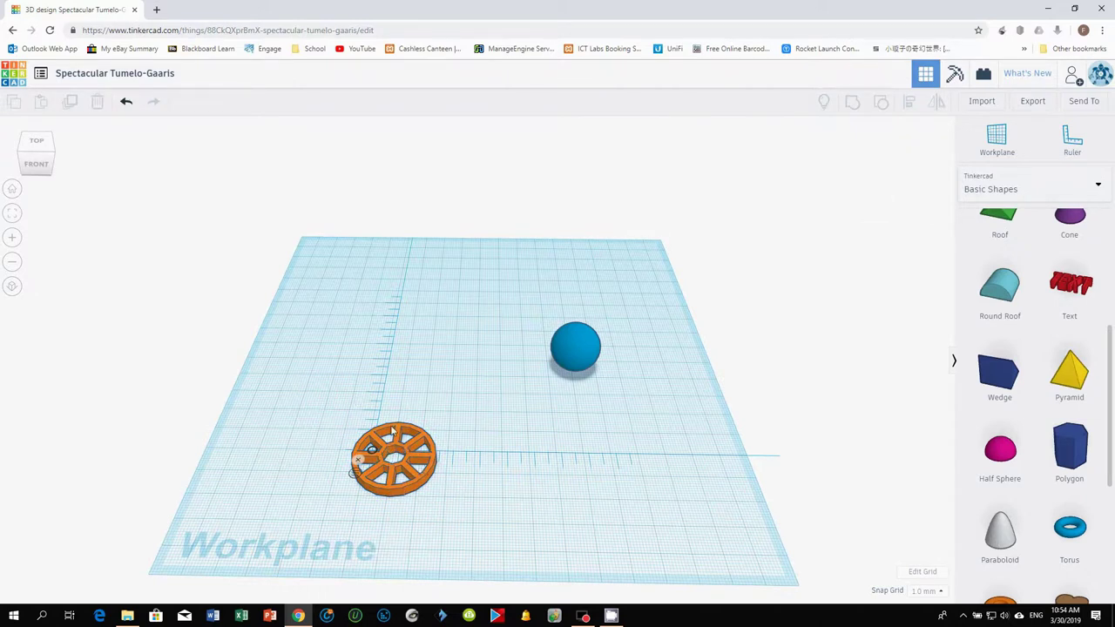
# Move the sphere next to the wheel and scale it up uniformly to 41 mm
pyautogui.click(579, 339)
pyautogui.moveTo(564, 344); pyautogui.dragTo(320, 394)
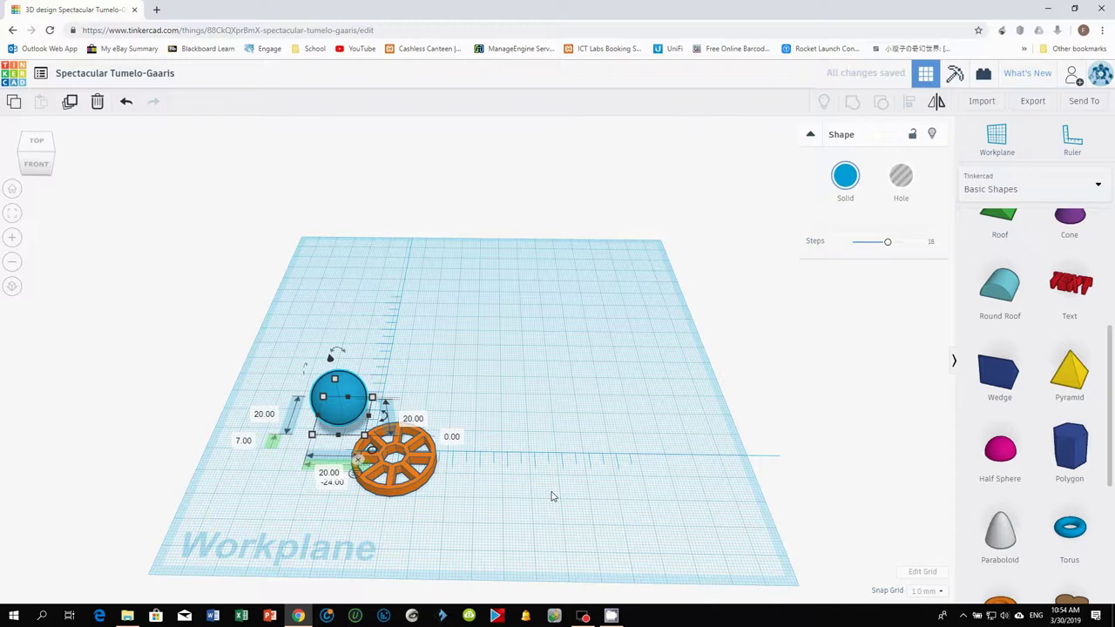
pyautogui.moveTo(368, 438); pyautogui.dragTo(405, 487)
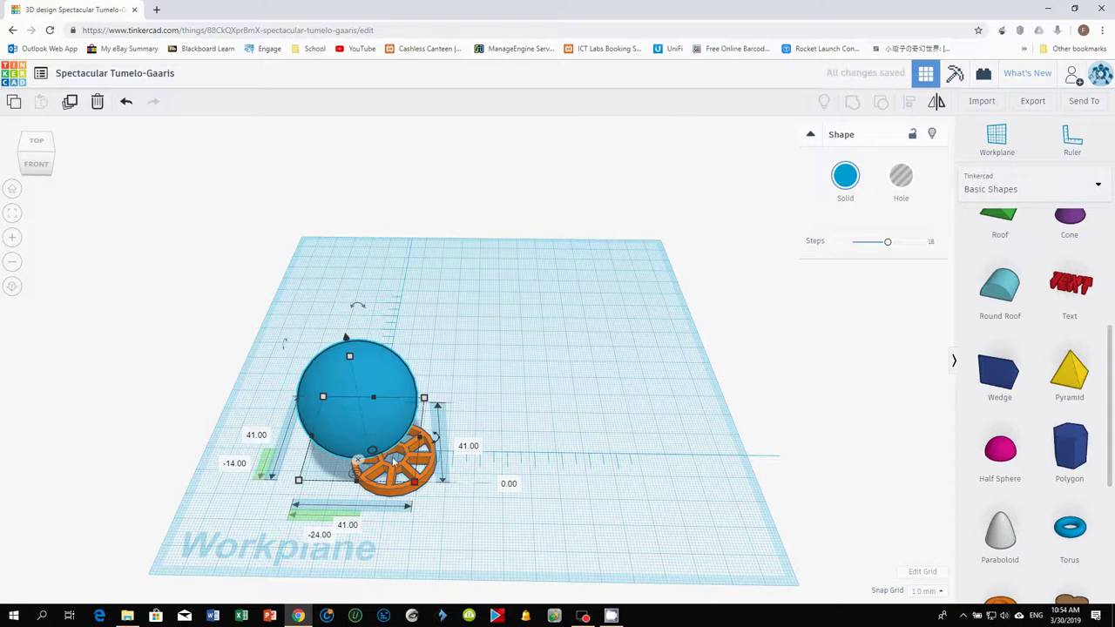
# Stretch the spoked wheel upward into a column 51 mm tall
pyautogui.click(405, 488)
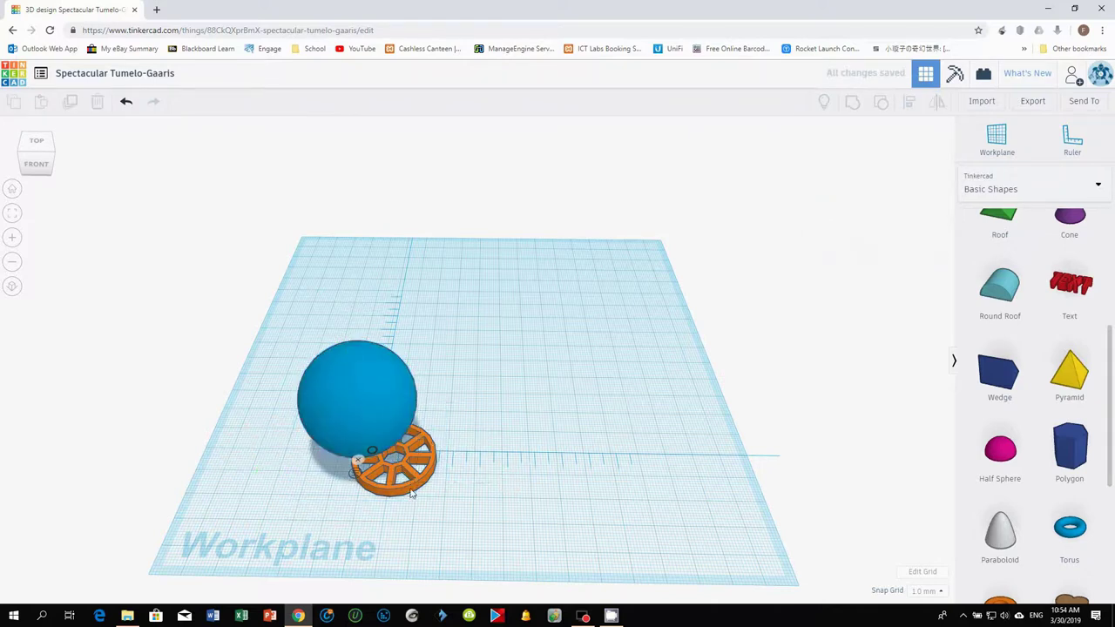
pyautogui.click(405, 487)
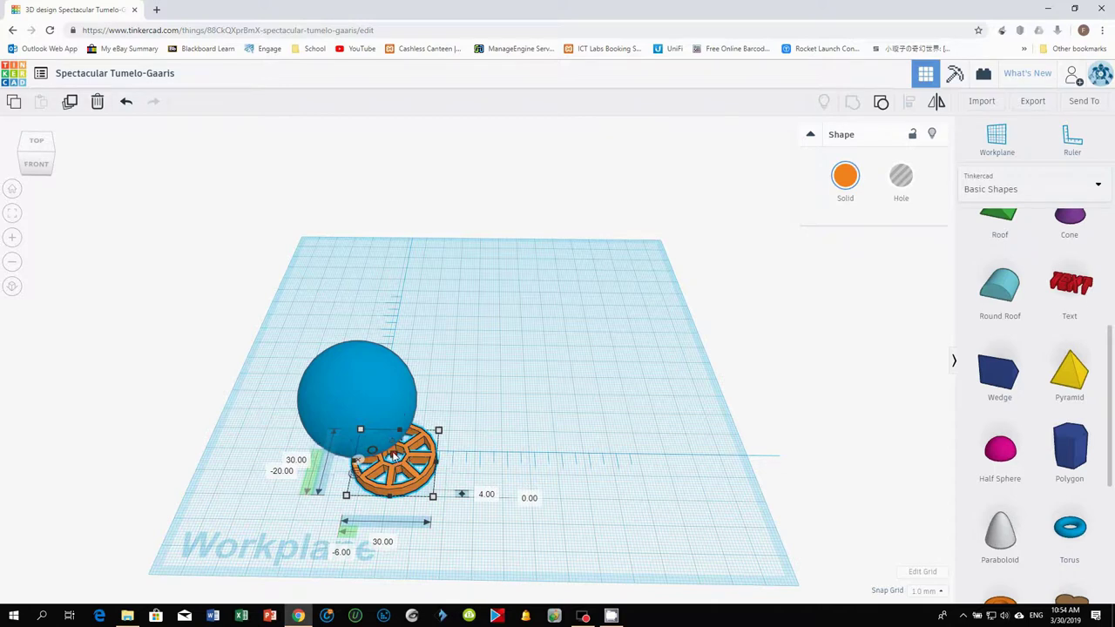
pyautogui.moveTo(394, 455); pyautogui.dragTo(400, 354)
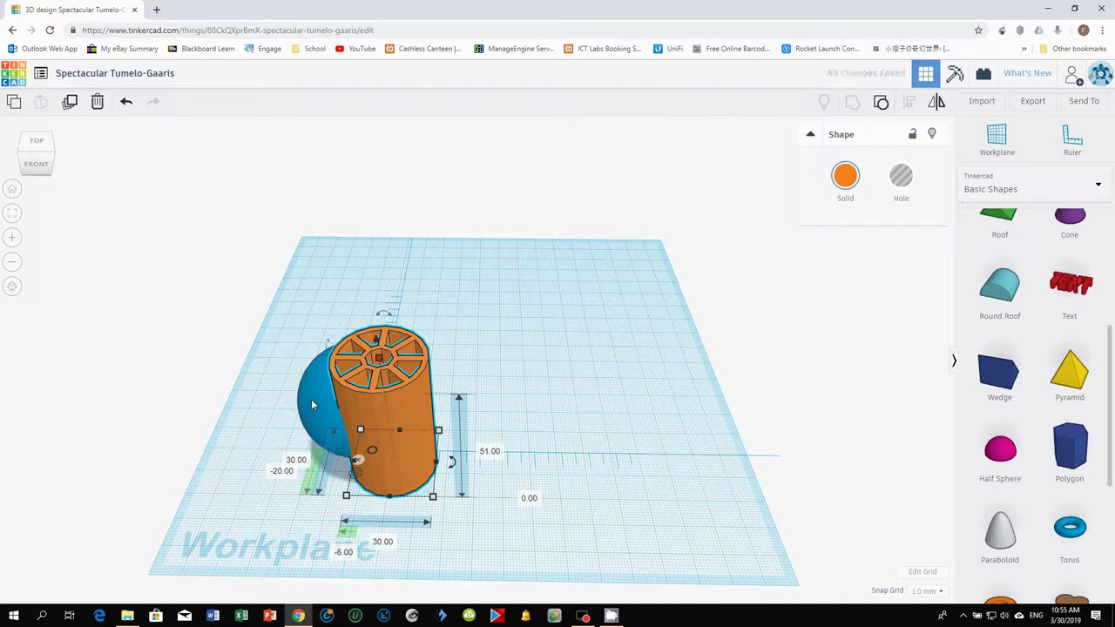
# Move the sphere over the wheel column, enlarge it to 43 mm, and centre both shapes on each other horizontally in both directions
pyautogui.moveTo(318, 407); pyautogui.dragTo(349, 418)
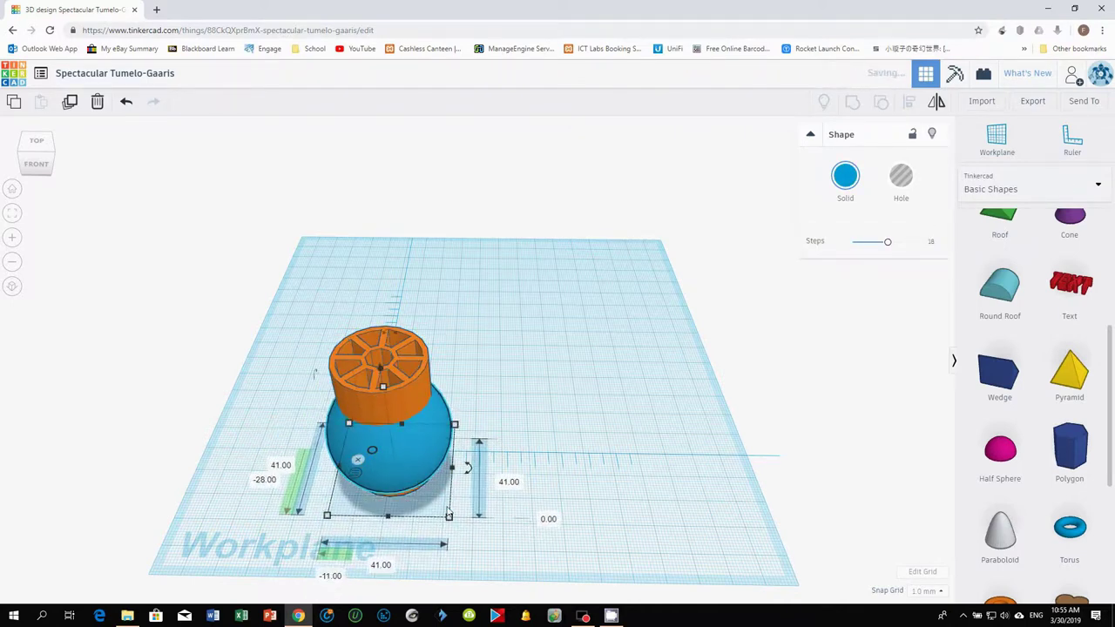
pyautogui.moveTo(449, 520); pyautogui.dragTo(454, 524)
pyautogui.moveTo(265, 311); pyautogui.dragTo(479, 474)
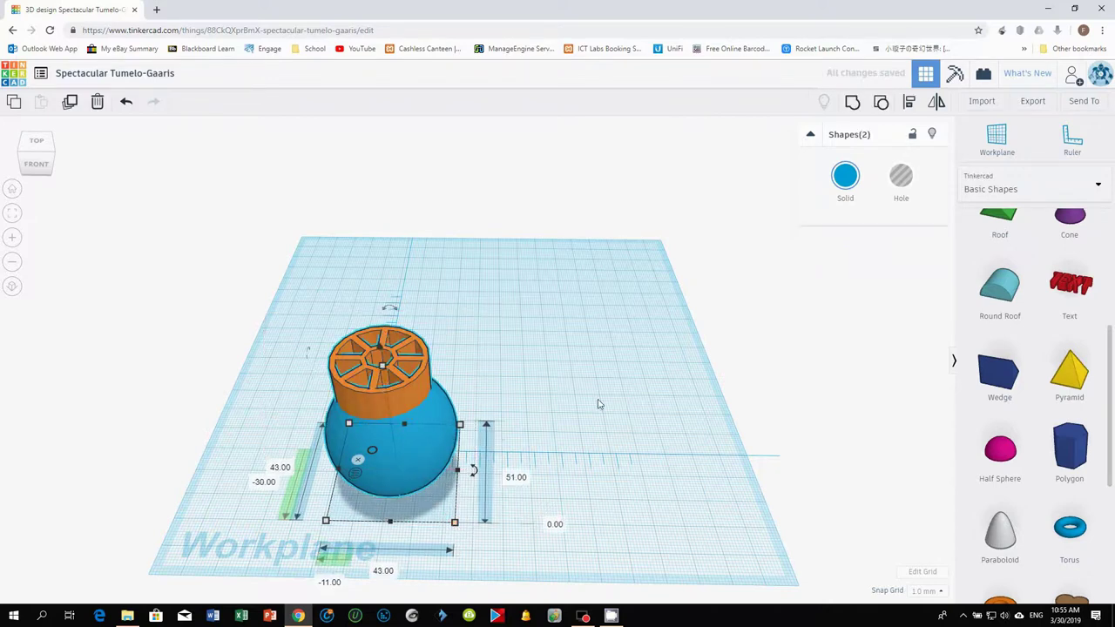
pyautogui.click(908, 101)
pyautogui.click(322, 468)
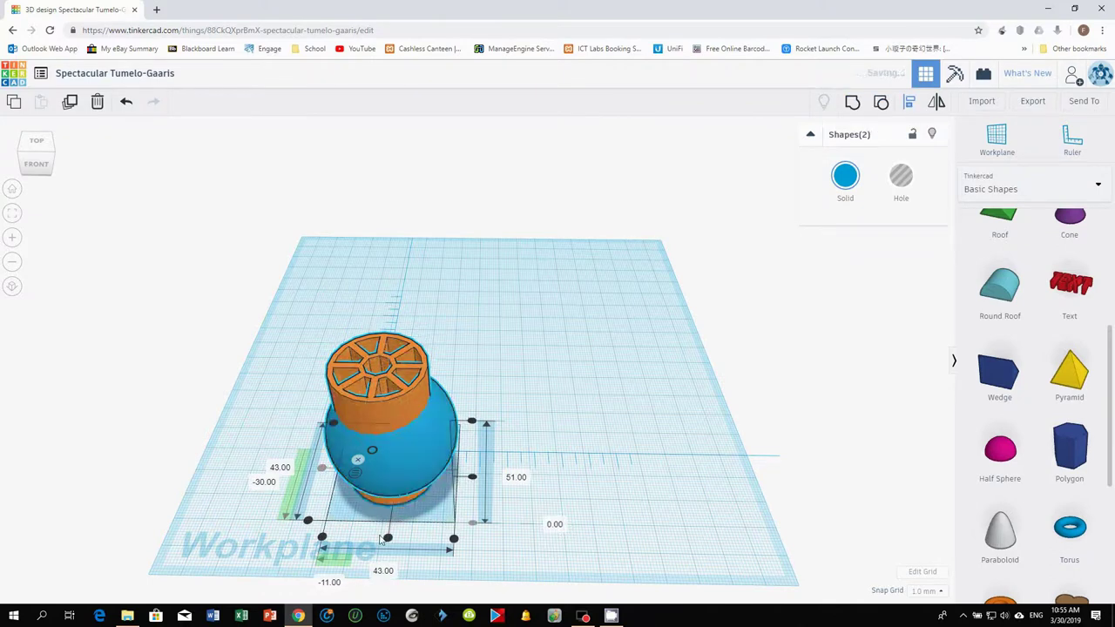
pyautogui.click(388, 538)
pyautogui.click(507, 386)
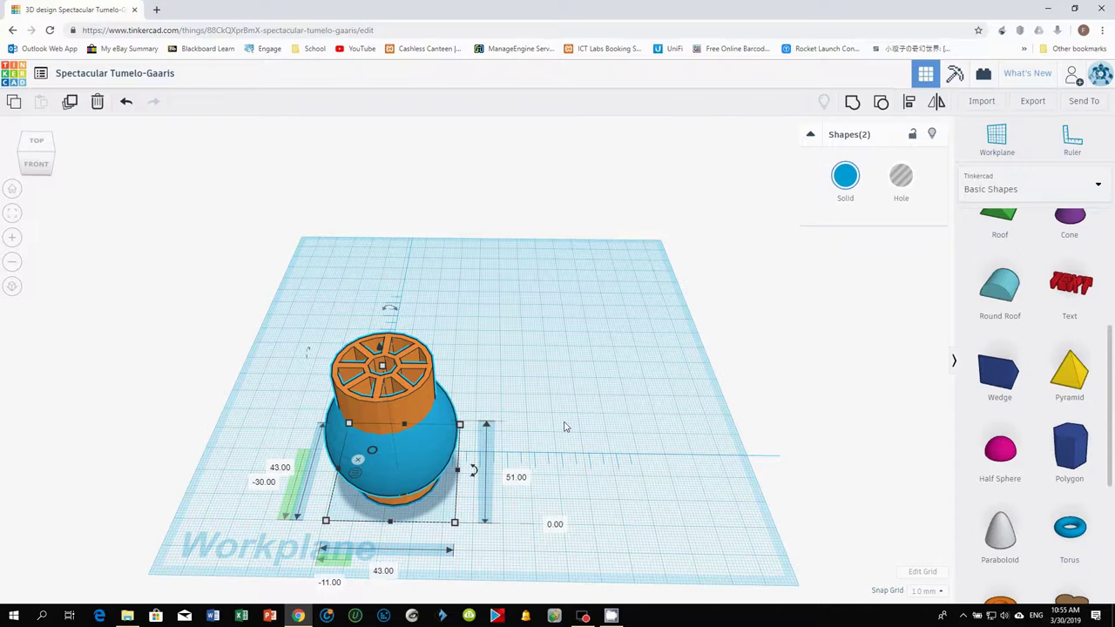
# Try raising the sphere and the wheel column together, and undo the move
pyautogui.moveTo(552, 406); pyautogui.dragTo(549, 376, button='right')
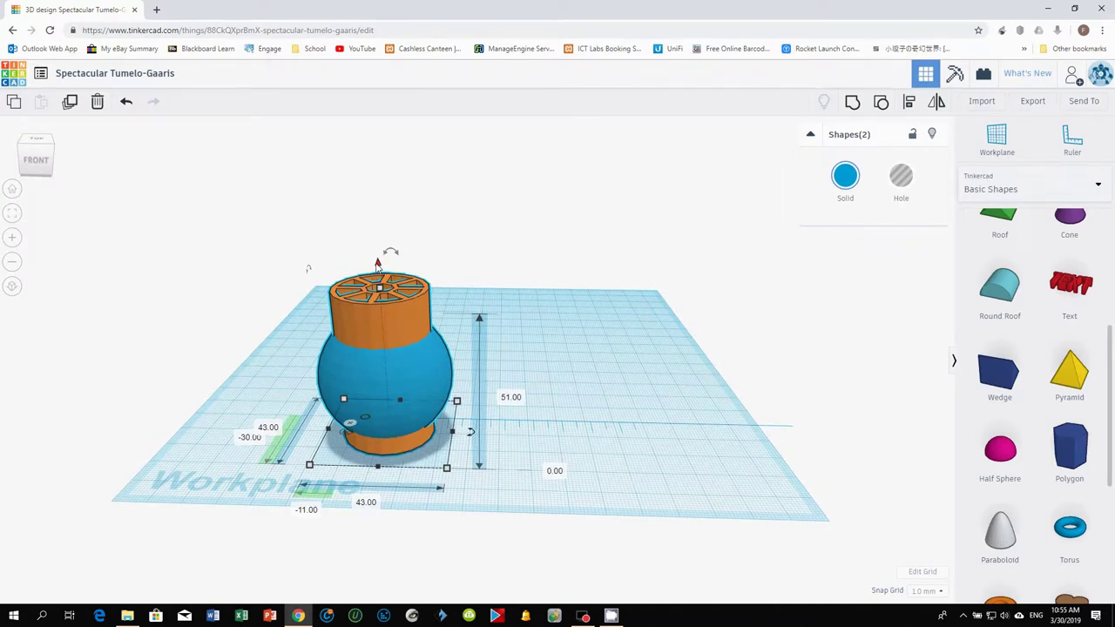
pyautogui.moveTo(378, 262); pyautogui.dragTo(376, 235)
pyautogui.hotkey('ctrl', 'z')
pyautogui.click(582, 361)
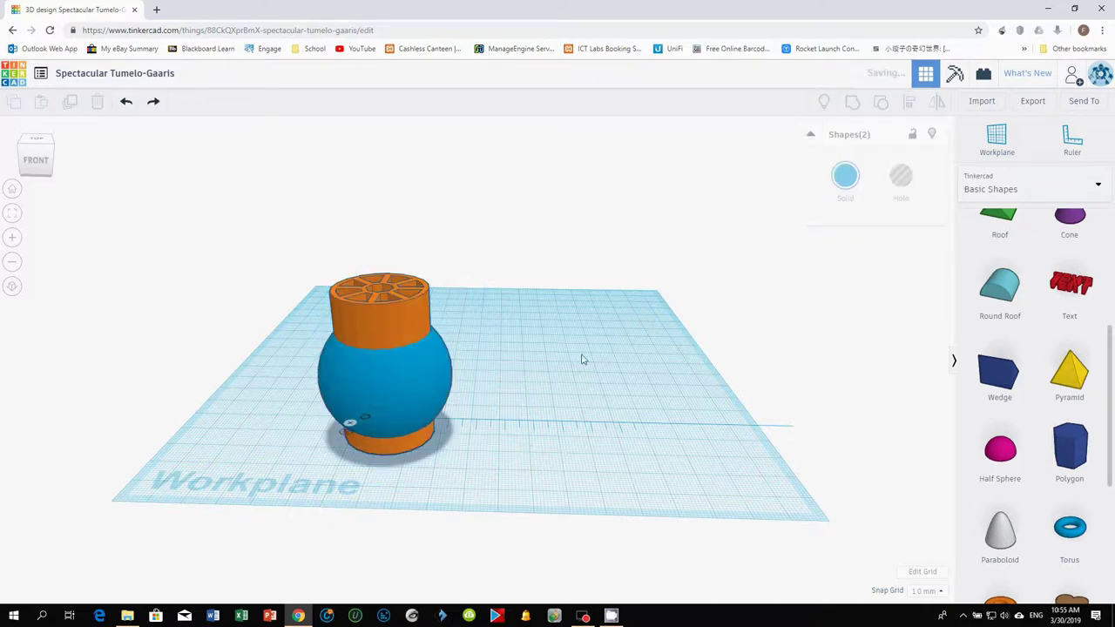
# Raise only the wheel column to 12 mm above the workplane and reduce its height to 32 mm
pyautogui.click(380, 314)
pyautogui.moveTo(378, 257); pyautogui.dragTo(377, 229)
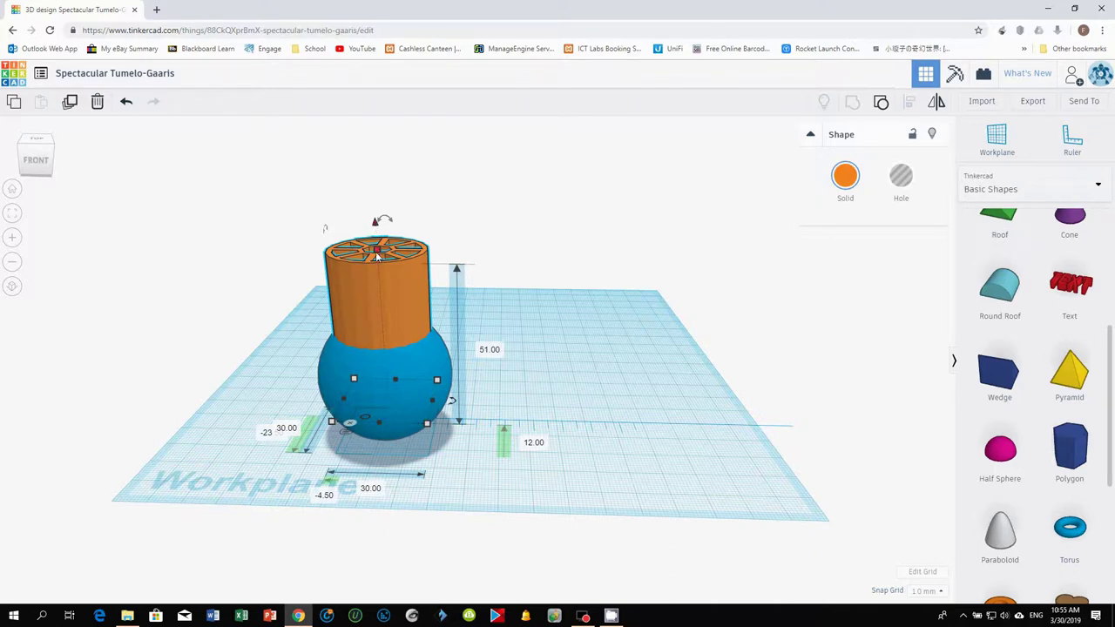
pyautogui.moveTo(377, 252); pyautogui.dragTo(384, 316)
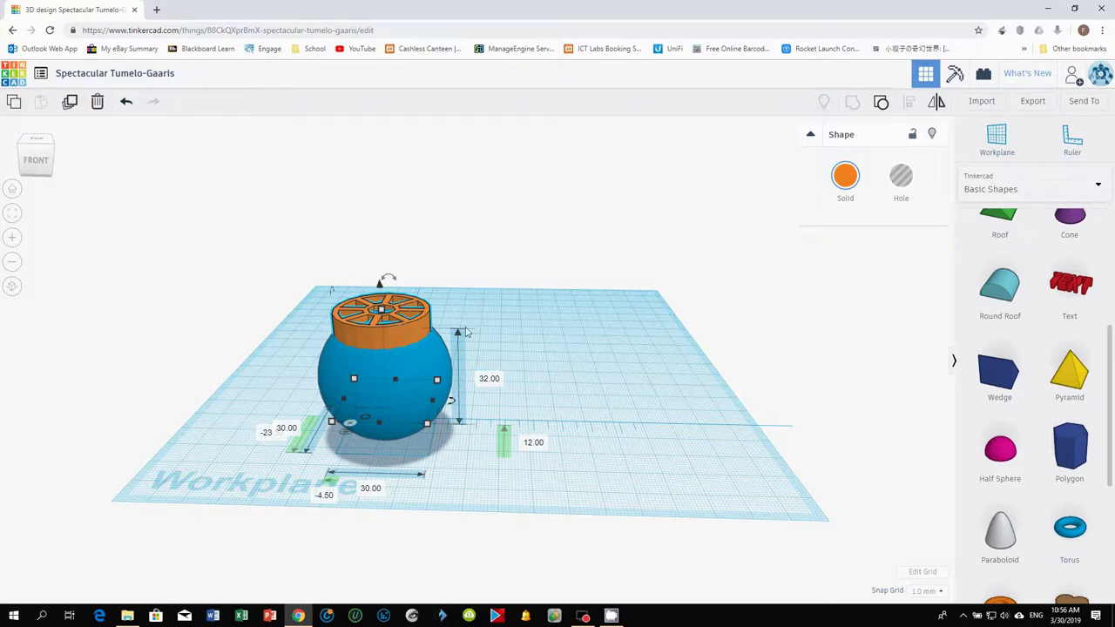
# Add a hole box from the basic shapes to the workplane beside the sphere
pyautogui.moveTo(523, 356); pyautogui.dragTo(572, 342, button='right')
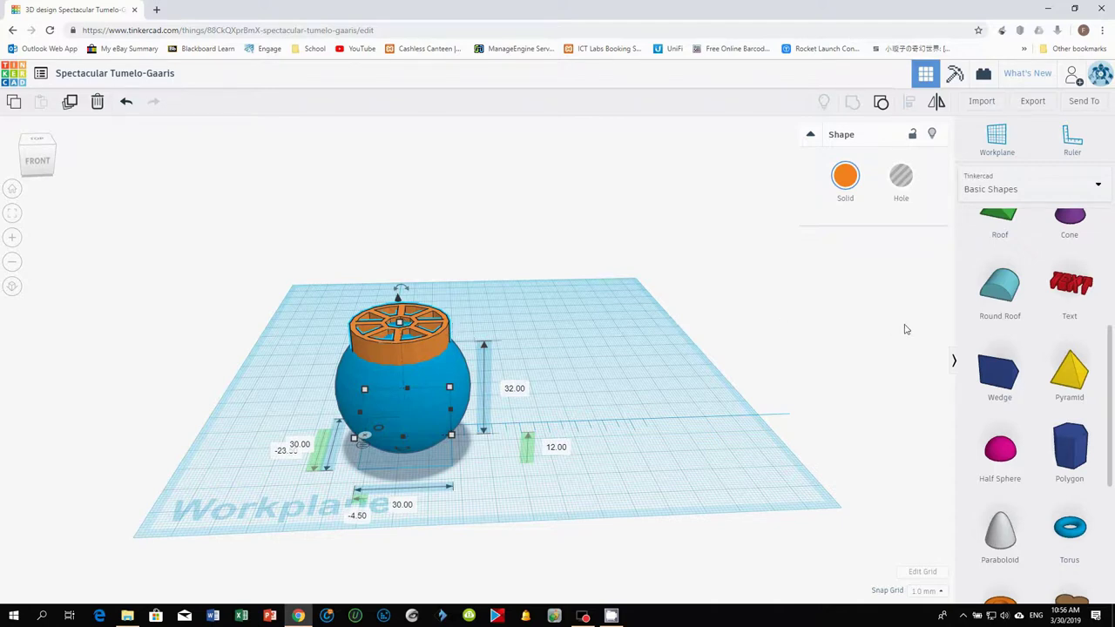
pyautogui.scroll(3, 898, 368)
pyautogui.scroll(-3, 898, 368)
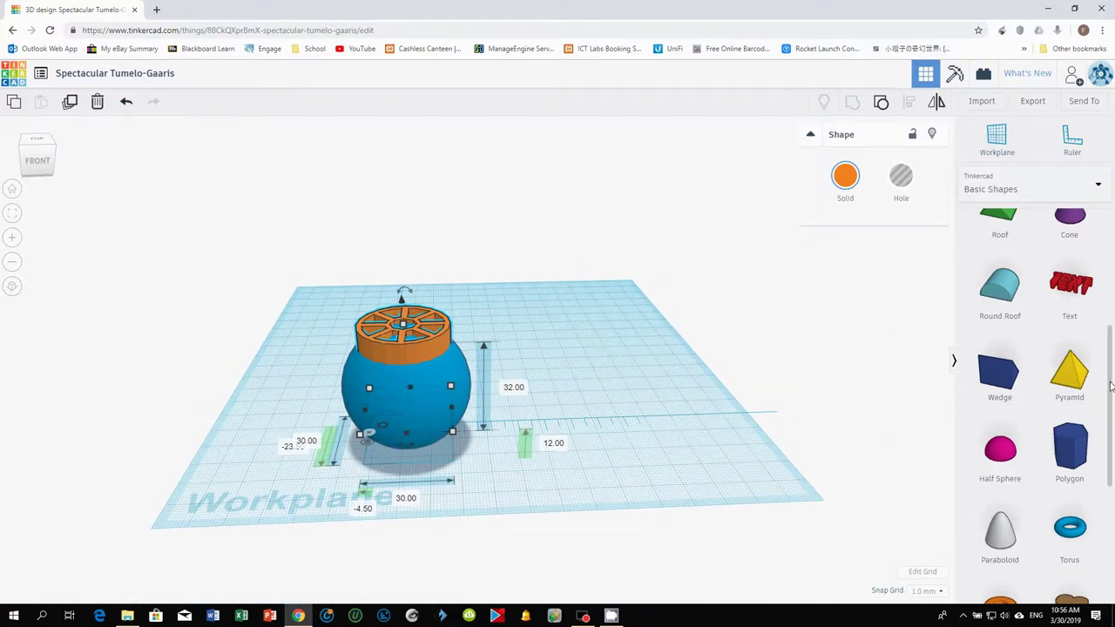
pyautogui.scroll(3, 1110, 385)
pyautogui.moveTo(998, 254); pyautogui.dragTo(546, 381)
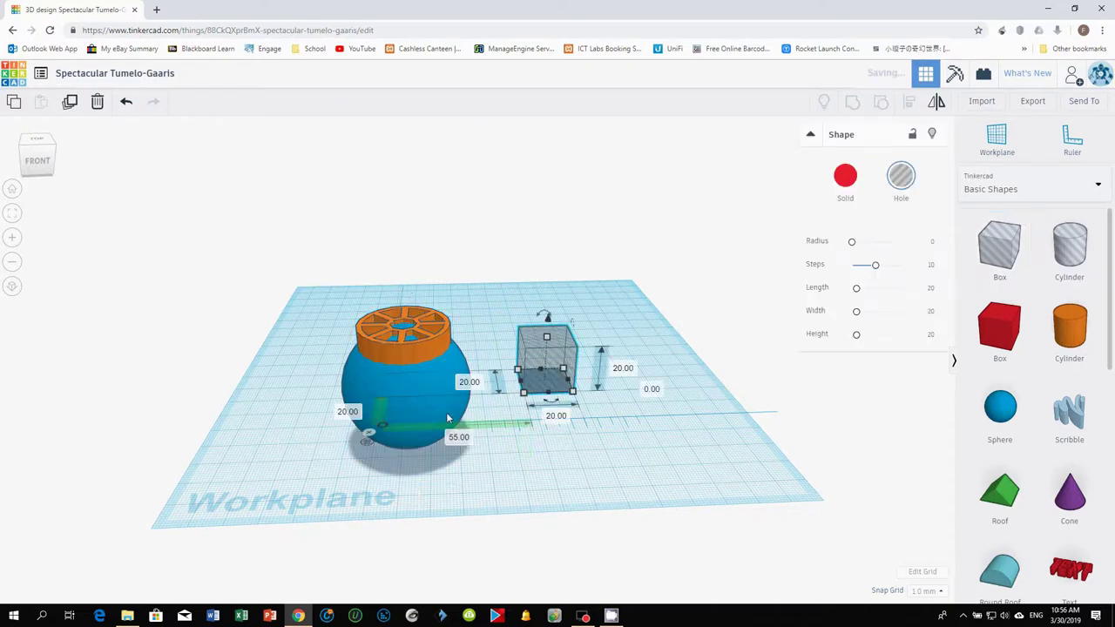
# Duplicate the sphere and move the copy to the free area beside the original
pyautogui.click(416, 413)
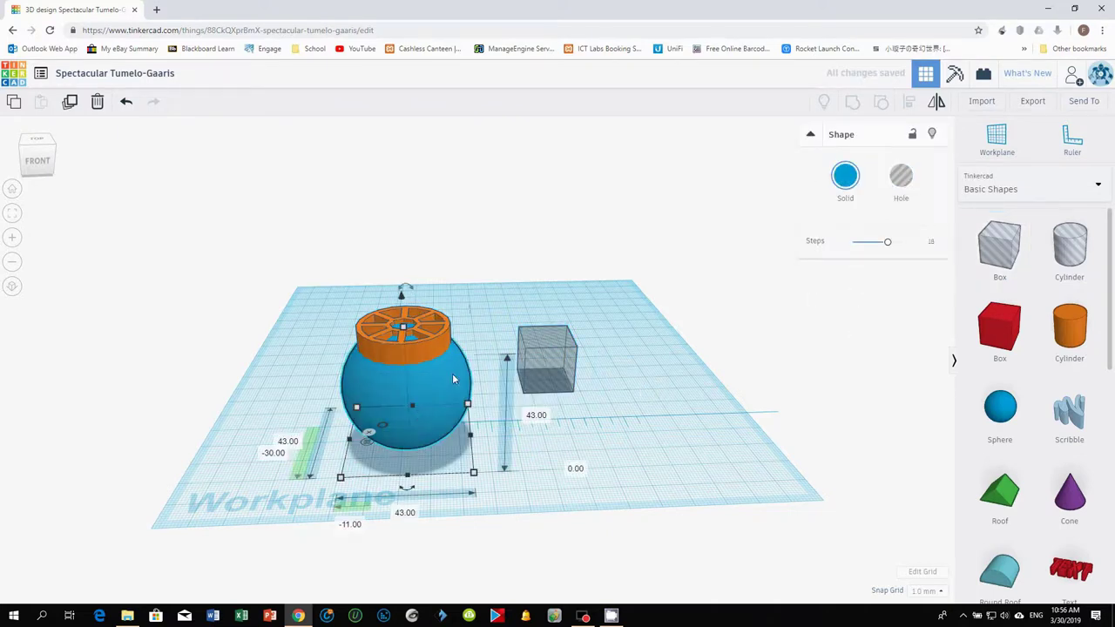
pyautogui.hotkey('ctrl', 'd')
pyautogui.moveTo(444, 376); pyautogui.dragTo(668, 391)
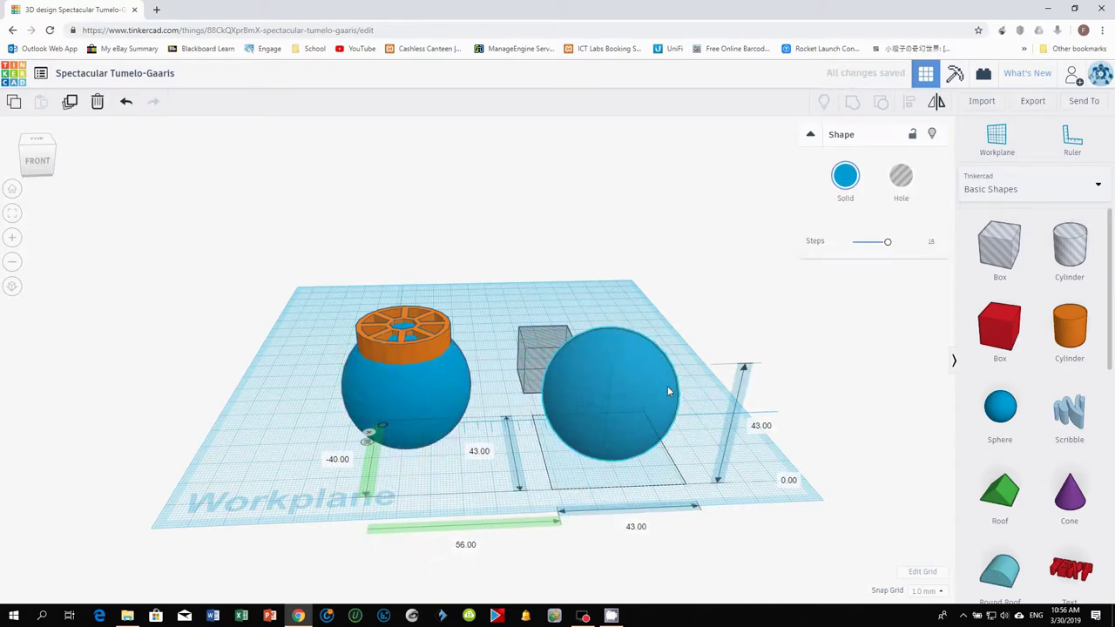
# Scale the hole box uniformly to 51 mm and position it so it encloses the duplicated sphere
pyautogui.moveTo(522, 358); pyautogui.dragTo(487, 377)
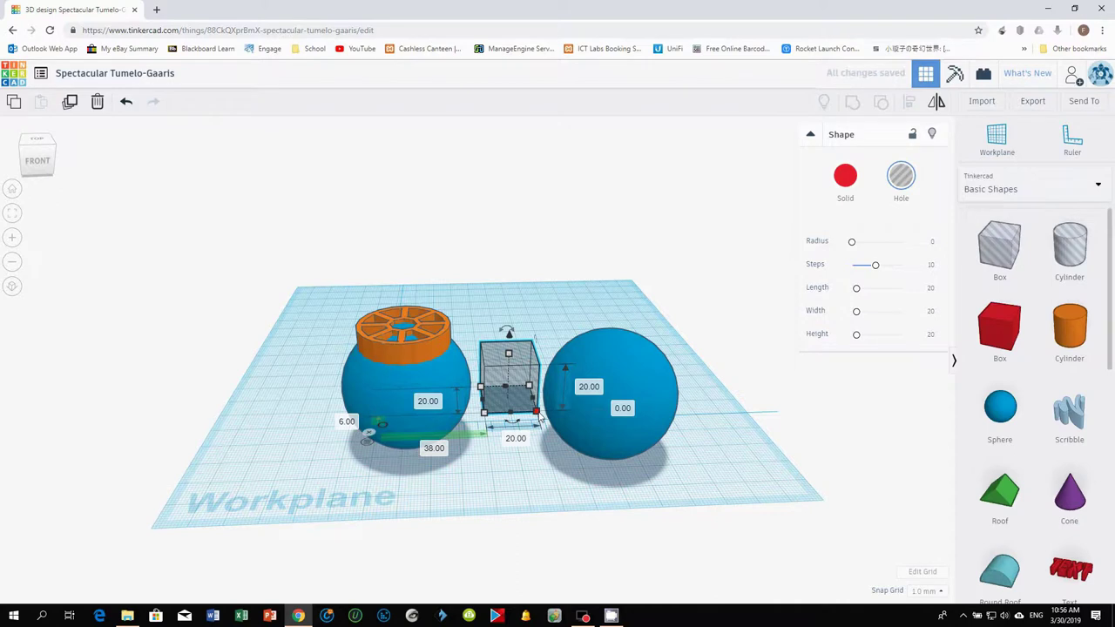
pyautogui.keyDown('shift'); pyautogui.moveTo(537, 414); pyautogui.dragTo(640, 456); pyautogui.keyUp('shift')
pyautogui.moveTo(499, 364); pyautogui.dragTo(550, 392)
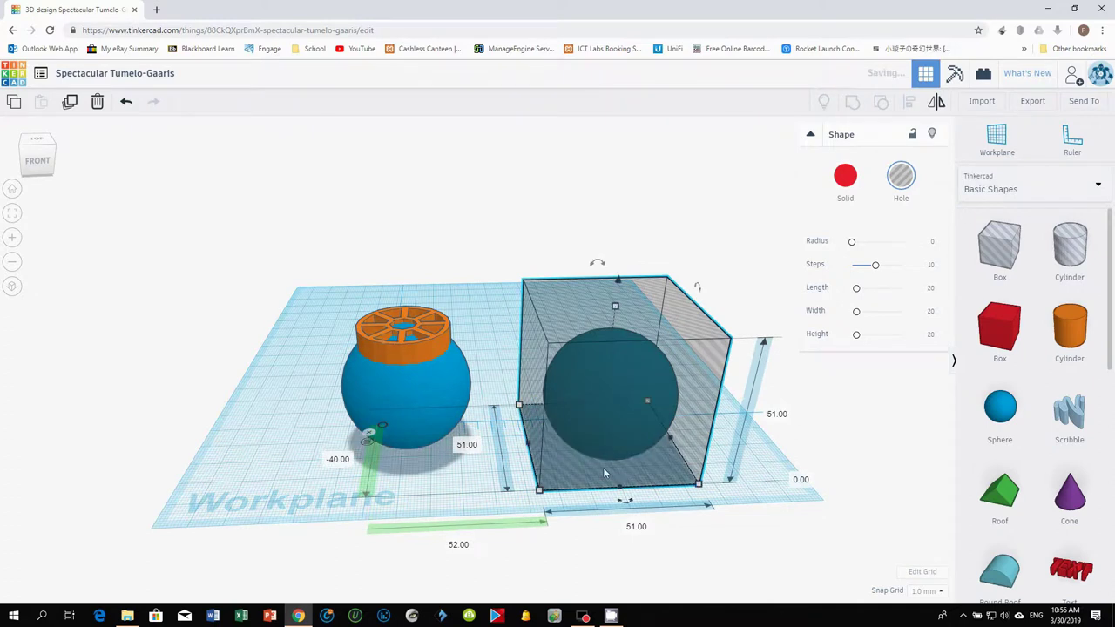
# Raise the hole box to 27 mm above the workplane and reduce its height to 30 mm
pyautogui.moveTo(756, 481); pyautogui.dragTo(577, 263, button='right')
pyautogui.moveTo(577, 263); pyautogui.dragTo(590, 188)
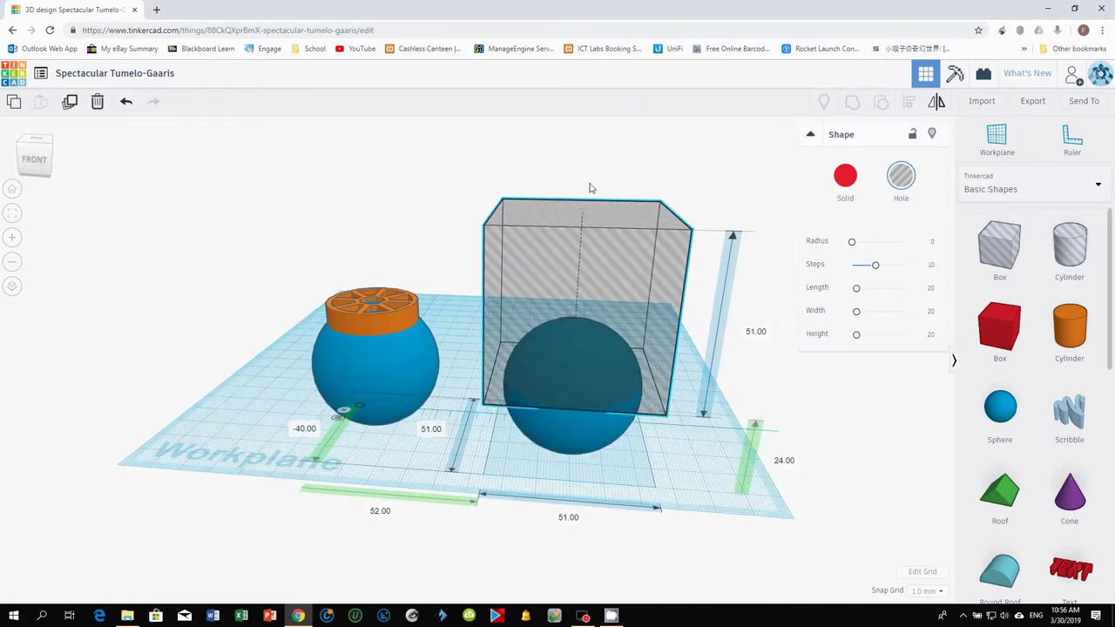
pyautogui.moveTo(717, 435)
pyautogui.mouseDown(button='right')
pyautogui.moveTo(722, 400)
pyautogui.moveTo(724, 420)
pyautogui.mouseUp(button='right')
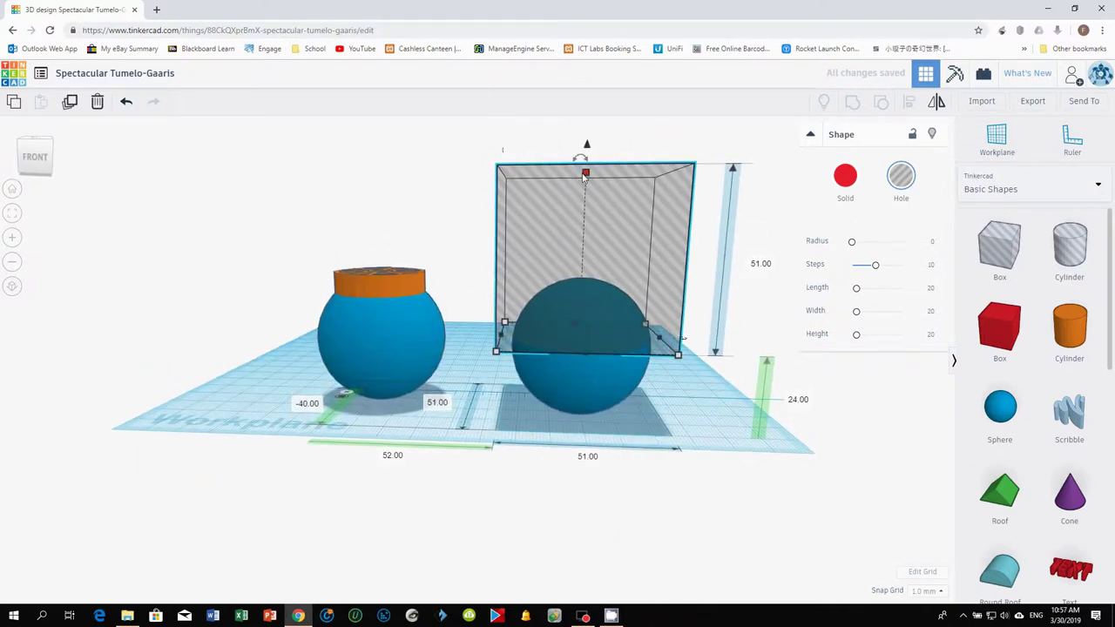
pyautogui.moveTo(587, 175); pyautogui.dragTo(585, 209)
# Adjust the hole box's elevation over the duplicated sphere to 30 mm above the workplane
pyautogui.click(601, 380)
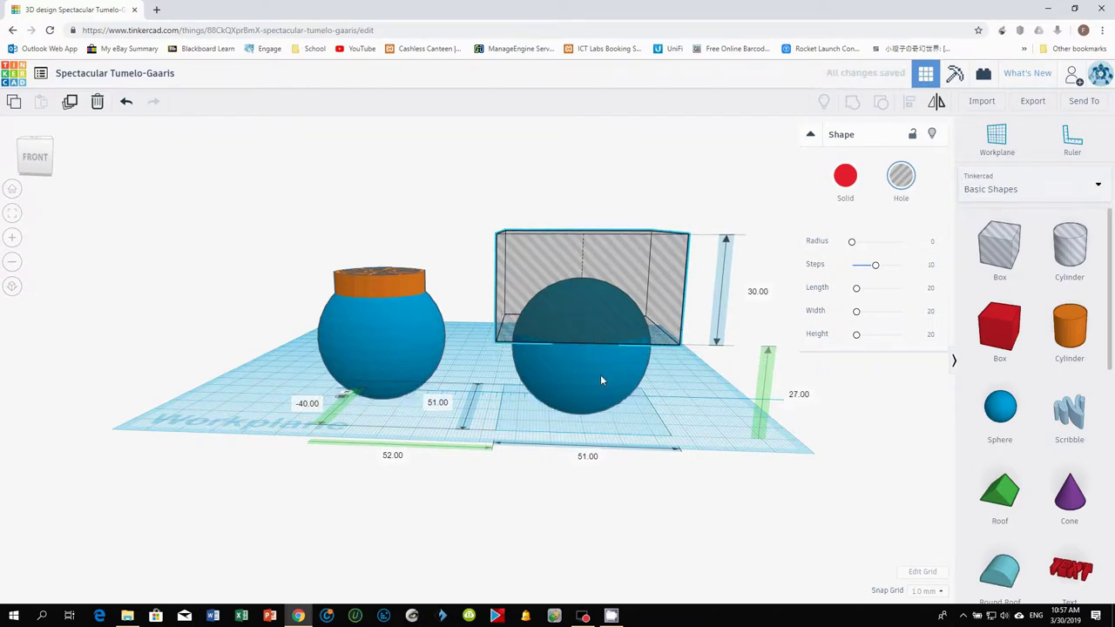
pyautogui.moveTo(577, 488)
pyautogui.mouseDown(button='right')
pyautogui.moveTo(577, 465)
pyautogui.moveTo(579, 476)
pyautogui.mouseUp(button='right')
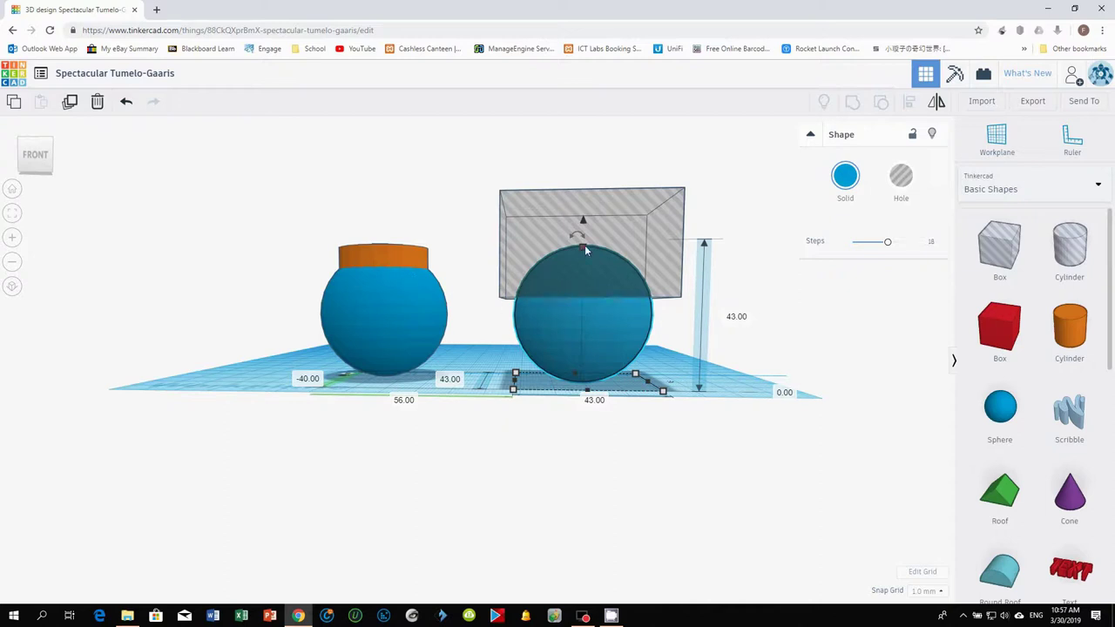
pyautogui.moveTo(584, 223)
pyautogui.mouseDown()
pyautogui.moveTo(585, 212)
pyautogui.moveTo(588, 221)
pyautogui.mouseUp()
pyautogui.click(584, 232)
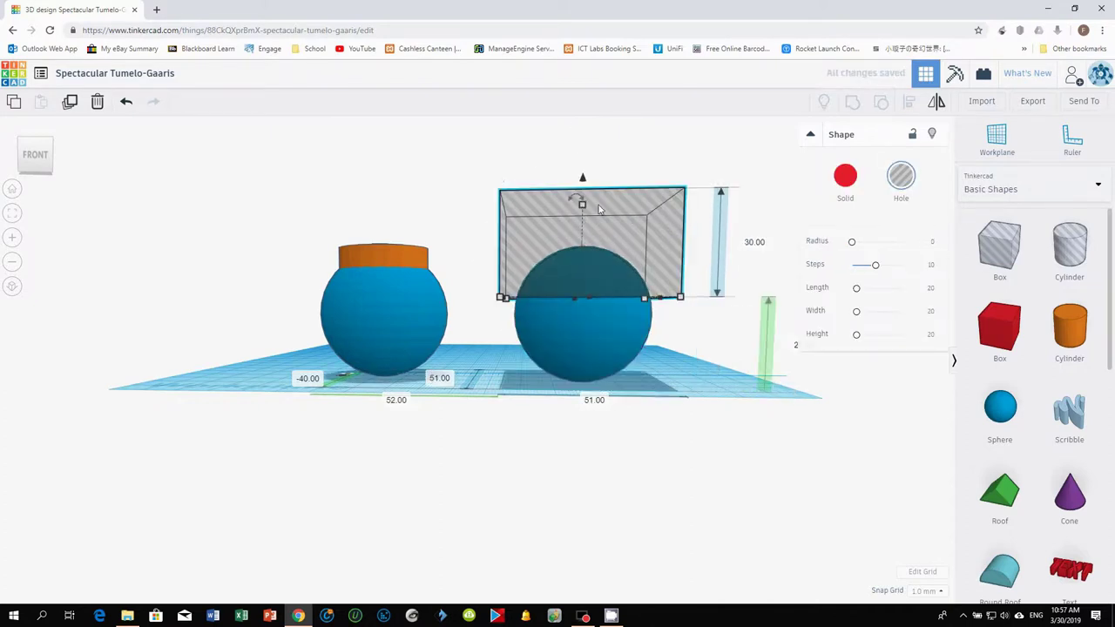
pyautogui.moveTo(582, 181); pyautogui.dragTo(589, 159)
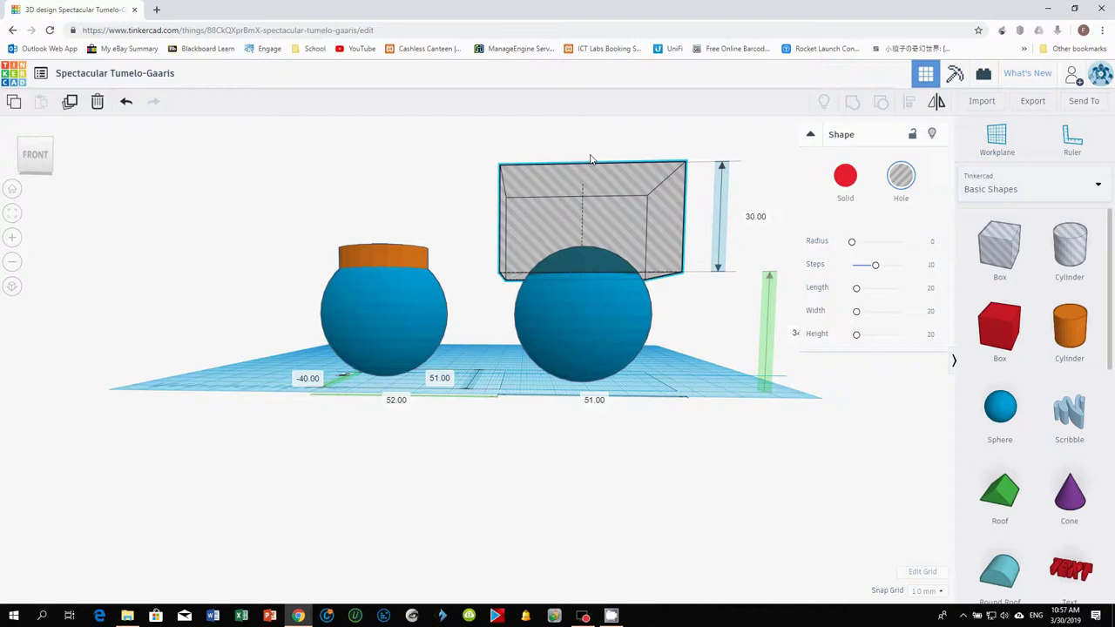
pyautogui.moveTo(590, 159); pyautogui.dragTo(590, 171)
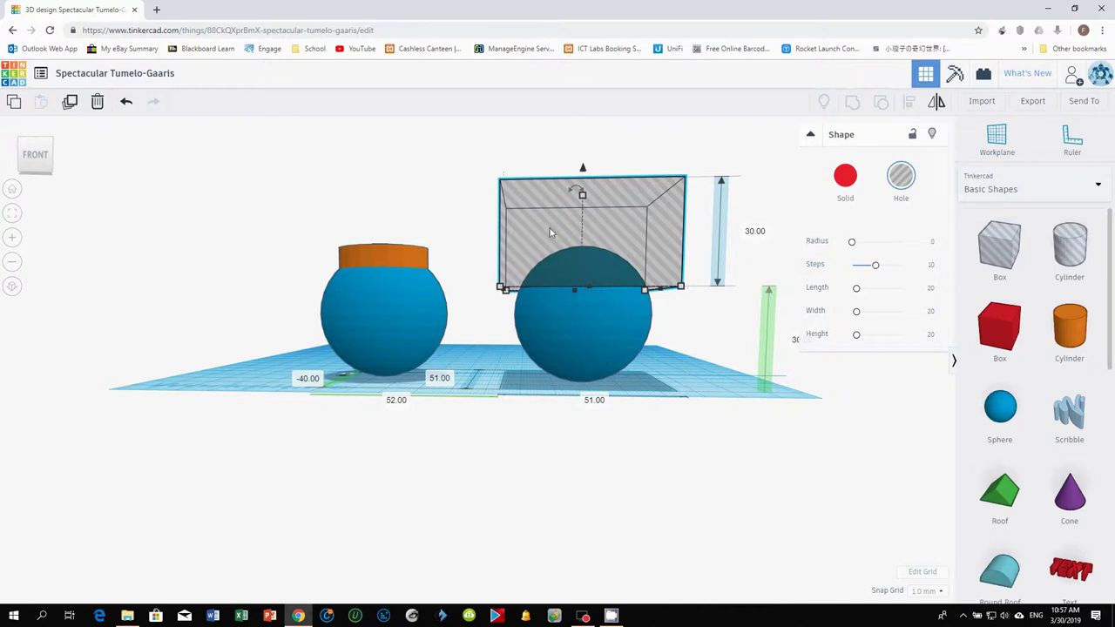
# Make the box solid and the duplicated sphere a hole, and group them to cut the sphere out of the box
pyautogui.click(849, 174)
pyautogui.click(584, 335)
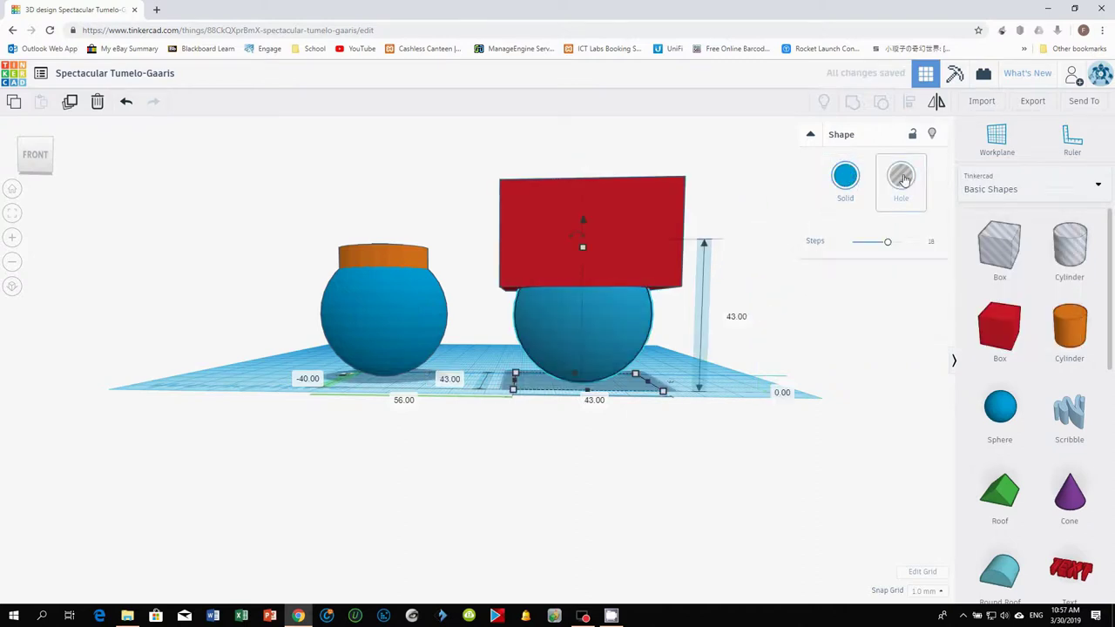
pyautogui.click(903, 178)
pyautogui.moveTo(468, 156); pyautogui.dragTo(627, 376)
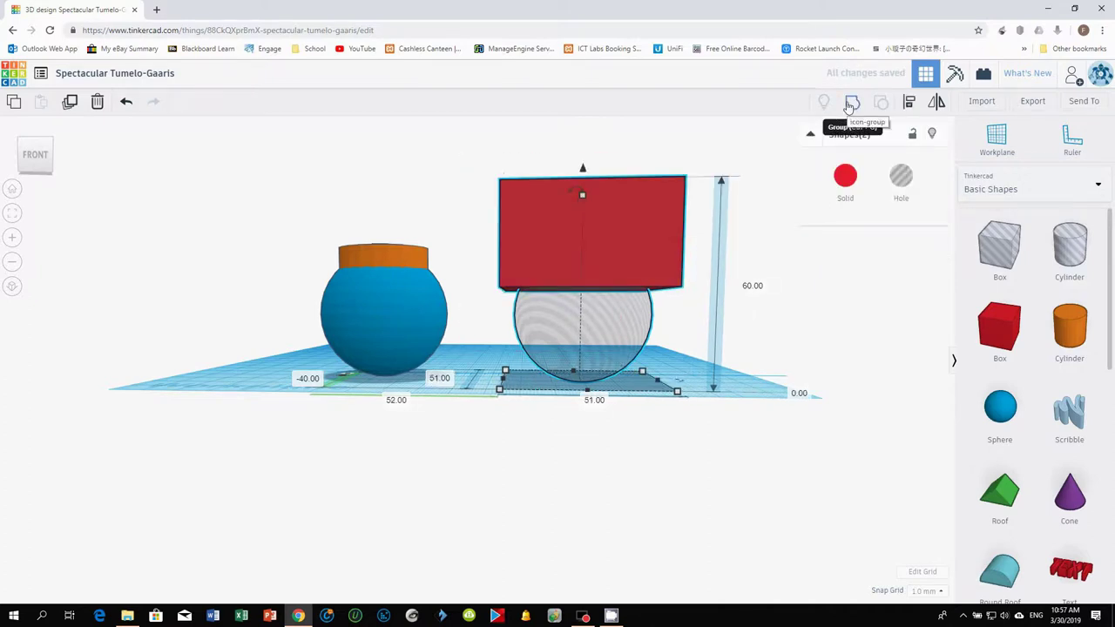
pyautogui.click(850, 104)
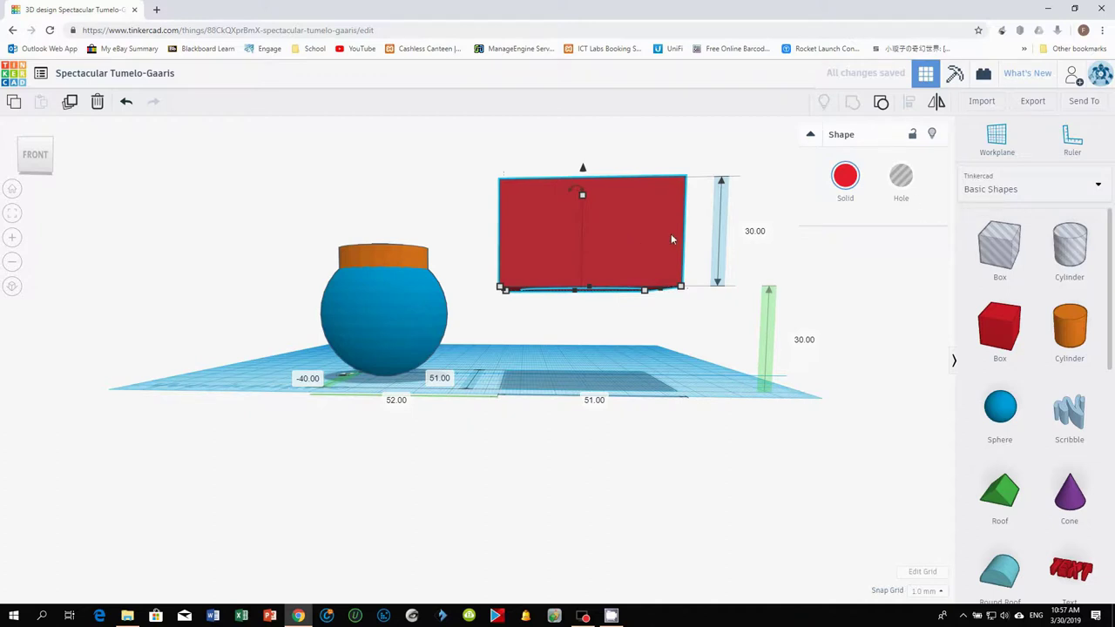
# Turn the box with the spherical cut into a hole and move it over the blue sphere and wheel column
pyautogui.click(897, 178)
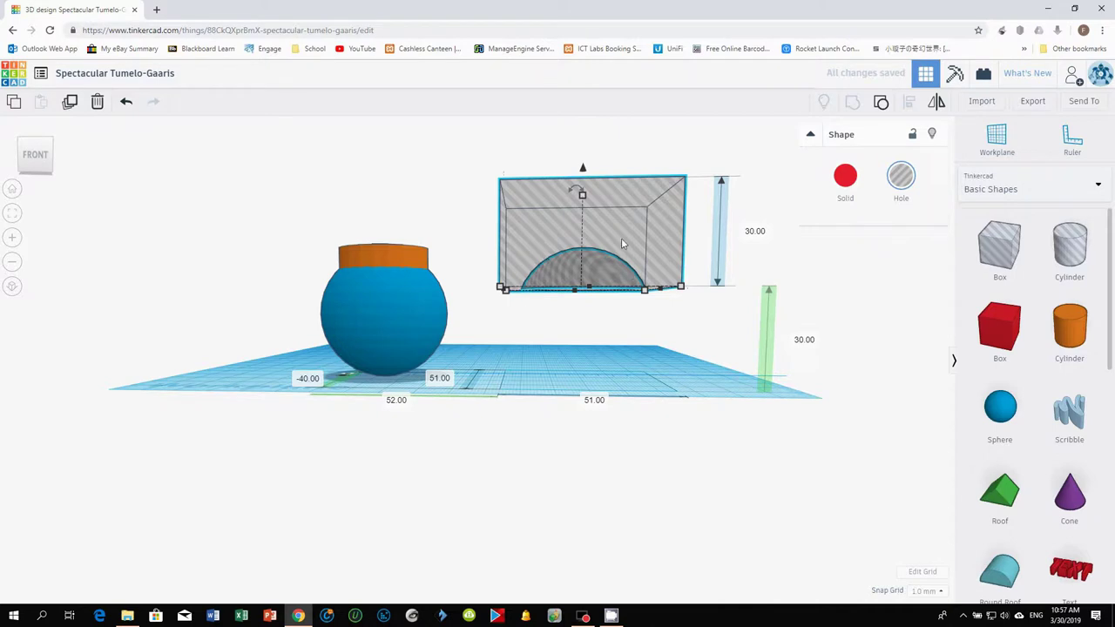
pyautogui.moveTo(627, 398); pyautogui.dragTo(577, 207, button='right')
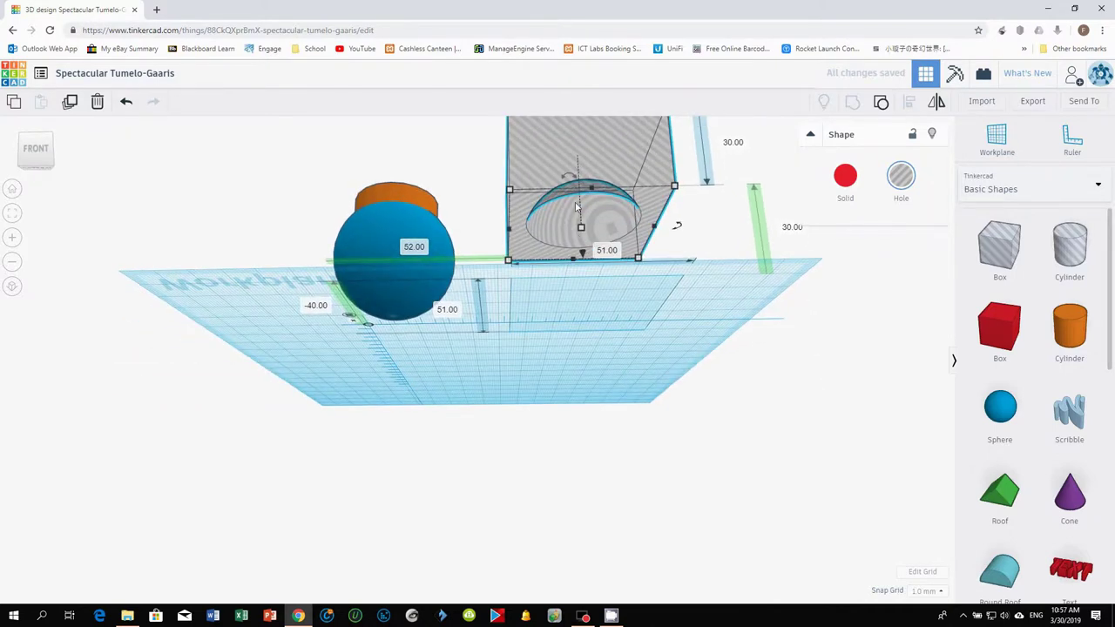
pyautogui.moveTo(528, 353); pyautogui.dragTo(529, 413, button='right')
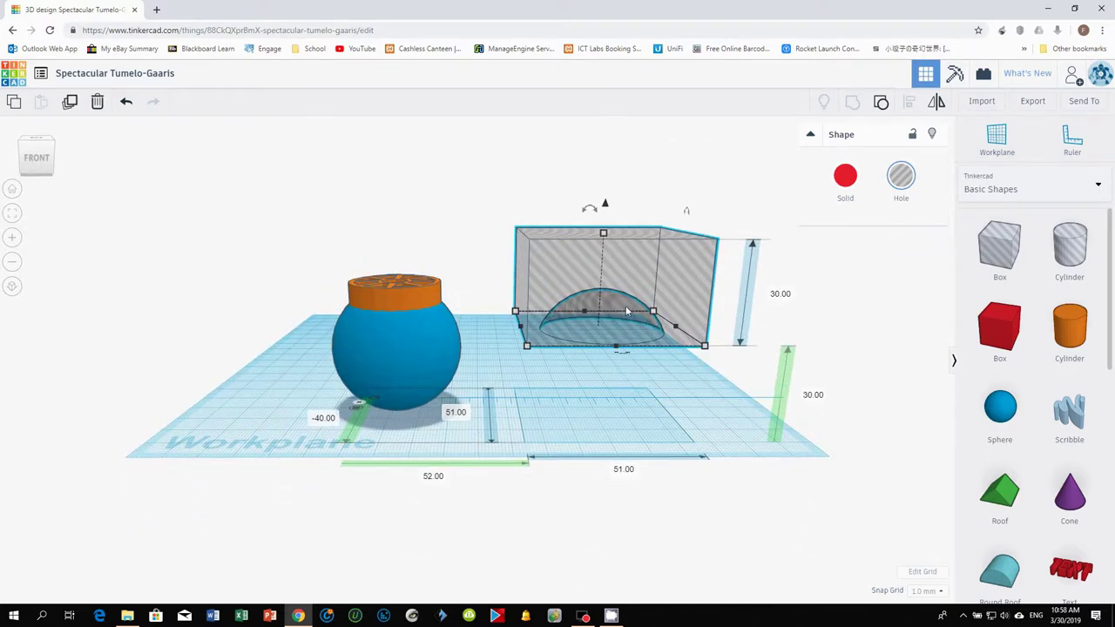
pyautogui.moveTo(588, 268); pyautogui.dragTo(347, 263)
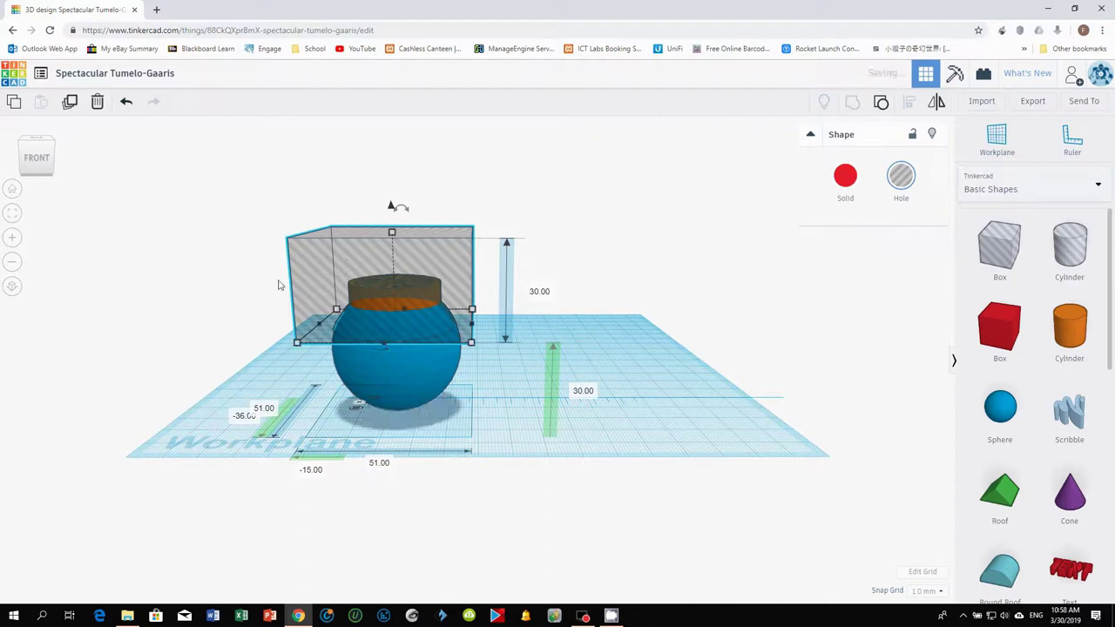
# Select the hole box, sphere and wheel column and align them on their centres
pyautogui.moveTo(229, 241); pyautogui.dragTo(600, 384)
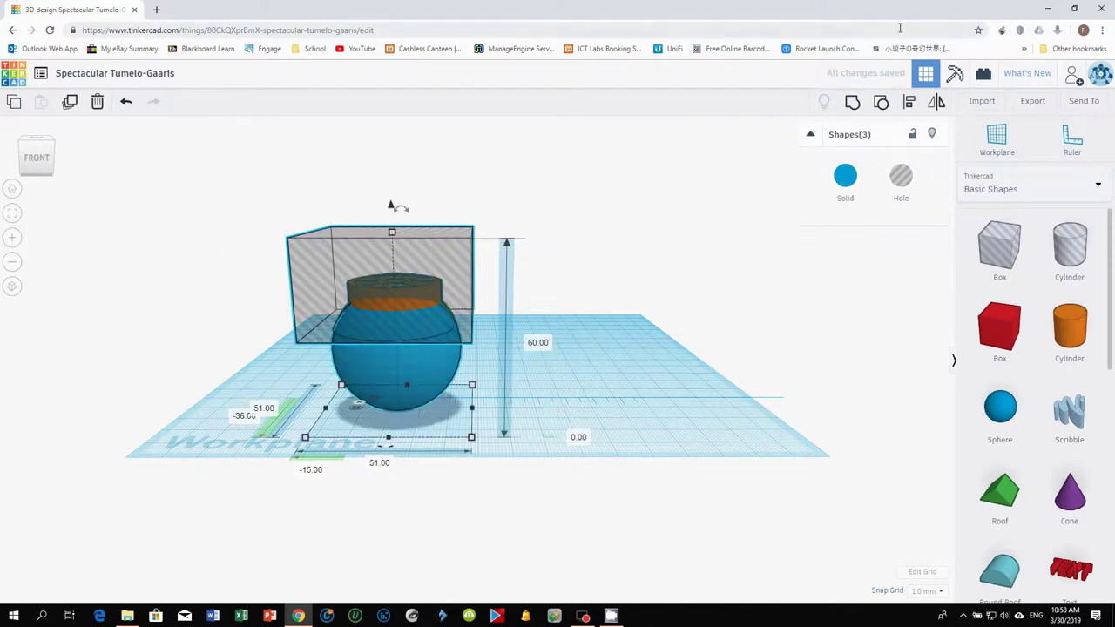
pyautogui.click(908, 101)
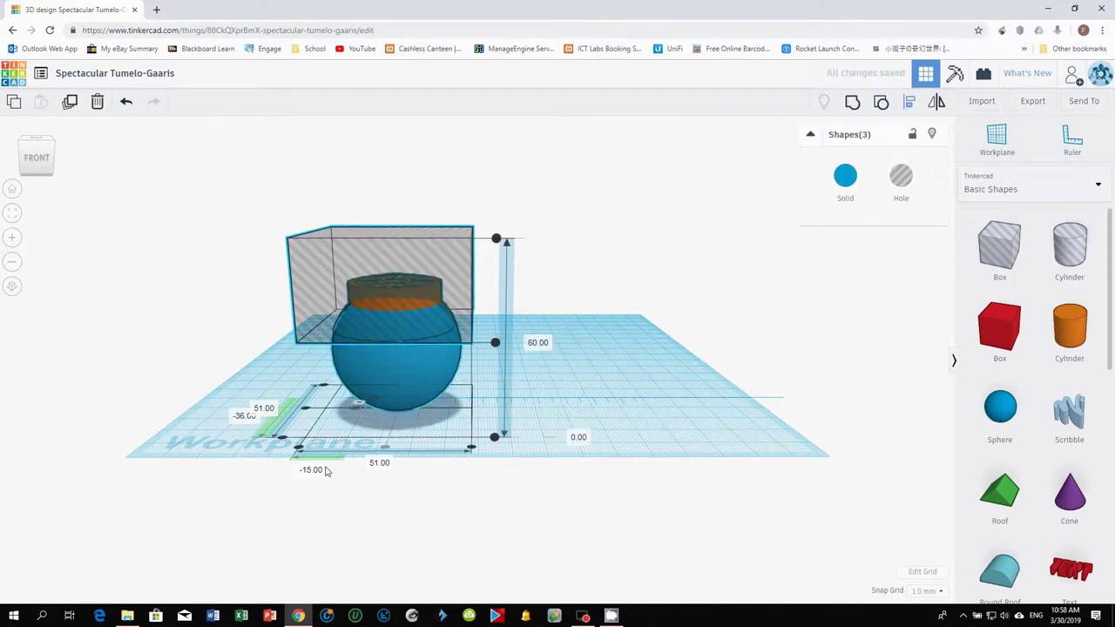
pyautogui.click(297, 408)
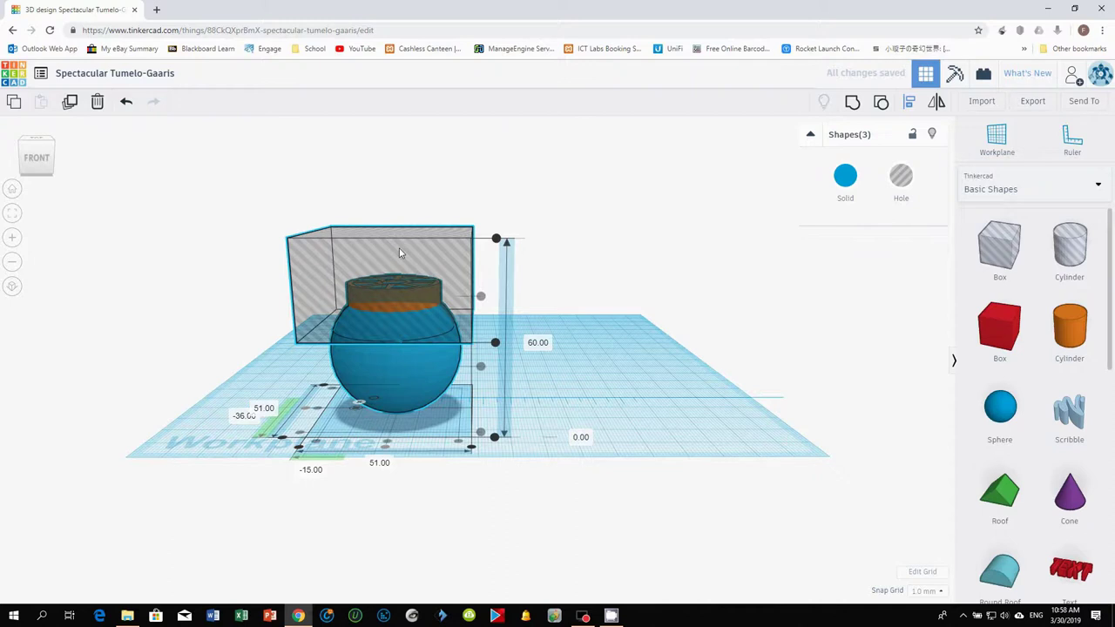
pyautogui.click(648, 368)
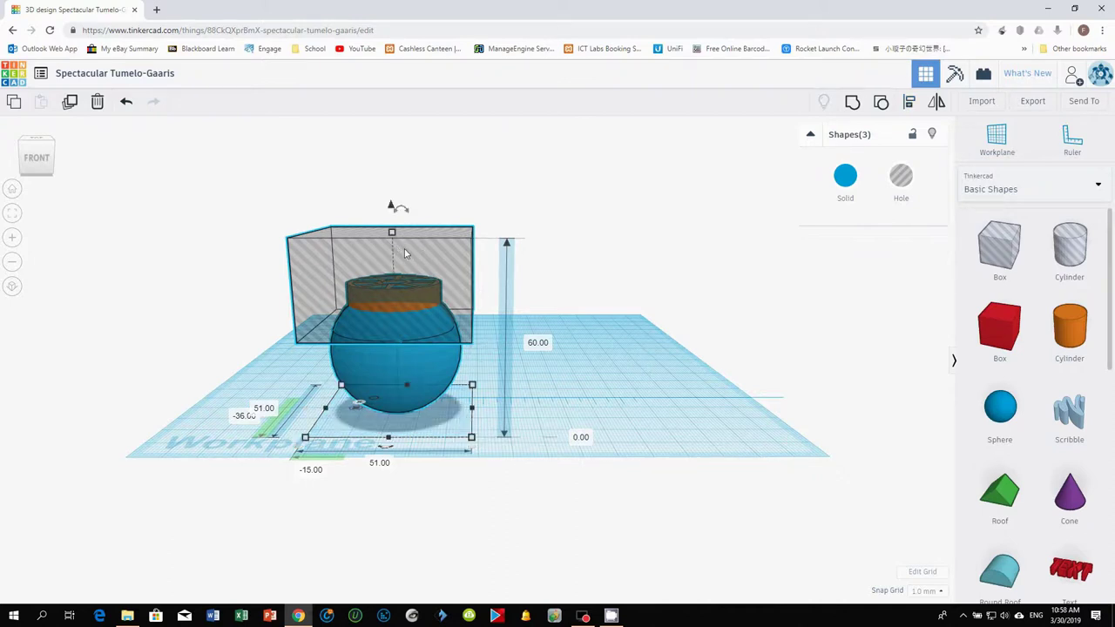
# Raise the hole box alone to 33 mm above the workplane
pyautogui.moveTo(394, 216); pyautogui.dragTo(396, 206)
pyautogui.hotkey('ctrl', 'z')
pyautogui.click(597, 355)
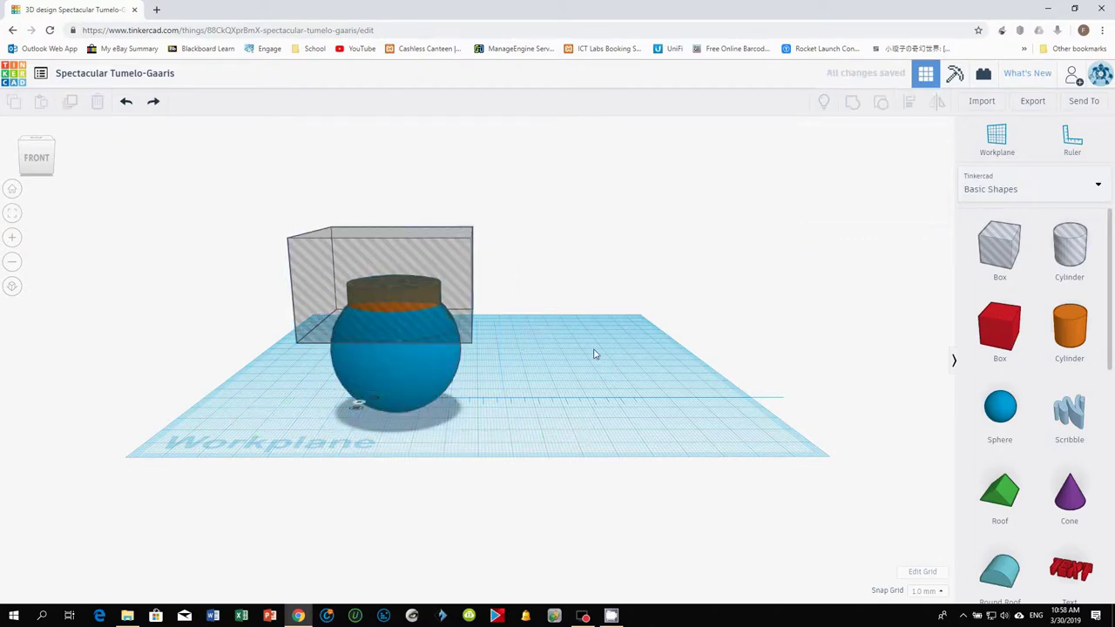
pyautogui.click(428, 249)
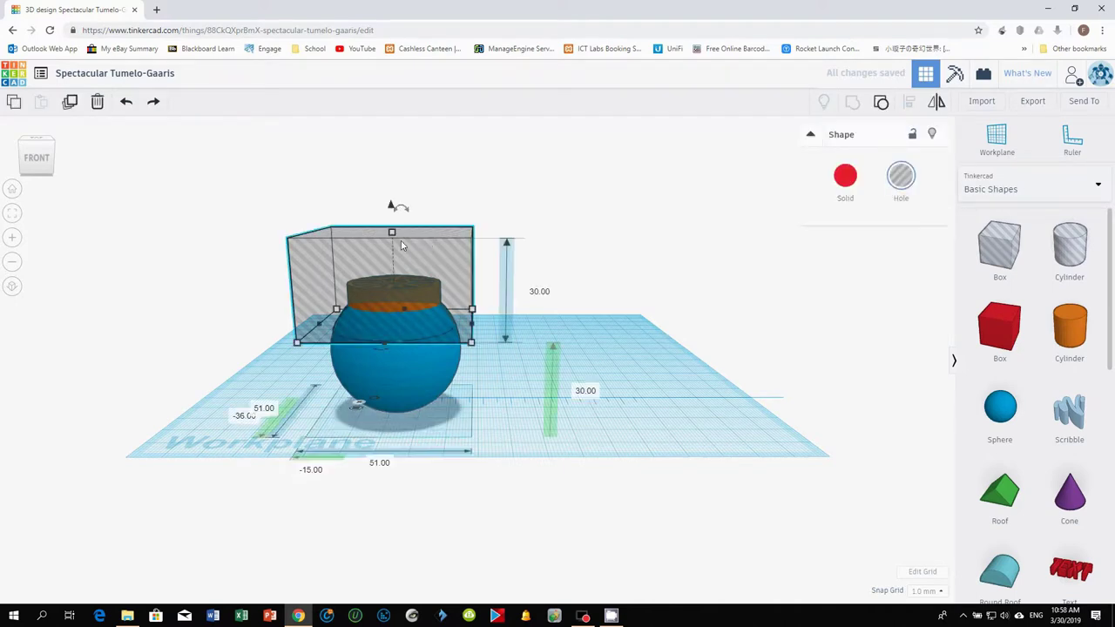
pyautogui.moveTo(392, 207); pyautogui.dragTo(393, 194)
# Check the centre alignment of the hole box, sphere and wheel column from above and from the side
pyautogui.moveTo(538, 395); pyautogui.dragTo(387, 301, button='right')
pyautogui.moveTo(453, 383); pyautogui.dragTo(409, 396, button='right')
pyautogui.moveTo(195, 238); pyautogui.dragTo(434, 346)
pyautogui.click(908, 101)
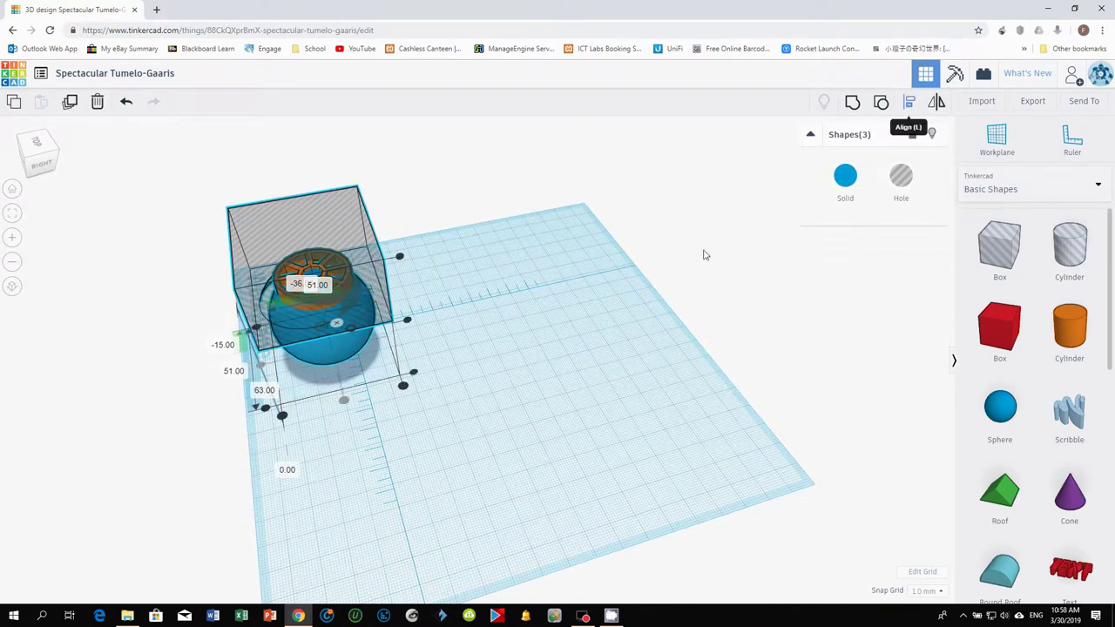
pyautogui.moveTo(529, 324); pyautogui.dragTo(540, 281, button='right')
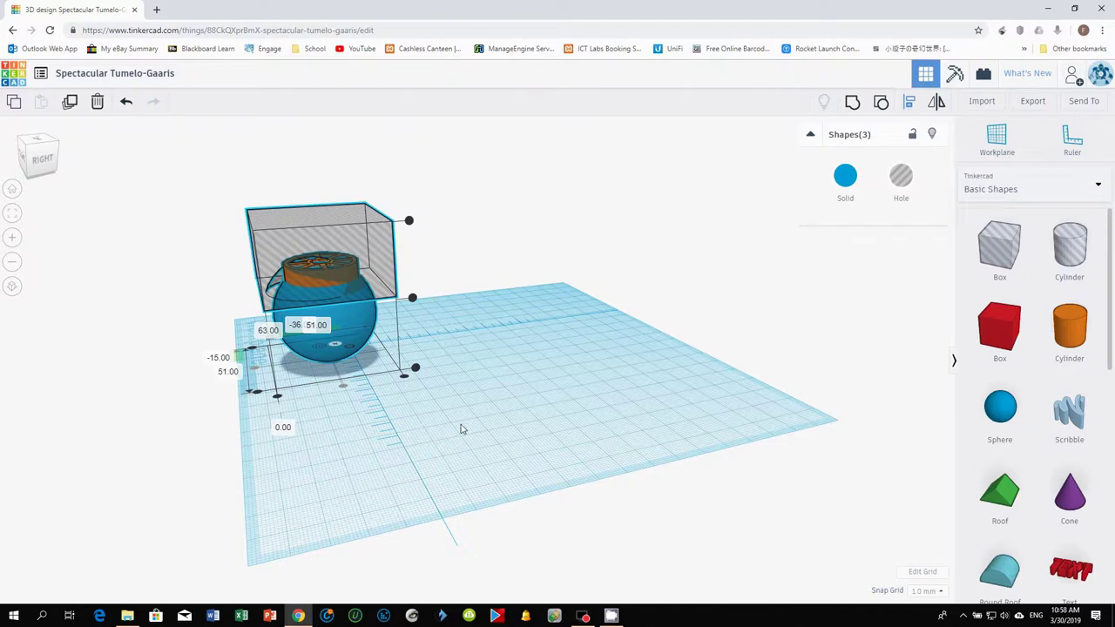
pyautogui.press('Escape')
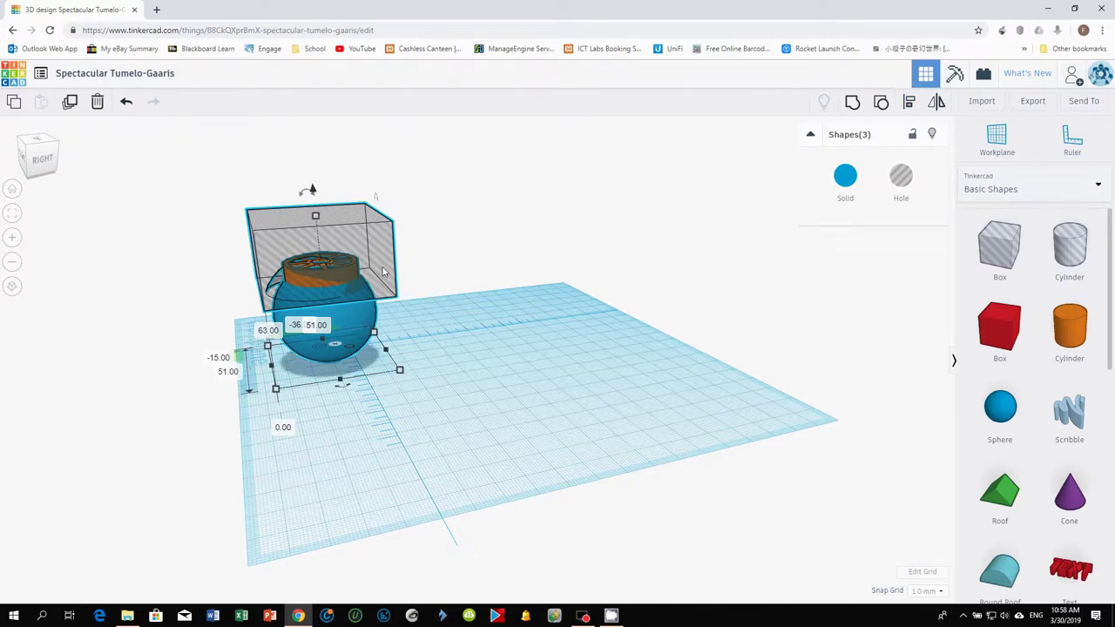
# Set the snap grid to 0.1 mm and nudge the three selected shapes a few millimetres along the workplane
pyautogui.click(927, 591)
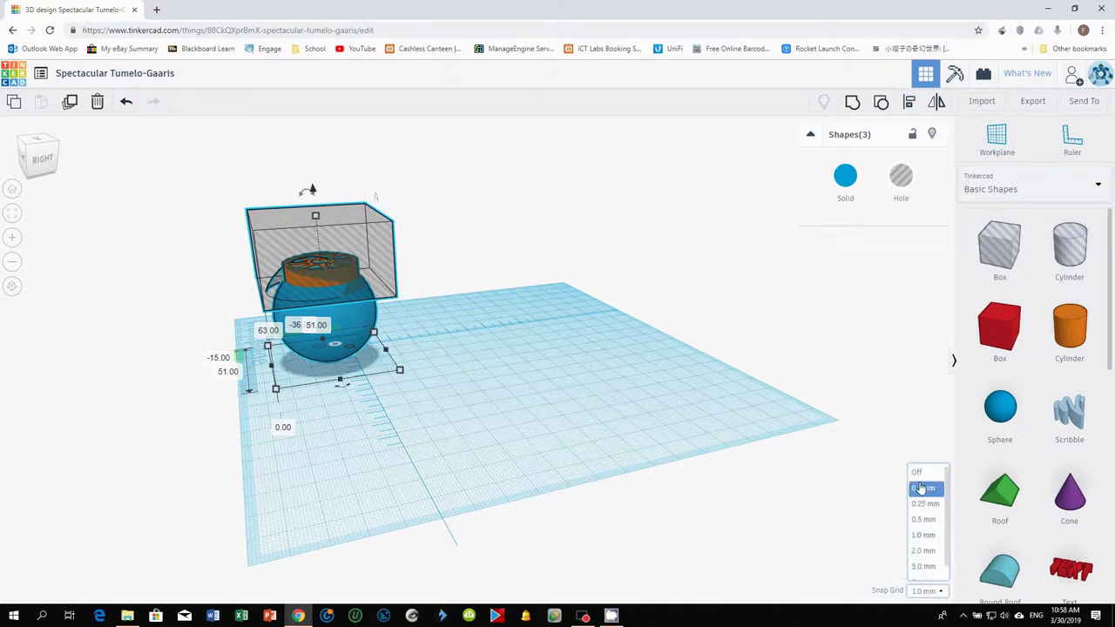
pyautogui.click(922, 489)
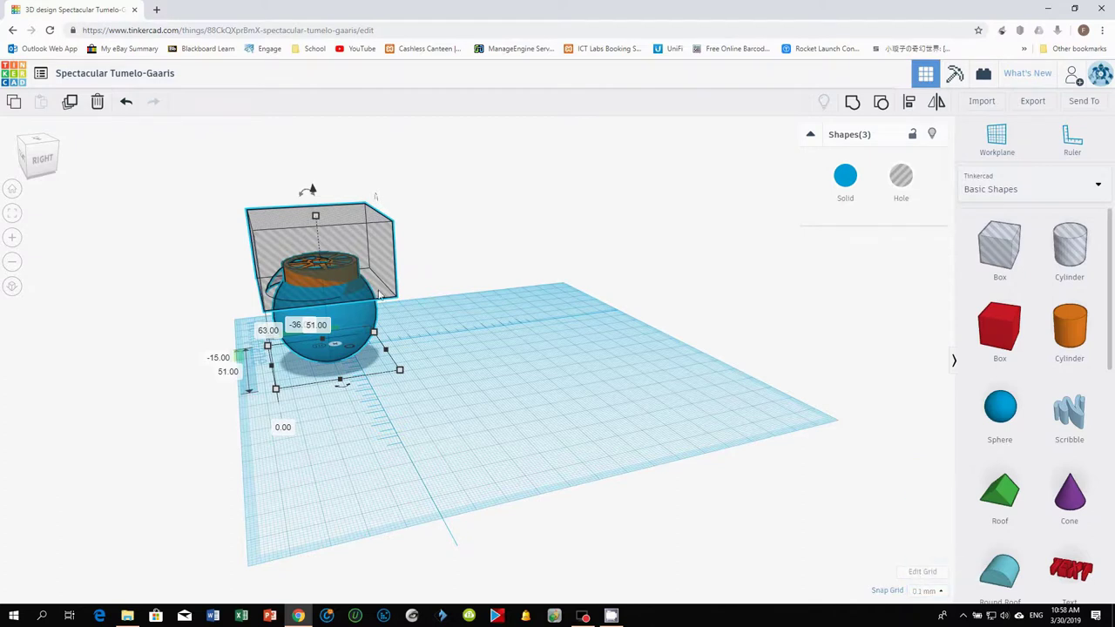
pyautogui.press('Right')
pyautogui.press('Right')
pyautogui.press('Right')
pyautogui.press('Right')
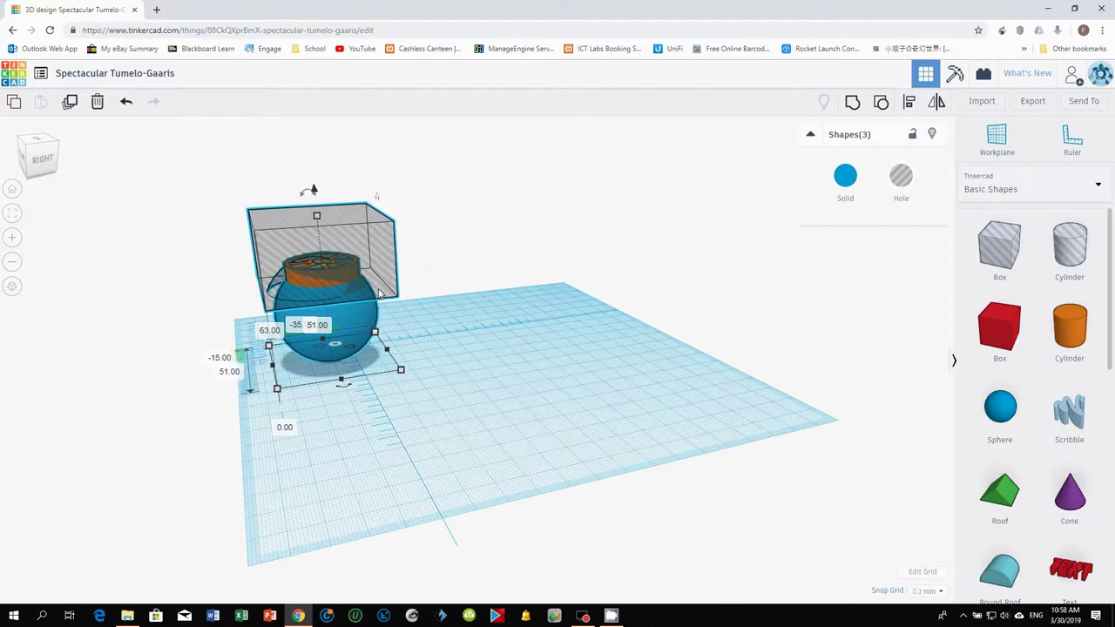
pyautogui.press('Right')
pyautogui.press('Right')
pyautogui.press('Right')
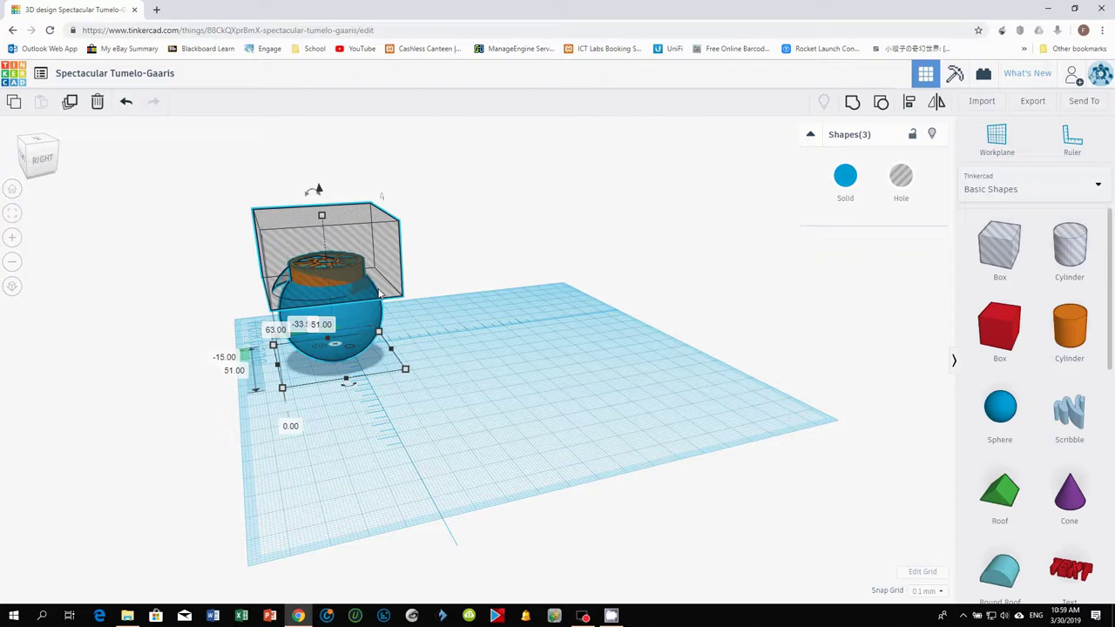
pyautogui.press('Escape')
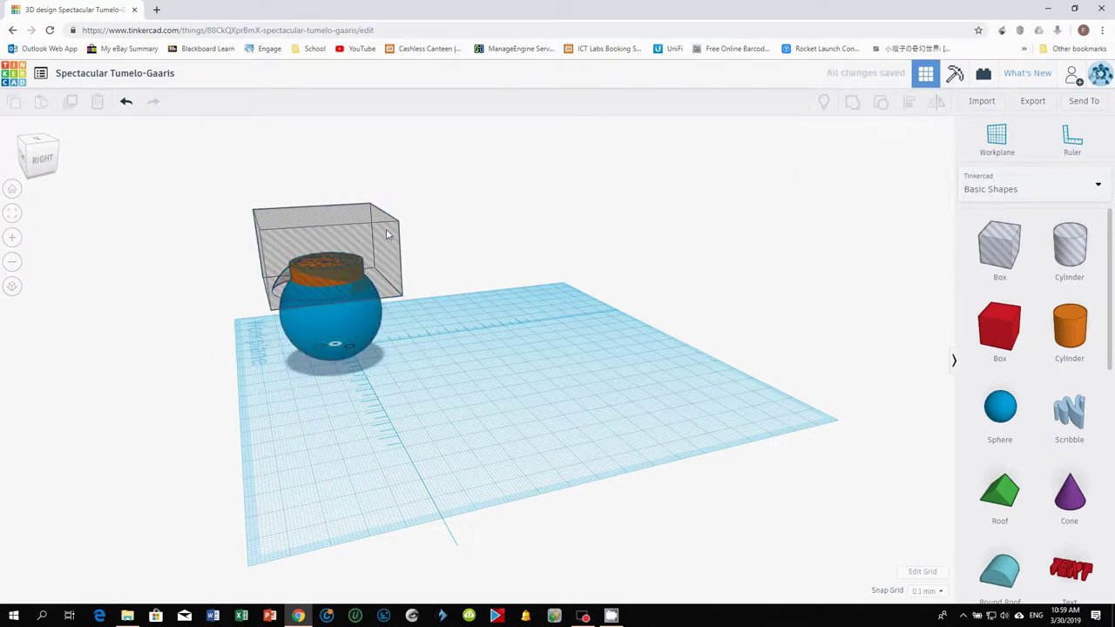
# Nudge only the hole box to a ruler offset of -29.2 mm and lower it to 31.8 mm above the workplane
pyautogui.click(388, 234)
pyautogui.press('Right')
pyautogui.press('Right')
pyautogui.press('Right')
pyautogui.press('Right')
pyautogui.press('Right')
pyautogui.press('Right')
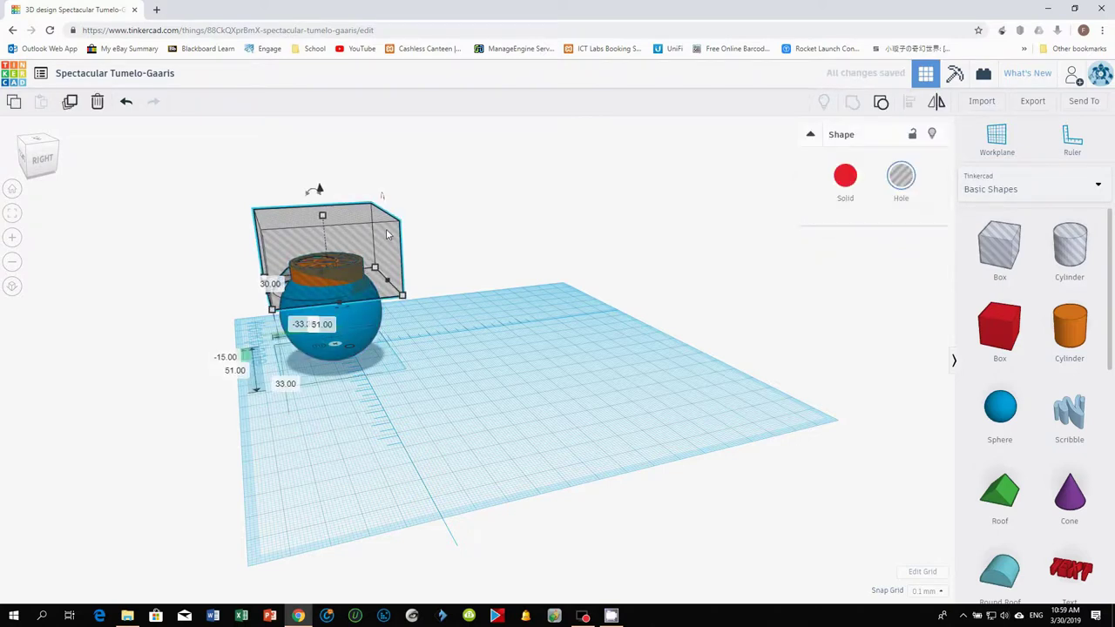
pyautogui.press('Right')
pyautogui.press('Right')
pyautogui.press('Right')
pyautogui.press('Right')
pyautogui.press('Right')
pyautogui.press('Right')
pyautogui.press('Right')
pyautogui.press('Right')
pyautogui.press('Right')
pyautogui.press('Right')
pyautogui.press('Right')
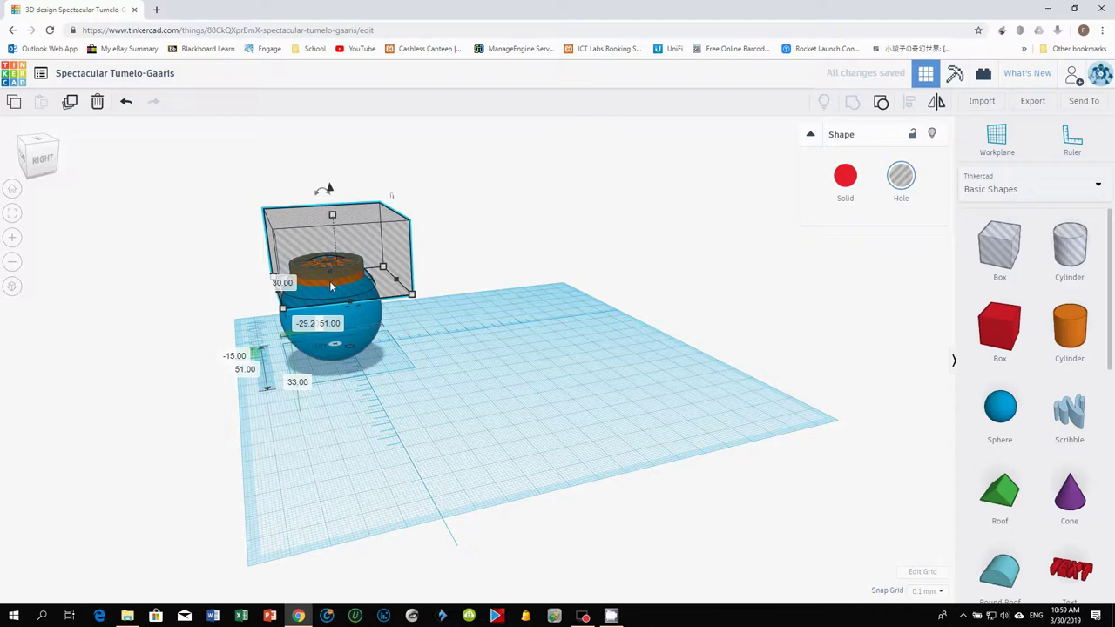
pyautogui.moveTo(331, 192); pyautogui.dragTo(331, 193)
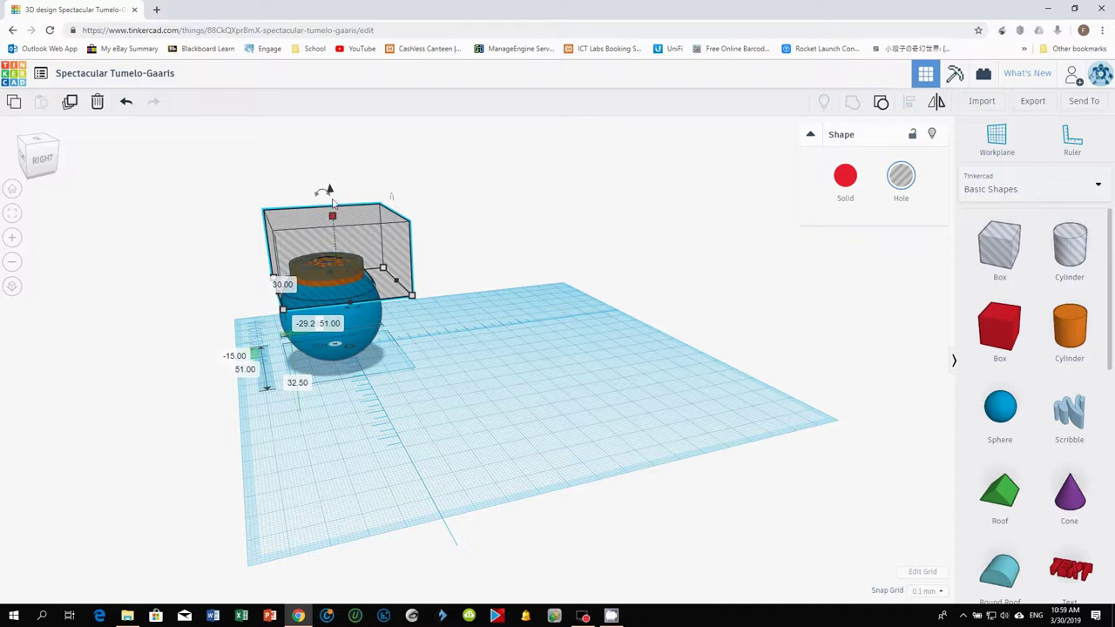
pyautogui.moveTo(330, 193); pyautogui.dragTo(328, 192)
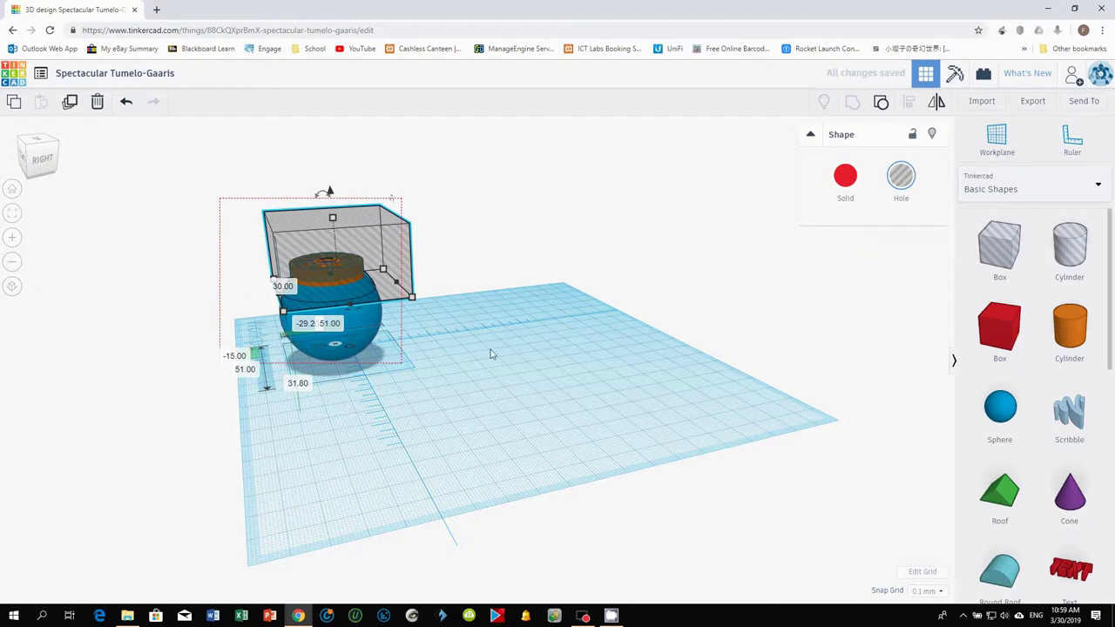
# Select the hole box, sphere and wheel column and group them to trim the column to the sphere's curve
pyautogui.hotkey('ctrl', 'a')
pyautogui.click(597, 293)
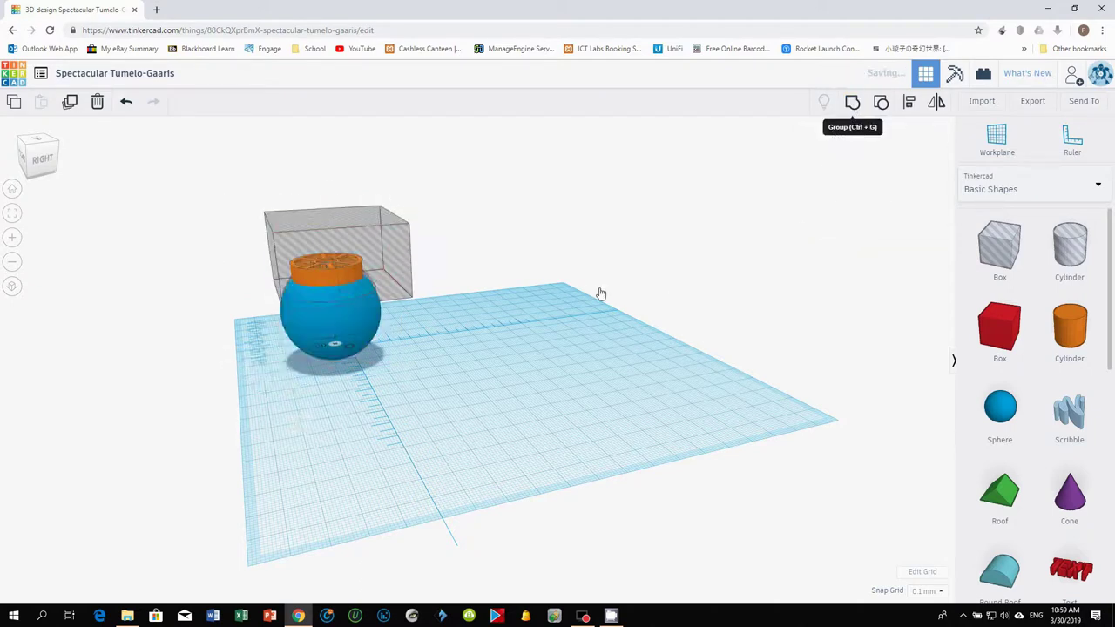
pyautogui.hotkey('ctrl', 'z')
pyautogui.hotkey('ctrl', 'z')
pyautogui.moveTo(421, 315); pyautogui.dragTo(599, 325, button='right')
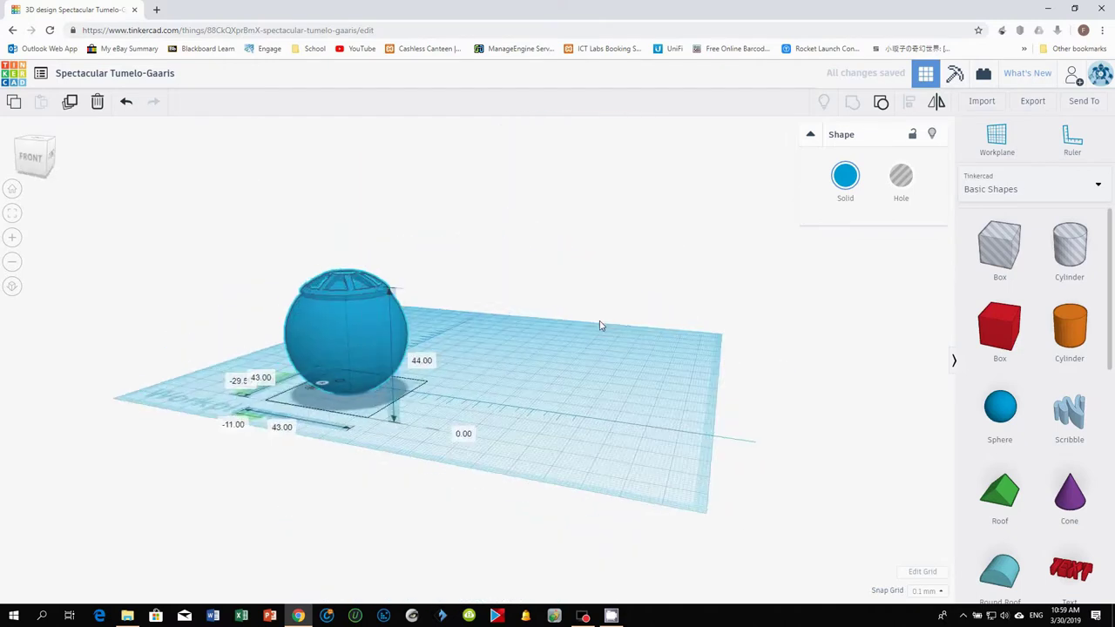
# Move the grouped sphere back on the workplane, to about 19.9 mm and 59.6 mm from the ruler origin
pyautogui.moveTo(406, 374); pyautogui.dragTo(255, 356, button='right')
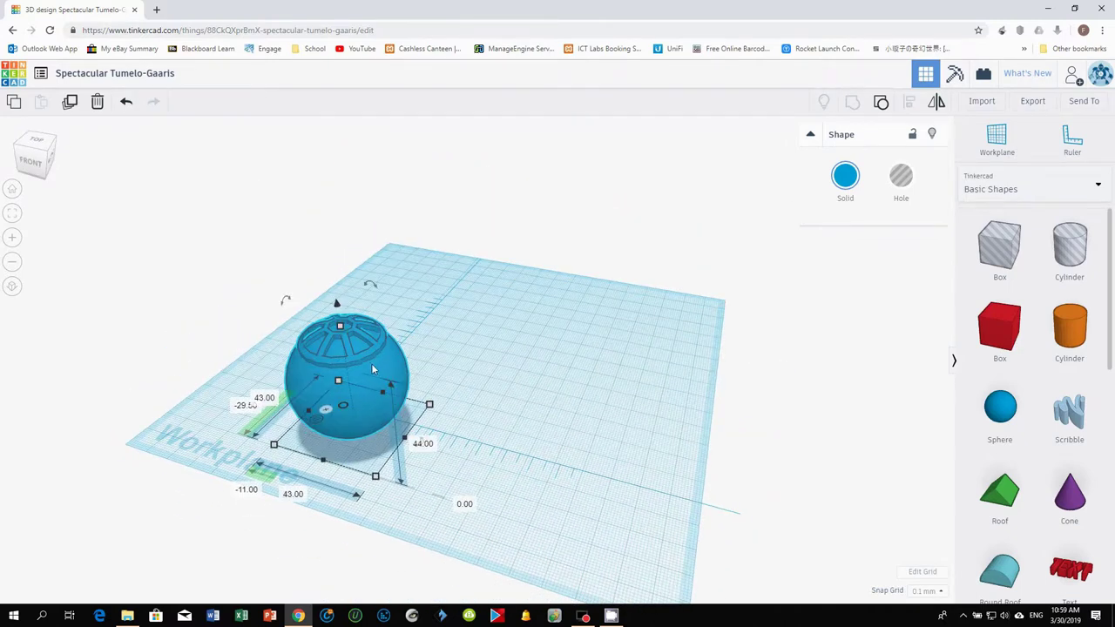
pyautogui.moveTo(367, 373); pyautogui.dragTo(564, 245)
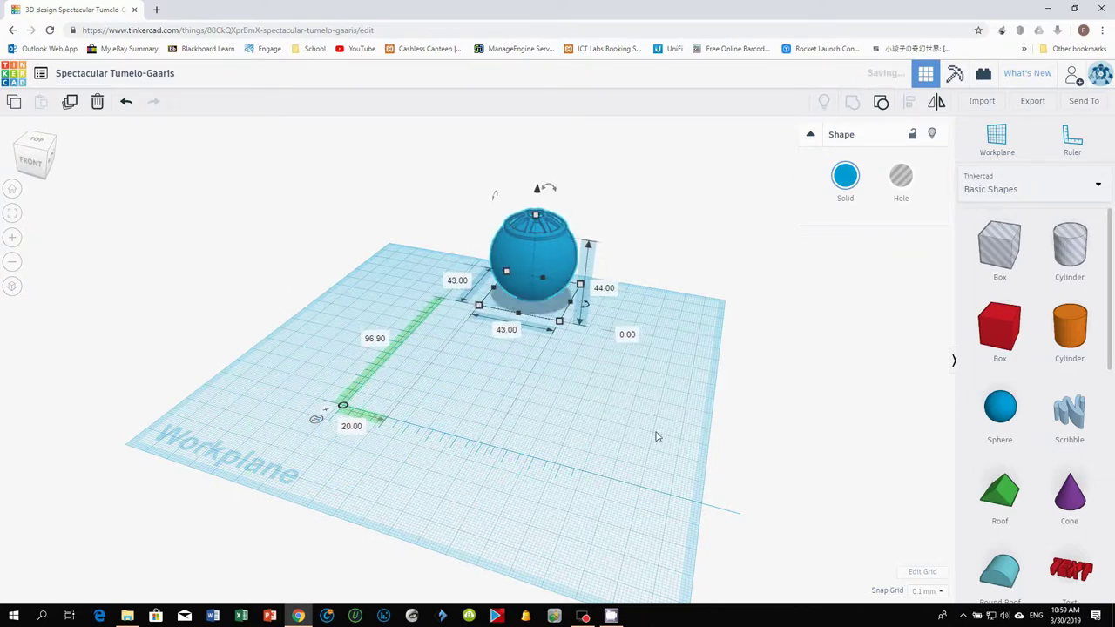
pyautogui.moveTo(599, 428); pyautogui.dragTo(499, 391, button='right')
pyautogui.moveTo(536, 227); pyautogui.dragTo(522, 280)
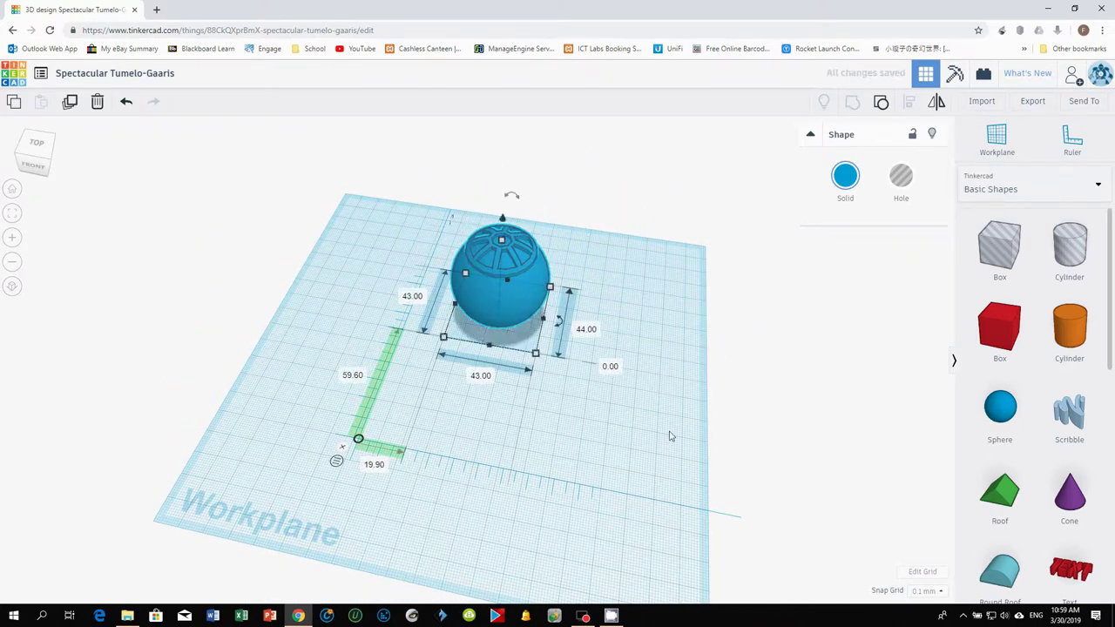
# Place a 20 mm torus on the workplane in front of the sphere and a cylinder about 10.2 mm wide in its middle
pyautogui.moveTo(1110, 353); pyautogui.dragTo(1111, 530)
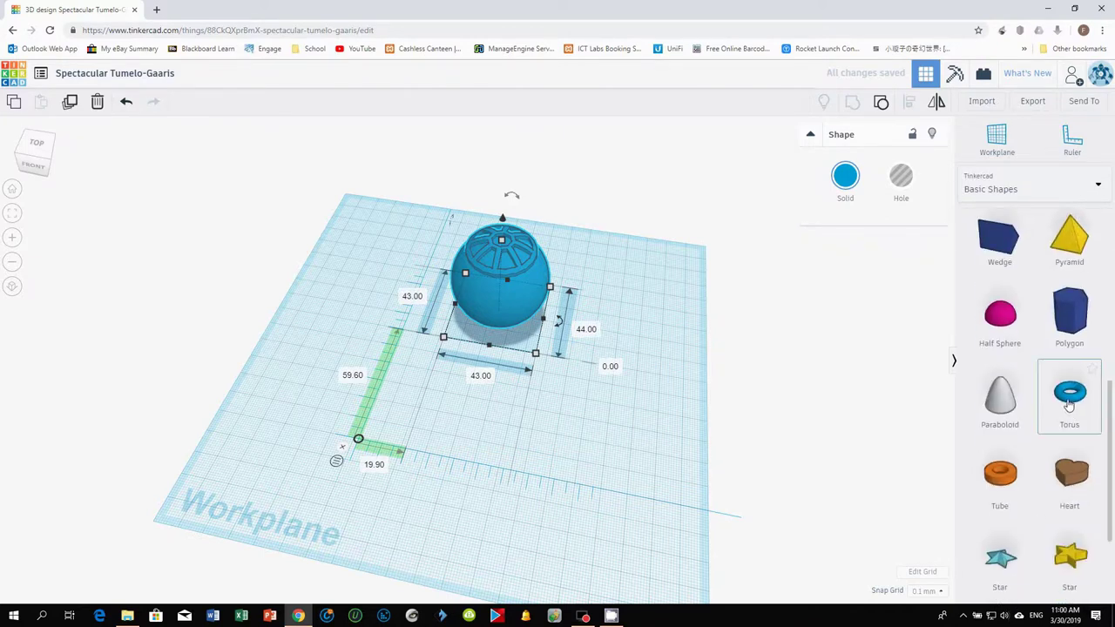
pyautogui.moveTo(1068, 402); pyautogui.dragTo(440, 438)
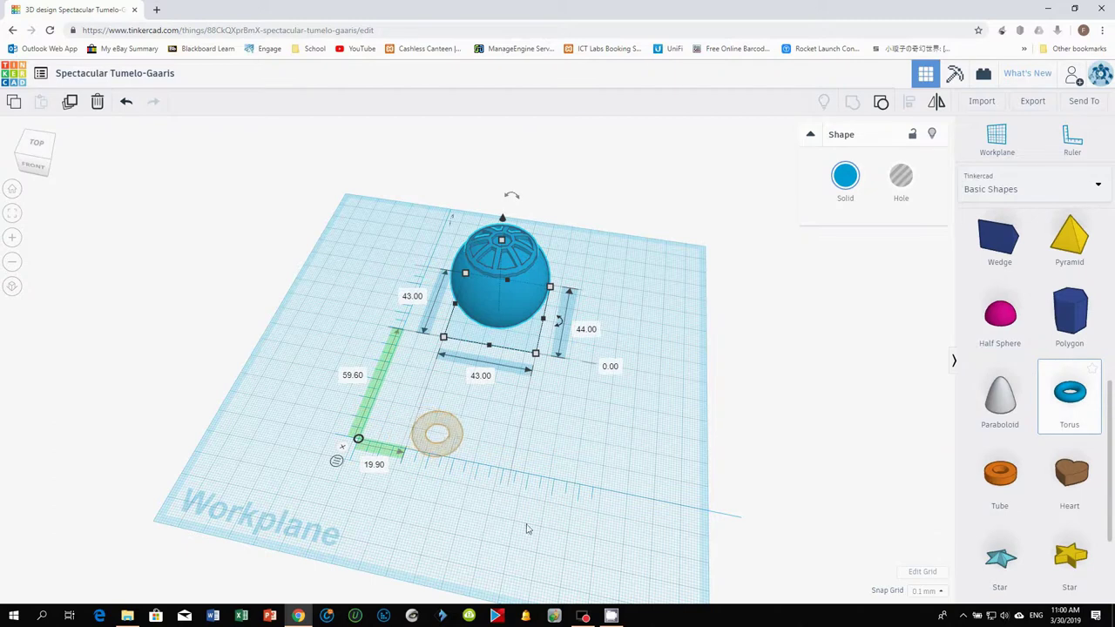
pyautogui.moveTo(1111, 489); pyautogui.dragTo(1111, 350)
pyautogui.moveTo(1069, 252); pyautogui.dragTo(444, 420)
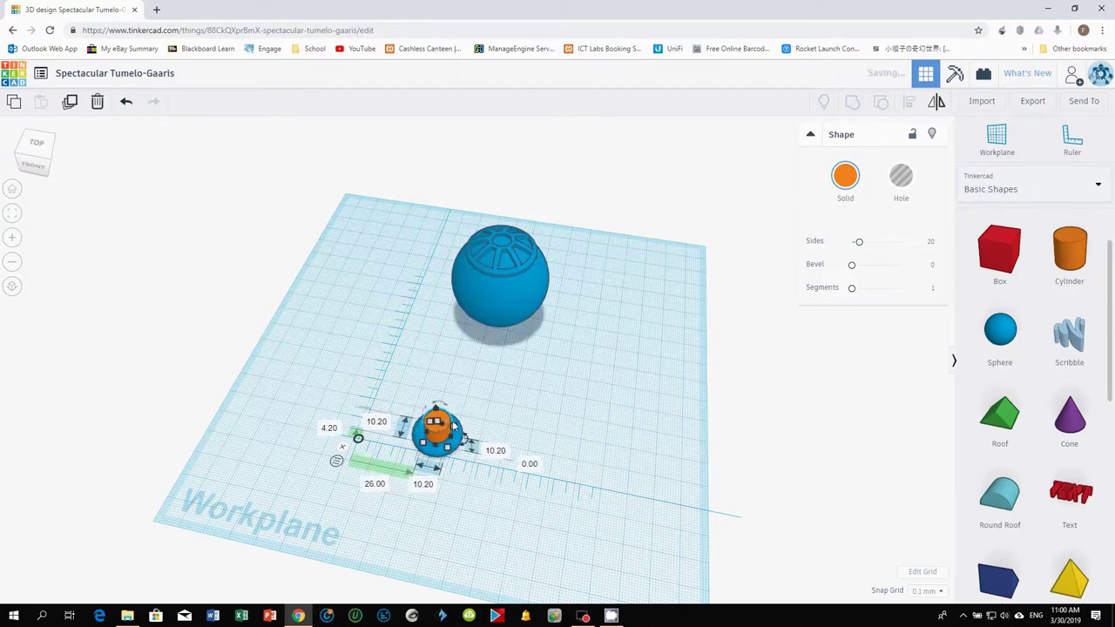
# Select the torus and cylinder and align them on their centres
pyautogui.moveTo(389, 376); pyautogui.dragTo(516, 521)
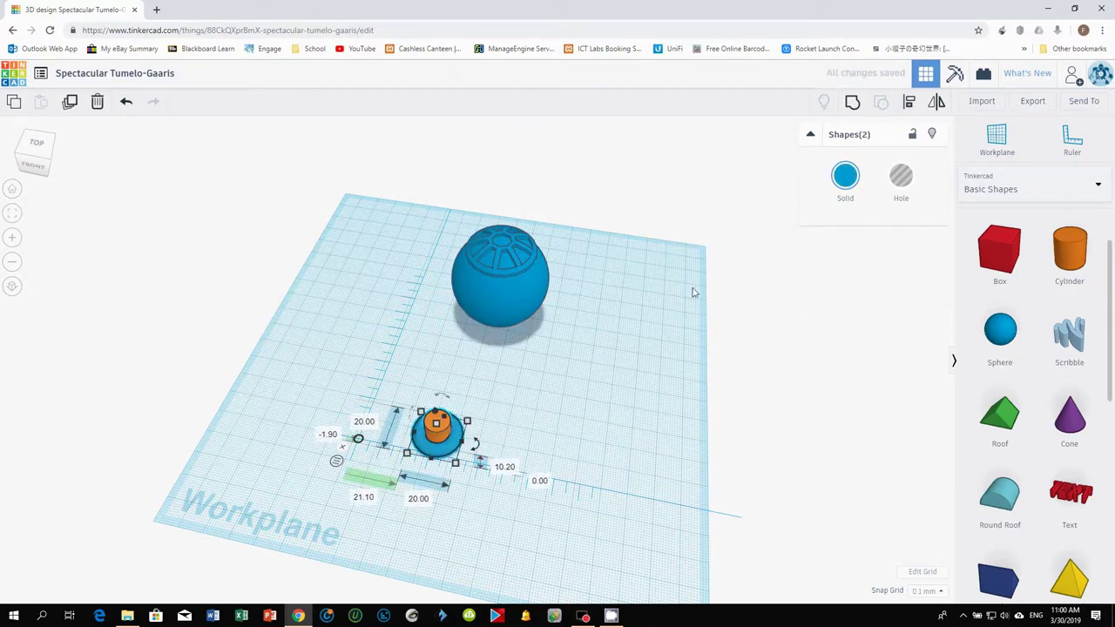
pyautogui.click(908, 101)
pyautogui.click(399, 431)
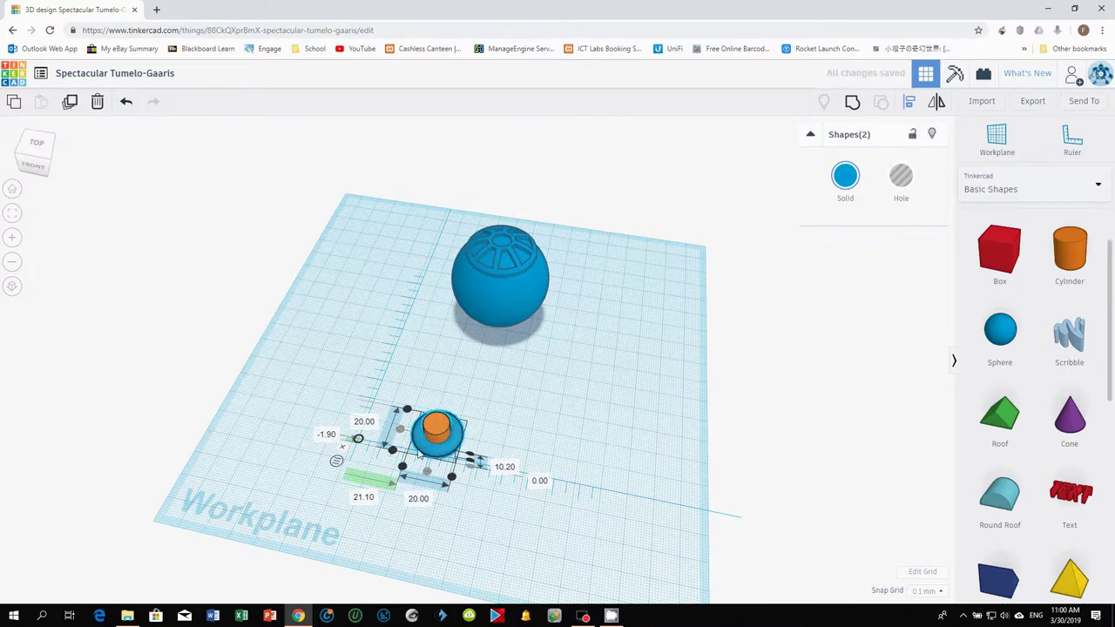
pyautogui.click(543, 427)
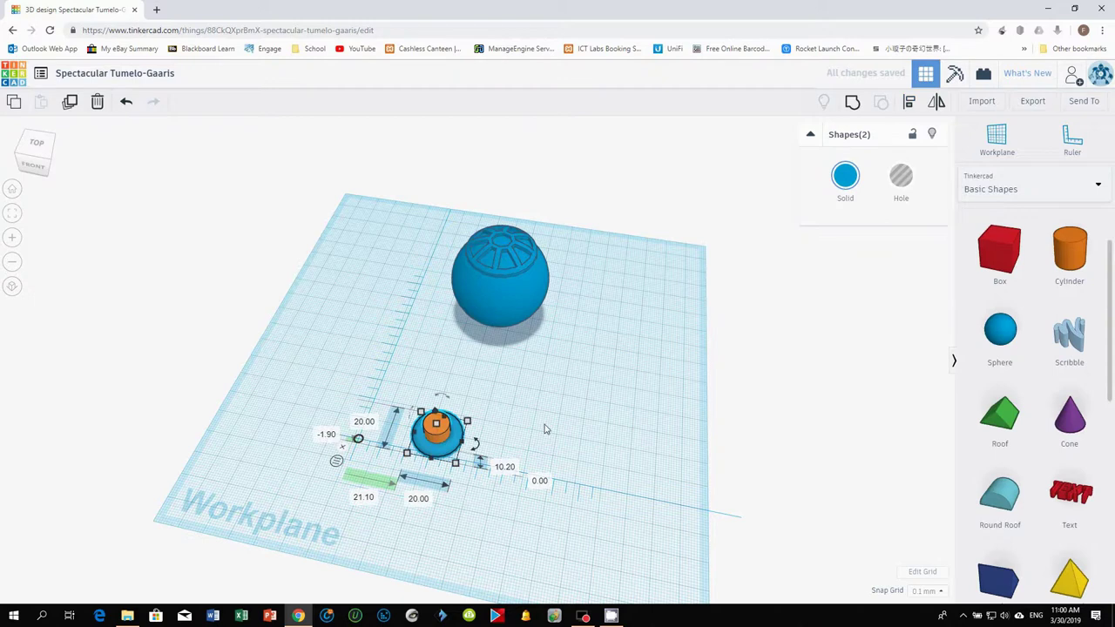
# Move the grouped sphere over the torus and cylinder and align all three shapes on their centres
pyautogui.moveTo(513, 305); pyautogui.dragTo(440, 438)
pyautogui.moveTo(351, 323); pyautogui.dragTo(535, 472)
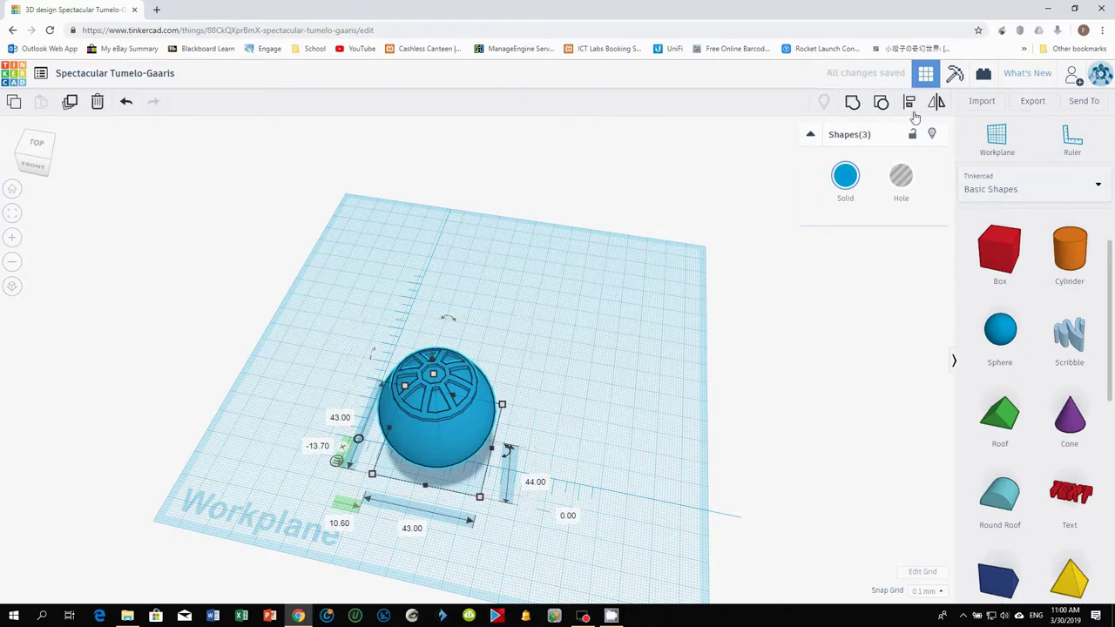
pyautogui.click(909, 102)
pyautogui.click(420, 500)
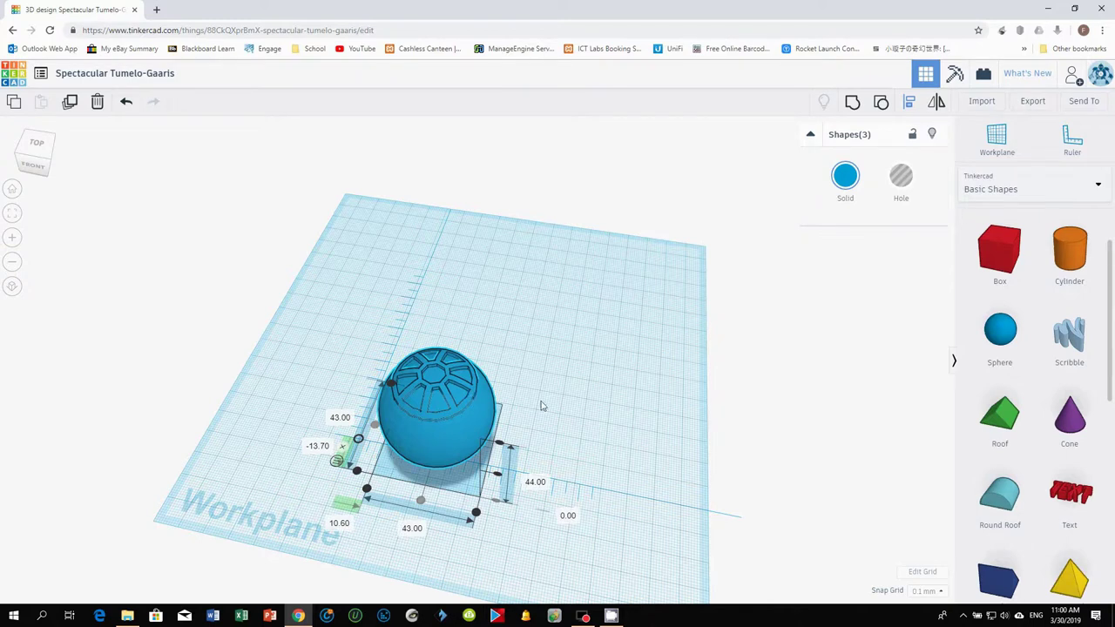
# Group the sphere, torus and cylinder and move the group back to about 31.3 mm and 58.6 mm from the ruler origin
pyautogui.moveTo(341, 326); pyautogui.dragTo(532, 554)
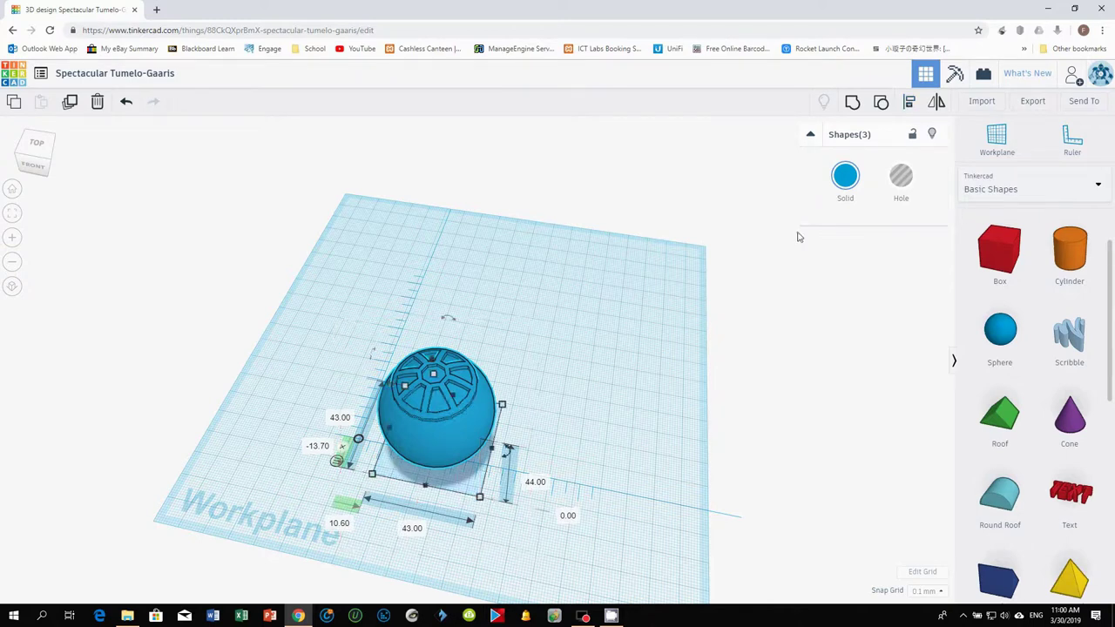
pyautogui.click(852, 102)
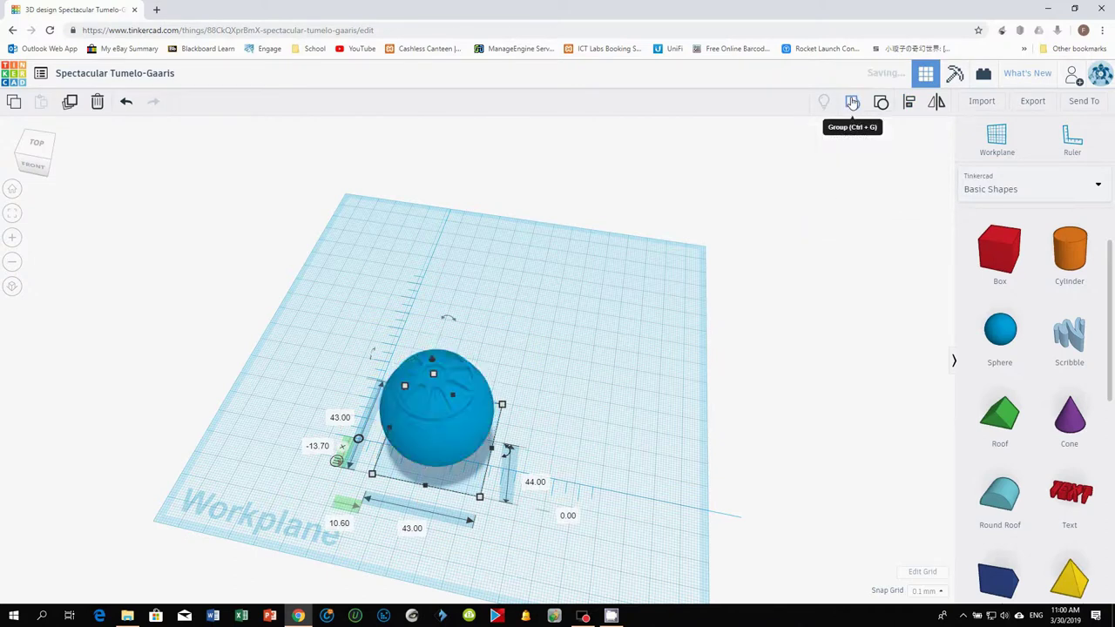
pyautogui.moveTo(474, 422); pyautogui.dragTo(558, 291)
# Rotate the grouped sphere so its spoked wheel faces the front of the workplane
pyautogui.moveTo(649, 268); pyautogui.dragTo(396, 205, button='right')
pyautogui.moveTo(547, 248)
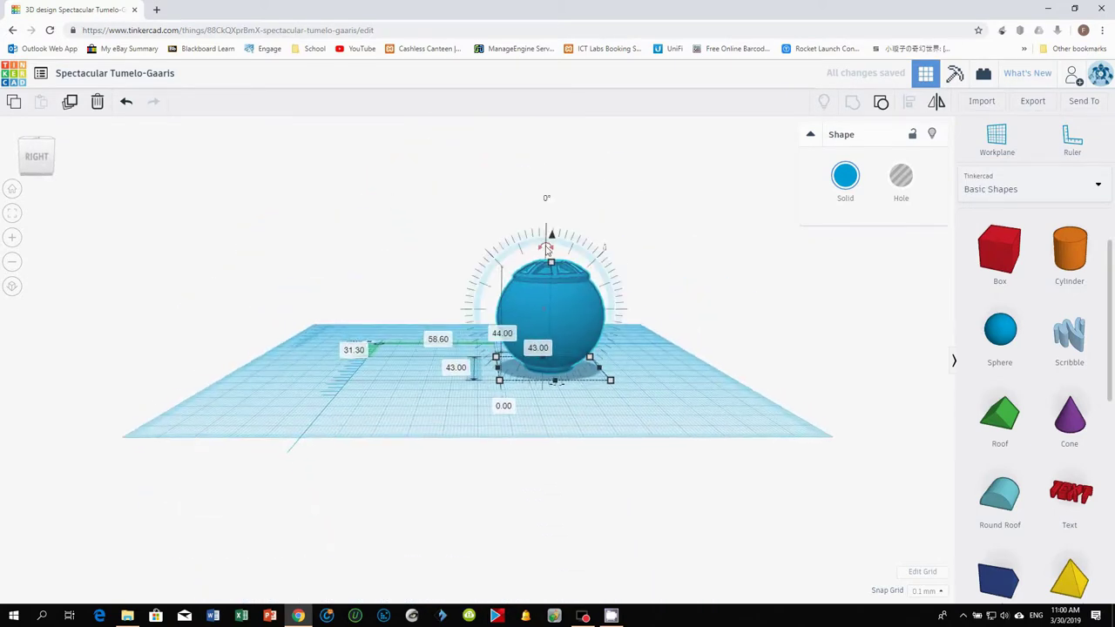
pyautogui.moveTo(545, 248); pyautogui.dragTo(497, 319)
pyautogui.click(629, 410)
pyautogui.moveTo(628, 413)
pyautogui.mouseDown()
pyautogui.moveTo(520, 466)
pyautogui.moveTo(635, 410)
pyautogui.mouseUp()
pyautogui.moveTo(635, 410); pyautogui.dragTo(501, 387, button='right')
pyautogui.moveTo(388, 434); pyautogui.dragTo(655, 439, button='right')
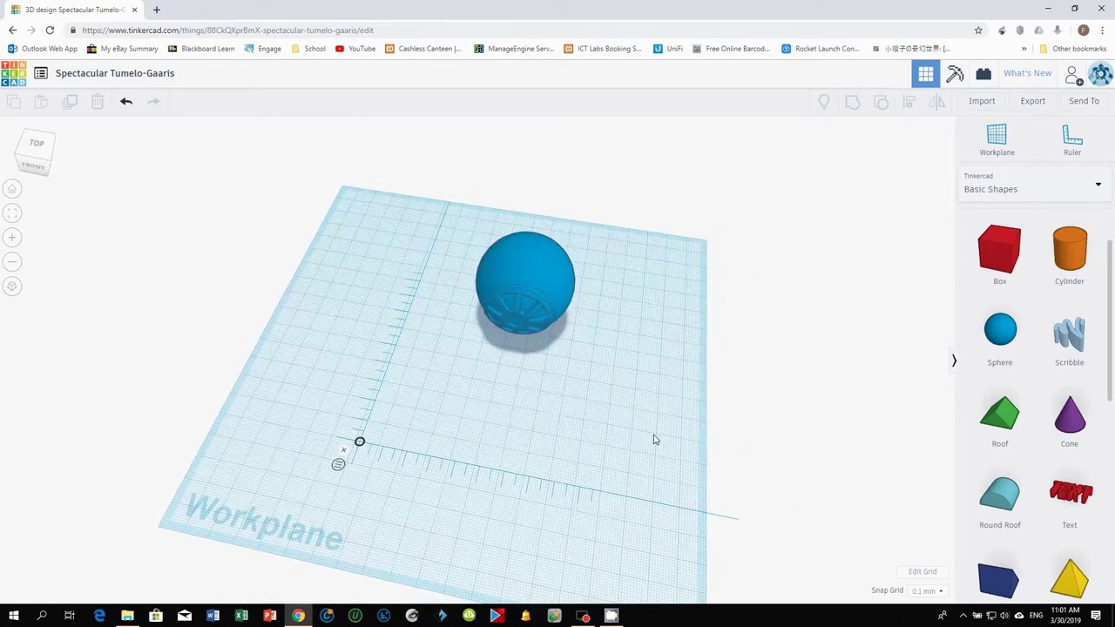
# Place a 20 mm sphere on the workplane in front of the model and flatten it to 6 mm high
pyautogui.moveTo(608, 383); pyautogui.dragTo(607, 358, button='right')
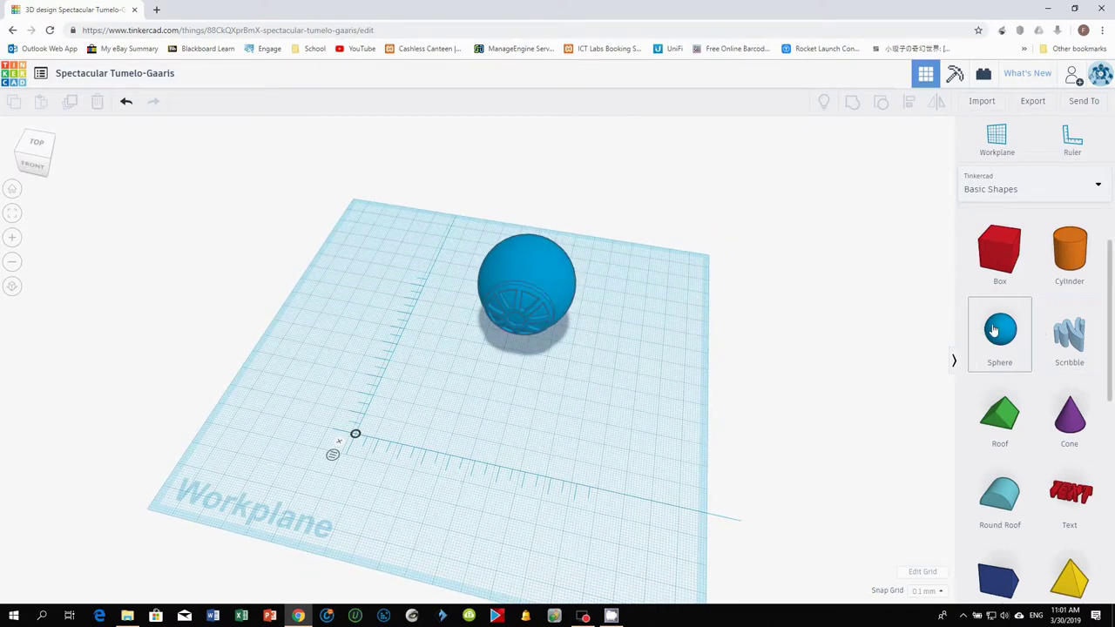
pyautogui.moveTo(1000, 331); pyautogui.dragTo(551, 392)
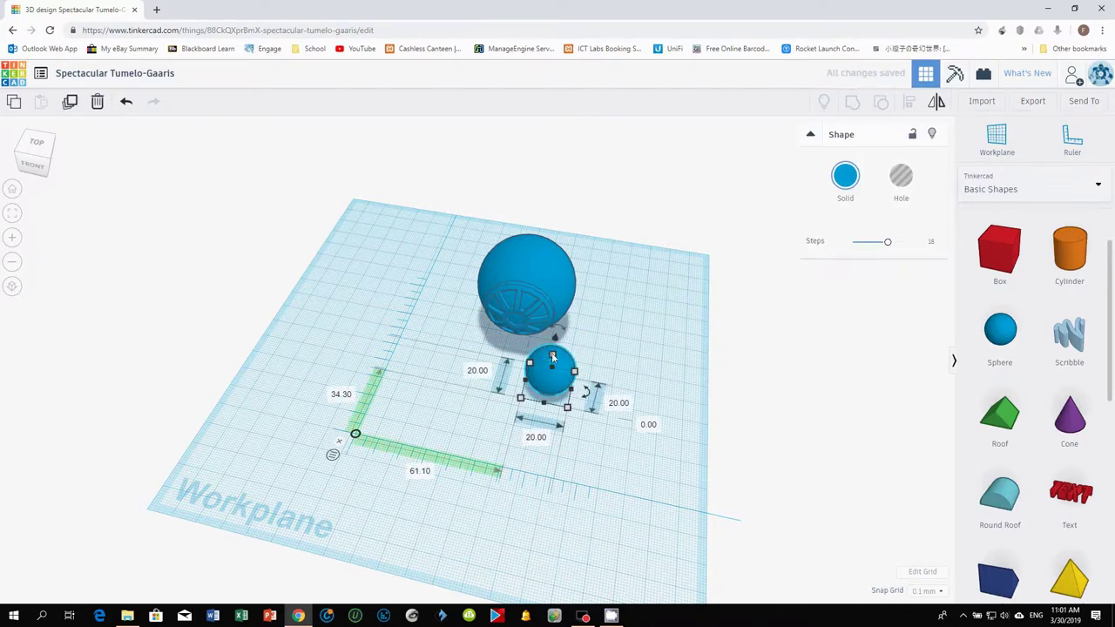
pyautogui.moveTo(553, 358); pyautogui.dragTo(552, 400)
pyautogui.press('d')
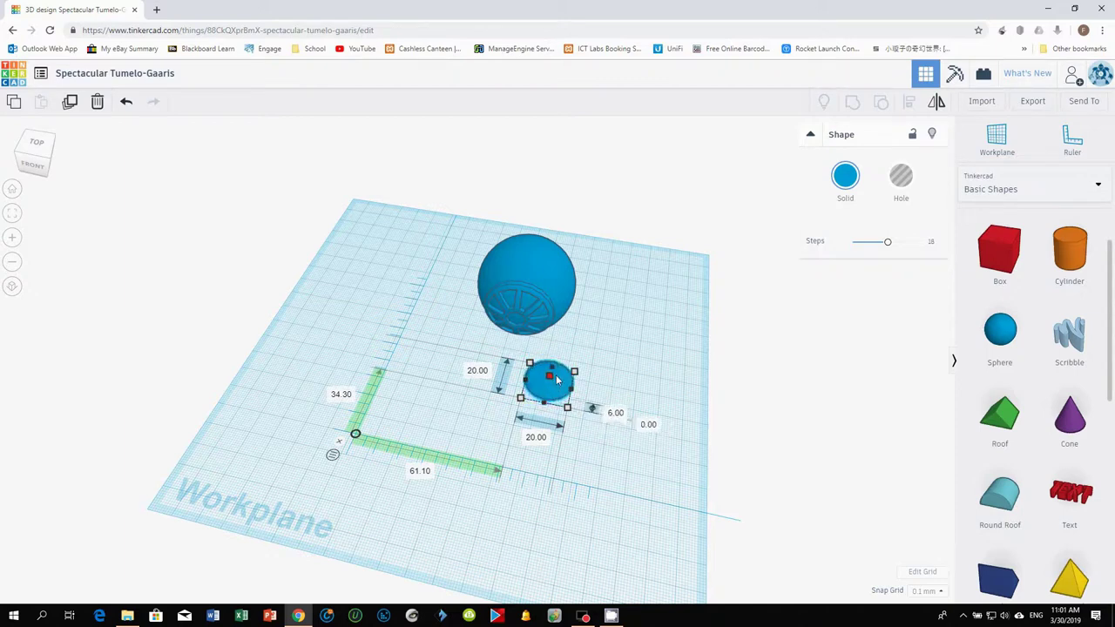
# Shrink the flattened sphere's footprint to about 6.6 by 10.1 mm and colour it red
pyautogui.moveTo(555, 388); pyautogui.dragTo(474, 444, button='right')
pyautogui.moveTo(498, 446); pyautogui.dragTo(520, 400)
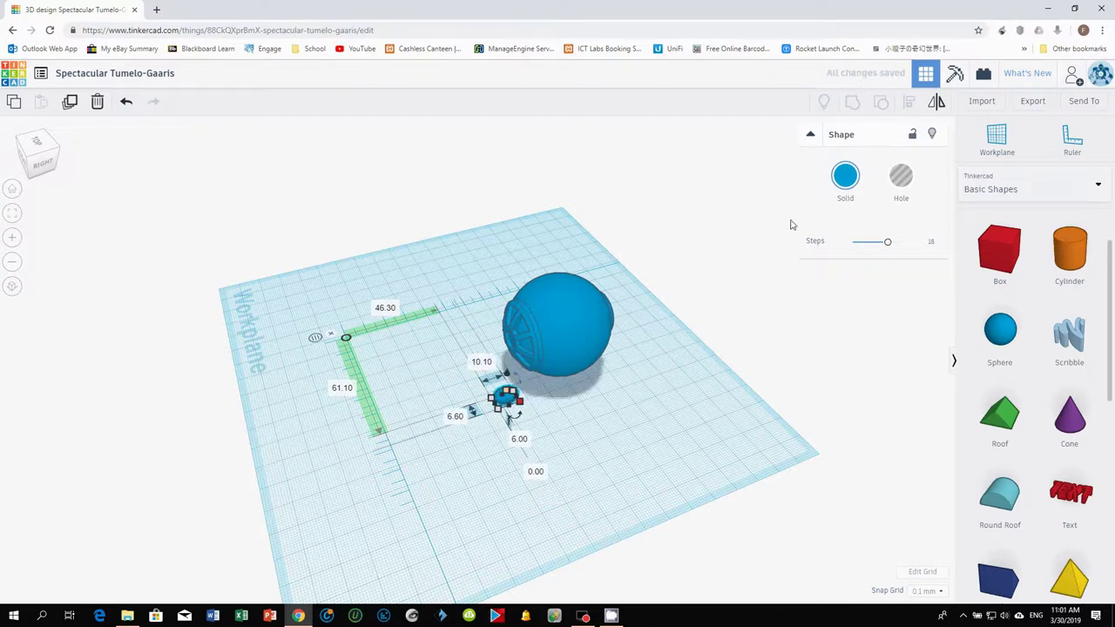
pyautogui.click(856, 179)
pyautogui.click(832, 282)
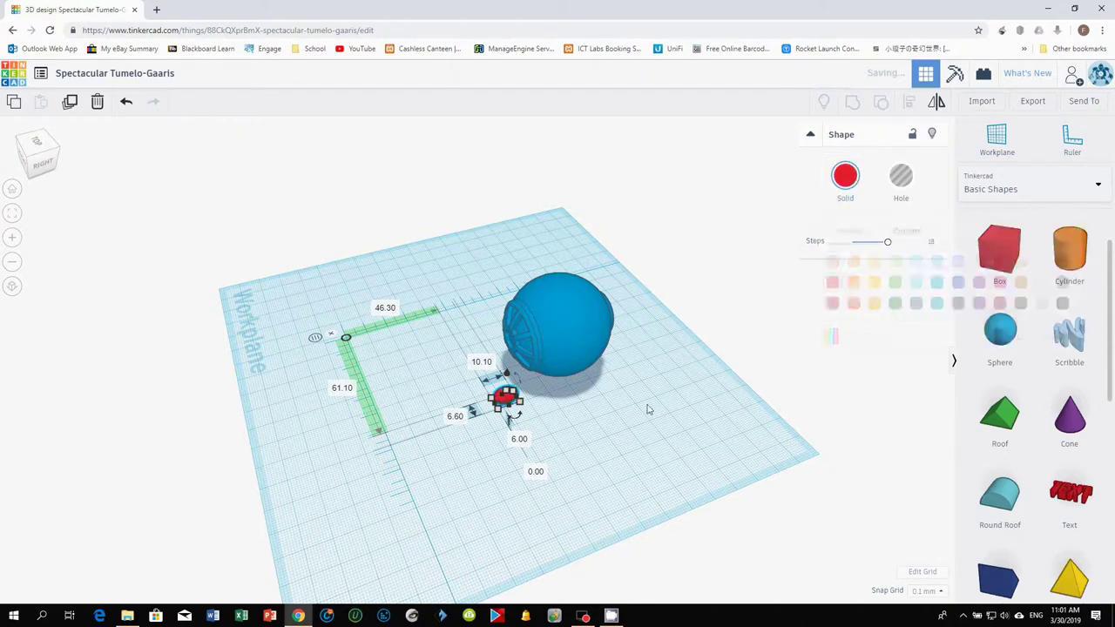
# Scale the red shape down proportionally to about 3.9 by 6 mm and raise it about 37.4 mm above the workplane
pyautogui.moveTo(647, 406); pyautogui.dragTo(495, 405, button='right')
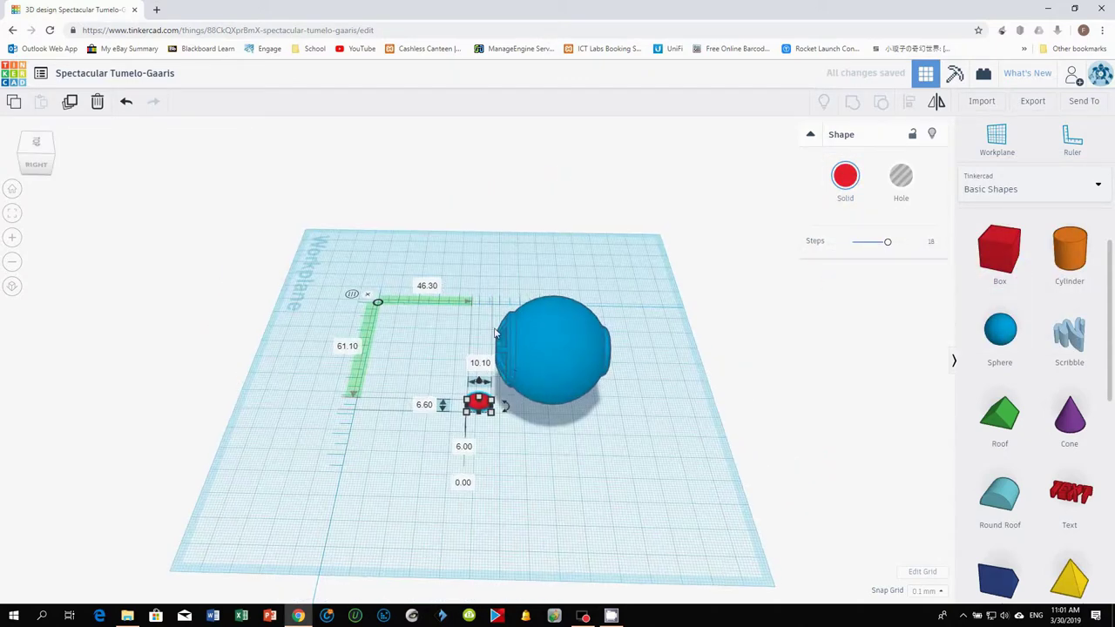
pyautogui.keyDown('shift'); pyautogui.moveTo(491, 414); pyautogui.dragTo(477, 341); pyautogui.keyUp('shift')
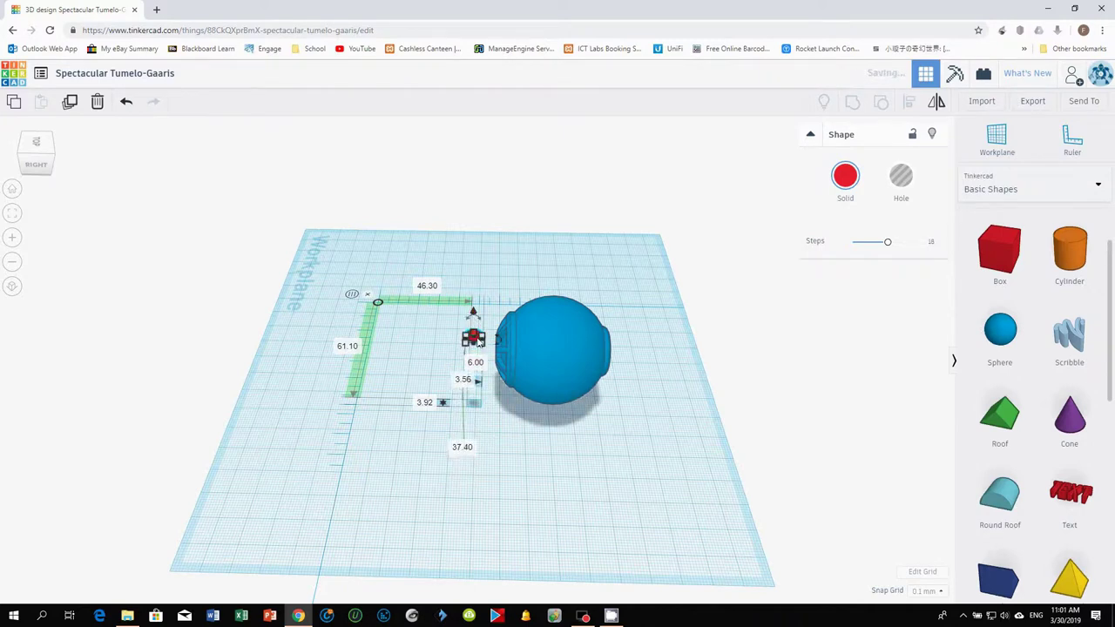
# Move the red shape into the large sphere's upper front, to 58.7 mm and 70.1 mm from the ruler origin
pyautogui.press('Right')
pyautogui.press('Right')
pyautogui.press('Right')
pyautogui.press('Right')
pyautogui.press('Right')
pyautogui.press('Right')
pyautogui.press('Right')
pyautogui.press('Right')
pyautogui.press('Right')
pyautogui.press('Right')
pyautogui.press('Right')
pyautogui.press('Right')
pyautogui.press('Right')
pyautogui.press('Right')
pyautogui.press('Right')
pyautogui.press('Right')
pyautogui.press('Right')
pyautogui.press('Right')
pyautogui.press('Right')
pyautogui.press('Right')
pyautogui.press('Right')
pyautogui.press('Right')
pyautogui.press('Right')
pyautogui.press('Right')
pyautogui.press('Right')
pyautogui.press('Right')
pyautogui.press('Right')
pyautogui.press('Right')
pyautogui.press('Right')
pyautogui.press('Right')
pyautogui.press('Right')
pyautogui.press('Up')
pyautogui.press('Up')
pyautogui.press('Up')
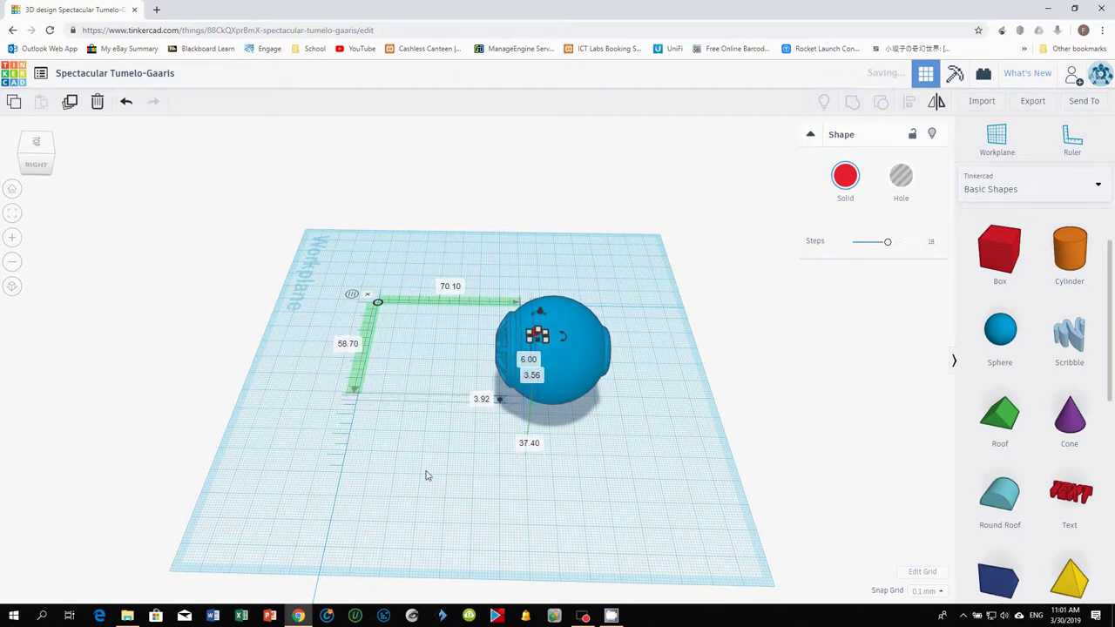
# Duplicate the red eye and shift the copy sideways across the sphere to 43.2 mm from the ruler origin
pyautogui.moveTo(418, 433); pyautogui.dragTo(559, 305, button='right')
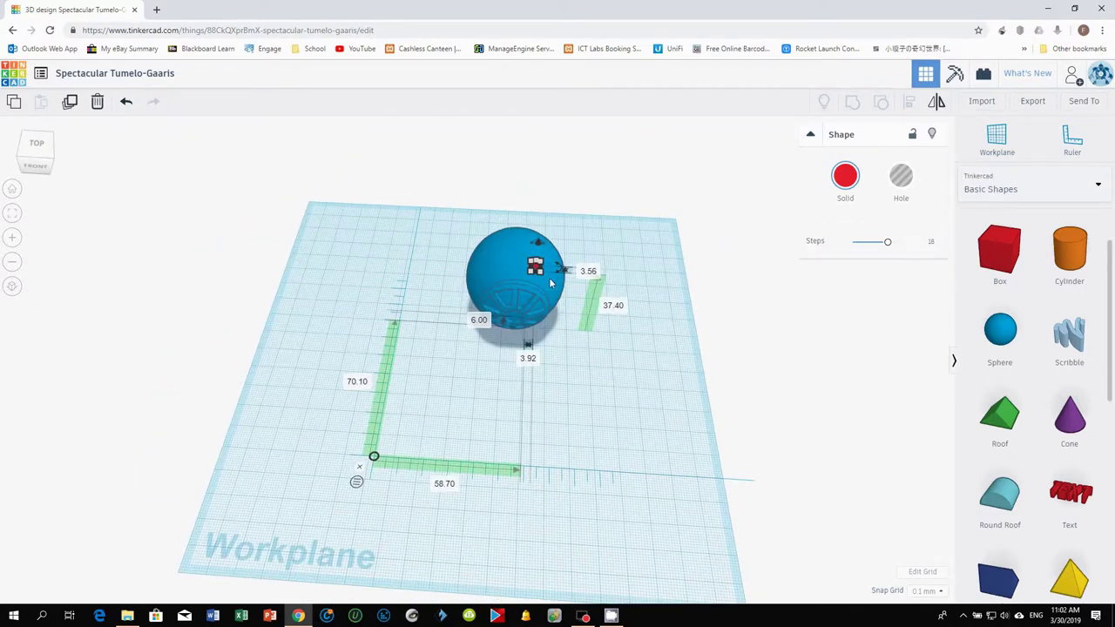
pyautogui.click(561, 303)
pyautogui.press('Left')
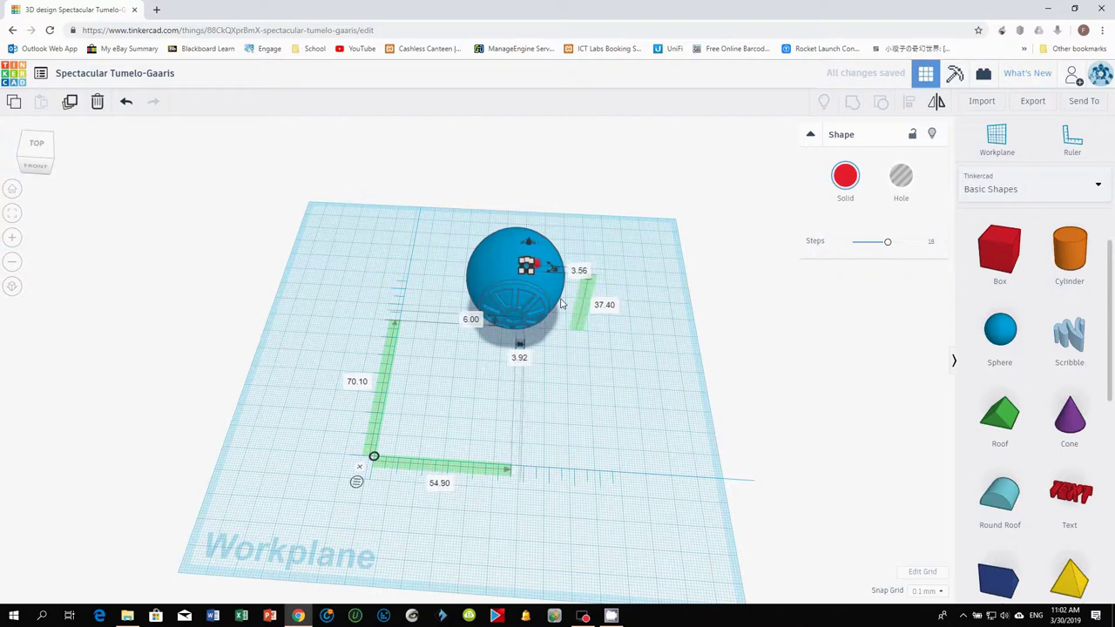
pyautogui.press('Left')
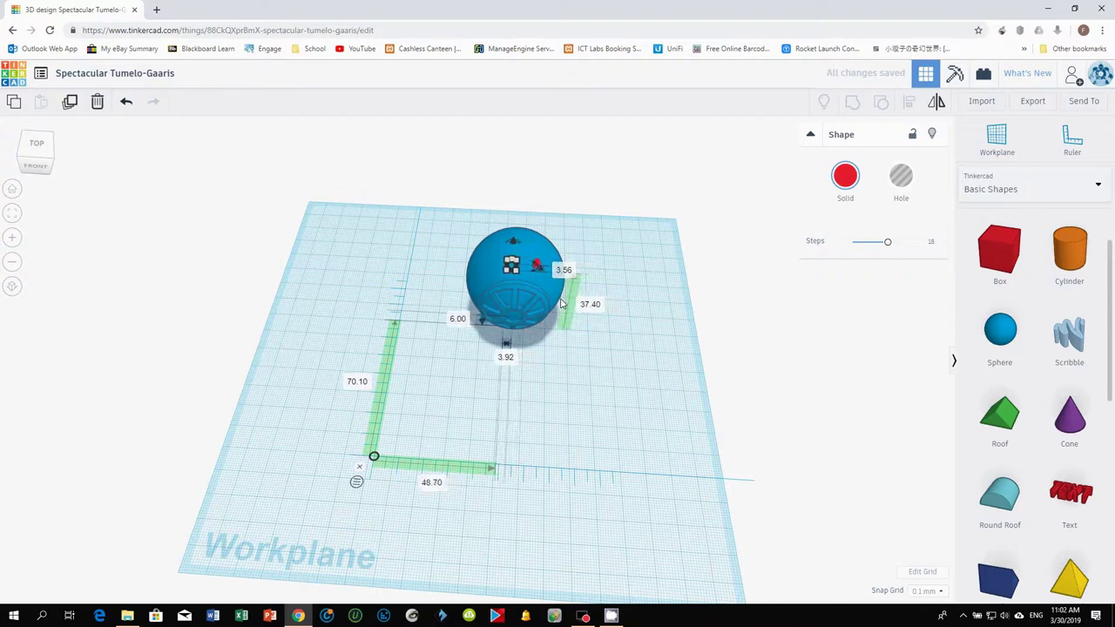
pyautogui.press('Left')
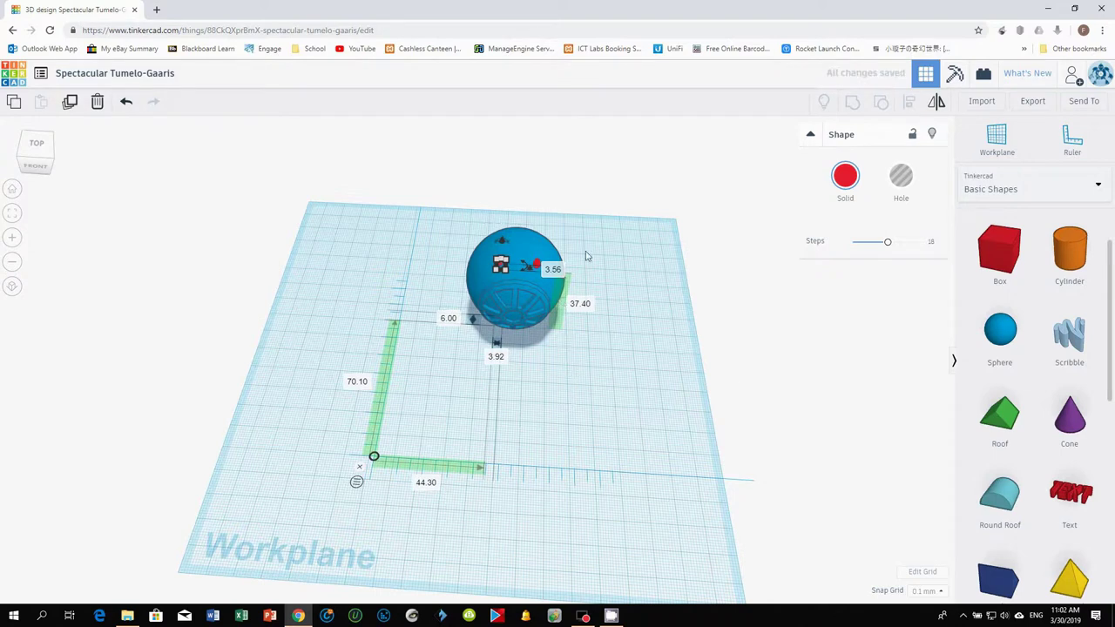
pyautogui.click(588, 254)
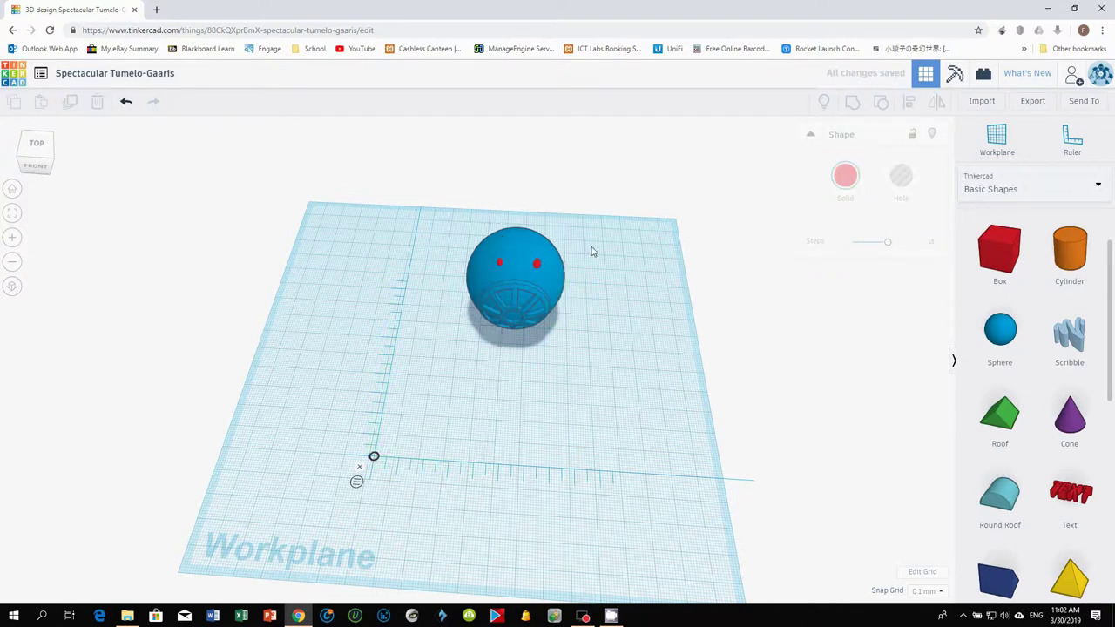
pyautogui.click(501, 266)
pyautogui.press('Left')
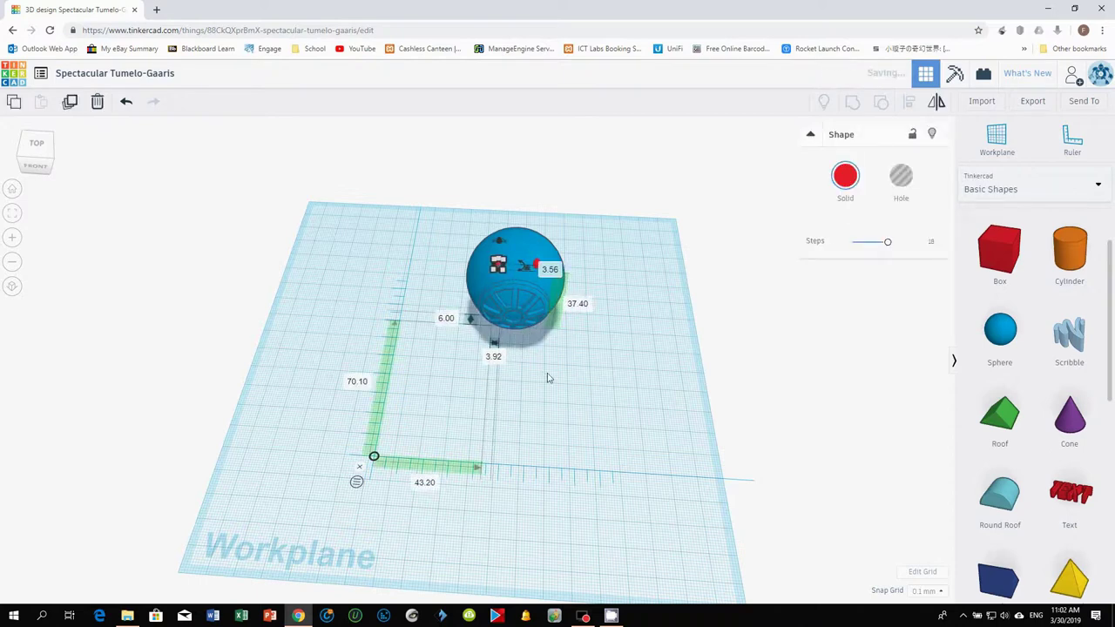
pyautogui.click(547, 378)
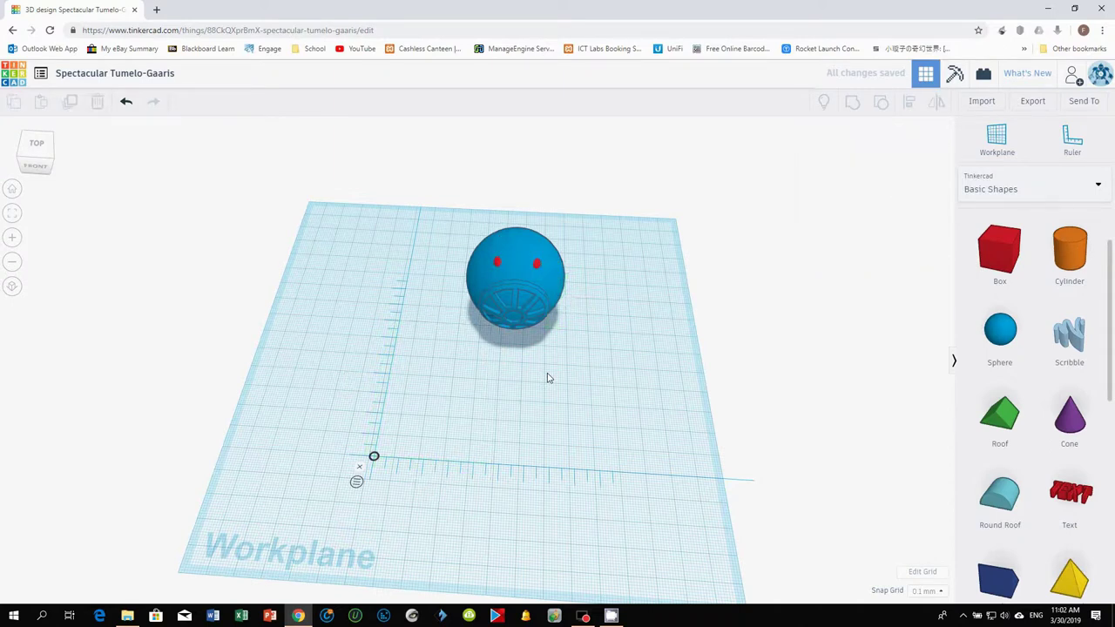
# Select the sphere with both red eyes and move them back to about 19.2 mm and 87.4 mm from the ruler origin
pyautogui.moveTo(590, 379); pyautogui.dragTo(450, 430, button='right')
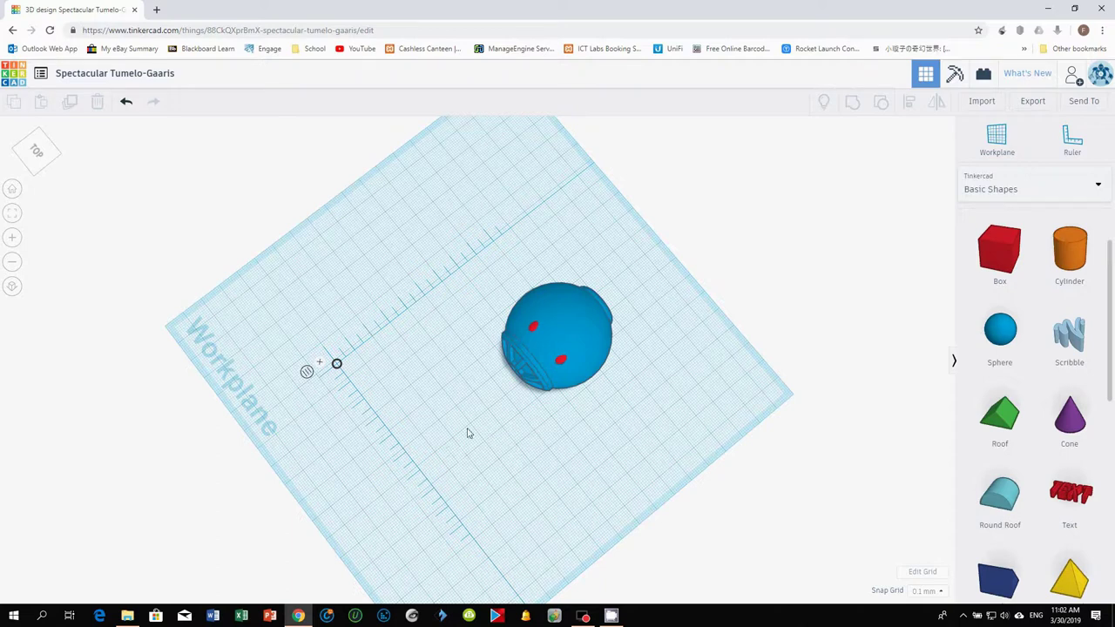
pyautogui.moveTo(485, 383); pyautogui.dragTo(679, 428)
pyautogui.moveTo(679, 427); pyautogui.dragTo(451, 300, button='right')
pyautogui.moveTo(468, 303); pyautogui.dragTo(616, 437)
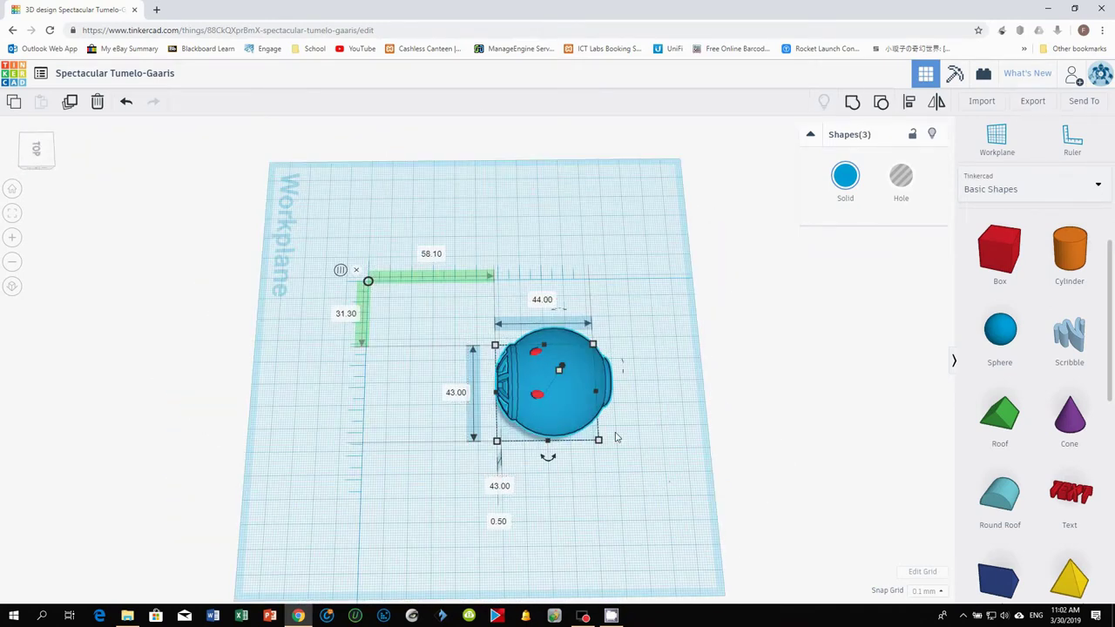
pyautogui.moveTo(568, 398); pyautogui.dragTo(637, 368)
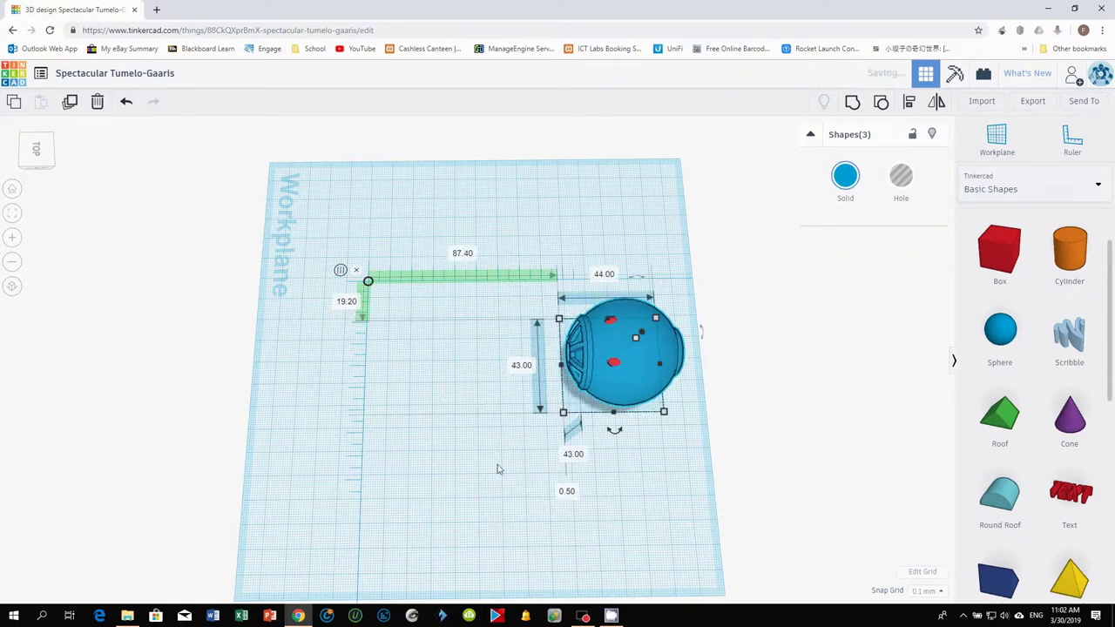
pyautogui.click(437, 478)
# Place a six-sided polygon at the front of the workplane and stretch it to about 38.9 by 61.3 mm
pyautogui.moveTo(428, 472); pyautogui.dragTo(756, 417, button='right')
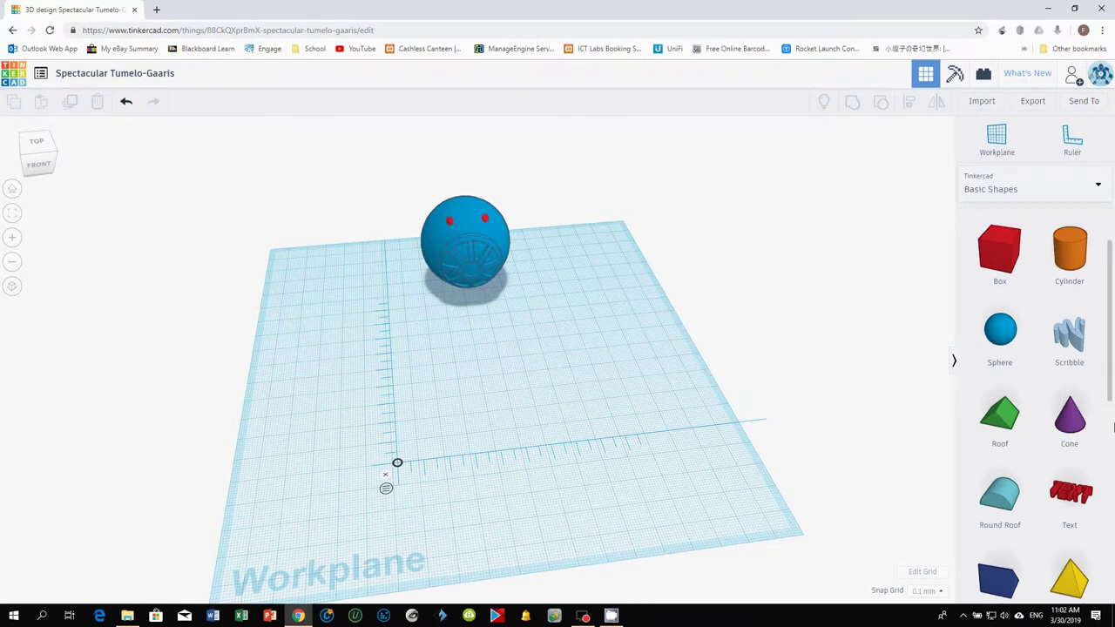
pyautogui.moveTo(1110, 385); pyautogui.dragTo(1104, 492)
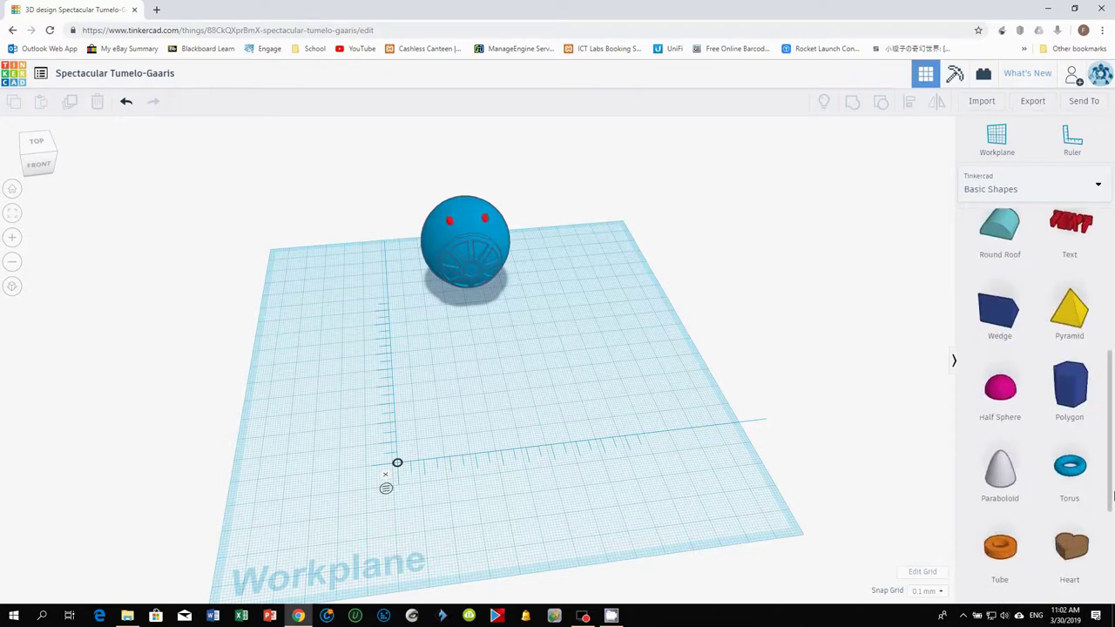
pyautogui.moveTo(1070, 388); pyautogui.dragTo(425, 449)
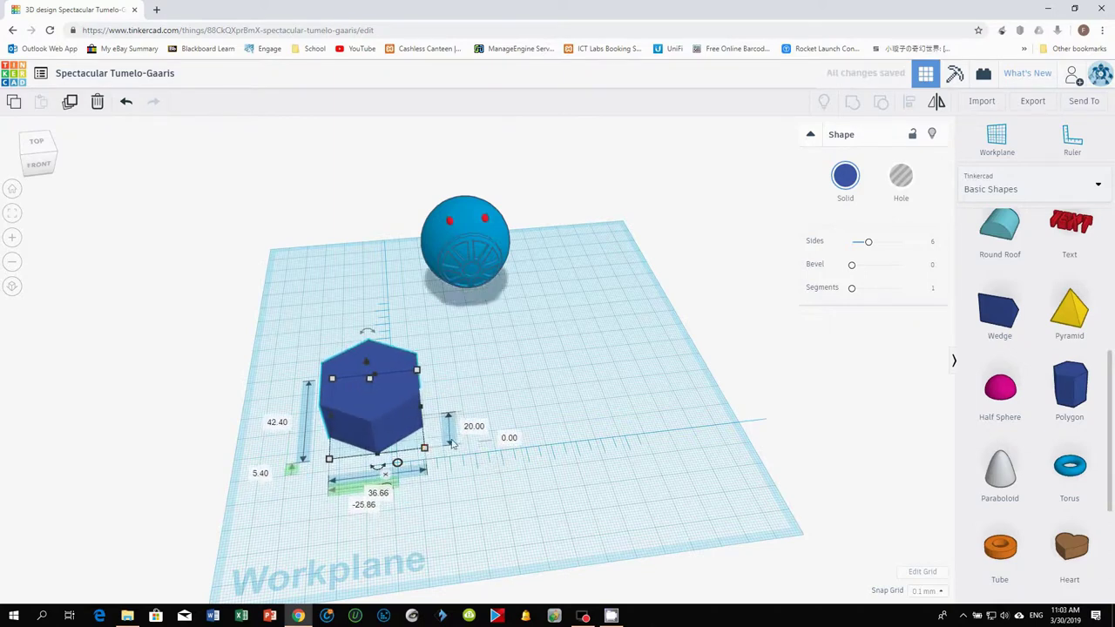
pyautogui.moveTo(465, 482); pyautogui.dragTo(403, 478, button='right')
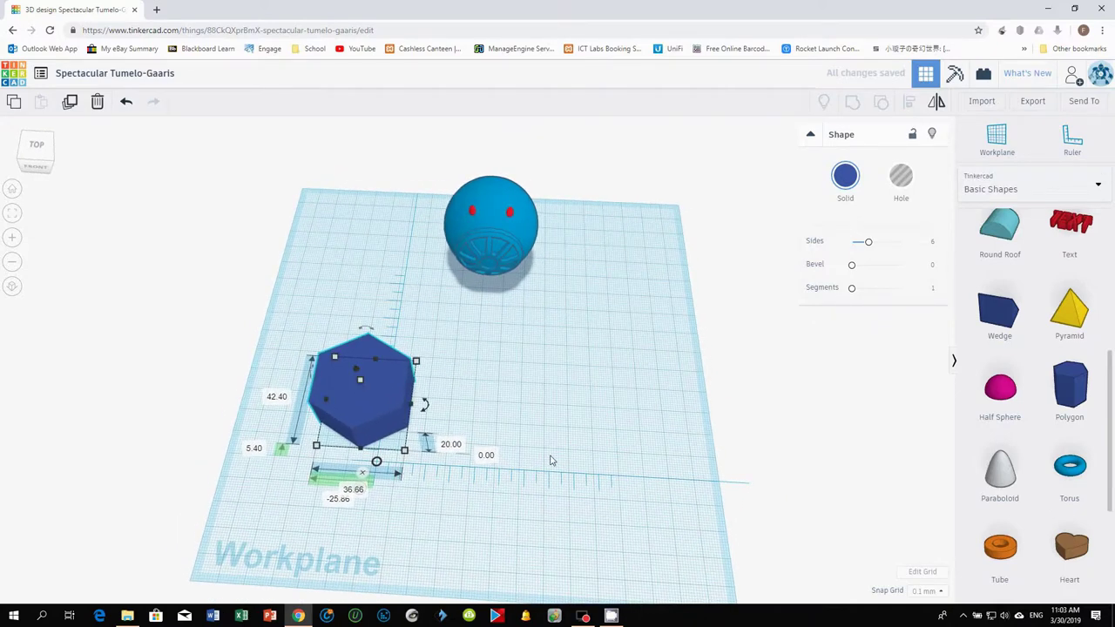
pyautogui.moveTo(404, 452); pyautogui.dragTo(401, 514)
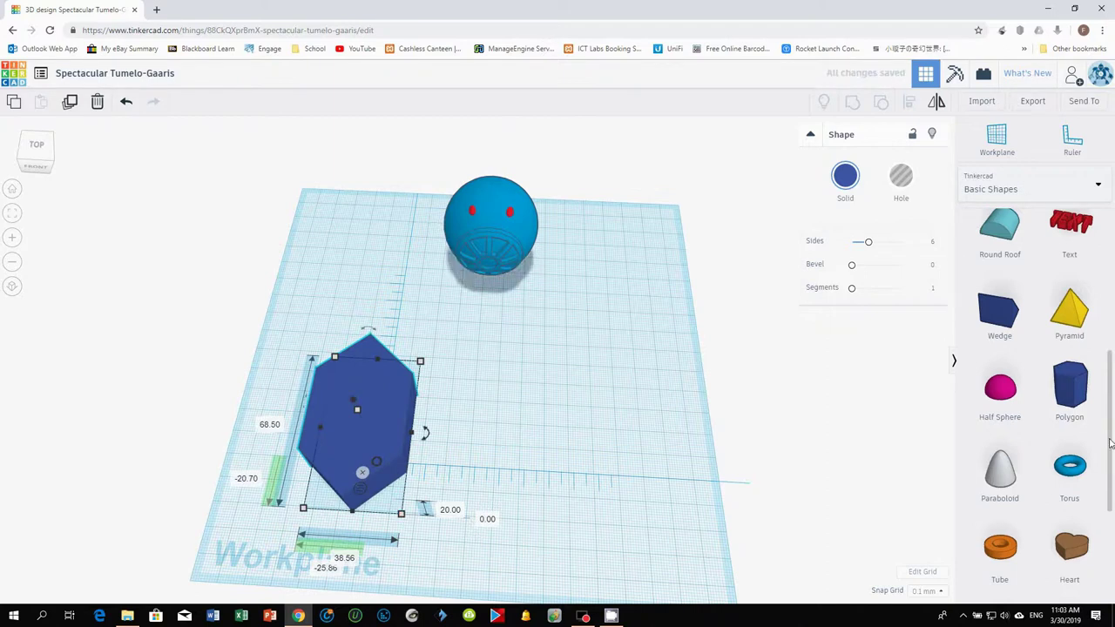
pyautogui.moveTo(1110, 449); pyautogui.dragTo(1111, 555)
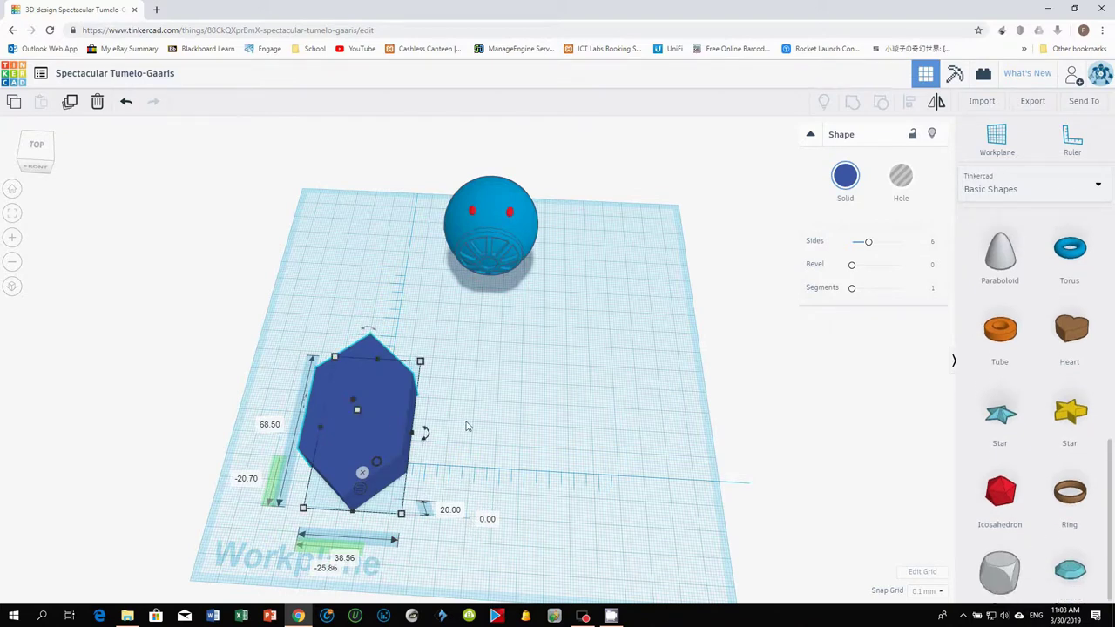
pyautogui.moveTo(401, 513); pyautogui.dragTo(405, 496)
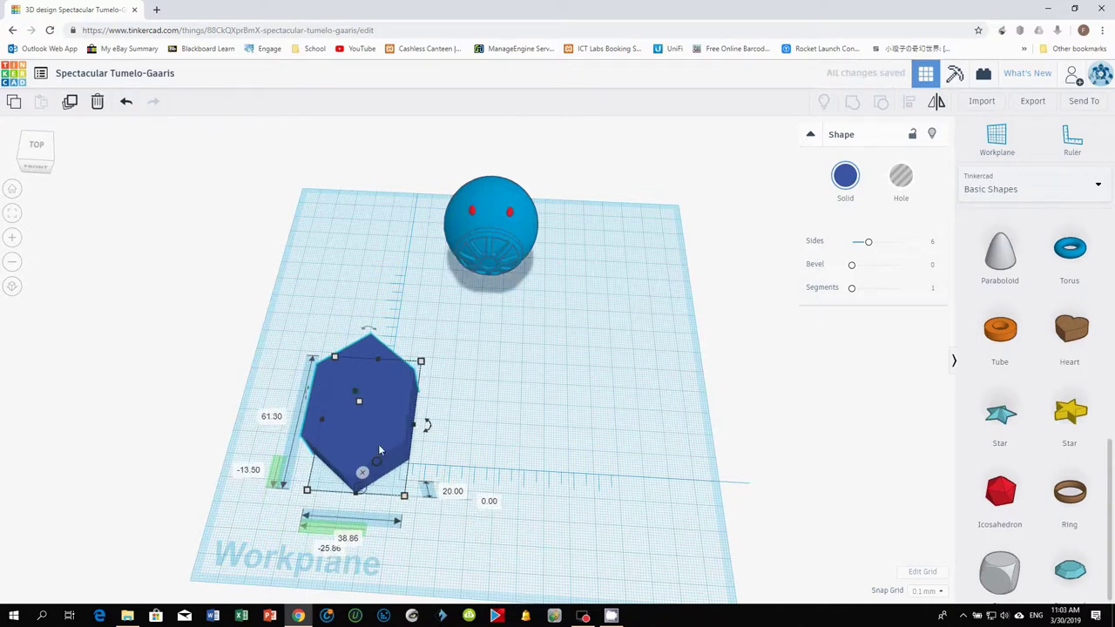
# Reduce the polygon's height to 6 mm
pyautogui.moveTo(447, 492); pyautogui.dragTo(360, 383, button='right')
pyautogui.moveTo(358, 378); pyautogui.dragTo(361, 393)
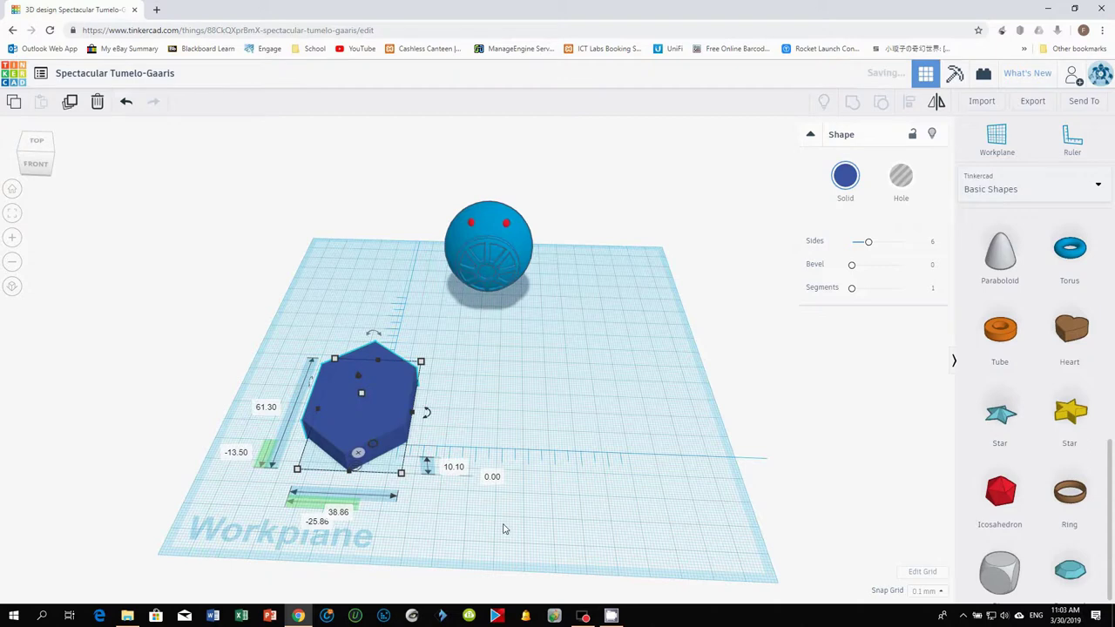
pyautogui.moveTo(361, 392); pyautogui.dragTo(363, 402)
pyautogui.click(453, 471)
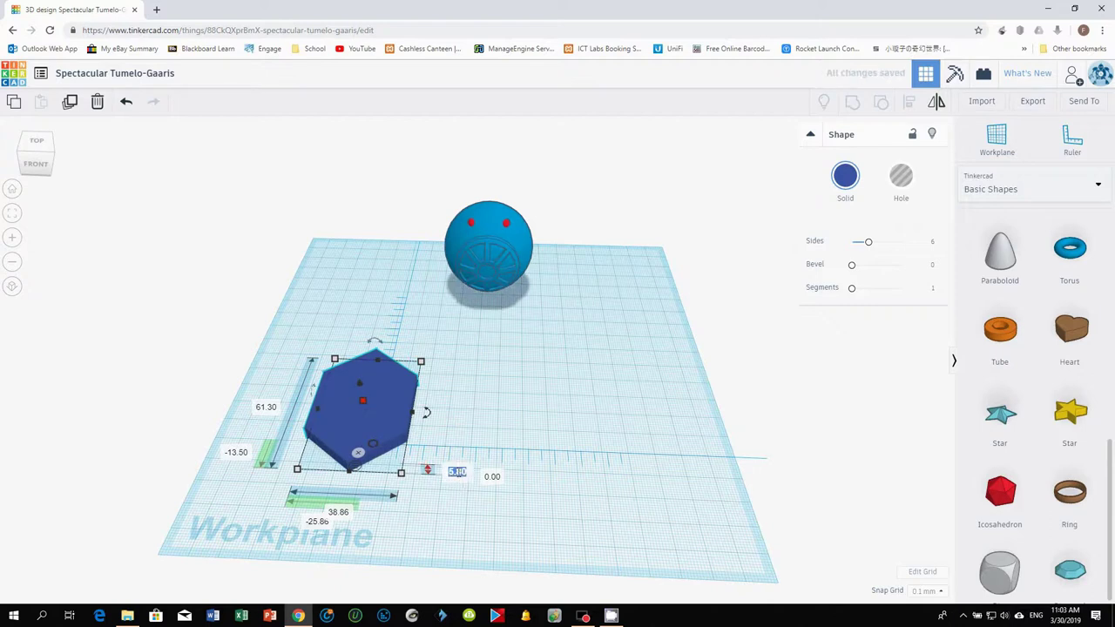
pyautogui.write('6')
pyautogui.press('Return')
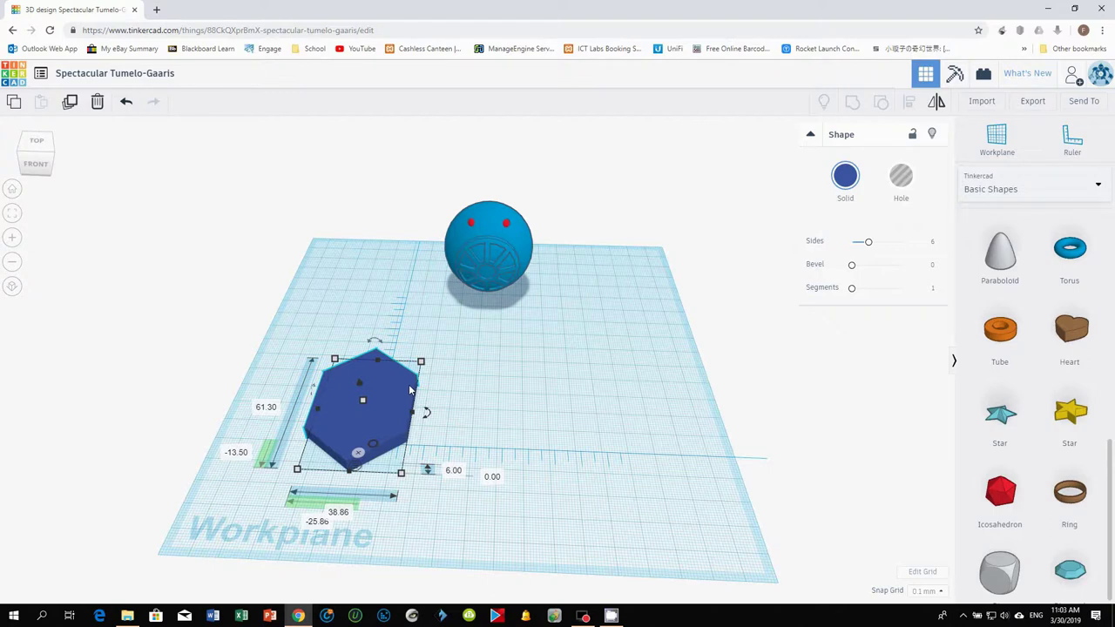
# Duplicate the polygon and place the copy beside the original, about 21.5 mm from the ruler origin
pyautogui.press('Right')
pyautogui.press('Right')
pyautogui.press('Right')
pyautogui.press('Right')
pyautogui.press('Right')
pyautogui.press('Right')
pyautogui.press('Right')
pyautogui.press('Right')
pyautogui.press('Right')
pyautogui.press('Right')
pyautogui.press('Right')
pyautogui.press('Right')
pyautogui.press('Right')
pyautogui.press('Right')
pyautogui.press('Right')
pyautogui.press('Right')
pyautogui.press('Right')
pyautogui.press('Right')
pyautogui.press('Right')
pyautogui.press('Right')
pyautogui.press('Right')
pyautogui.keyDown('alt'); pyautogui.moveTo(408, 384); pyautogui.dragTo(515, 398); pyautogui.keyUp('alt')
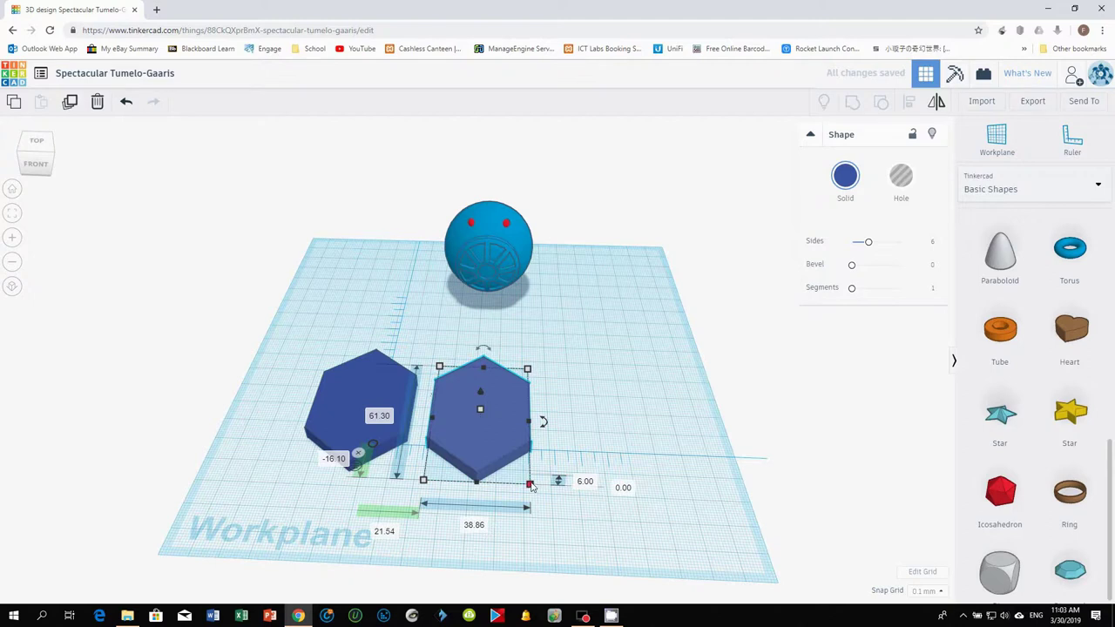
# Scale the copied polygon down proportionally to about 36 by 56.7 mm and turn it into a hole
pyautogui.moveTo(532, 486); pyautogui.dragTo(521, 473)
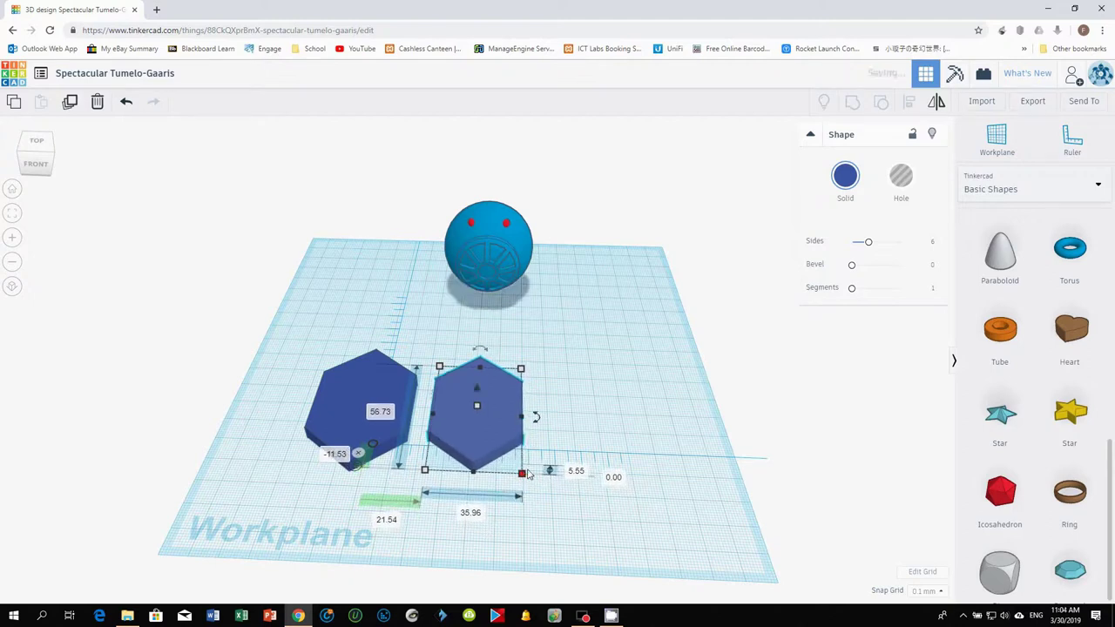
pyautogui.click(904, 180)
# Place the smaller hole polygon over the original polygon and align the two on their centres in both horizontal directions
pyautogui.moveTo(477, 407); pyautogui.dragTo(383, 390)
pyautogui.moveTo(281, 320); pyautogui.dragTo(435, 479)
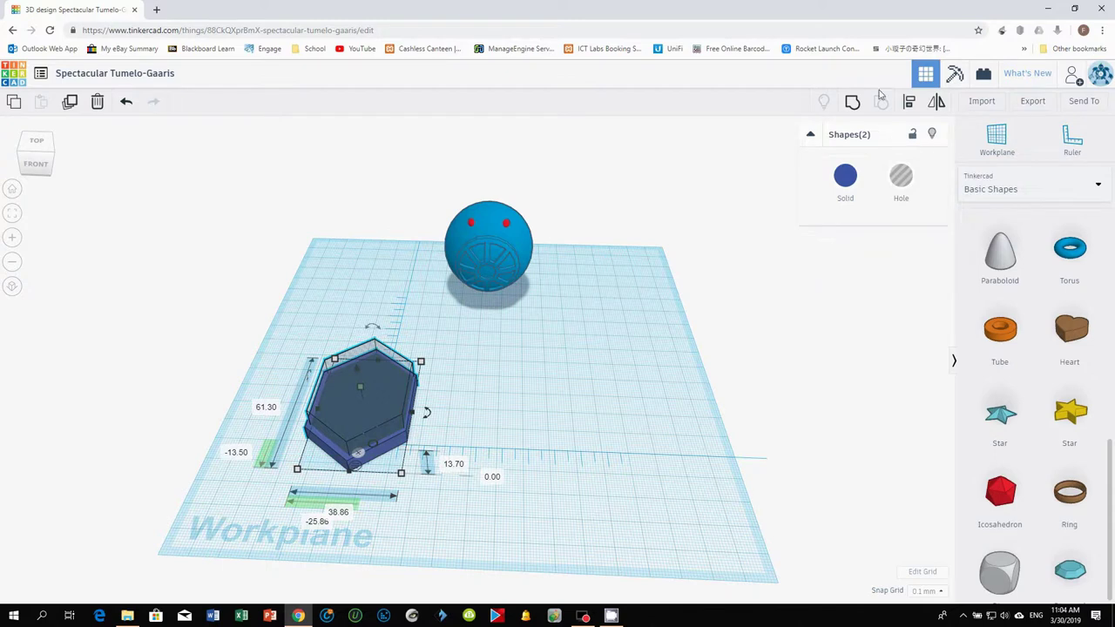
pyautogui.click(908, 101)
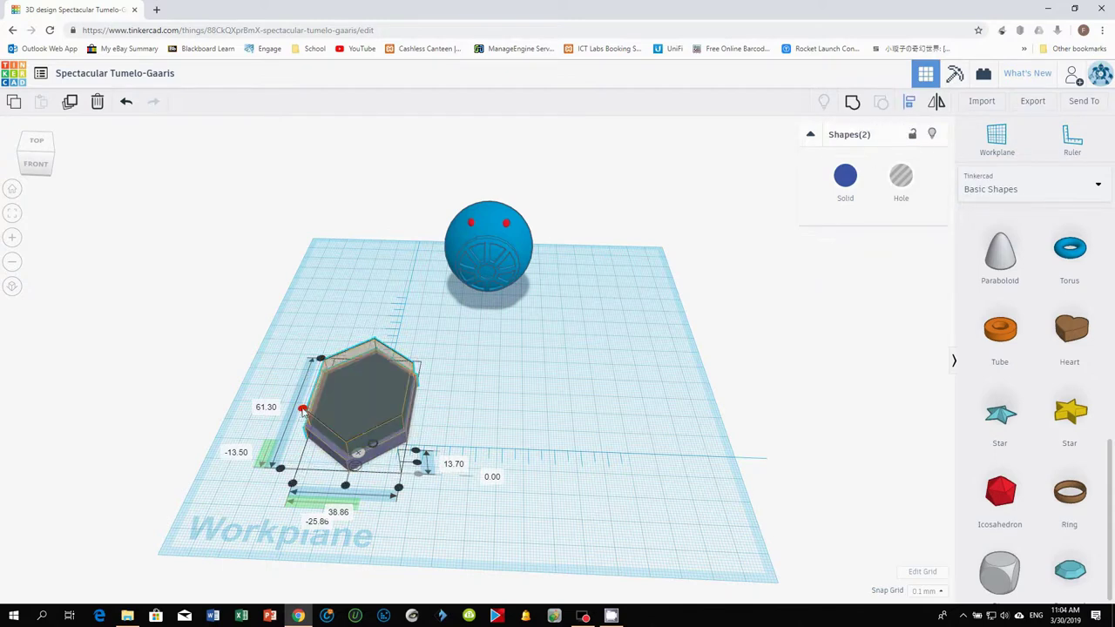
pyautogui.click(302, 410)
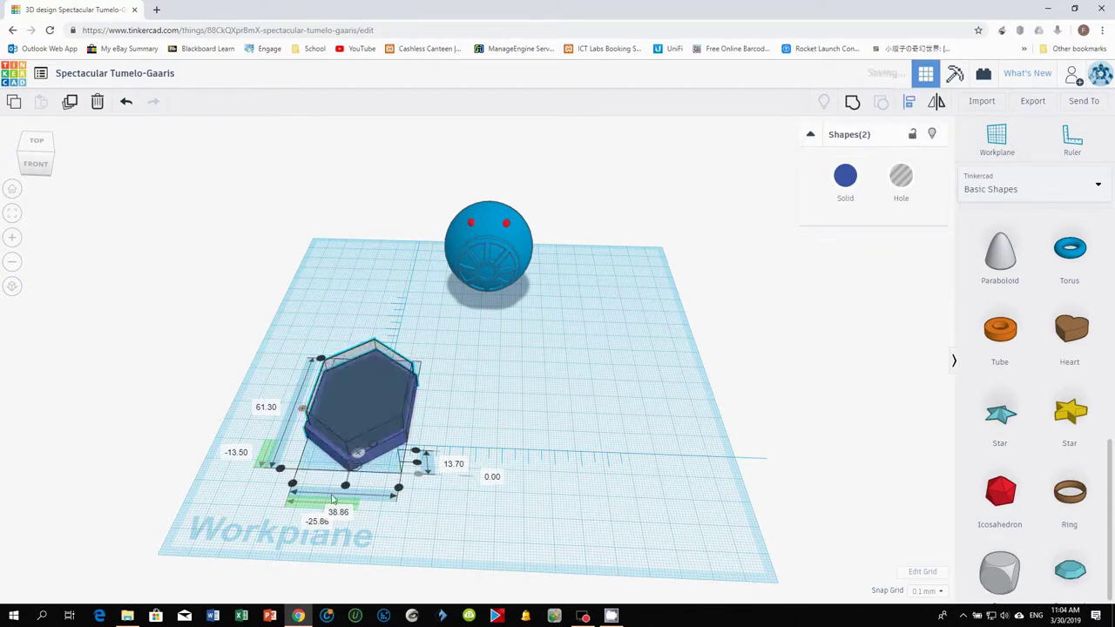
pyautogui.click(513, 433)
# Lower the hole polygon to 5.4 mm below the workplane so it passes fully through the solid polygon
pyautogui.moveTo(357, 375); pyautogui.dragTo(362, 383)
pyautogui.hotkey('ctrl', 'z')
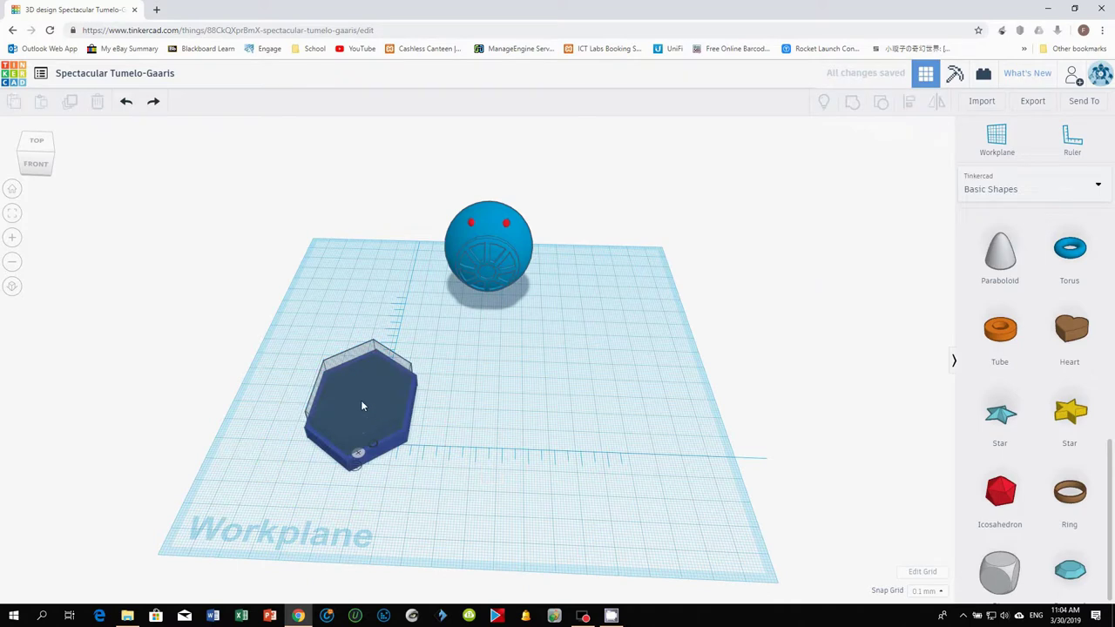
pyautogui.click(382, 374)
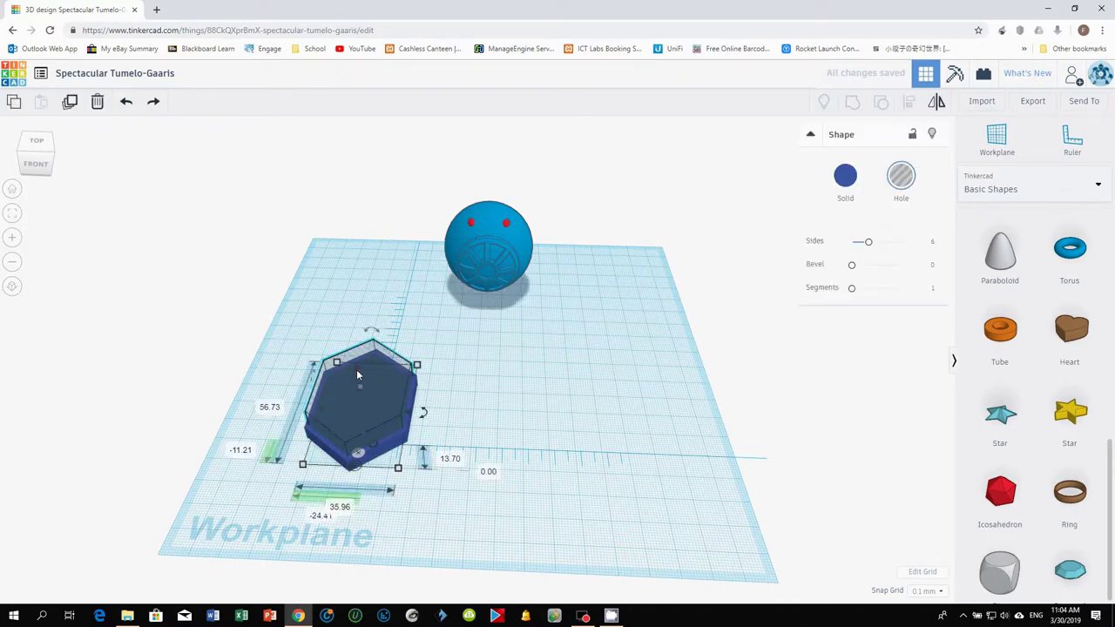
pyautogui.moveTo(356, 368); pyautogui.dragTo(360, 377)
# Duplicate the solid polygon and place the copy beside the original, about 25.5 mm from the ruler origin
pyautogui.moveTo(608, 504); pyautogui.dragTo(557, 442, button='right')
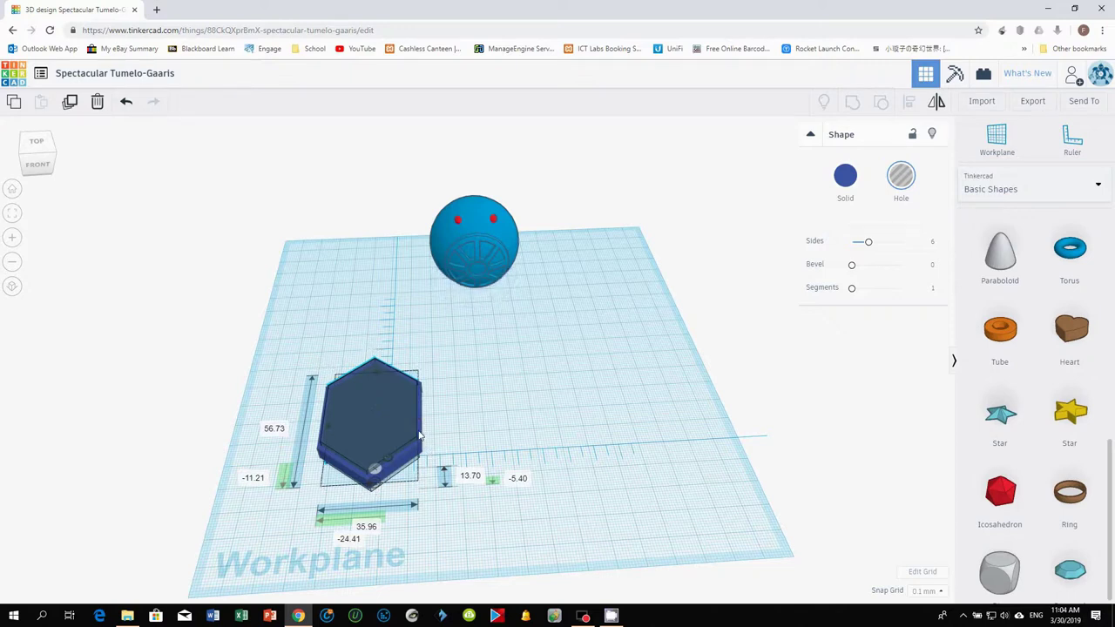
pyautogui.hotkey('ctrl', 'z')
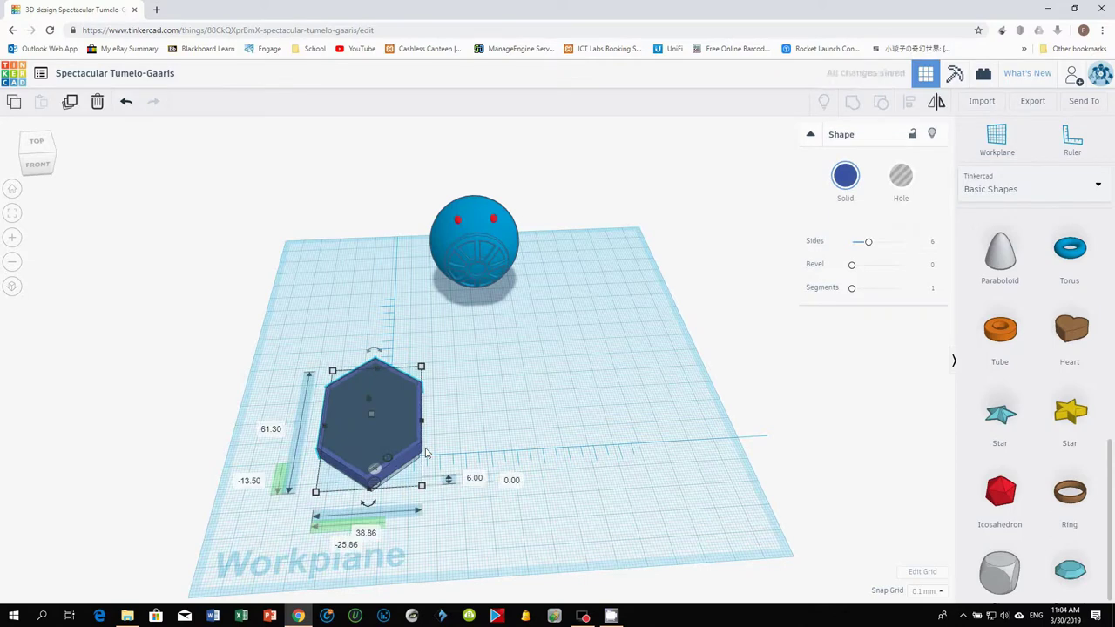
pyautogui.press('Right')
pyautogui.press('Right')
pyautogui.press('Right')
pyautogui.press('Right')
pyautogui.press('Right')
pyautogui.press('Right')
pyautogui.press('Right')
pyautogui.press('Right')
pyautogui.press('Right')
pyautogui.press('Right')
pyautogui.press('Right')
pyautogui.press('Right')
pyautogui.press('Right')
pyautogui.press('Right')
pyautogui.press('Right')
pyautogui.press('Right')
pyautogui.press('Right')
pyautogui.press('Right')
pyautogui.press('Right')
pyautogui.press('Right')
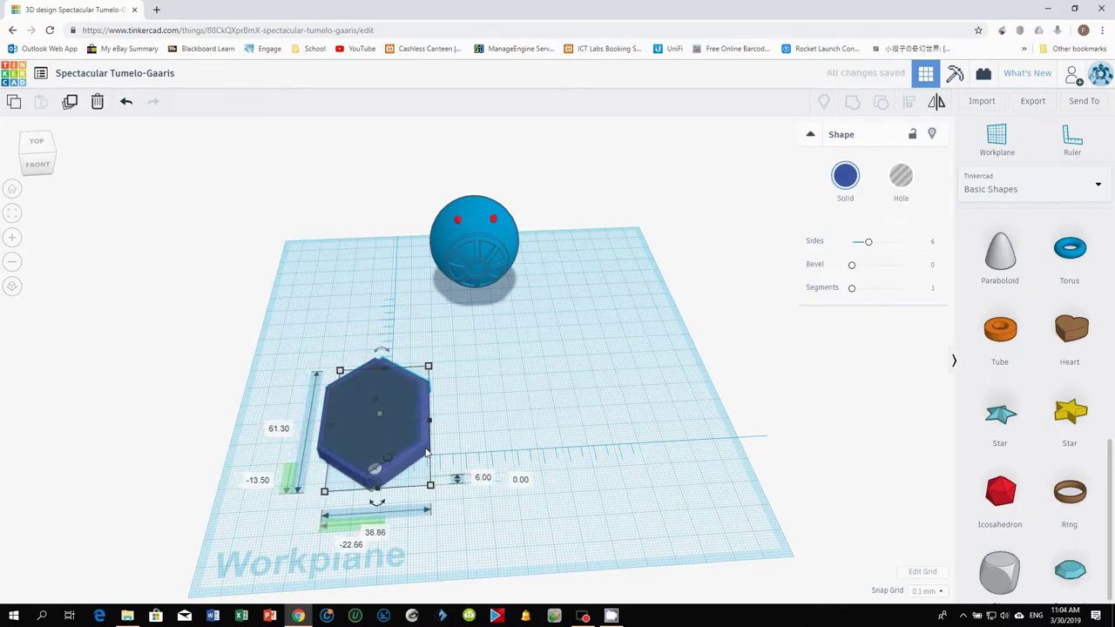
pyautogui.hotkey('ctrl', 'd')
pyautogui.moveTo(427, 452); pyautogui.dragTo(546, 452)
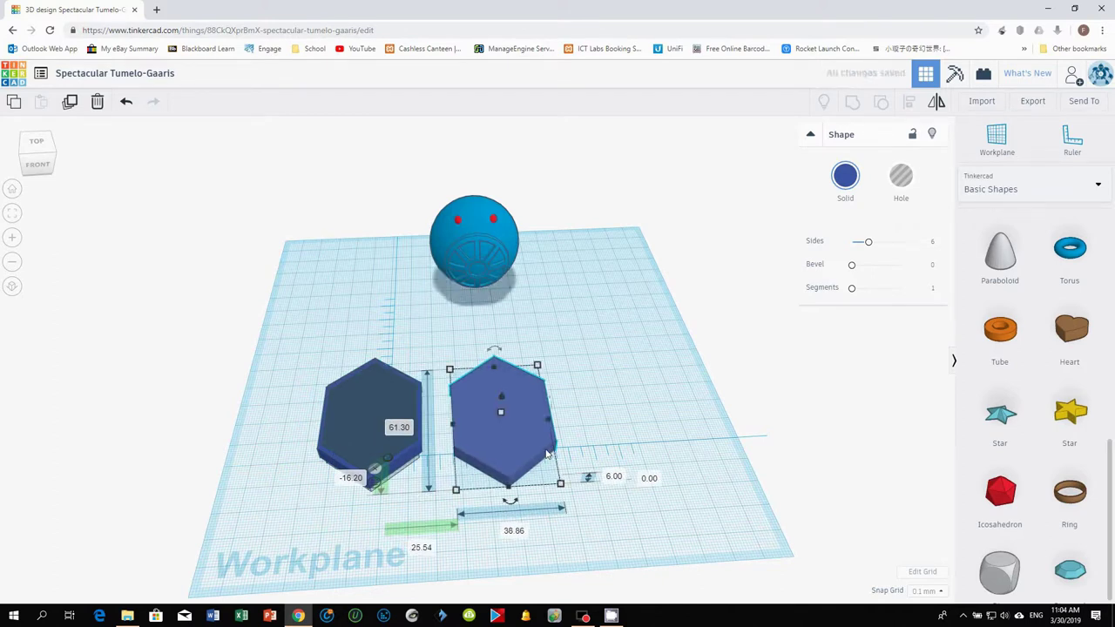
# Group the original polygon with its hole to cut out a hexagonal frame
pyautogui.moveTo(304, 332); pyautogui.dragTo(449, 393)
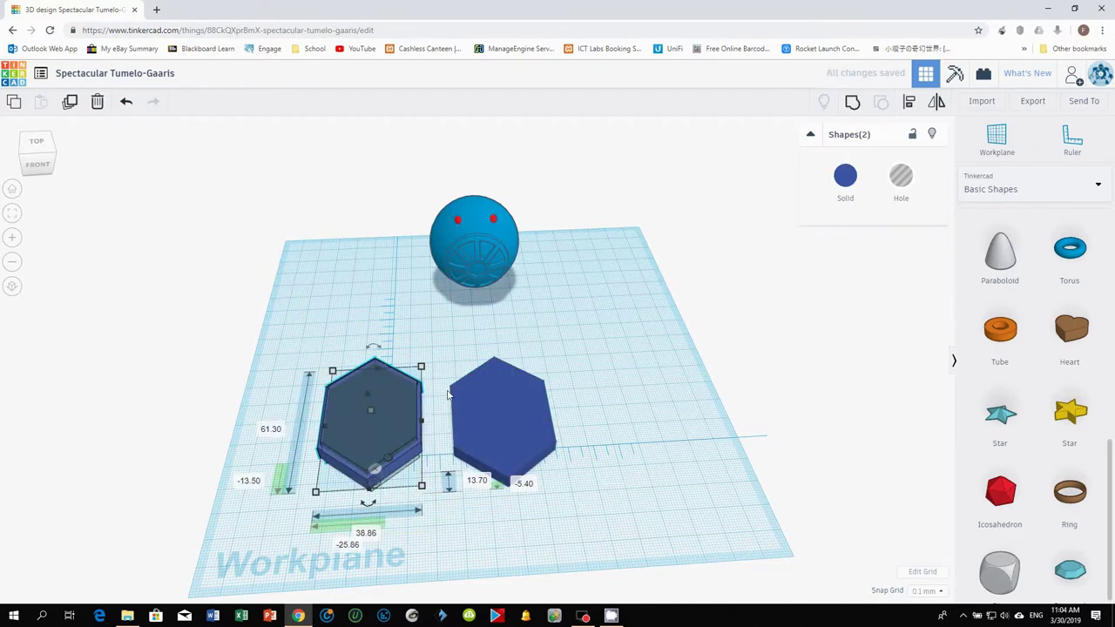
pyautogui.click(852, 105)
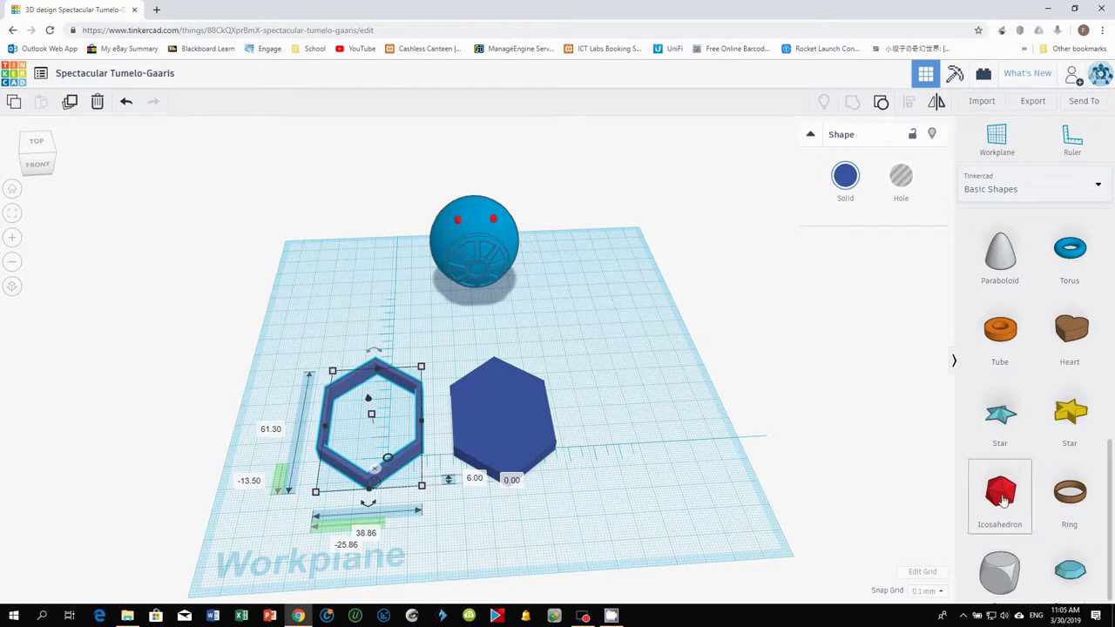
# Place a box about 20 by 1.7 mm inside the hexagonal frame and set its height to 6 mm
pyautogui.moveTo(1110, 469); pyautogui.dragTo(1111, 228)
pyautogui.moveTo(992, 324); pyautogui.dragTo(376, 442)
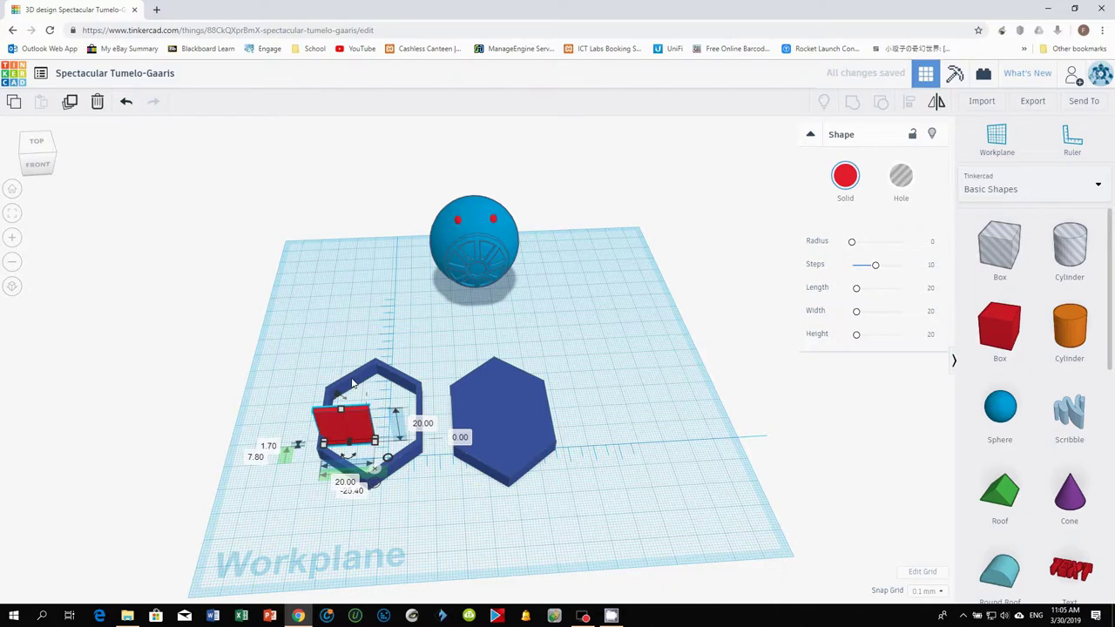
pyautogui.moveTo(342, 411); pyautogui.dragTo(347, 438)
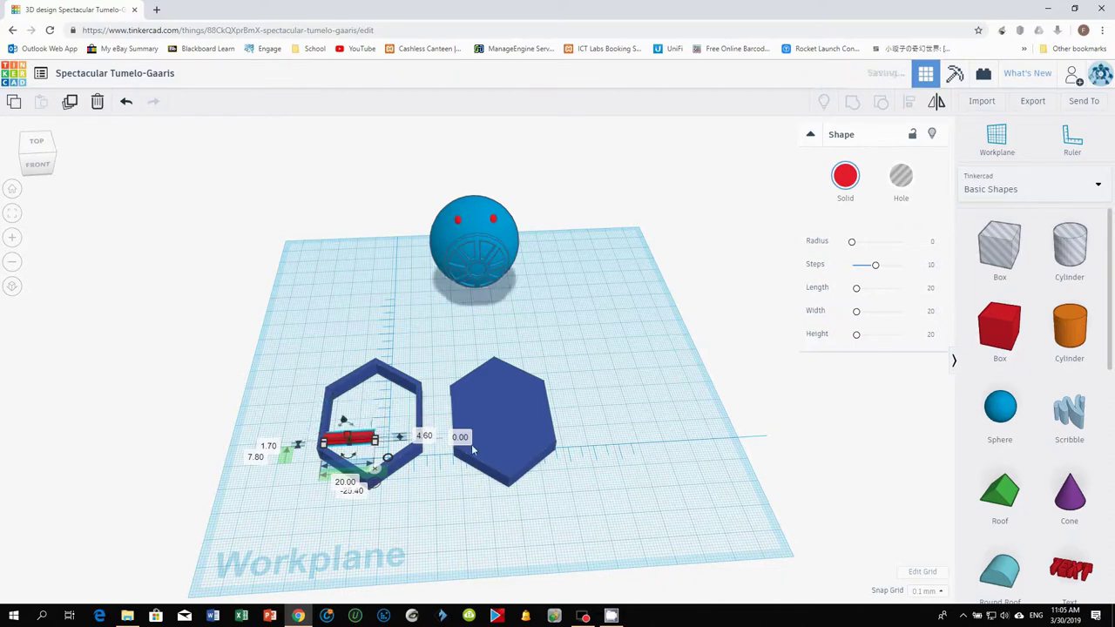
pyautogui.click(426, 436)
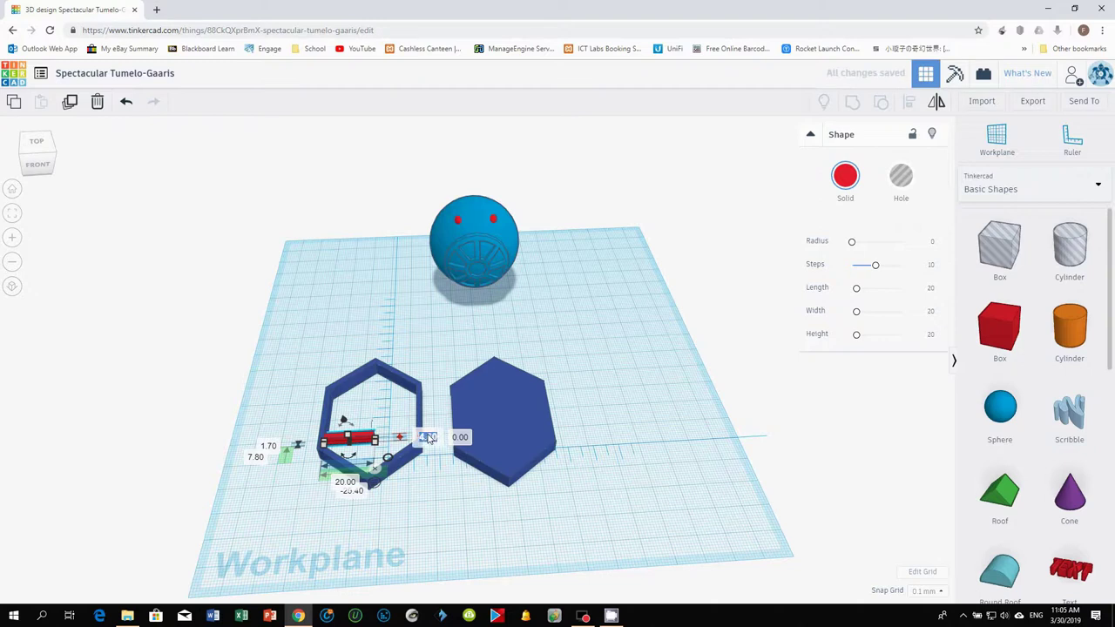
pyautogui.write('6')
pyautogui.press('Return')
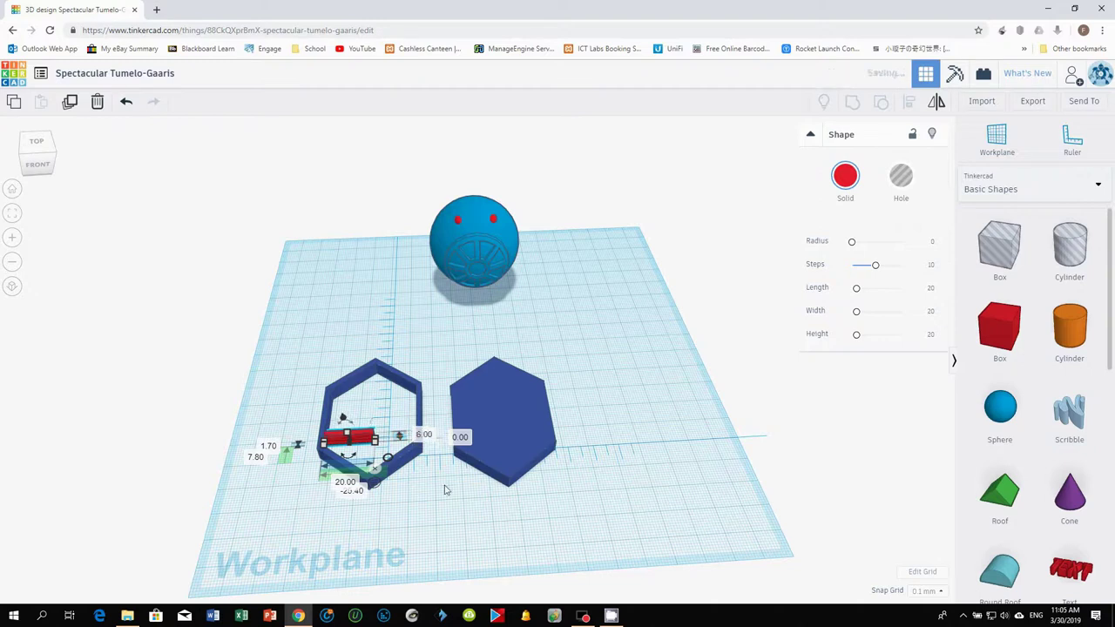
# Stretch the box into a crossbar about 37 by 2.6 mm and align it to the centre of the frame
pyautogui.moveTo(350, 436); pyautogui.dragTo(418, 427)
pyautogui.moveTo(285, 364); pyautogui.dragTo(386, 487)
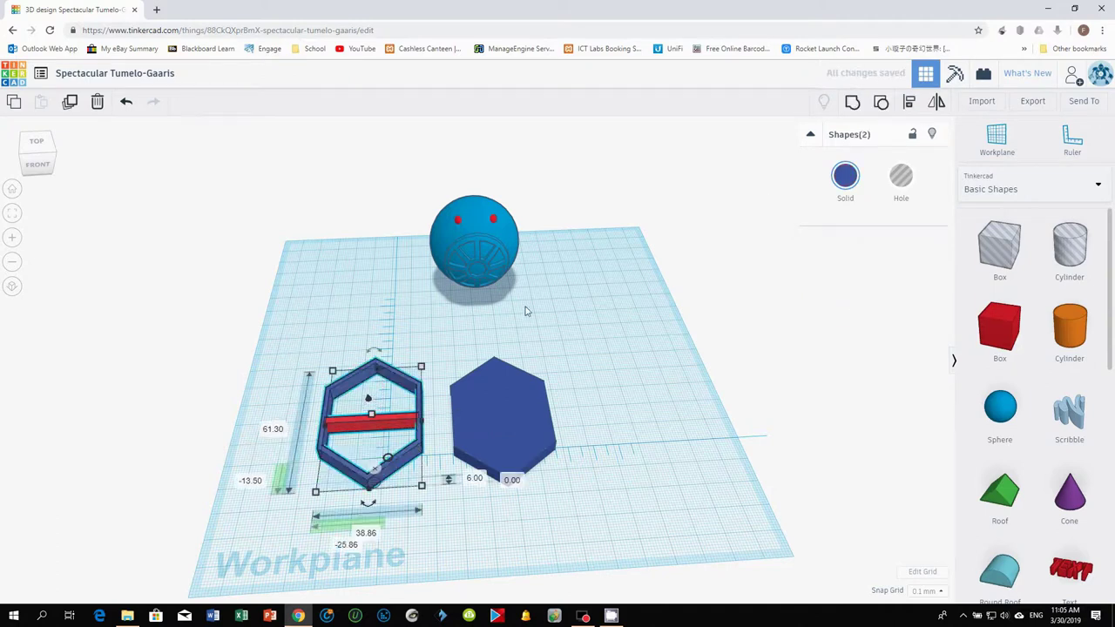
pyautogui.click(909, 103)
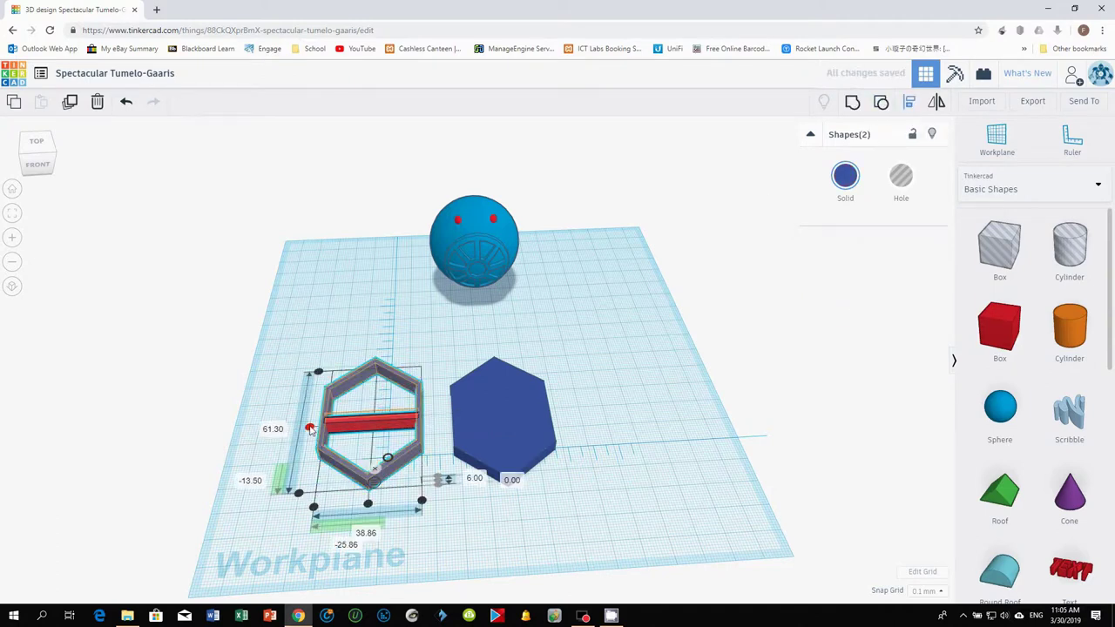
pyautogui.click(369, 504)
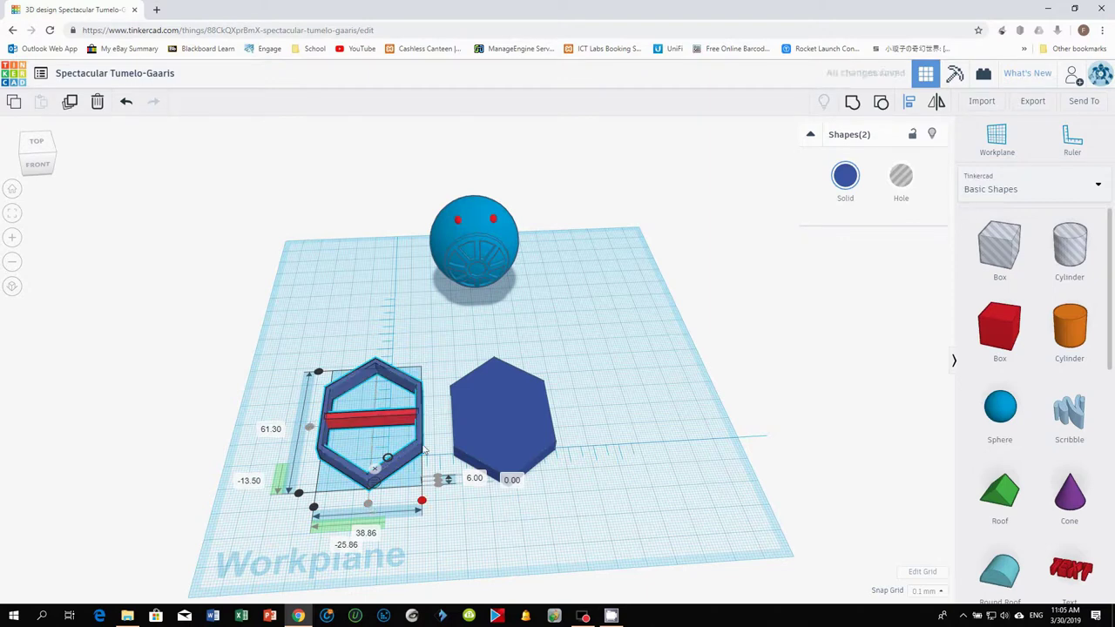
pyautogui.click(454, 519)
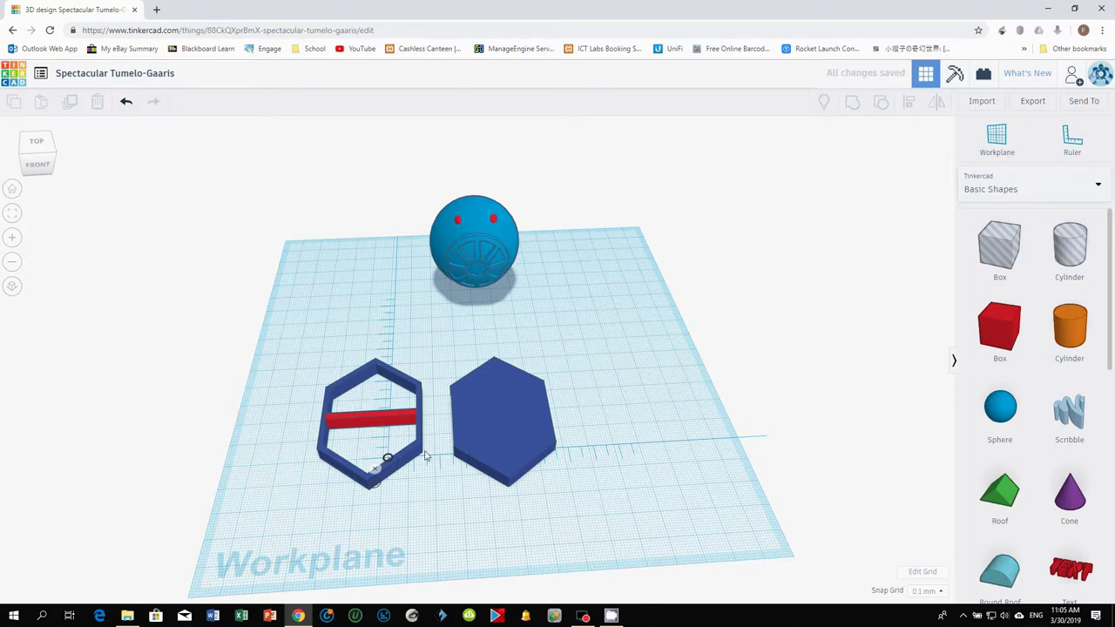
# Duplicate the crossbar, rotate the copy 45°, and stretch it diagonally across the frame to about 36.4 by 27.3 mm
pyautogui.moveTo(471, 537); pyautogui.dragTo(326, 614, button='right')
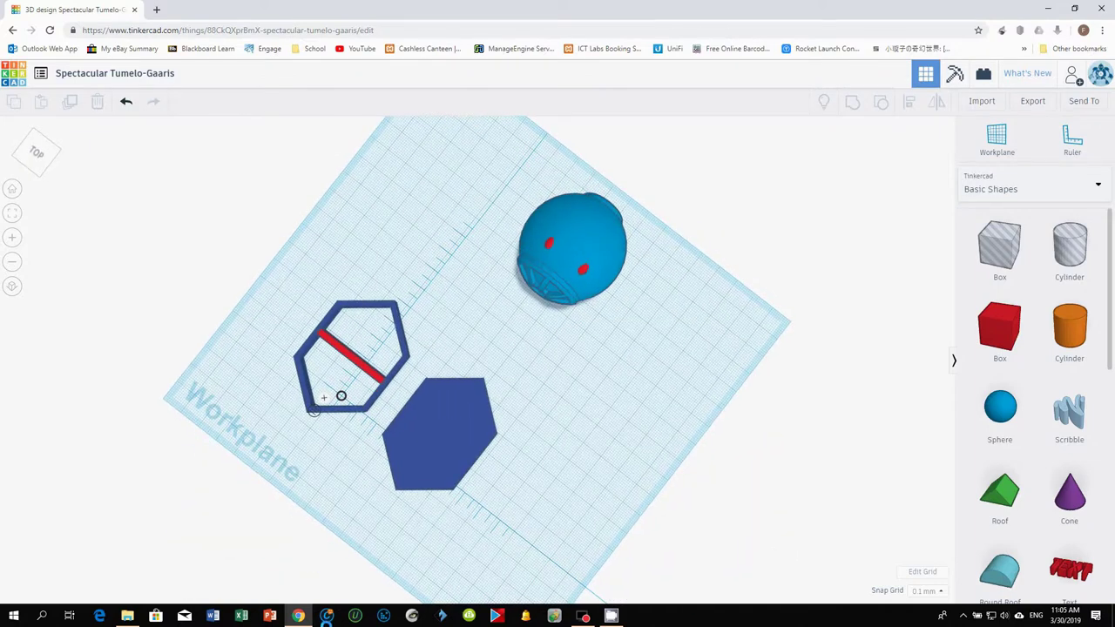
pyautogui.moveTo(394, 620); pyautogui.dragTo(618, 472, button='right')
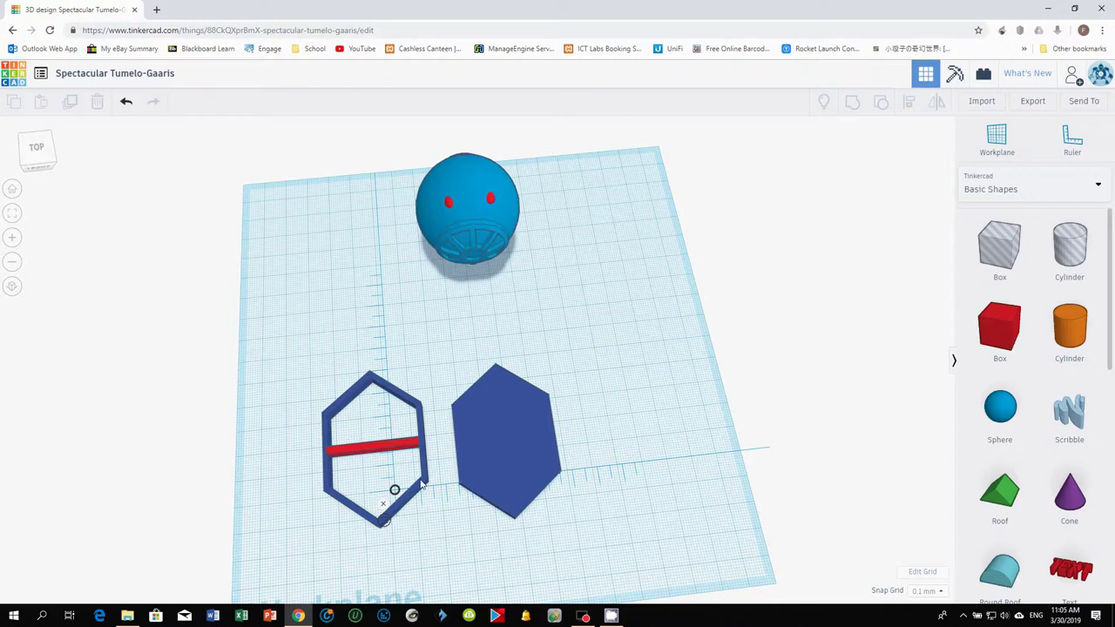
pyautogui.click(382, 448)
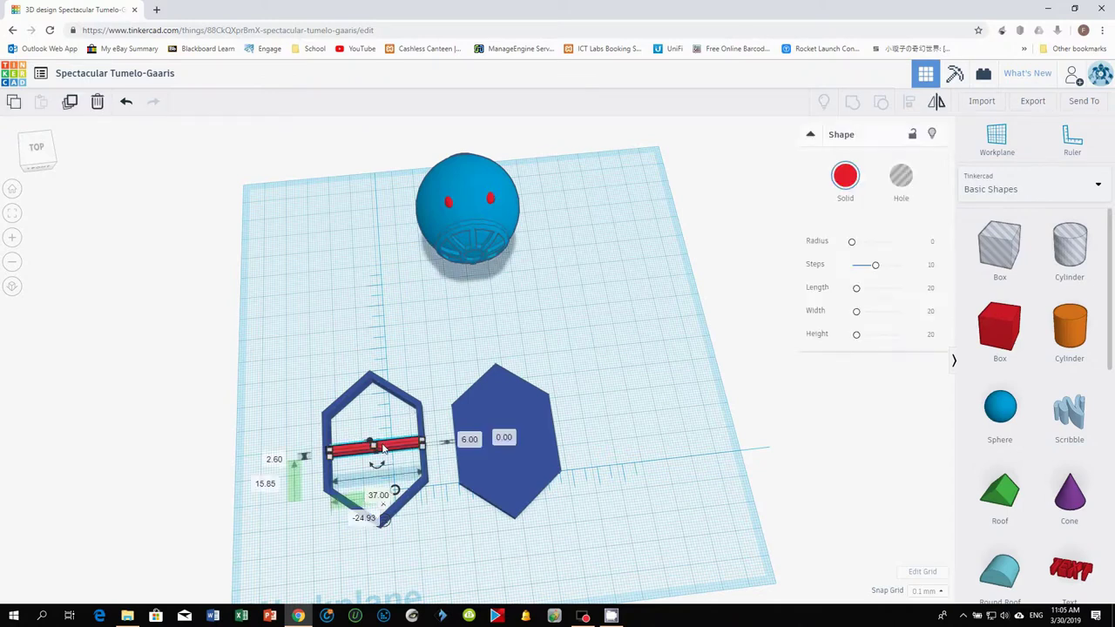
pyautogui.click(383, 447)
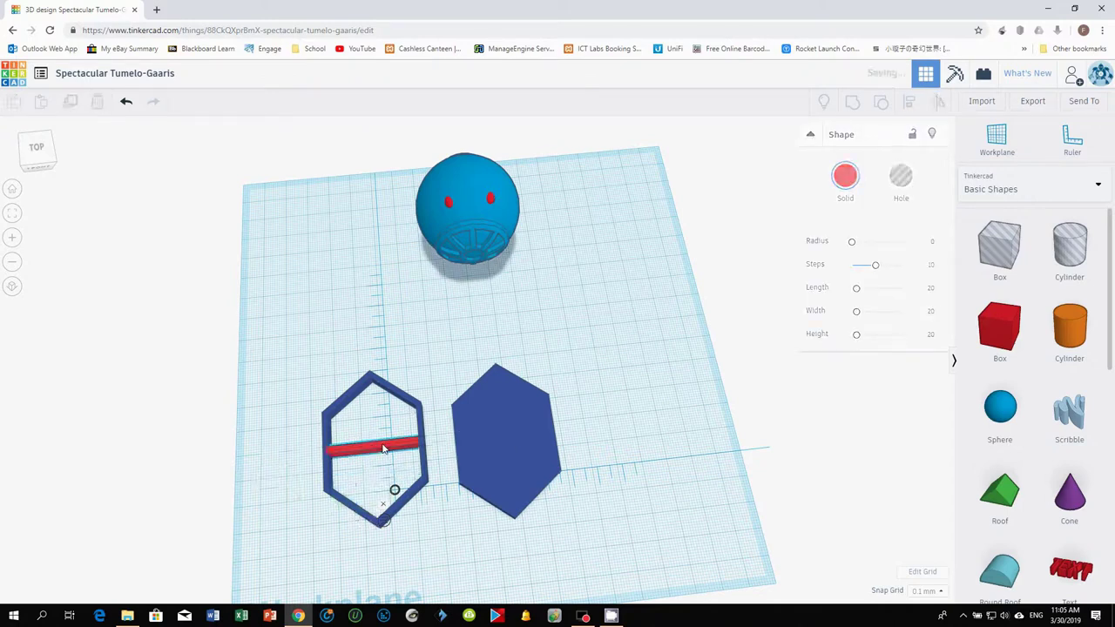
pyautogui.moveTo(380, 470); pyautogui.dragTo(358, 481)
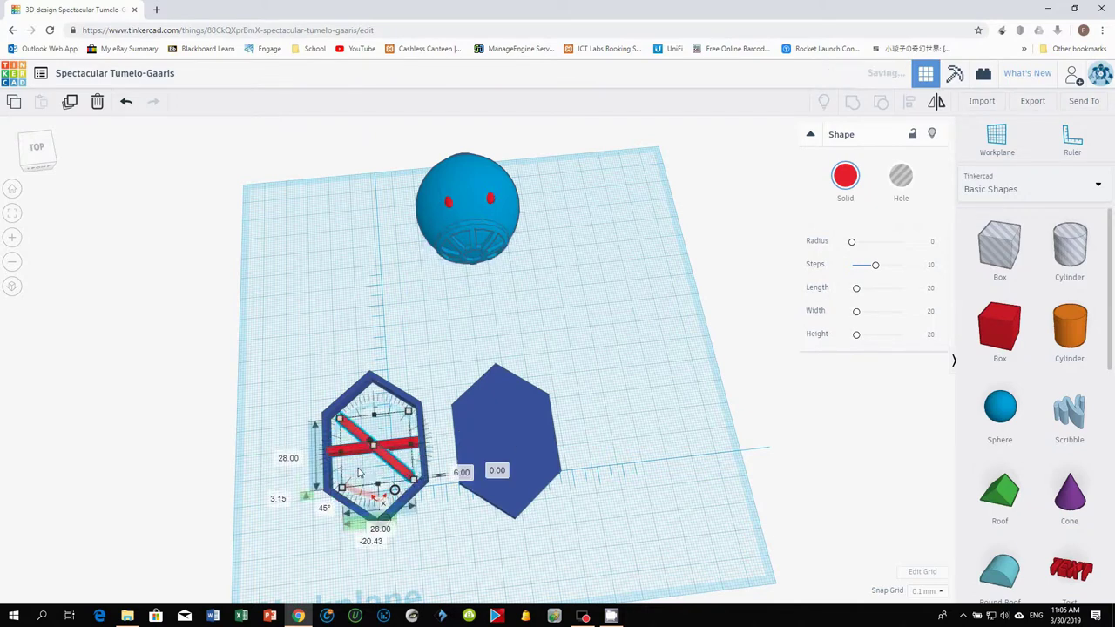
pyautogui.moveTo(329, 424); pyautogui.dragTo(329, 421)
pyautogui.moveTo(415, 486); pyautogui.dragTo(424, 481)
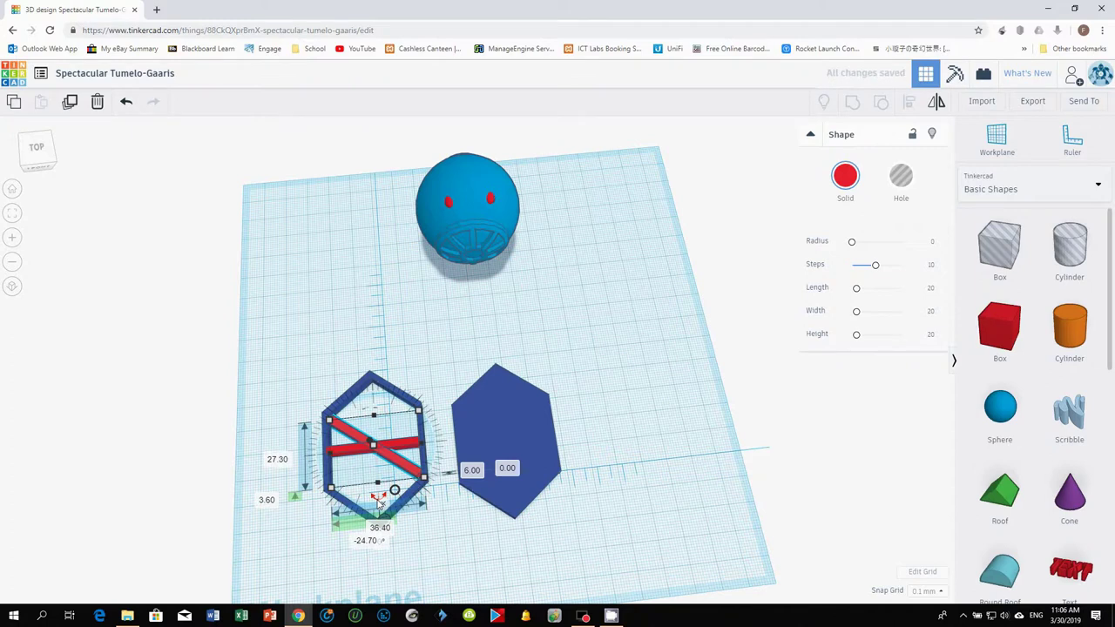
pyautogui.moveTo(379, 501); pyautogui.dragTo(364, 484)
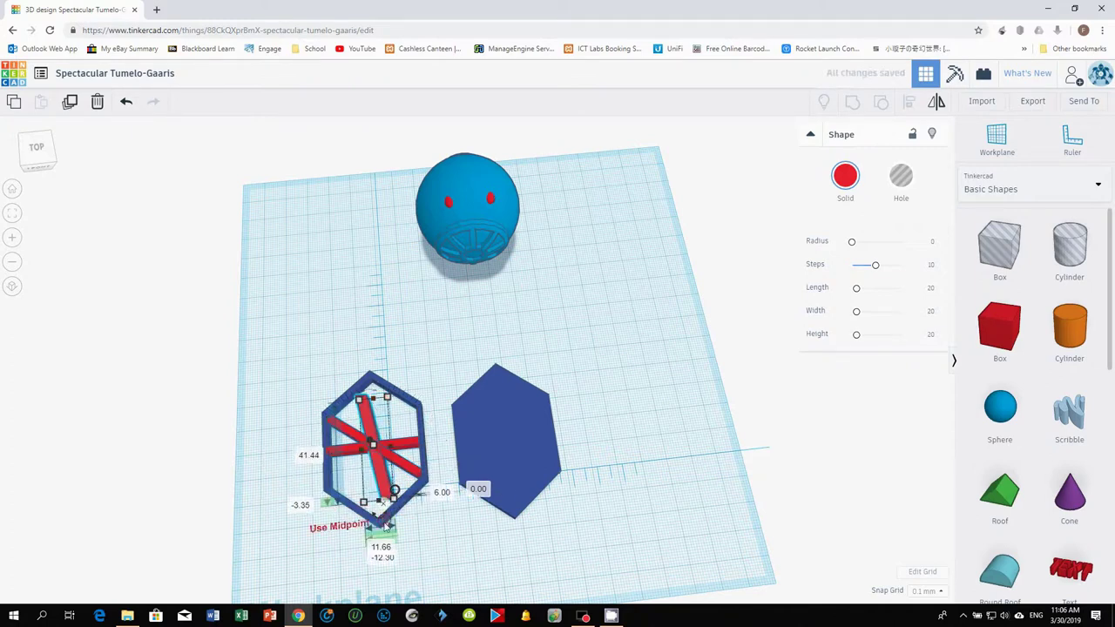
pyautogui.click(389, 399)
pyautogui.moveTo(388, 399); pyautogui.dragTo(378, 406)
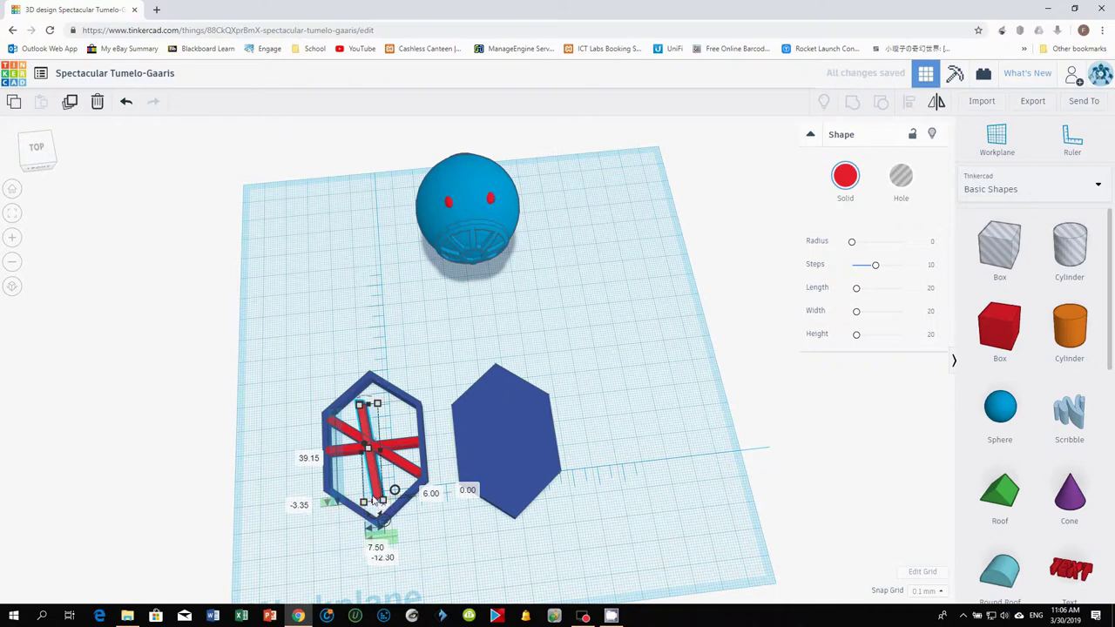
pyautogui.press('Delete')
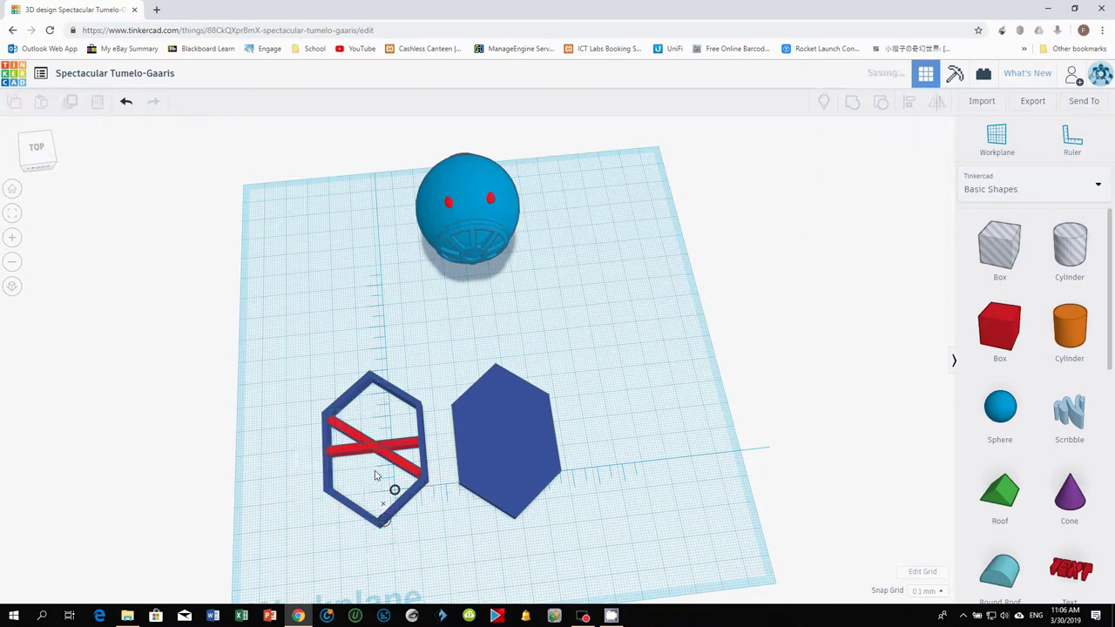
# Duplicate the horizontal crossbar, rotate the copy to the opposite diagonal, and stretch it across the frame to about 36 by 33.3 mm
pyautogui.click(346, 451)
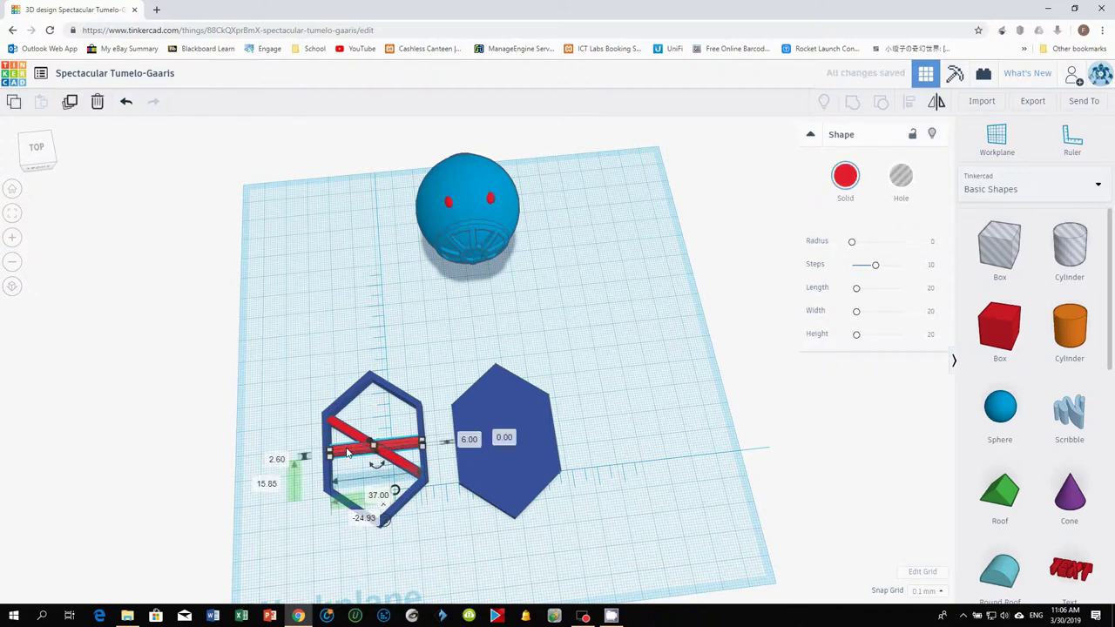
pyautogui.moveTo(382, 473); pyautogui.dragTo(393, 468)
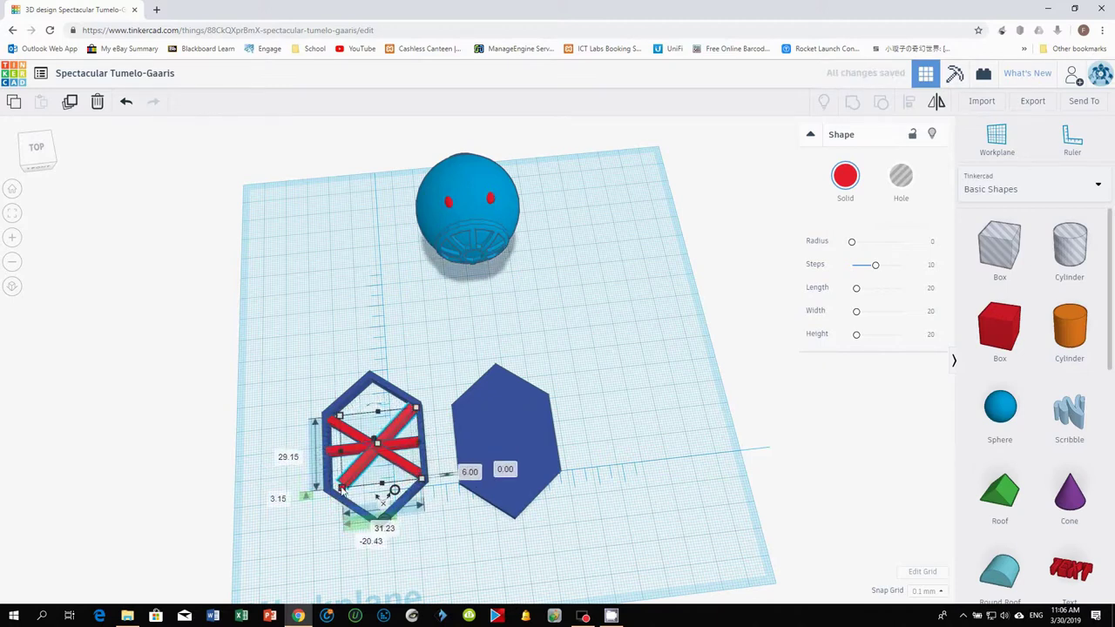
pyautogui.moveTo(342, 487); pyautogui.dragTo(332, 497)
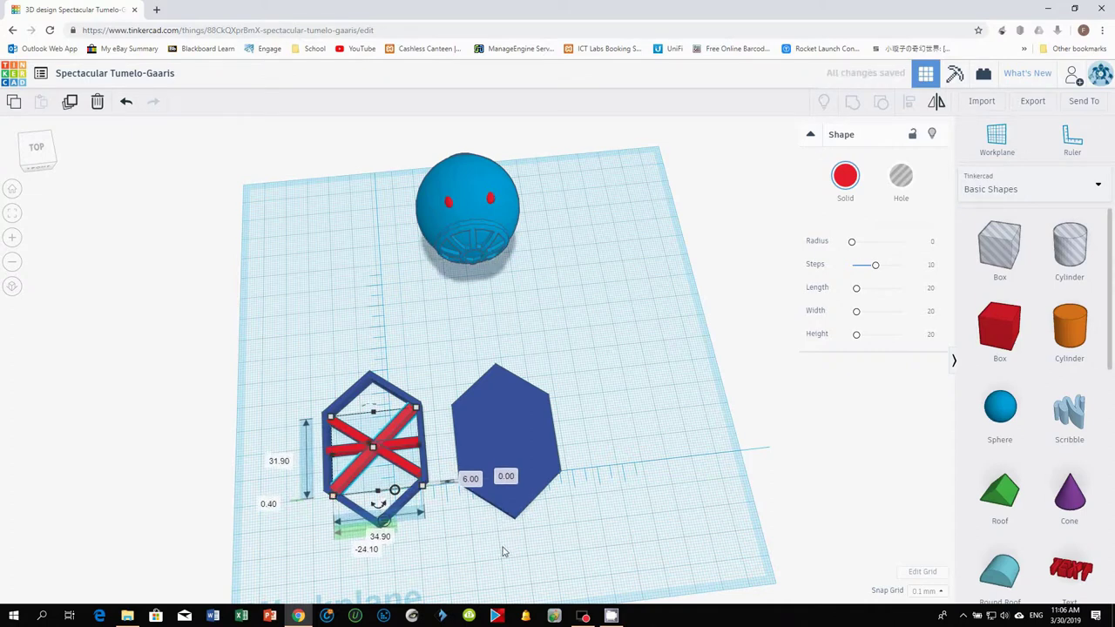
pyautogui.click(449, 537)
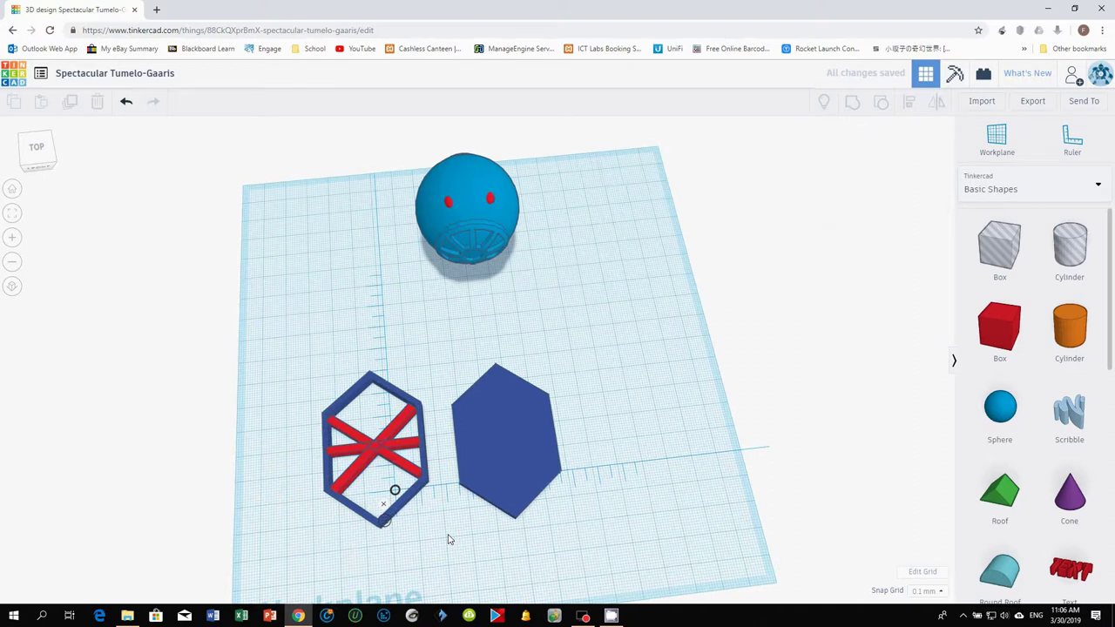
pyautogui.moveTo(430, 547); pyautogui.dragTo(435, 429, button='right')
pyautogui.click(436, 427)
pyautogui.moveTo(437, 420); pyautogui.dragTo(435, 421)
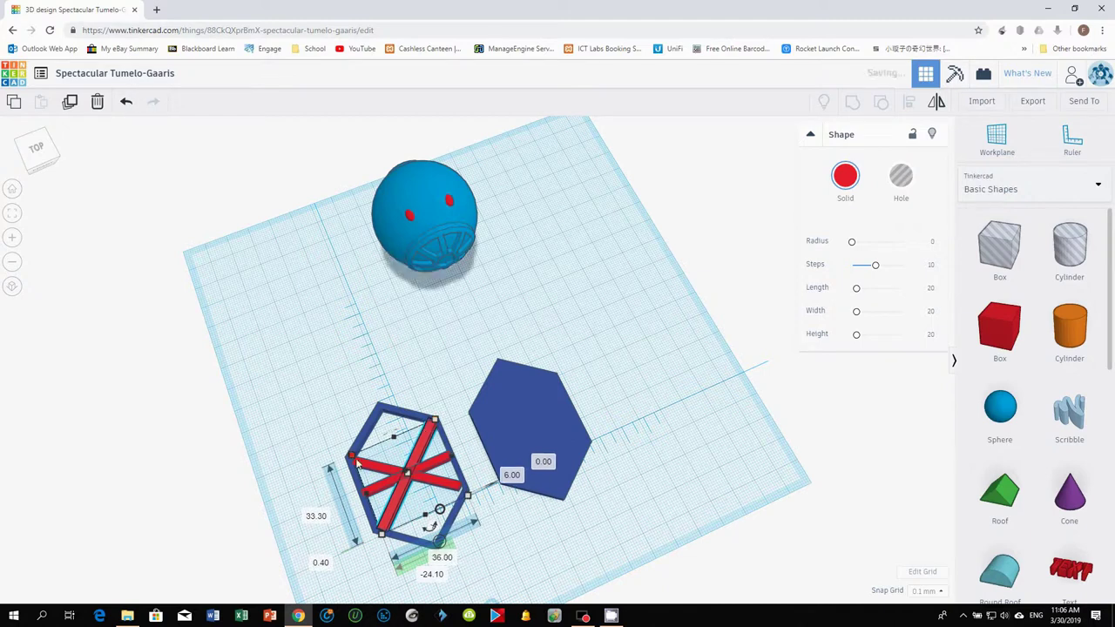
# Stretch the first diagonal bar to about 37 by 30 mm so its end meets the frame's corner
pyautogui.moveTo(357, 463); pyautogui.dragTo(474, 505, button='right')
pyautogui.click(498, 479)
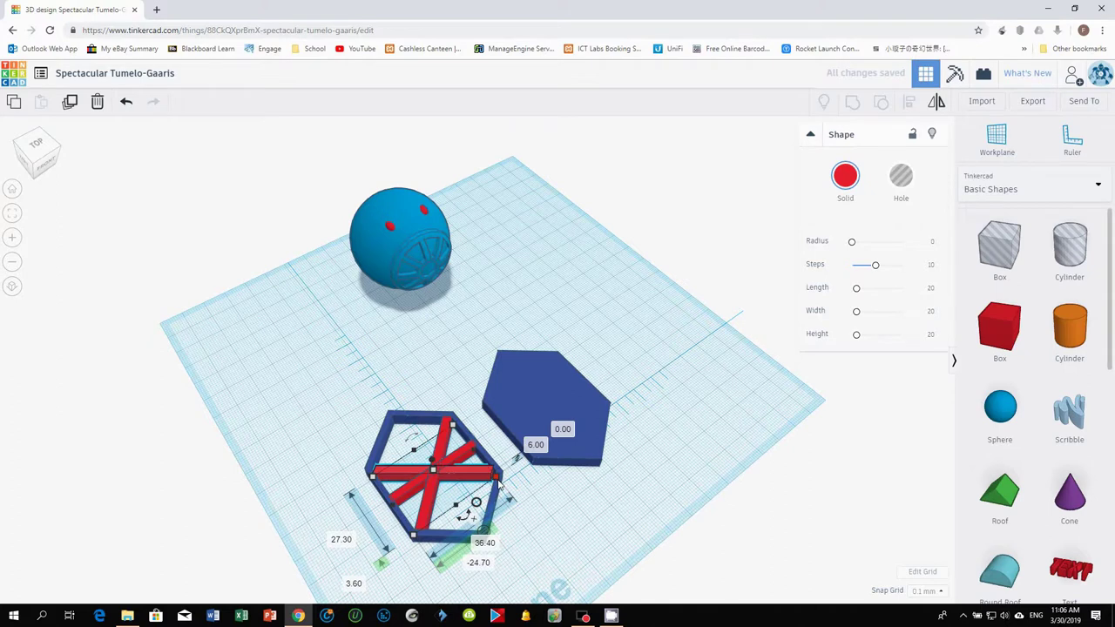
pyautogui.moveTo(498, 482); pyautogui.dragTo(503, 486)
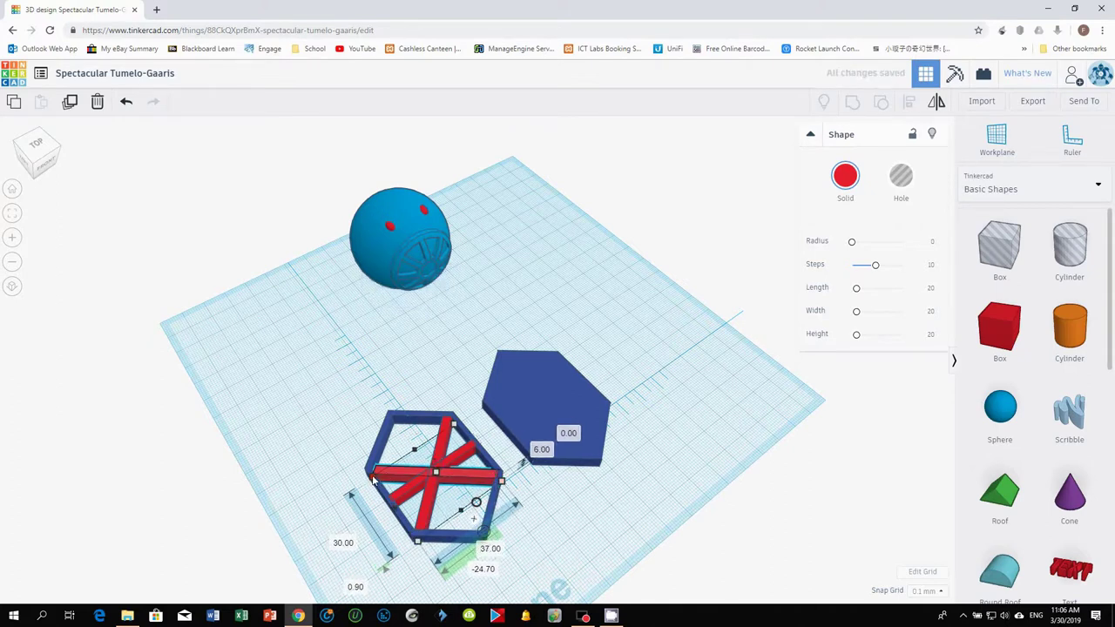
# Nudge the end of the first diagonal bar for a closer fit against the hexagonal frame's corner
pyautogui.moveTo(374, 479); pyautogui.dragTo(370, 471)
pyautogui.click(369, 509)
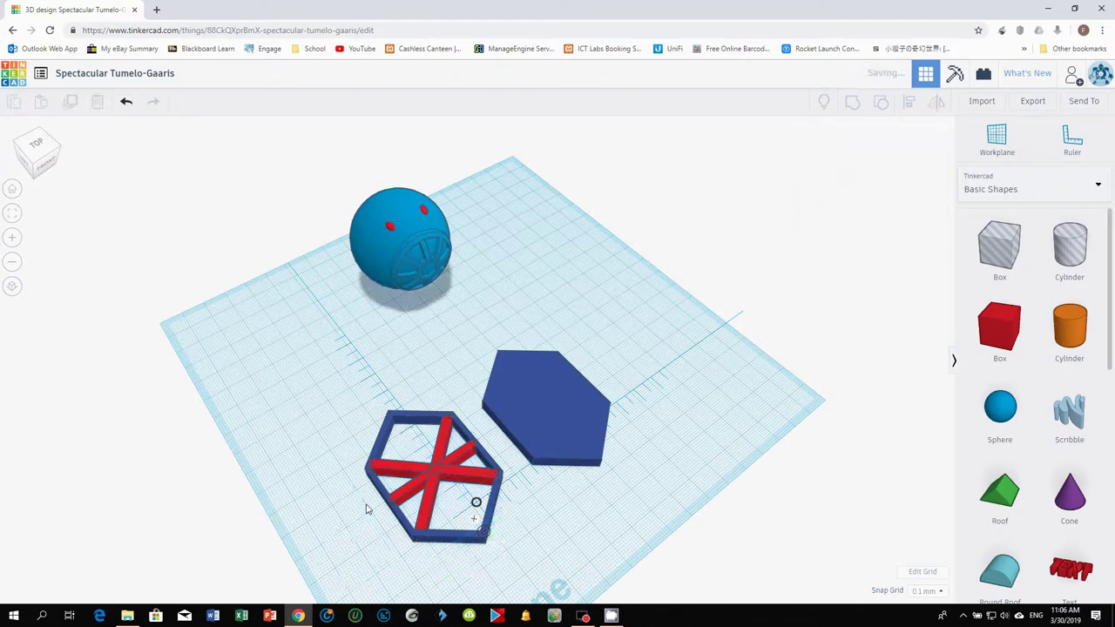
pyautogui.scroll(3, 413, 571)
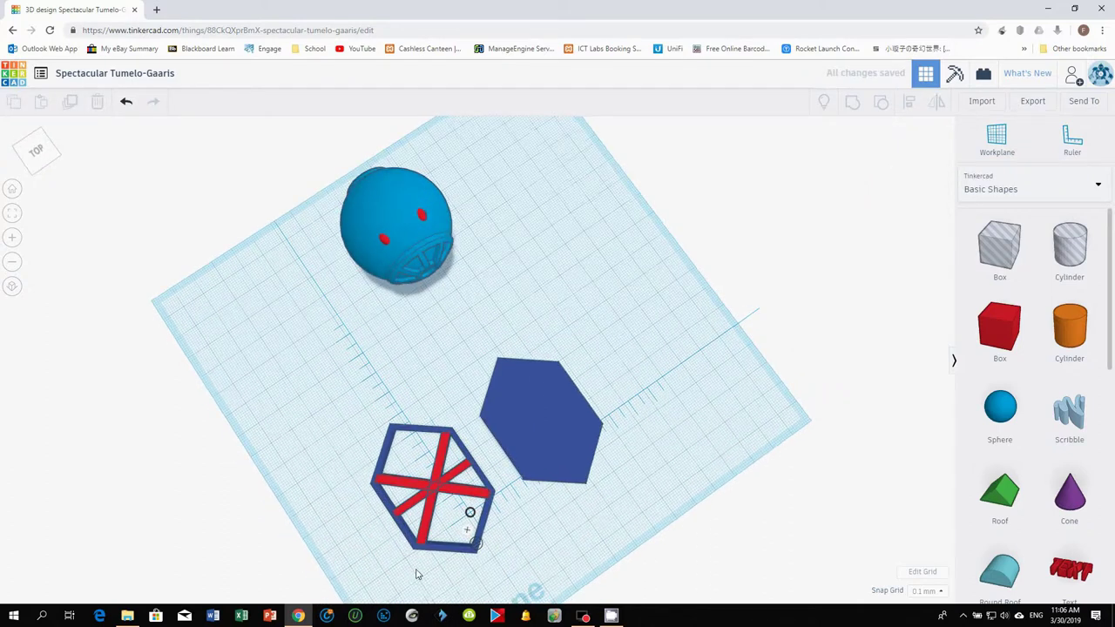
pyautogui.moveTo(519, 498); pyautogui.dragTo(415, 508, button='right')
# Set the solid hexagon's height to 4 mm
pyautogui.click(498, 465)
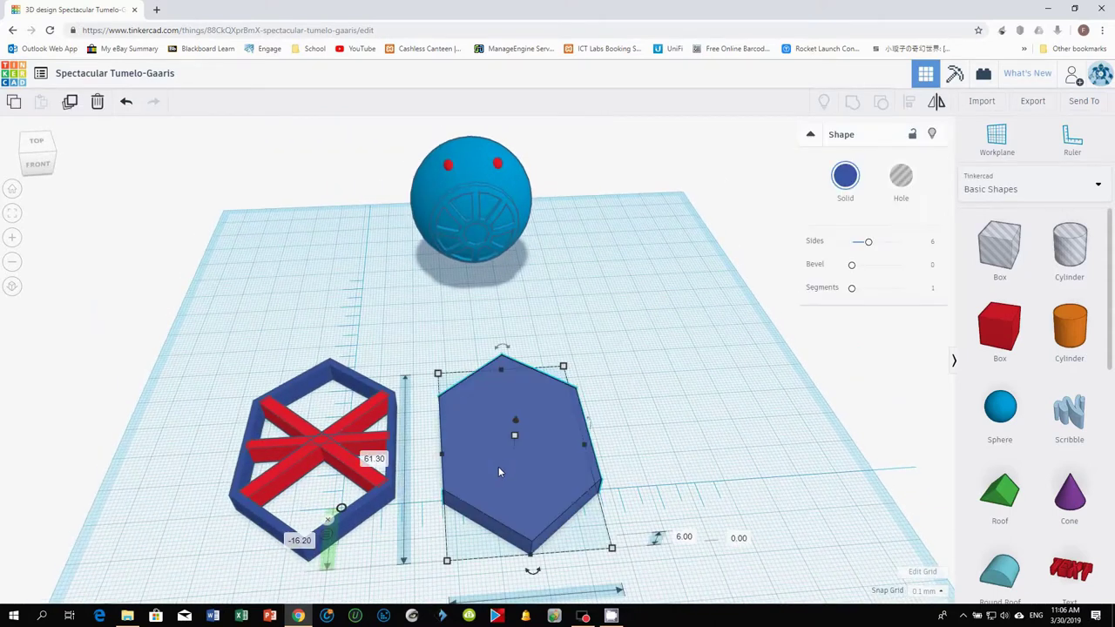
pyautogui.moveTo(635, 486); pyautogui.dragTo(659, 403, button='right')
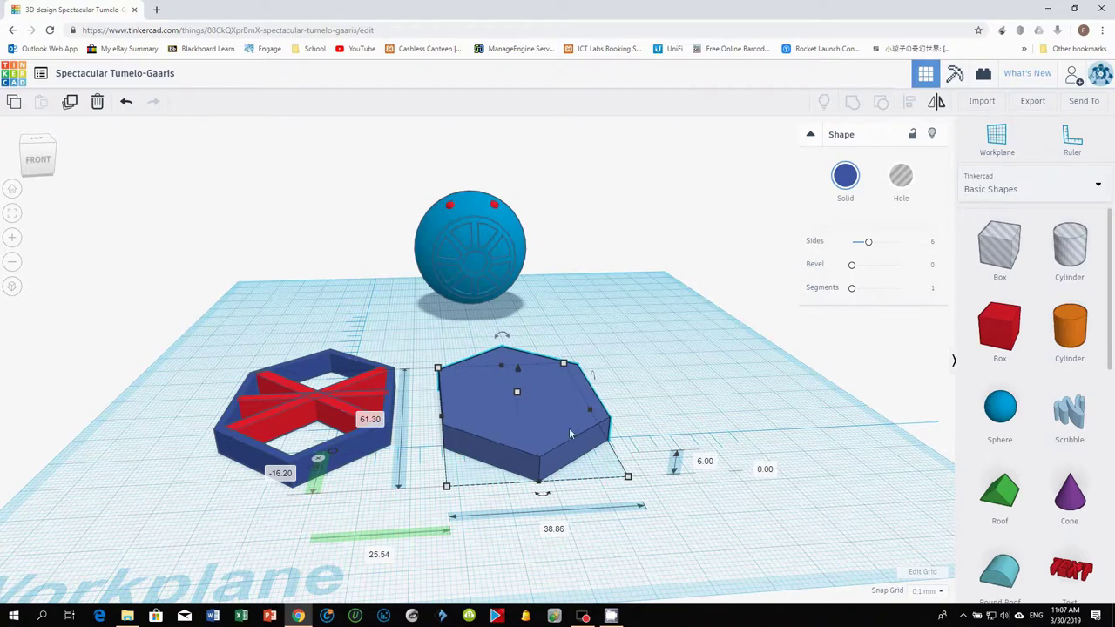
pyautogui.click(704, 462)
pyautogui.write('4')
pyautogui.press('Return')
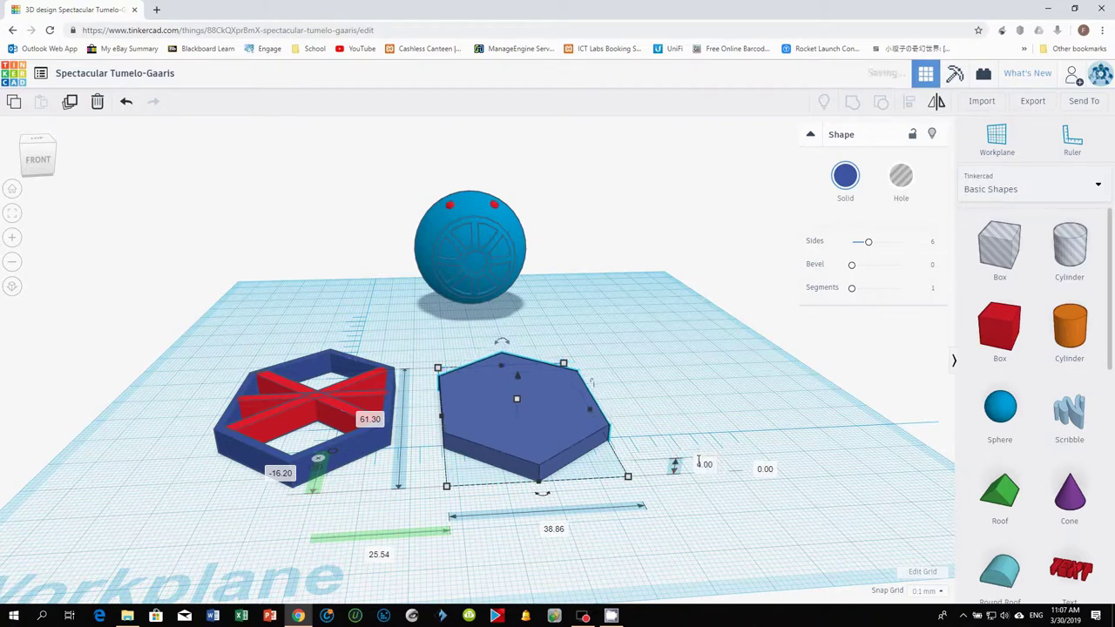
# Move the solid hexagon into the crossbarred frame and align all five shapes to their common centre, including in height
pyautogui.moveTo(538, 423); pyautogui.dragTo(318, 422)
pyautogui.moveTo(198, 335); pyautogui.dragTo(365, 492)
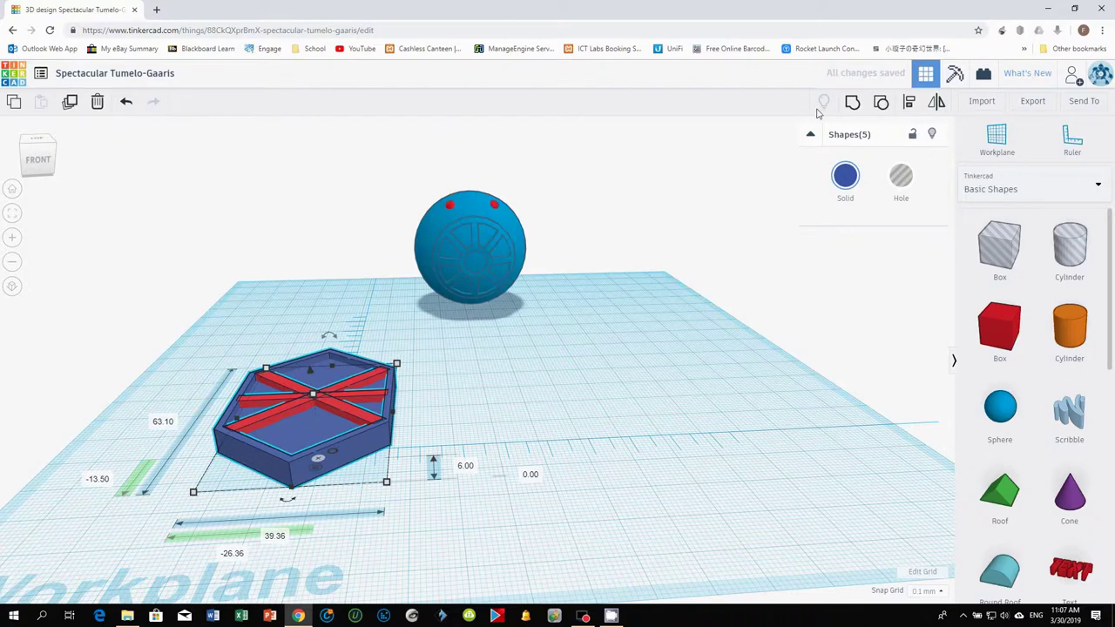
pyautogui.click(909, 102)
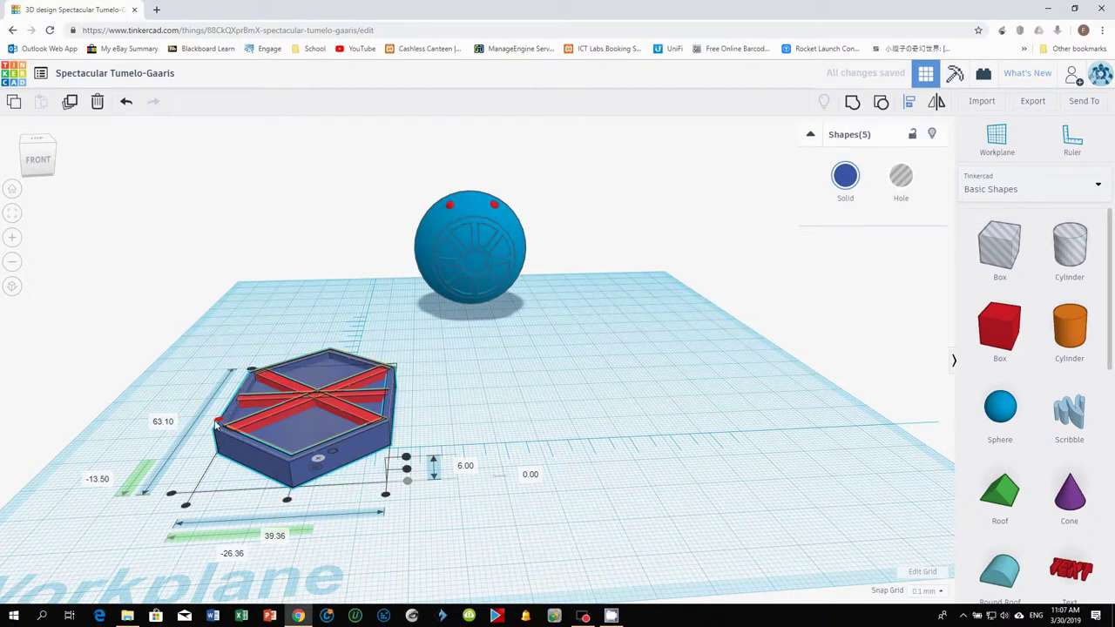
pyautogui.click(216, 422)
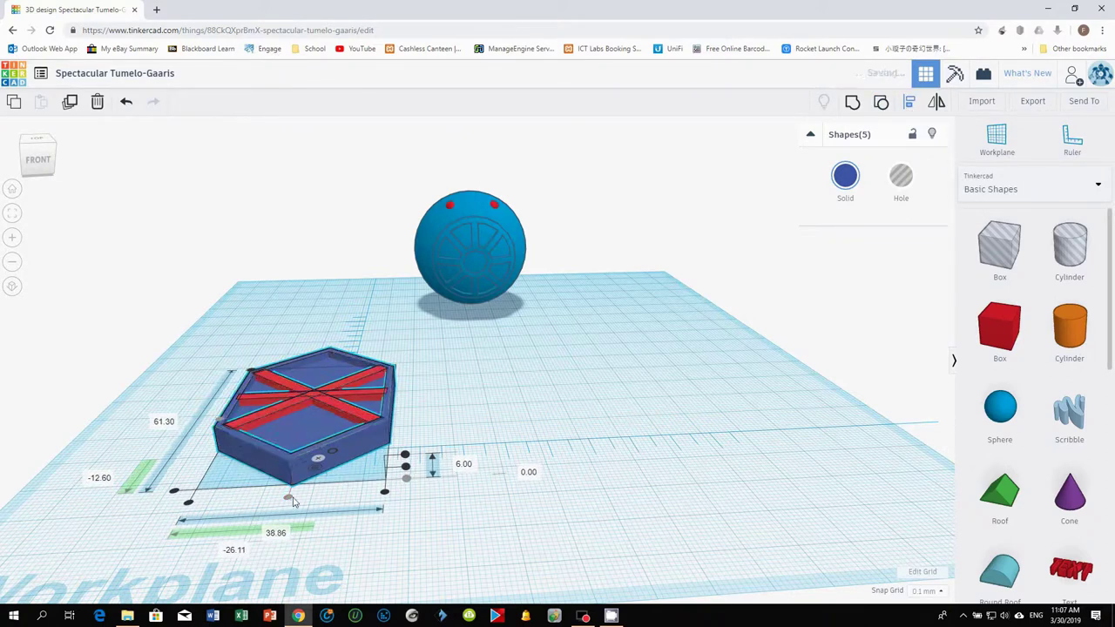
pyautogui.click(406, 467)
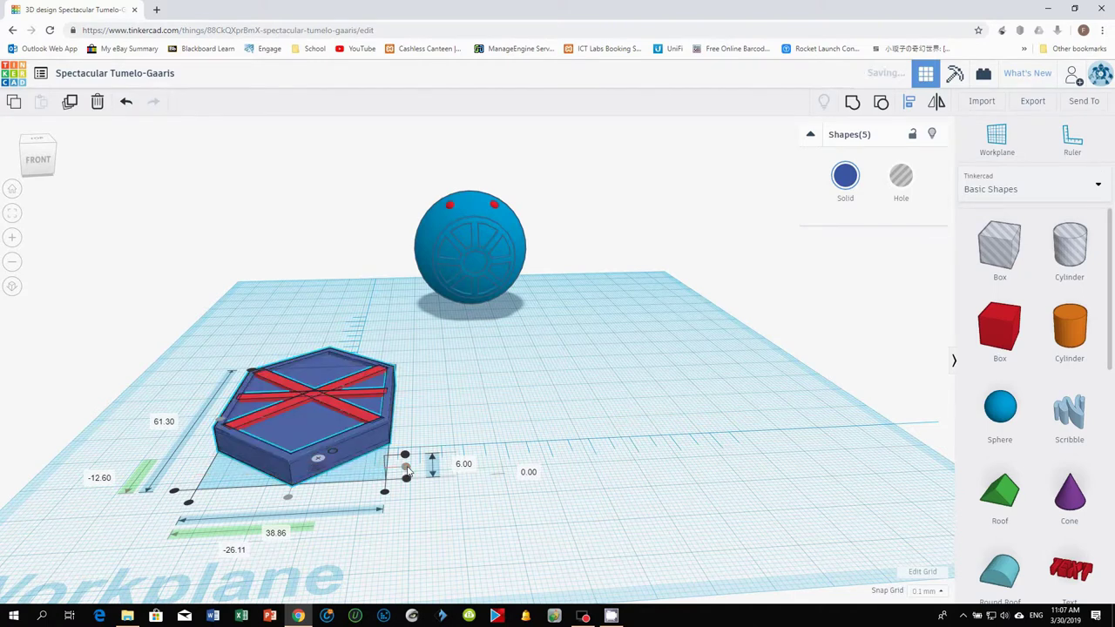
pyautogui.moveTo(473, 375); pyautogui.dragTo(364, 371, button='right')
pyautogui.moveTo(338, 301); pyautogui.dragTo(329, 337, button='right')
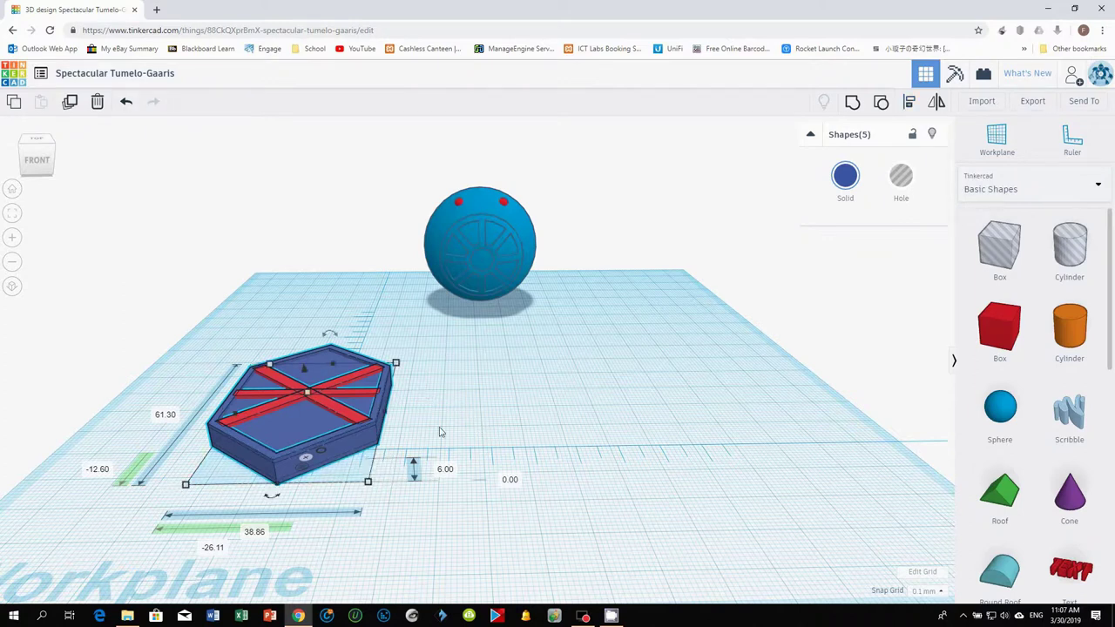
pyautogui.click(418, 514)
pyautogui.moveTo(418, 514); pyautogui.dragTo(333, 441, button='right')
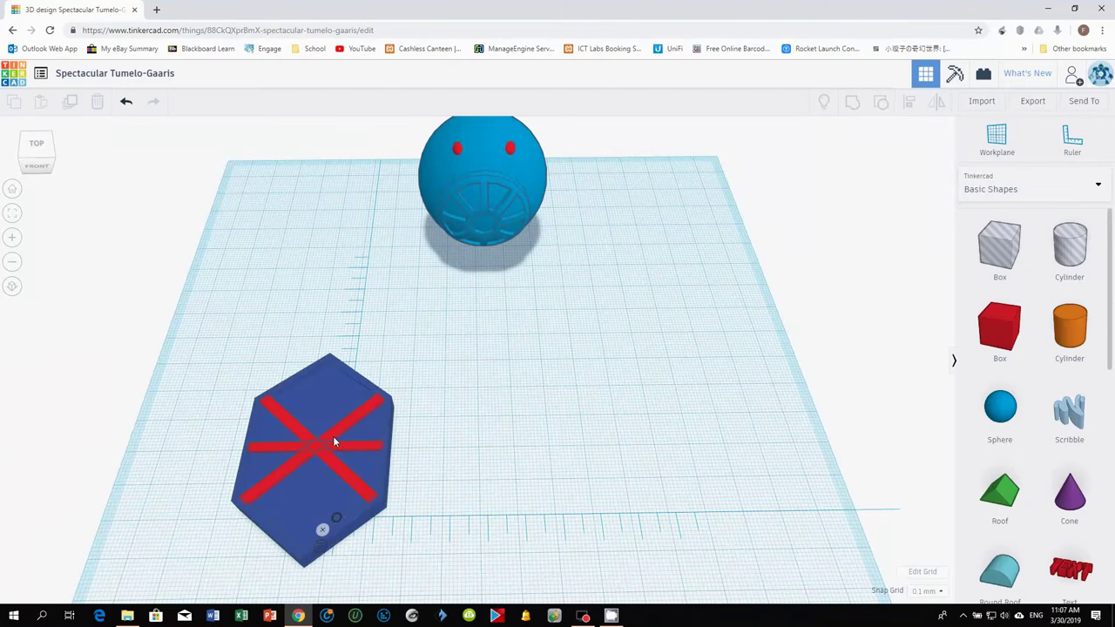
# Add a six-sided polygon, scale it down to about 10.9 by 12.6 mm, and set its height to 6 mm
pyautogui.scroll(-4, 1069, 474)
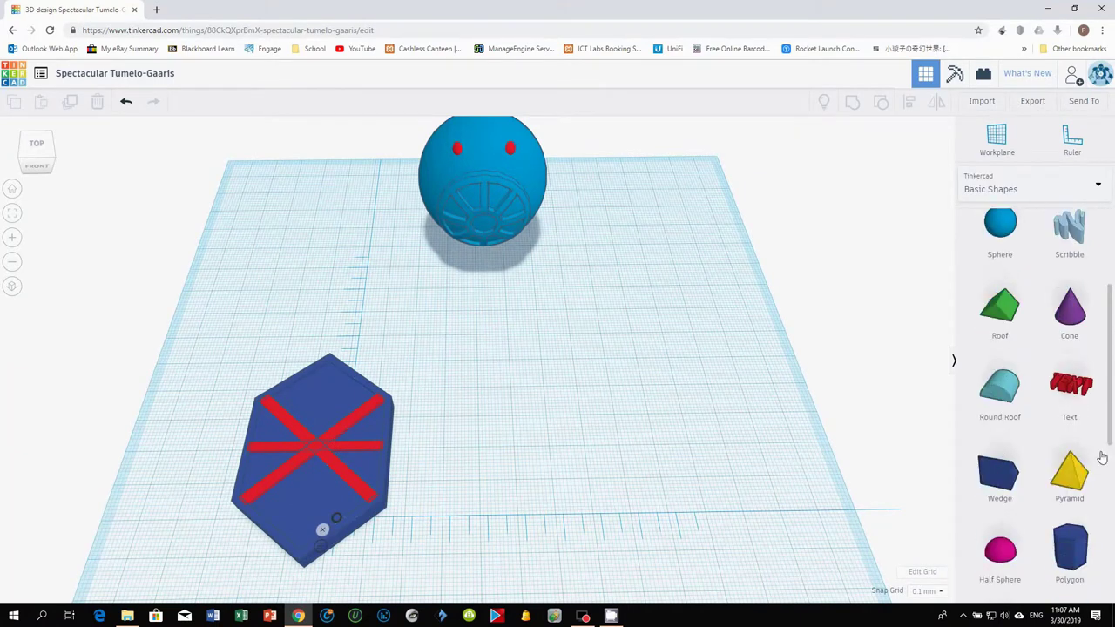
pyautogui.moveTo(1069, 474); pyautogui.dragTo(478, 463)
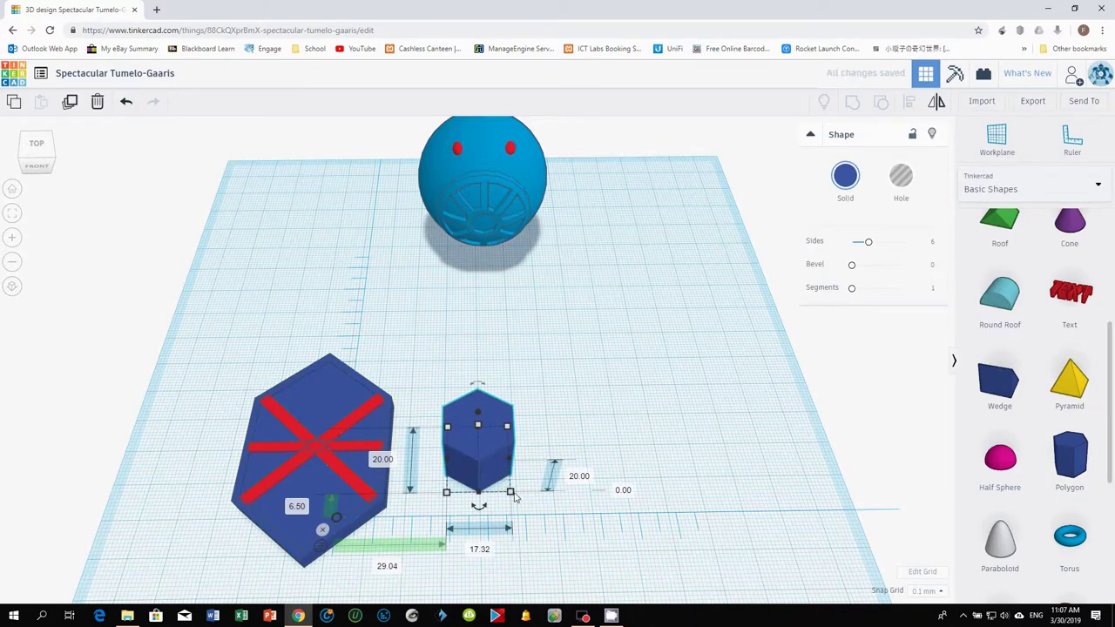
pyautogui.moveTo(478, 427)
pyautogui.keyDown('shift'); pyautogui.mouseDown()
pyautogui.moveTo(480, 457)
pyautogui.moveTo(478, 438)
pyautogui.mouseUp(); pyautogui.keyUp('shift')
pyautogui.click(561, 469)
pyautogui.write('6')
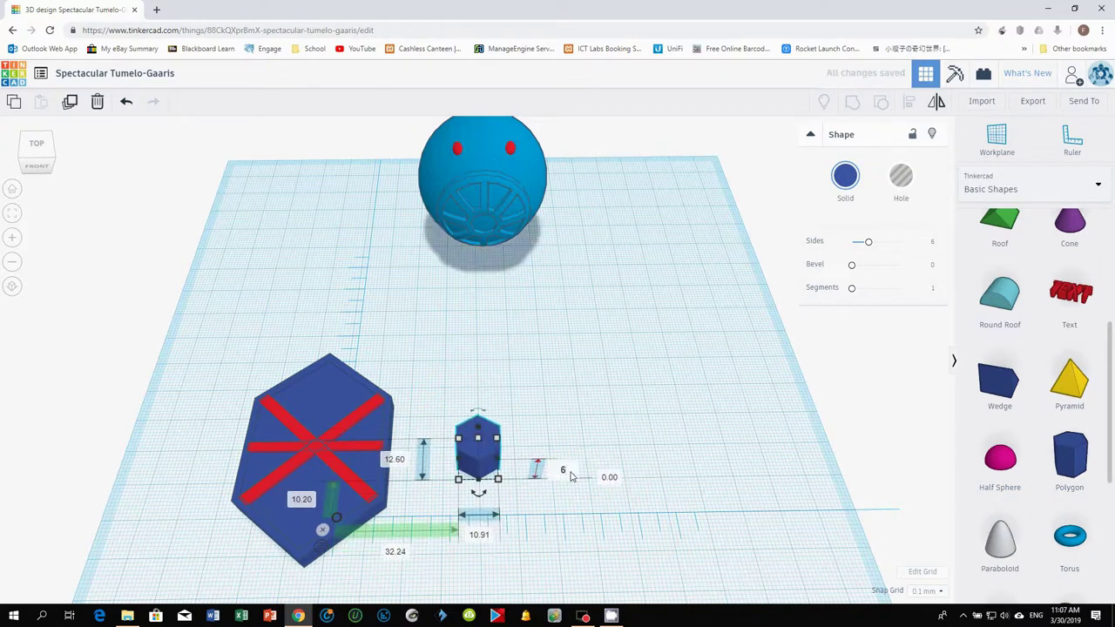
pyautogui.press('Return')
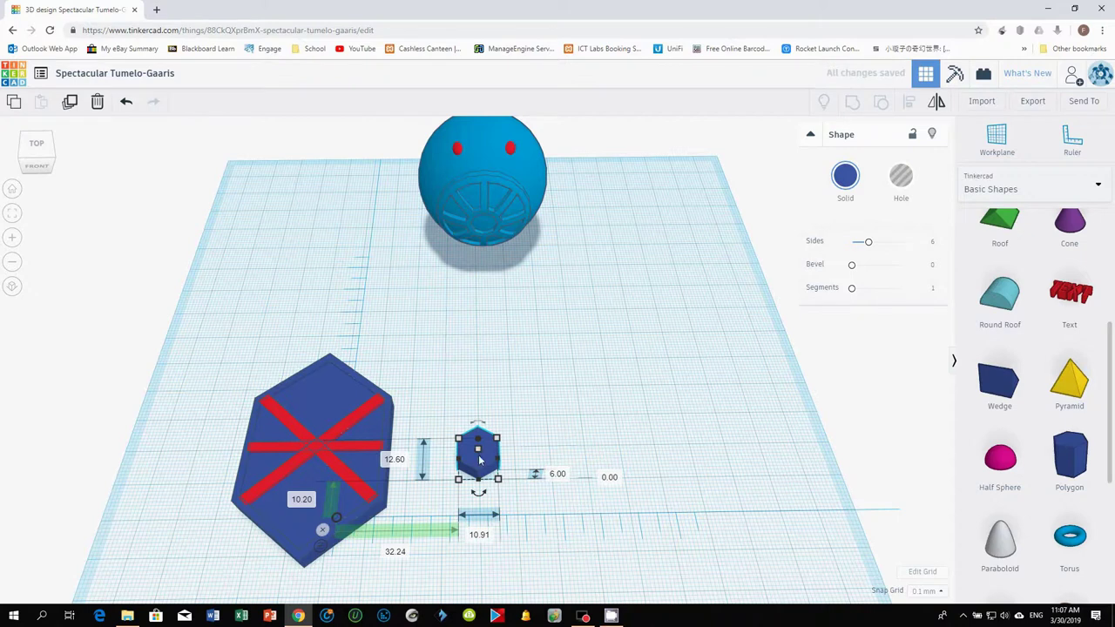
# Move the small hexagon onto the crossing of the bars and centre-align it with the wing panel's other shapes
pyautogui.moveTo(484, 461); pyautogui.dragTo(316, 459)
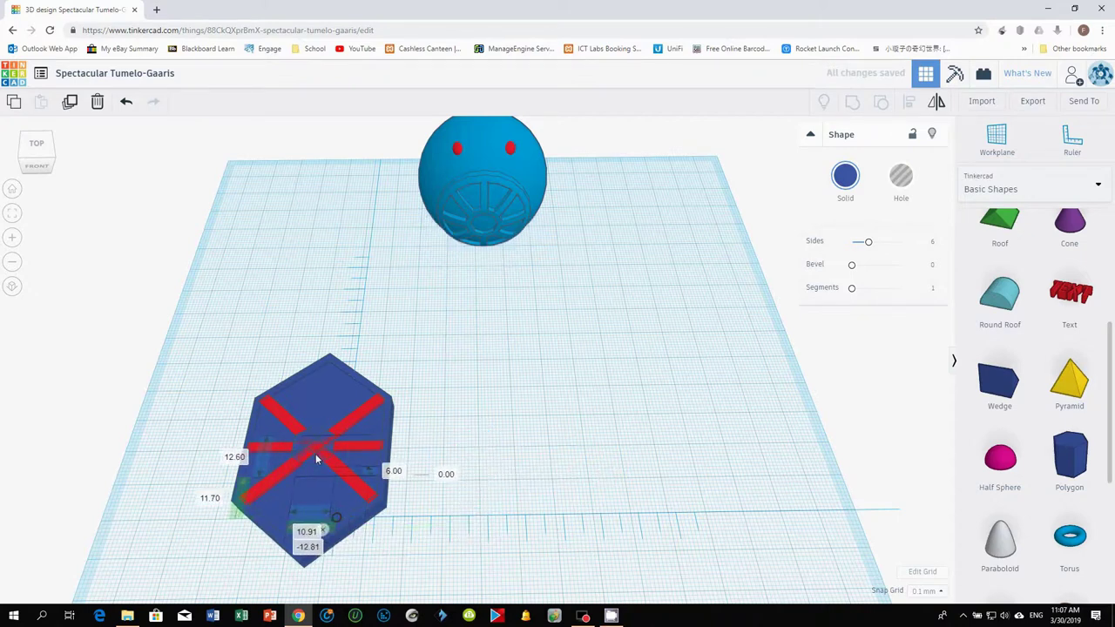
pyautogui.moveTo(213, 357); pyautogui.dragTo(451, 565)
pyautogui.click(910, 101)
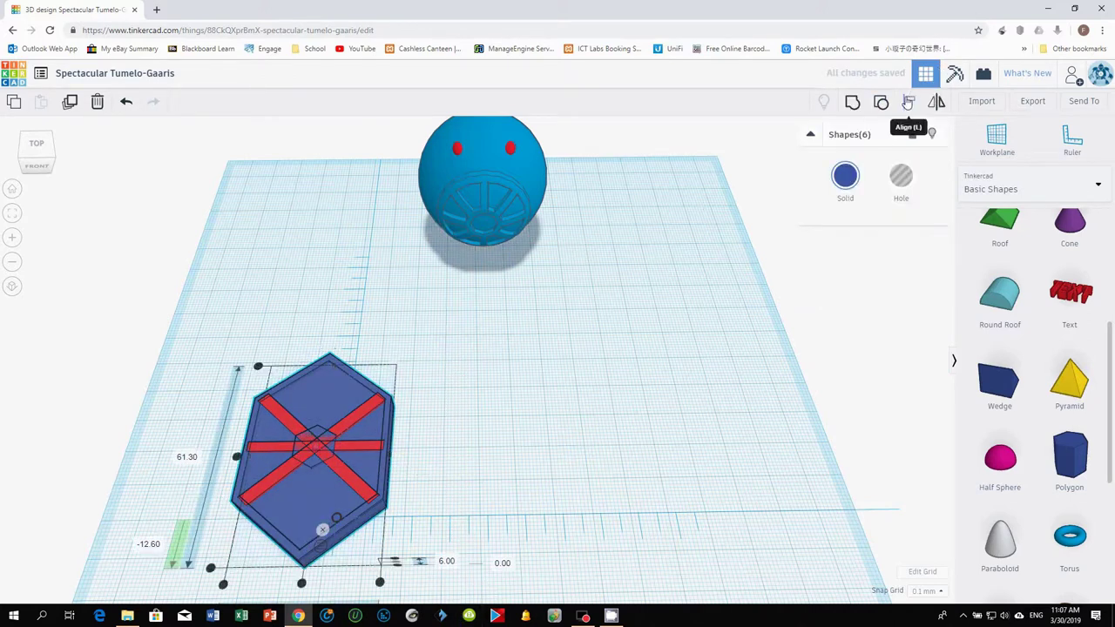
pyautogui.click(236, 458)
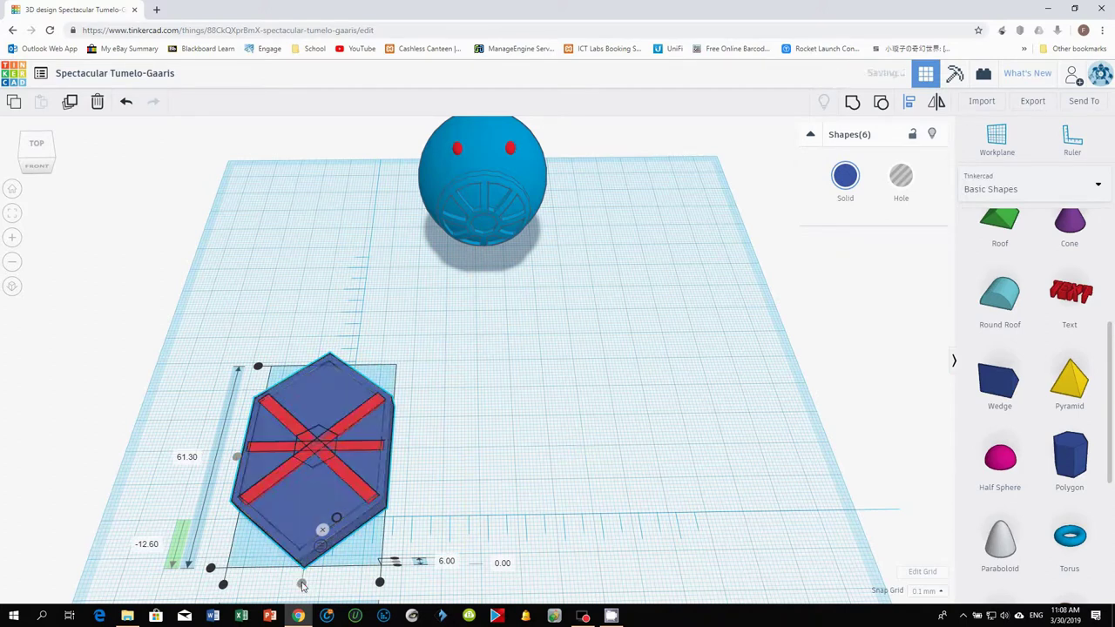
pyautogui.click(500, 453)
pyautogui.moveTo(493, 456)
pyautogui.mouseDown(button='right')
pyautogui.moveTo(491, 323)
pyautogui.moveTo(465, 428)
pyautogui.moveTo(519, 473)
pyautogui.moveTo(473, 455)
pyautogui.mouseUp(button='right')
# Group the six wing panel shapes into one and rotate the panel upright so its face points sideways
pyautogui.moveTo(213, 351); pyautogui.dragTo(460, 539)
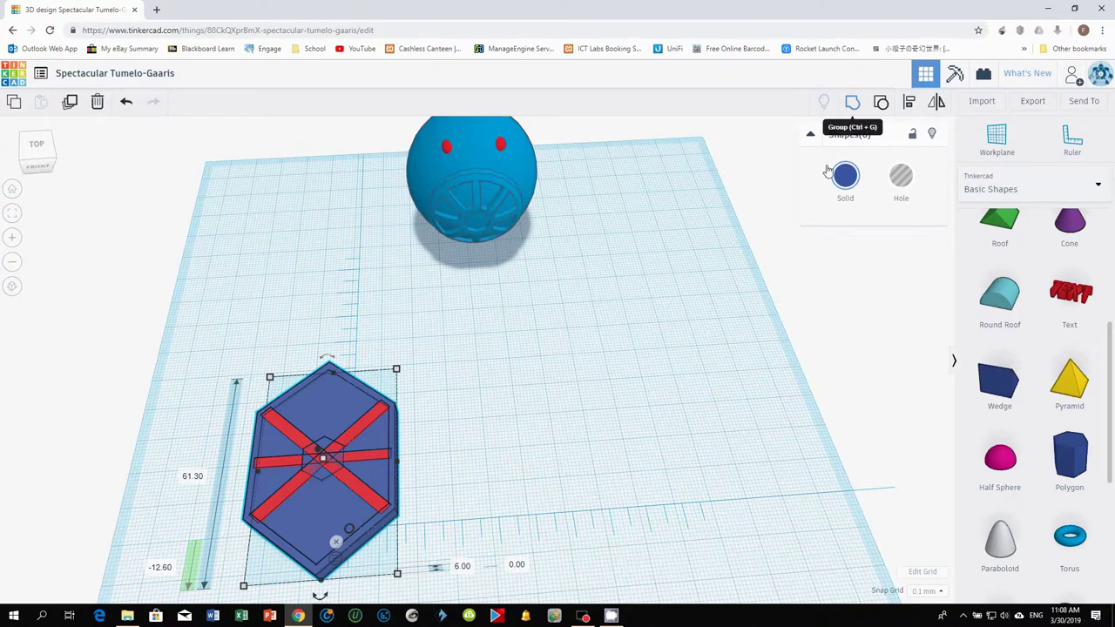
pyautogui.moveTo(604, 392); pyautogui.dragTo(328, 340, button='right')
pyautogui.moveTo(327, 340); pyautogui.dragTo(365, 359)
pyautogui.moveTo(366, 358); pyautogui.dragTo(523, 451, button='right')
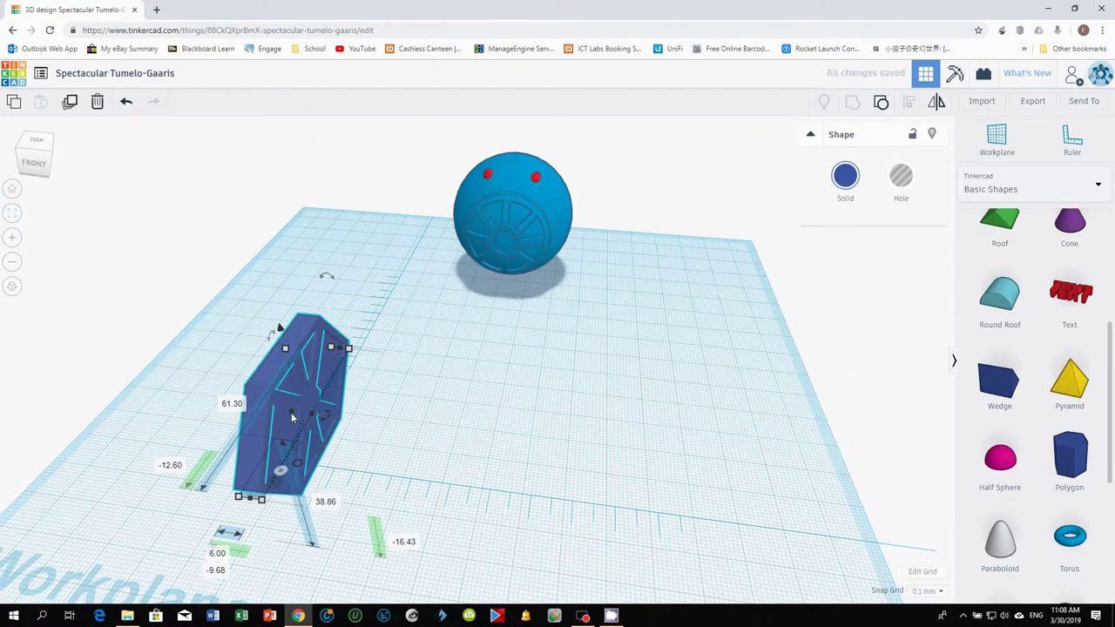
# Move the upright wing panel to one side of the sphere and place a duplicate on the opposite side
pyautogui.moveTo(268, 399); pyautogui.dragTo(342, 178)
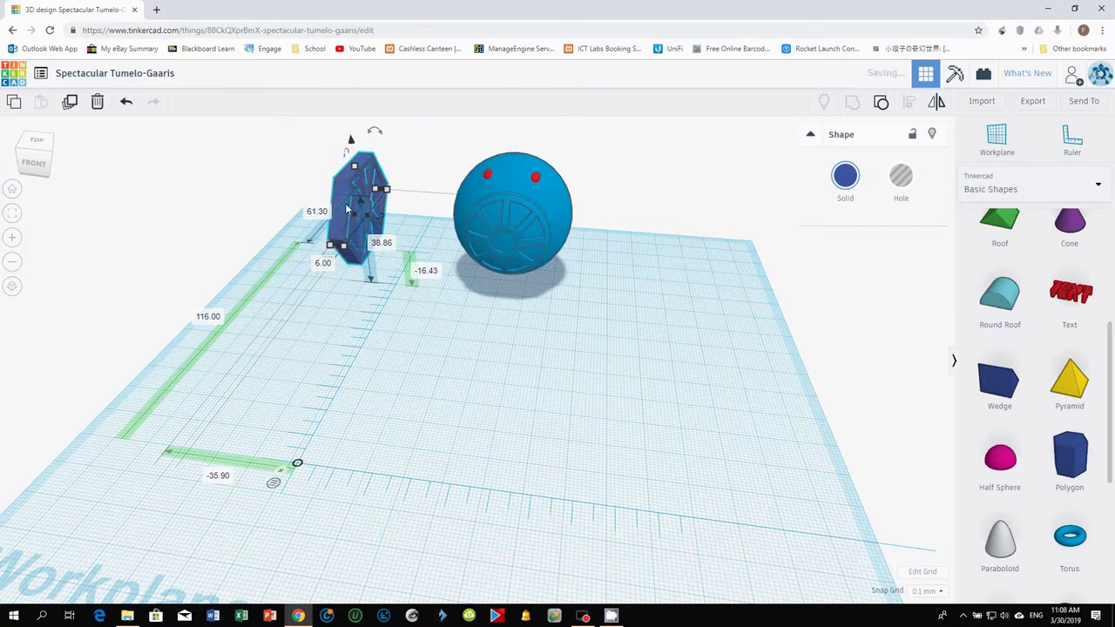
pyautogui.click(410, 373)
pyautogui.keyDown('alt'); pyautogui.moveTo(339, 208); pyautogui.dragTo(738, 241); pyautogui.keyUp('alt')
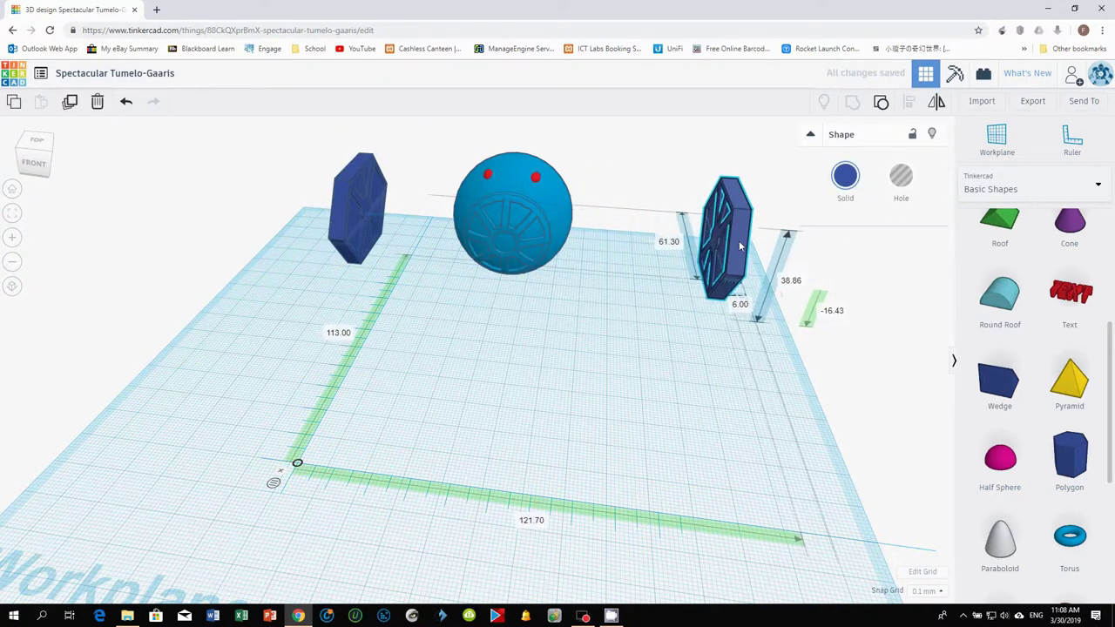
pyautogui.moveTo(335, 214); pyautogui.dragTo(321, 209)
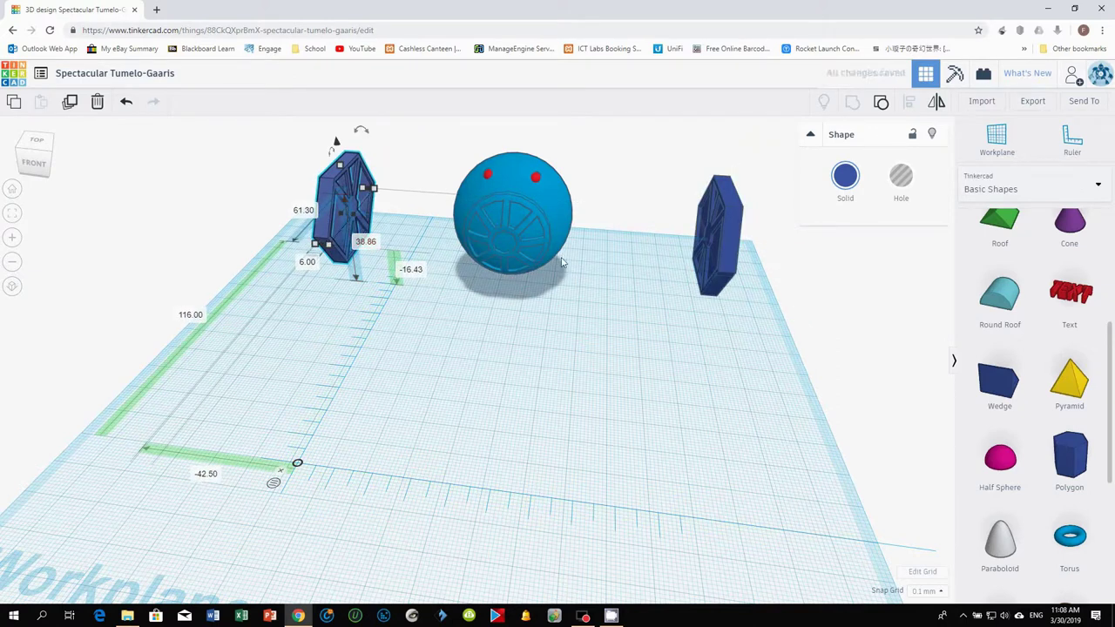
pyautogui.moveTo(398, 349); pyautogui.dragTo(453, 392, button='right')
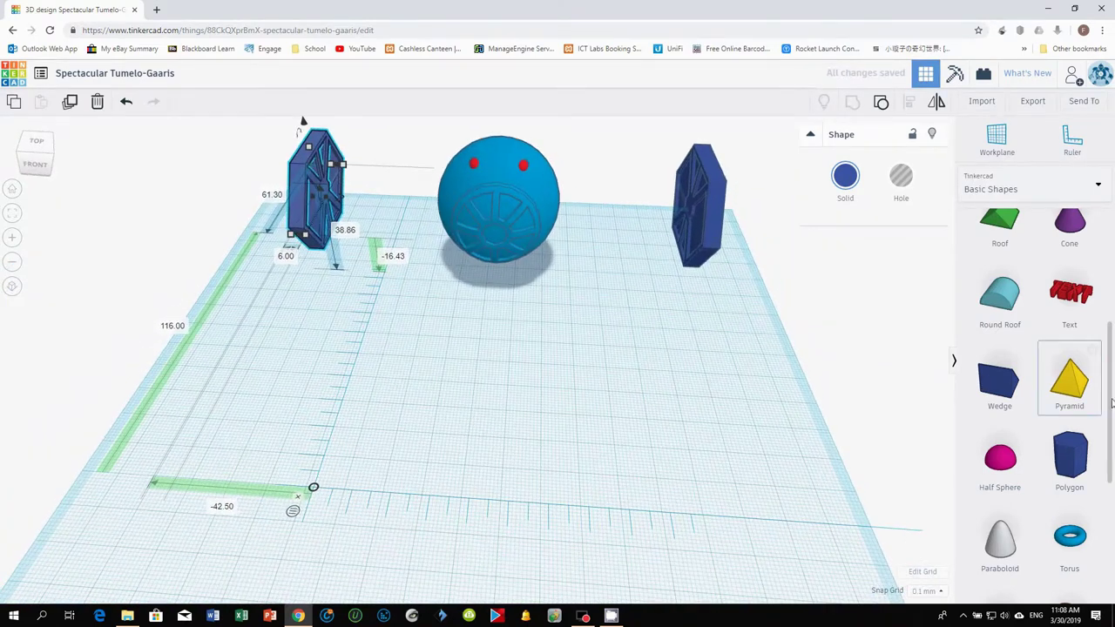
# Add a cylinder in front of the sphere and scale it uniformly to about 8.2 mm
pyautogui.scroll(3, 1111, 405)
pyautogui.moveTo(1008, 326); pyautogui.dragTo(459, 406)
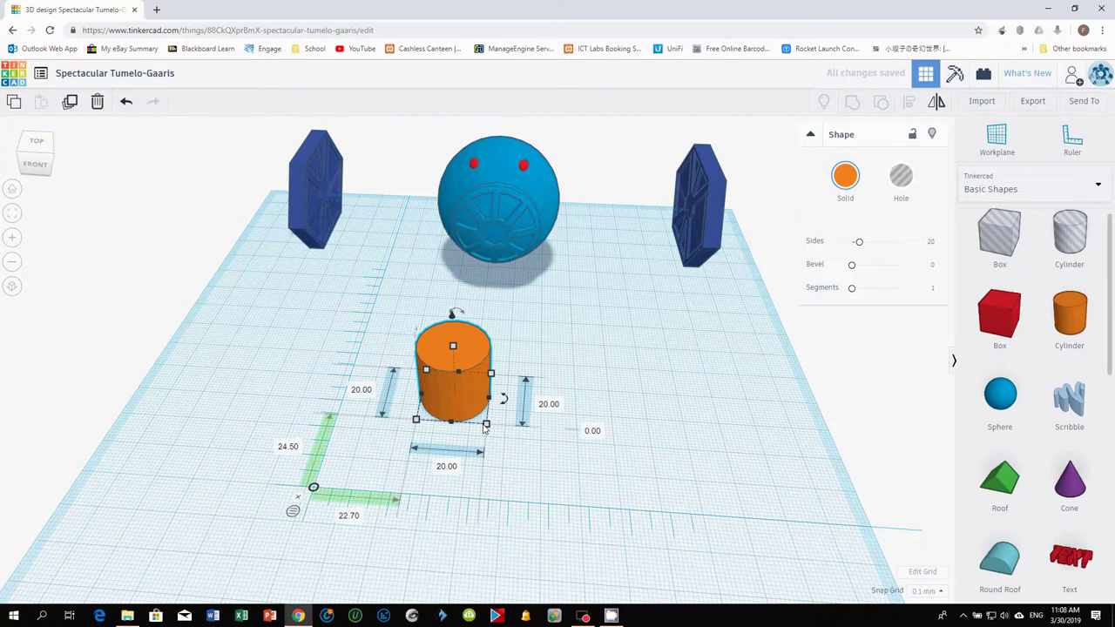
pyautogui.keyDown('shift'); pyautogui.moveTo(488, 426); pyautogui.dragTo(452, 391); pyautogui.keyUp('shift')
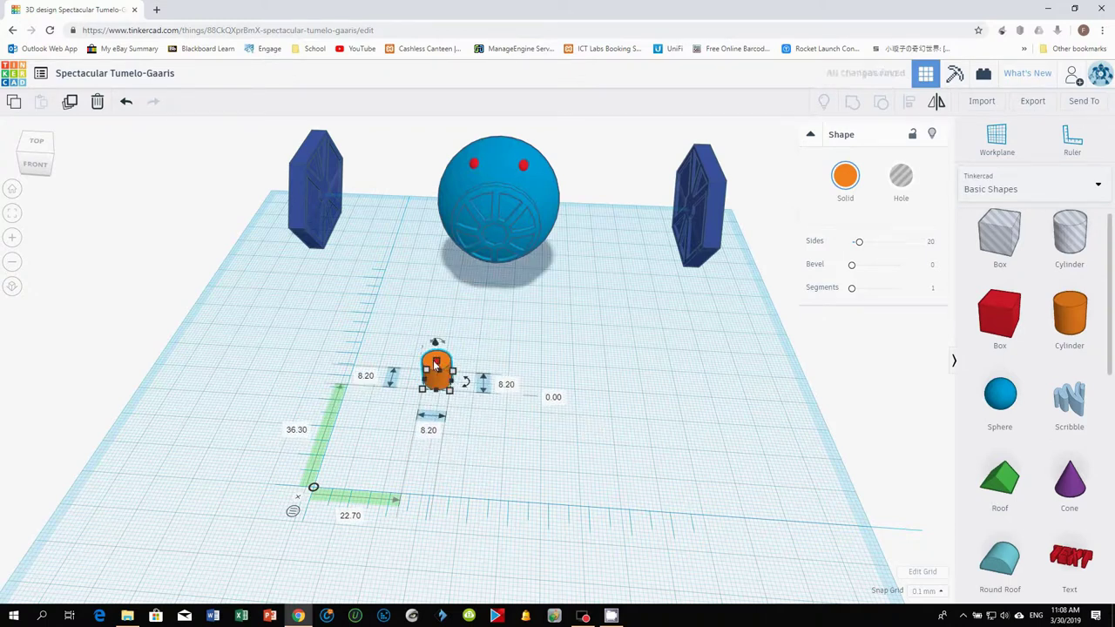
# Lay the cylinder horizontally about 32.2 mm above the workplane, enlarge it to about 82 by 9.26 mm, and move it forward
pyautogui.moveTo(436, 341); pyautogui.dragTo(291, 278)
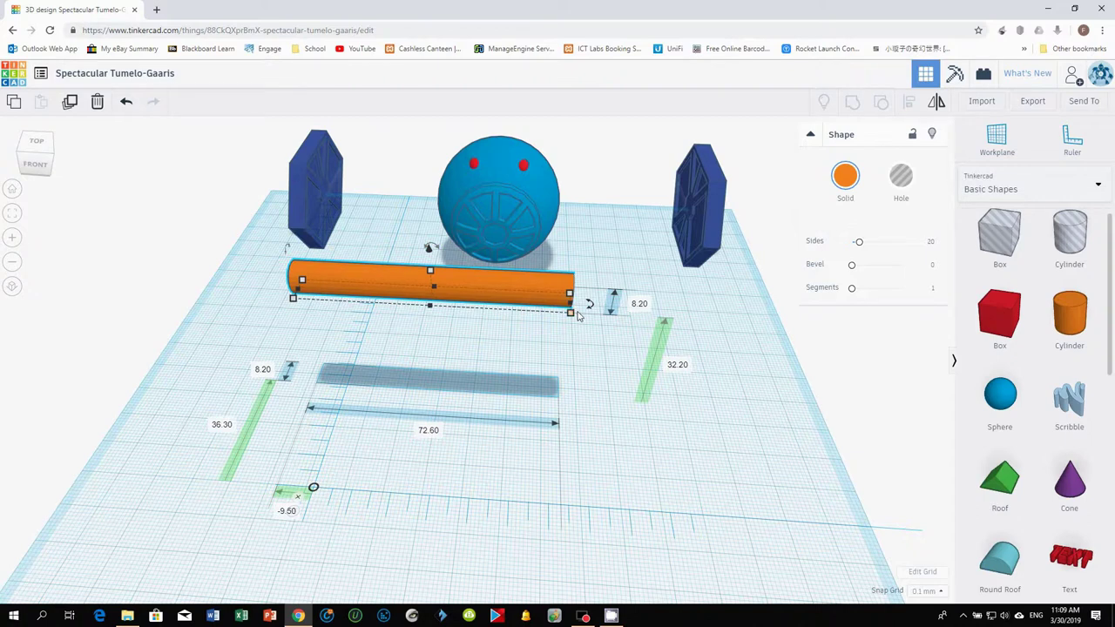
pyautogui.keyDown('shift'); pyautogui.moveTo(571, 315); pyautogui.dragTo(609, 311); pyautogui.keyUp('shift')
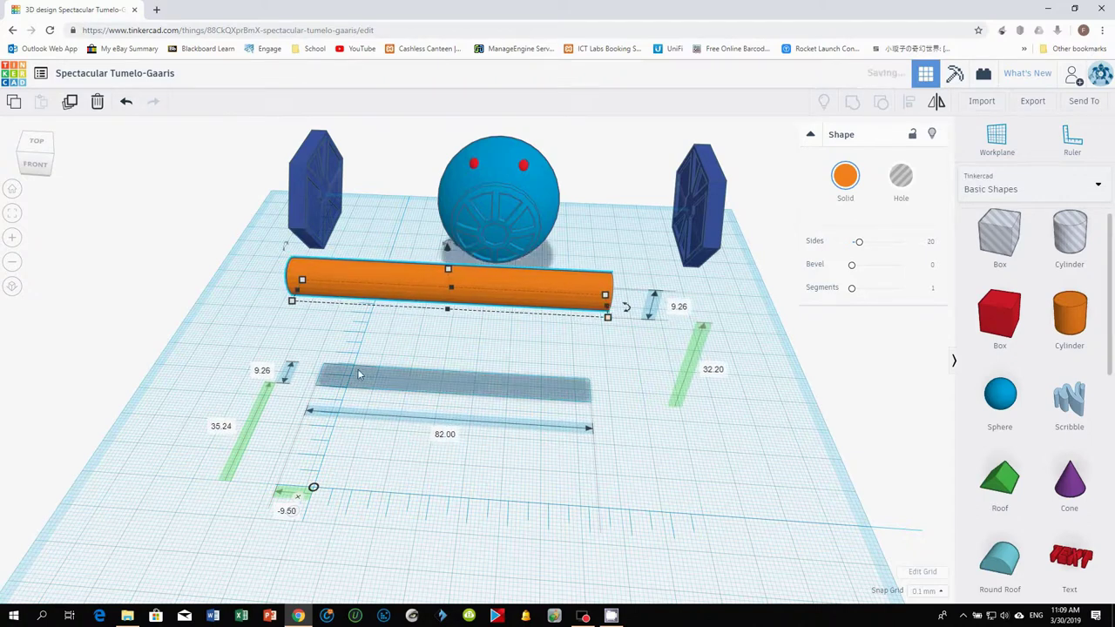
pyautogui.moveTo(401, 267); pyautogui.dragTo(427, 359)
pyautogui.moveTo(290, 430); pyautogui.dragTo(349, 444, button='right')
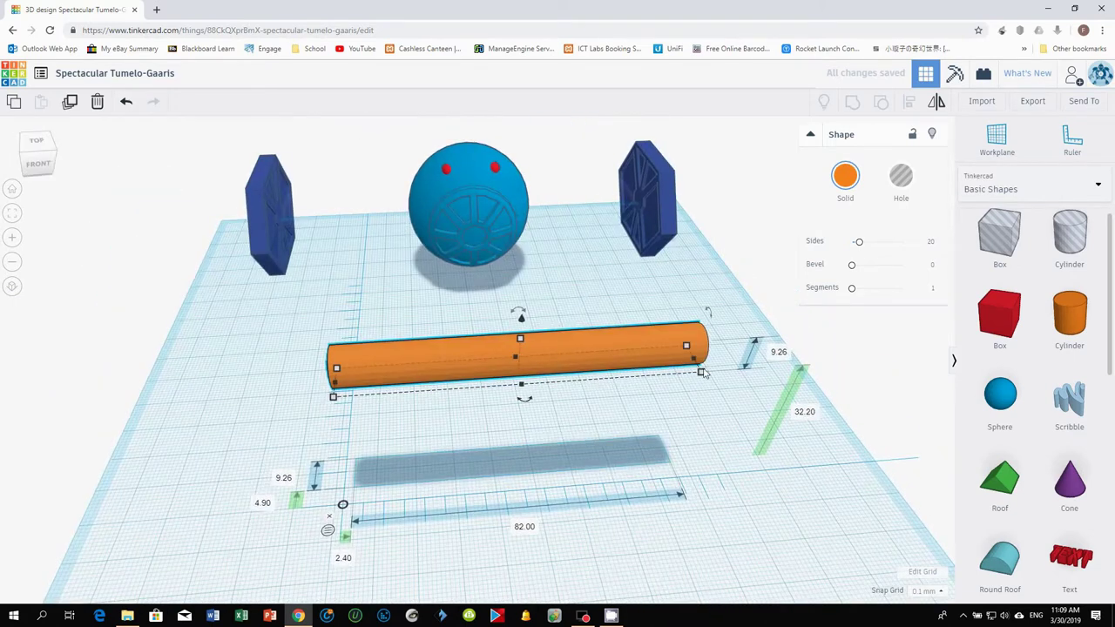
# Shrink the horizontal cylinder proportionally to about 72.2 mm long and 8.15 mm across and reposition it
pyautogui.moveTo(702, 372); pyautogui.dragTo(671, 348)
pyautogui.moveTo(568, 449); pyautogui.dragTo(693, 389, button='right')
pyautogui.moveTo(587, 353); pyautogui.dragTo(558, 335)
pyautogui.moveTo(641, 386); pyautogui.dragTo(550, 436, button='right')
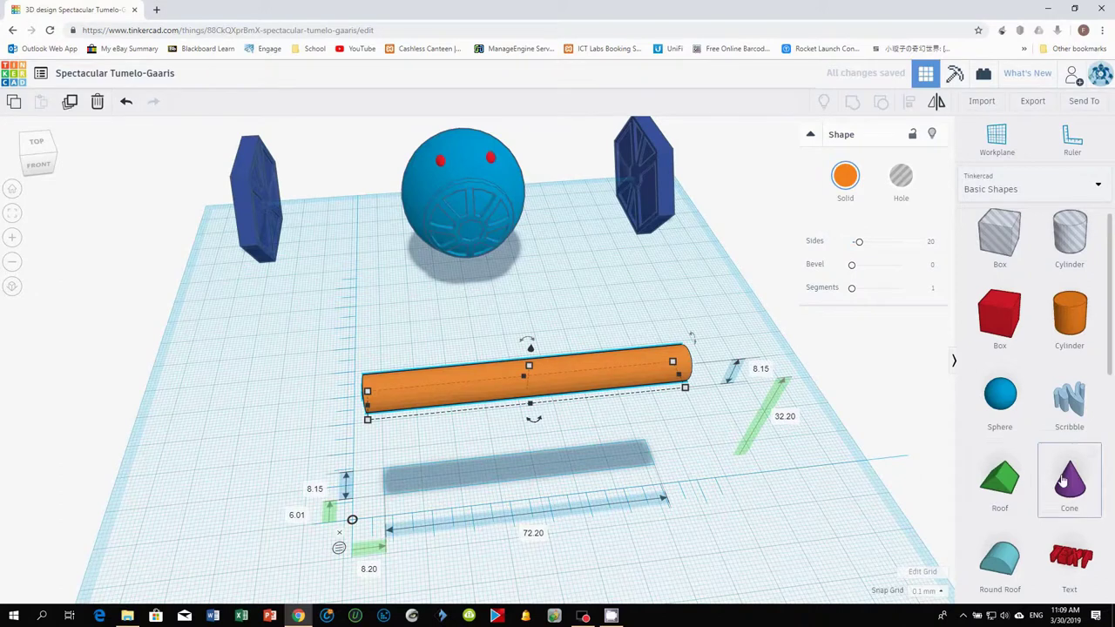
# Add a cone near the middle of the long cylinder and lower the cylinder onto the workplane
pyautogui.moveTo(991, 481); pyautogui.dragTo(550, 458)
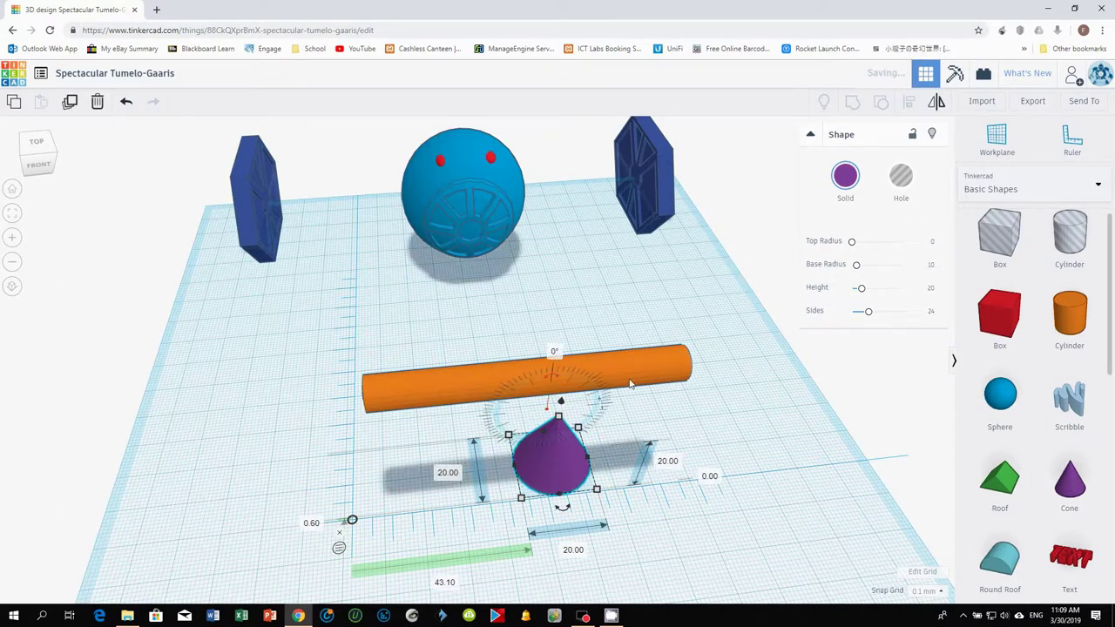
pyautogui.moveTo(632, 369); pyautogui.dragTo(634, 427)
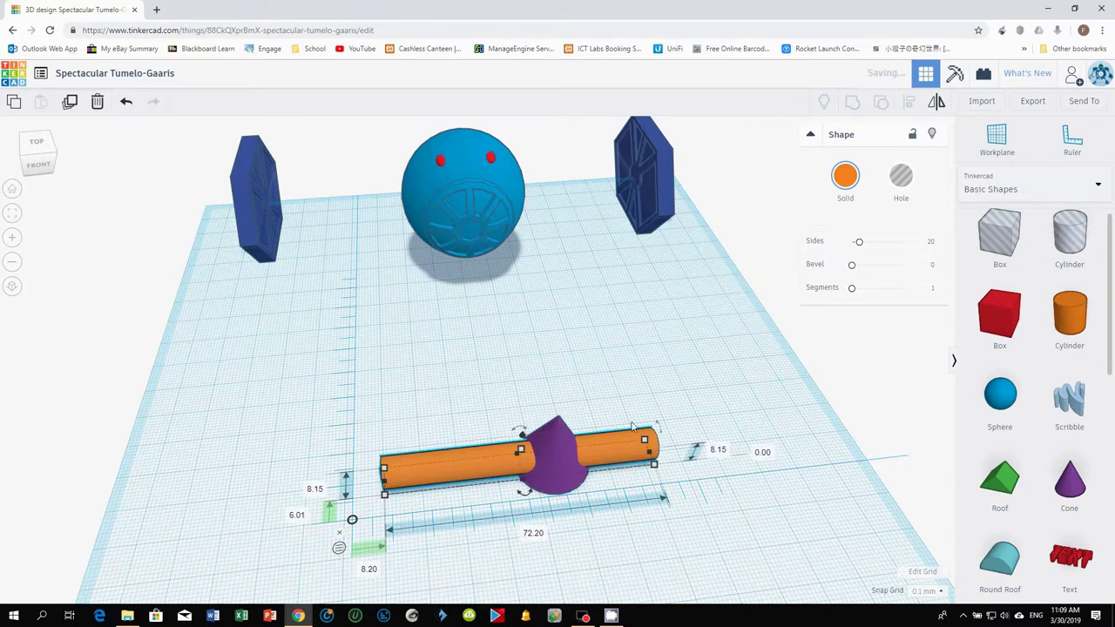
# Scale the cone uniformly to about 17.4 mm and tip it sideways to point along the cylinder
pyautogui.click(551, 436)
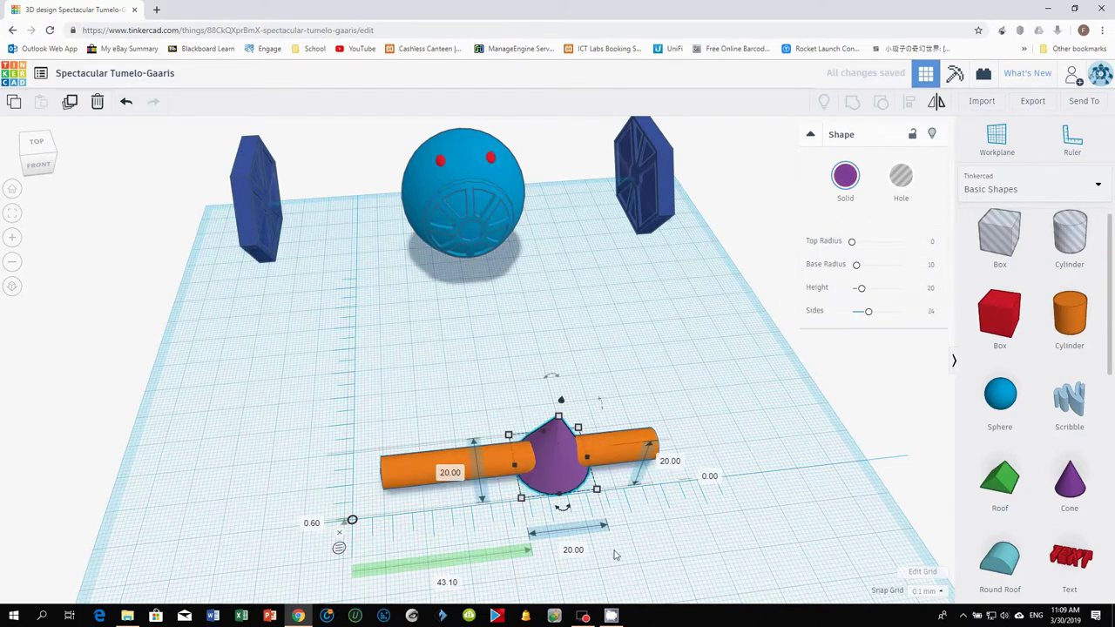
pyautogui.keyDown('shift'); pyautogui.moveTo(597, 491); pyautogui.dragTo(582, 480); pyautogui.keyUp('shift')
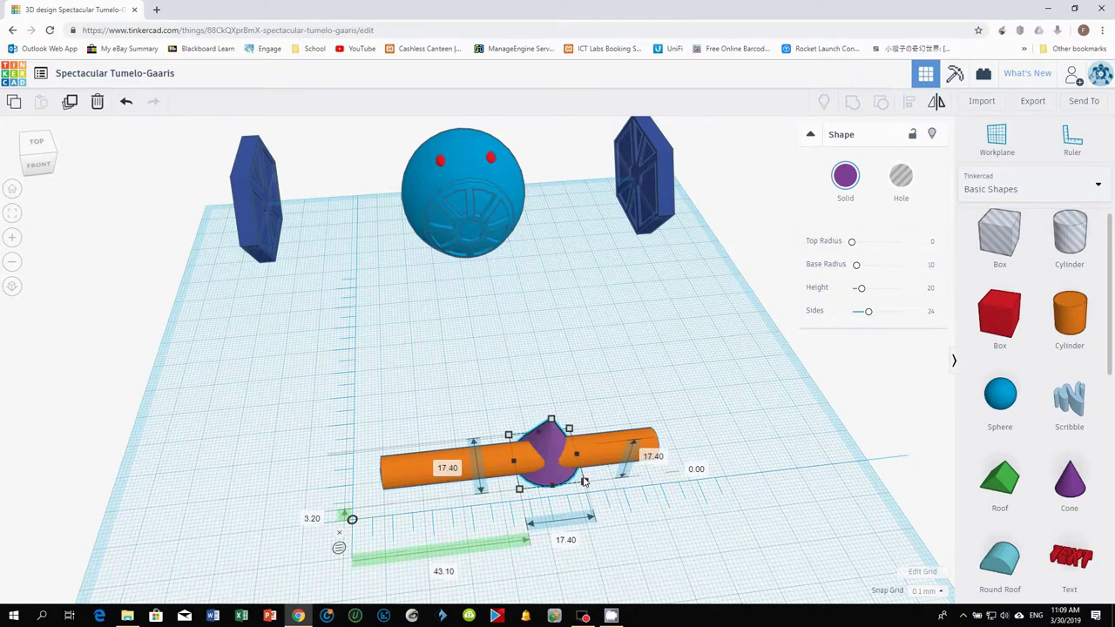
pyautogui.moveTo(543, 407); pyautogui.dragTo(507, 433)
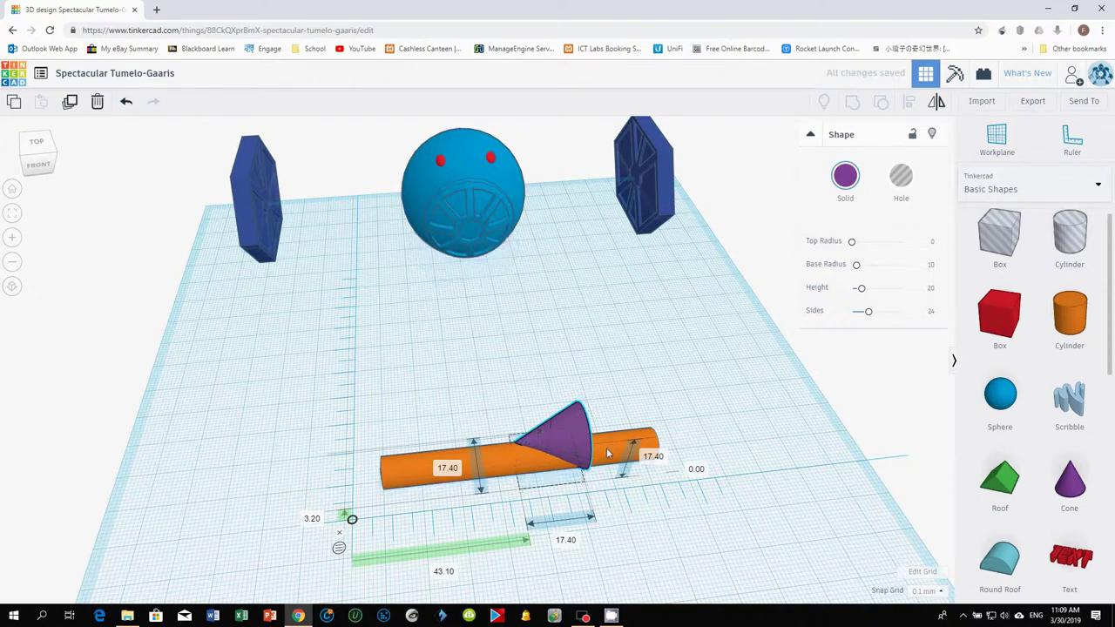
# Raise the cylinder and align it with the cone by their centres in both height and depth
pyautogui.click(602, 452)
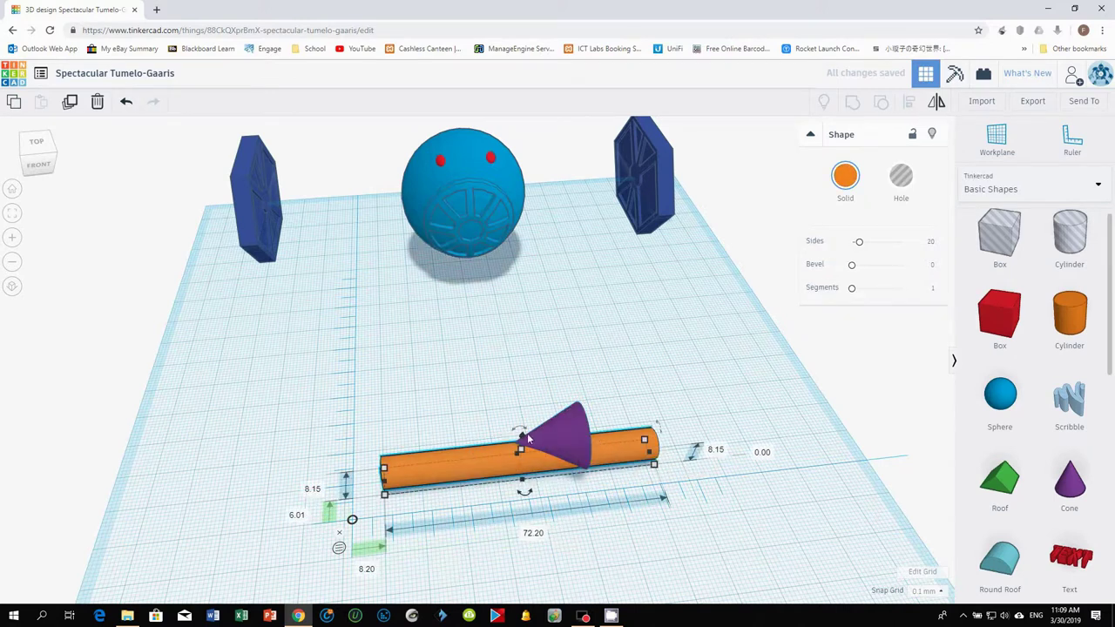
pyautogui.moveTo(522, 440); pyautogui.dragTo(522, 399)
pyautogui.keyDown('shift'); pyautogui.click(574, 428); pyautogui.keyUp('shift')
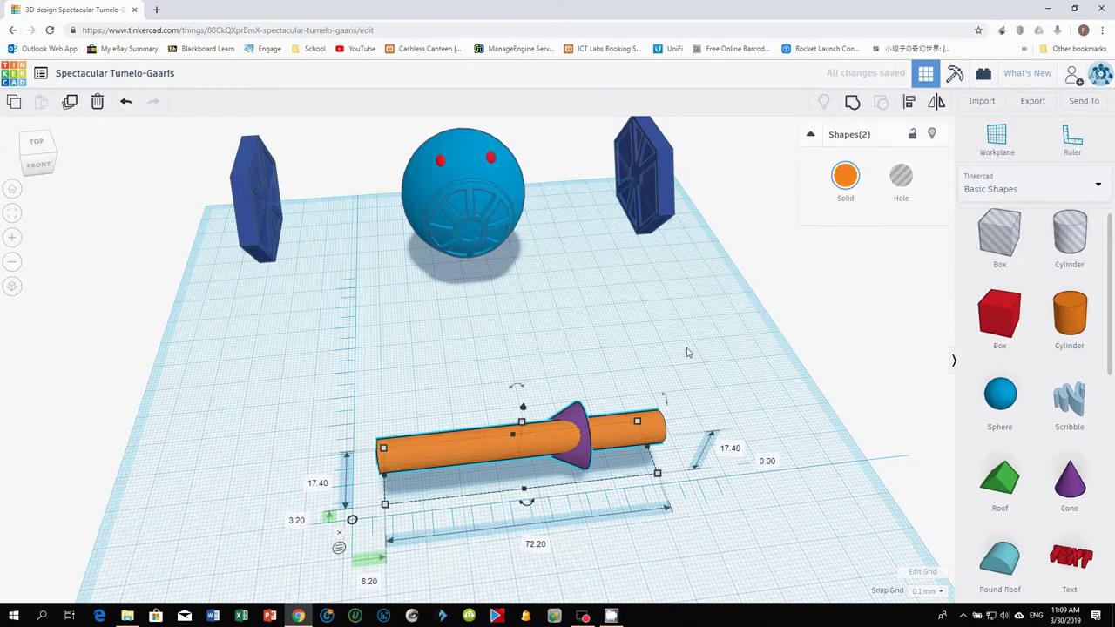
pyautogui.click(908, 101)
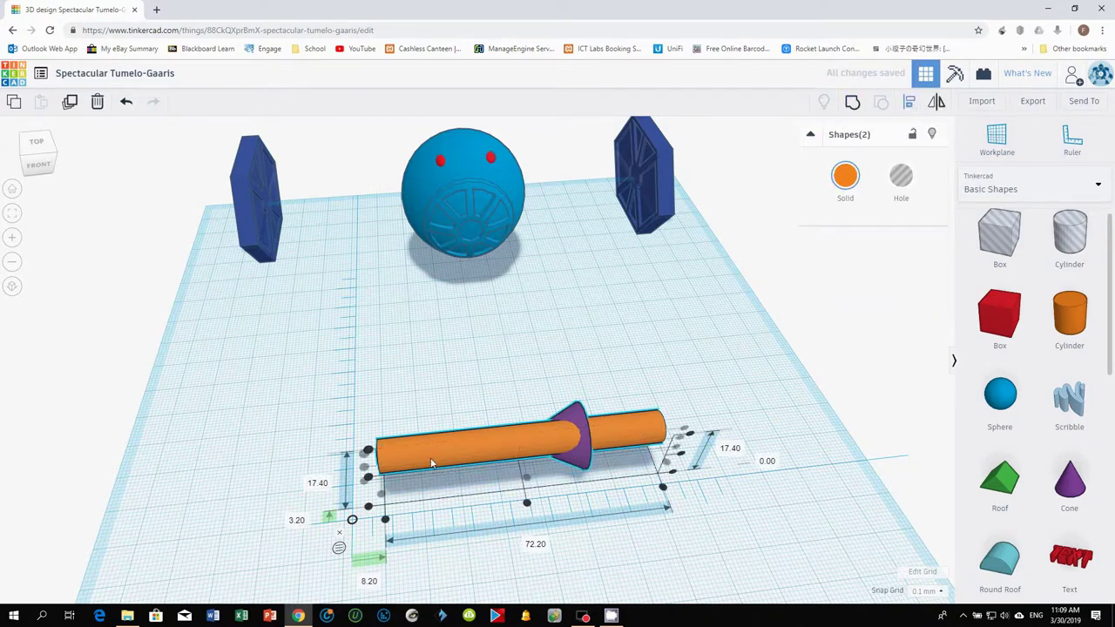
pyautogui.click(375, 483)
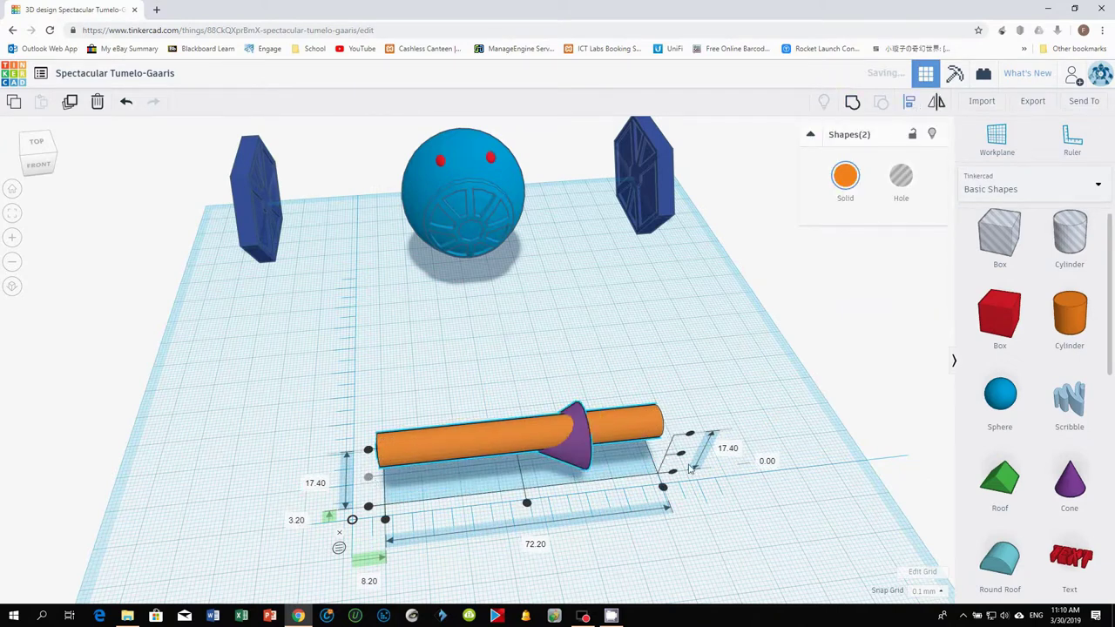
pyautogui.click(681, 454)
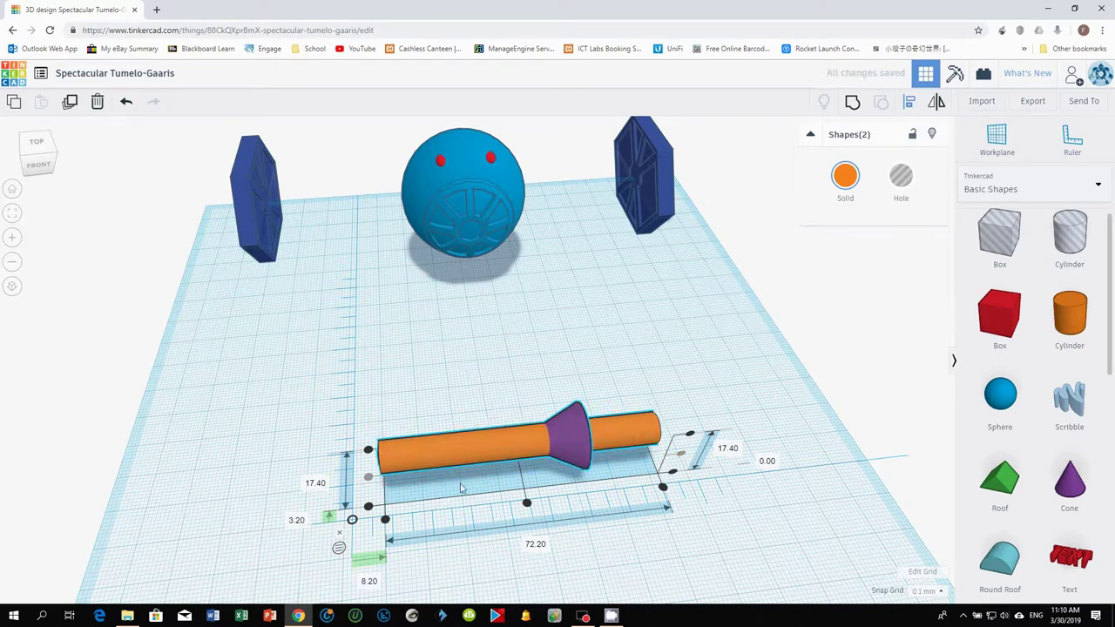
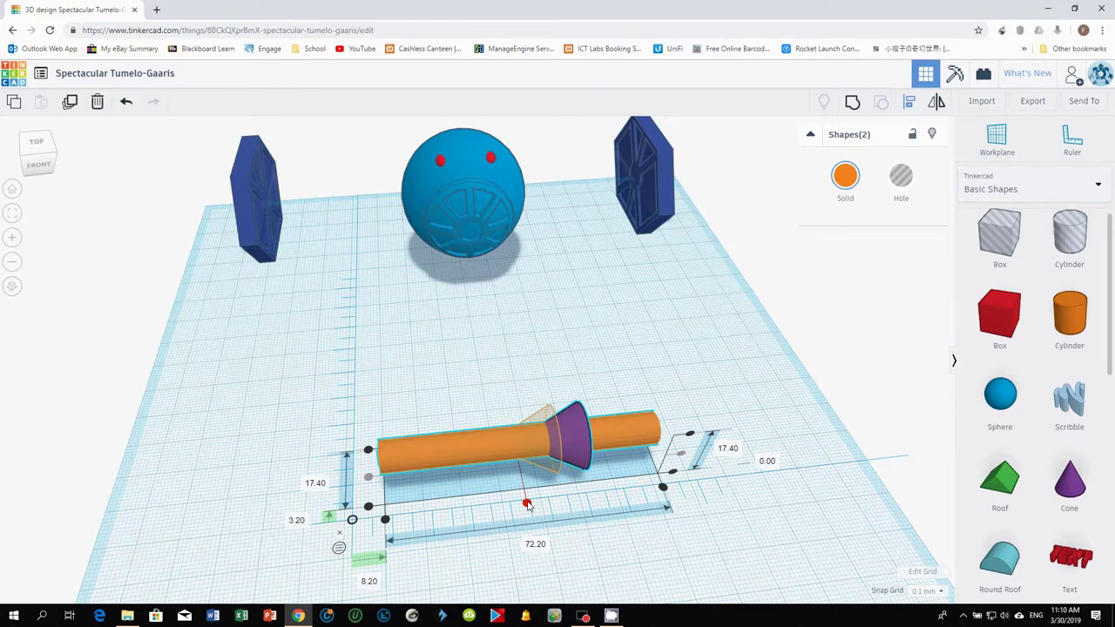
pyautogui.click(527, 504)
pyautogui.moveTo(631, 545); pyautogui.dragTo(729, 525, button='right')
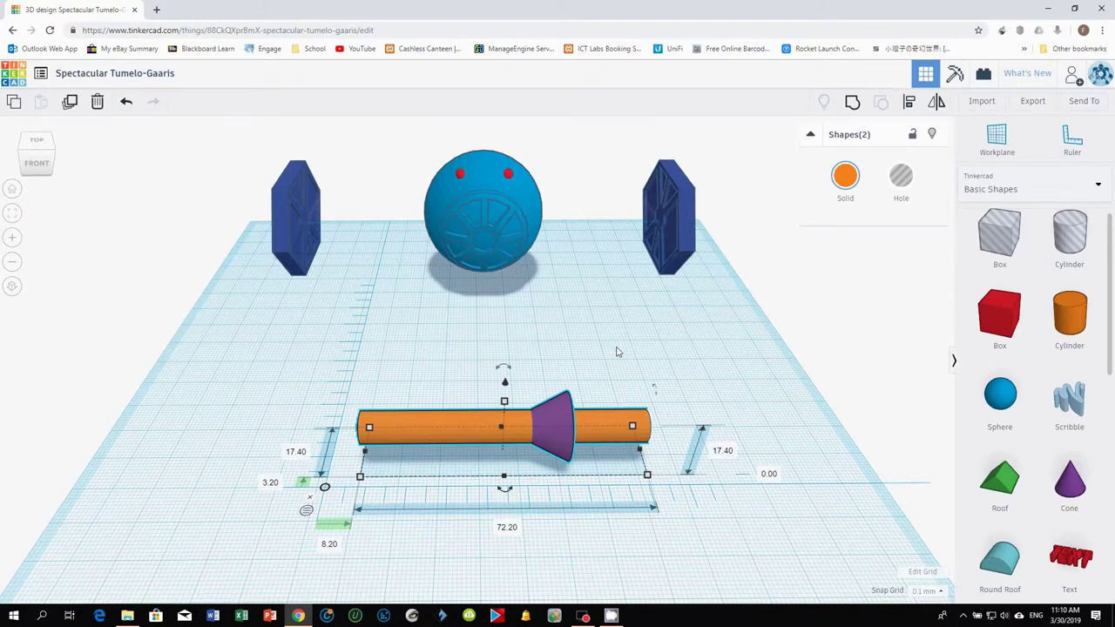
pyautogui.click(712, 386)
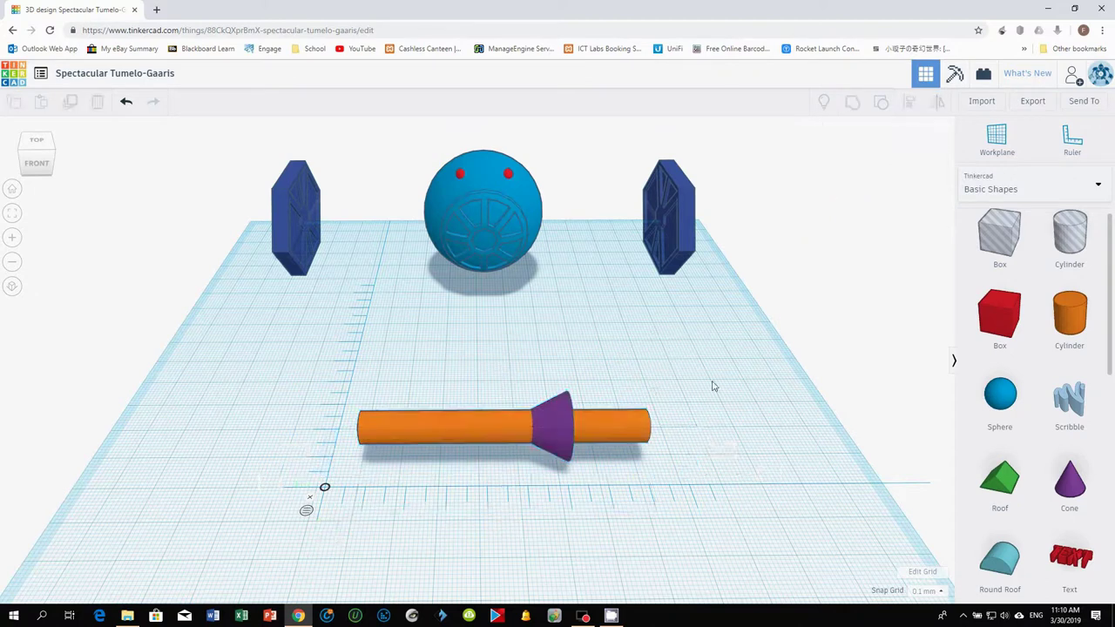
# Duplicate the cone and move the copy about 29 mm along the cylinder toward its left end
pyautogui.click(566, 402)
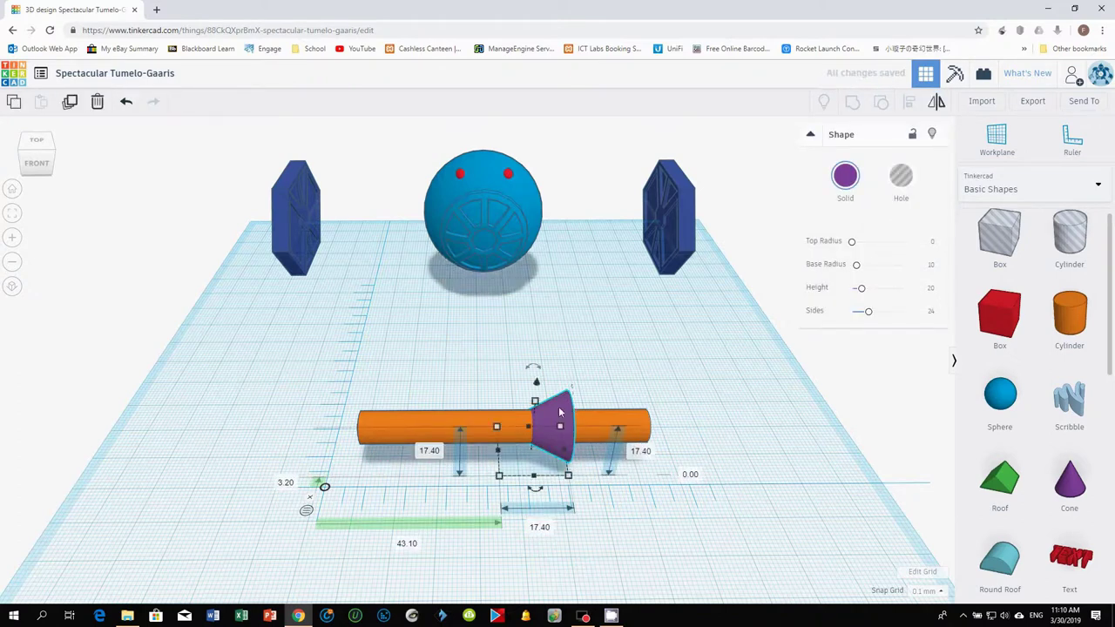
pyautogui.press('Left')
pyautogui.press('Left')
pyautogui.press('Left')
pyautogui.press('Left')
pyautogui.press('Left')
pyautogui.press('Left')
pyautogui.press('Left')
pyautogui.press('Left')
pyautogui.press('Left')
pyautogui.press('Left')
pyautogui.press('Left')
pyautogui.press('Left')
pyautogui.press('Left')
pyautogui.press('Left')
pyautogui.press('Left')
pyautogui.press('Left')
pyautogui.press('Left')
pyautogui.press('Left')
pyautogui.press('Left')
pyautogui.press('Left')
pyautogui.press('Left')
pyautogui.press('Left')
pyautogui.press('Left')
pyautogui.press('Left')
pyautogui.press('Left')
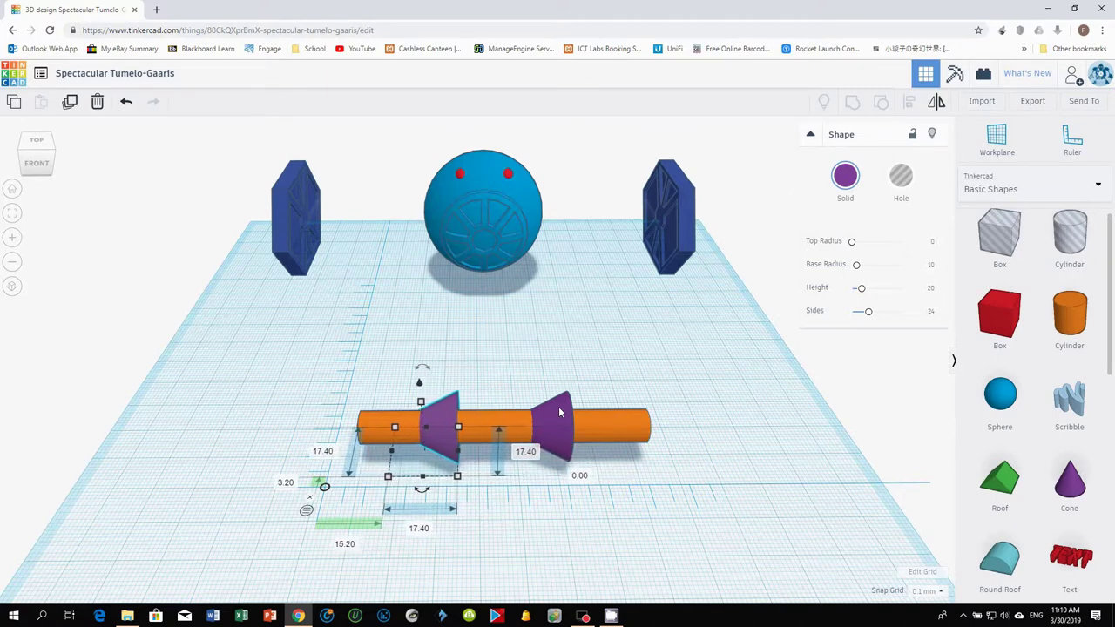
# Rotate the original cone 180° to face the opposite way and shift it right to about 61.6 mm from the ruler origin
pyautogui.click(560, 412)
pyautogui.moveTo(537, 370); pyautogui.dragTo(527, 475)
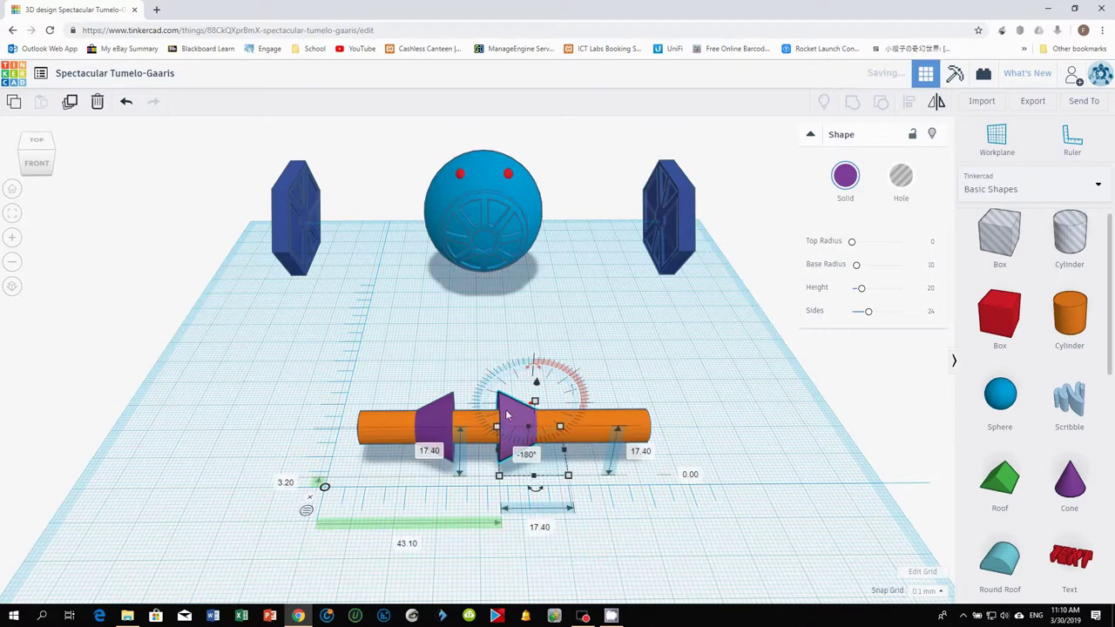
pyautogui.press('Right')
pyautogui.press('Right')
pyautogui.press('Right')
pyautogui.press('Right')
pyautogui.press('Right')
pyautogui.press('Right')
pyautogui.press('Right')
pyautogui.press('Right')
pyautogui.press('Right')
pyautogui.press('Right')
pyautogui.press('Right')
pyautogui.press('Right')
pyautogui.press('Right')
pyautogui.press('Right')
pyautogui.press('Right')
pyautogui.press('Right')
pyautogui.press('Right')
pyautogui.press('Right')
pyautogui.press('Right')
pyautogui.press('Right')
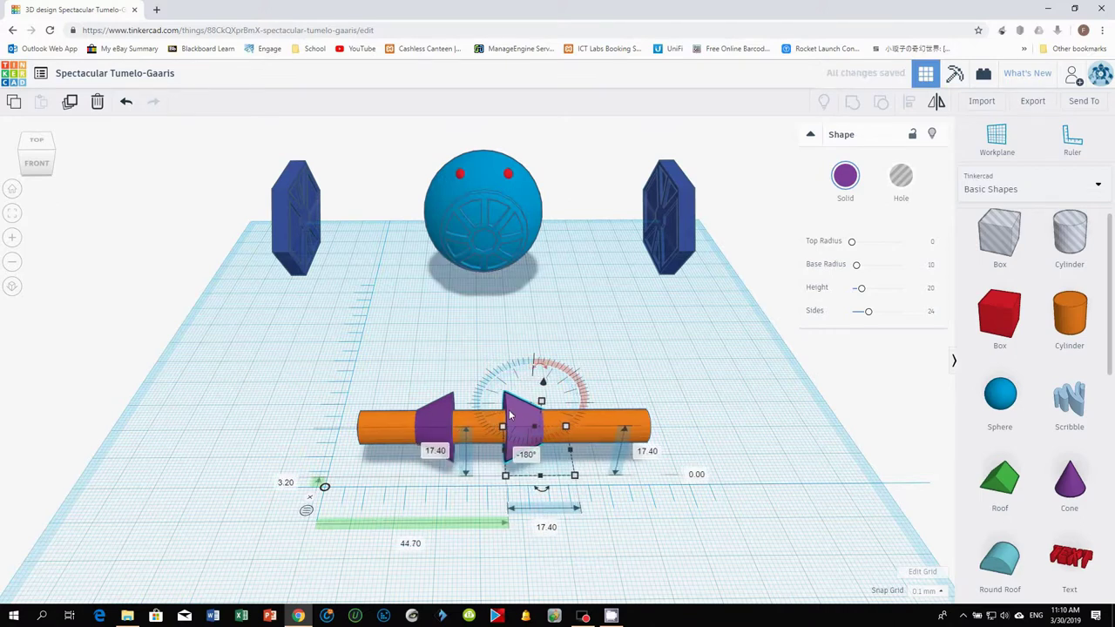
pyautogui.press('Right')
pyautogui.press('Right')
pyautogui.press('Right')
pyautogui.press('Right')
pyautogui.press('Right')
pyautogui.press('Right')
pyautogui.press('Right')
pyautogui.press('Right')
pyautogui.press('Right')
pyautogui.press('Right')
pyautogui.press('Right')
pyautogui.press('Right')
pyautogui.press('Right')
pyautogui.press('Right')
pyautogui.press('Right')
pyautogui.press('Right')
pyautogui.press('Right')
pyautogui.press('Right')
pyautogui.press('Right')
pyautogui.press('Right')
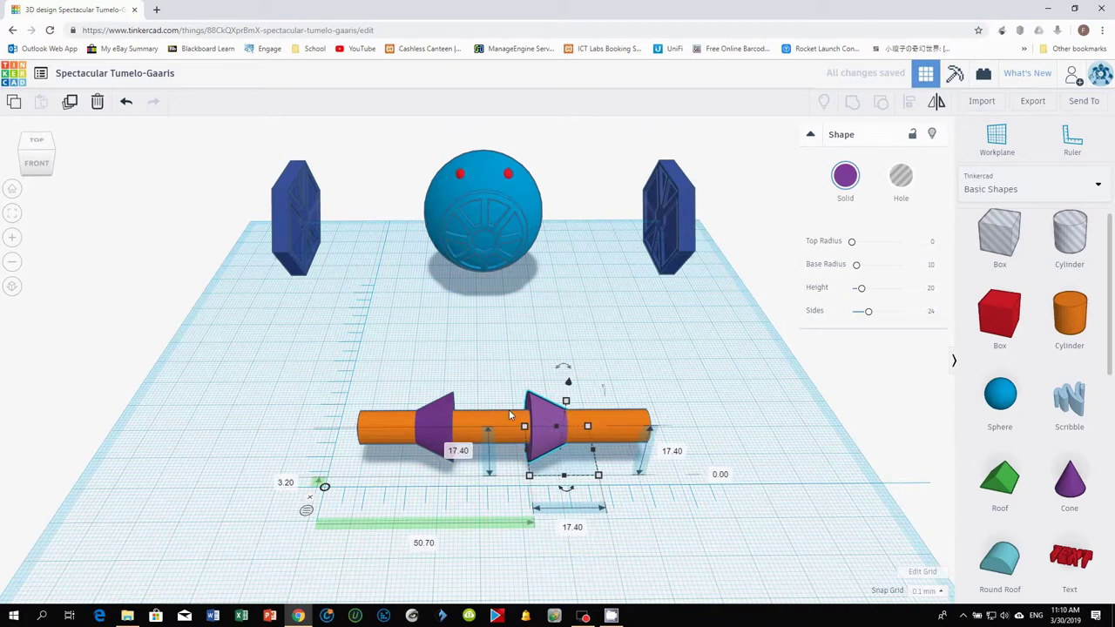
pyautogui.press('Right')
pyautogui.press('Right')
pyautogui.press('Right')
pyautogui.press('Right')
pyautogui.press('Right')
pyautogui.press('Right')
pyautogui.press('Right')
pyautogui.press('Right')
pyautogui.press('Right')
pyautogui.press('Right')
pyautogui.press('Right')
pyautogui.press('Right')
pyautogui.press('Right')
pyautogui.press('Right')
pyautogui.press('Right')
pyautogui.press('Right')
pyautogui.press('Right')
pyautogui.press('Right')
pyautogui.press('Right')
pyautogui.press('Right')
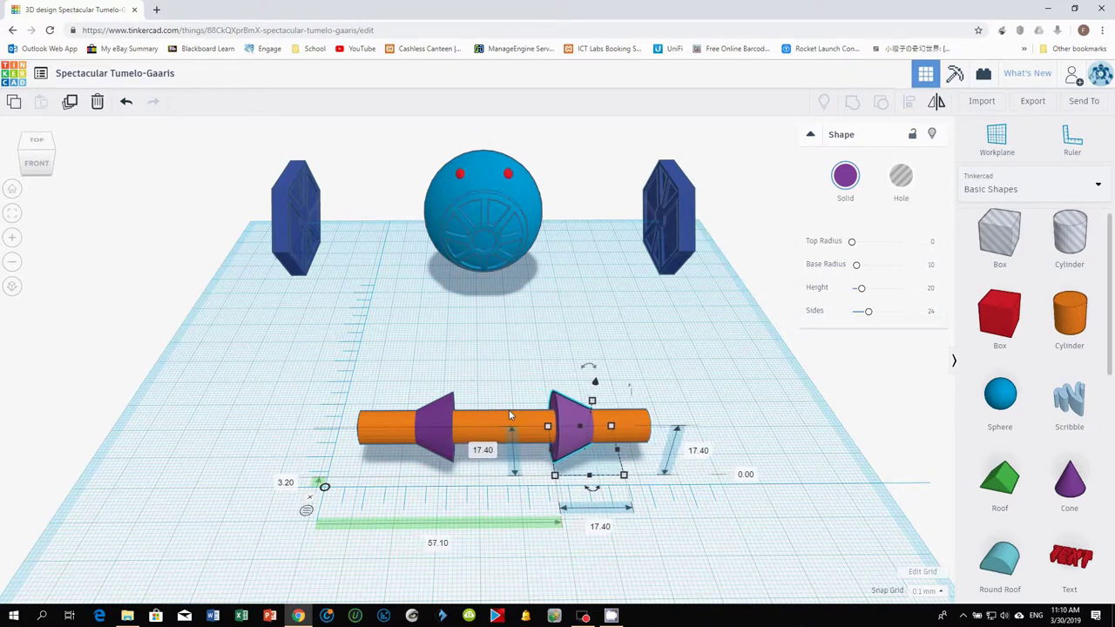
pyautogui.press('Right')
pyautogui.press('Right')
pyautogui.press('Right')
pyautogui.press('Right')
pyautogui.press('Right')
pyautogui.press('Right')
pyautogui.press('Right')
pyautogui.press('Right')
pyautogui.press('Right')
pyautogui.press('Right')
pyautogui.press('Right')
pyautogui.press('Right')
pyautogui.press('Right')
pyautogui.press('Right')
pyautogui.press('Right')
pyautogui.press('Right')
pyautogui.press('Right')
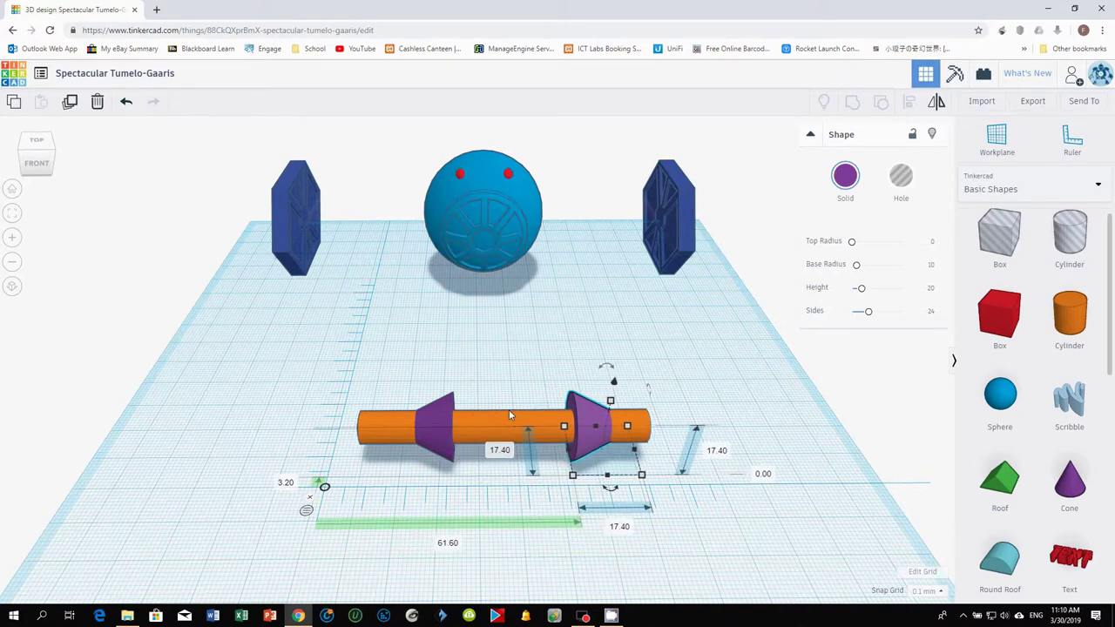
# Move the cylinder and both cones back to about 47.7 mm, and bring the sphere with its eyes forward over them
pyautogui.moveTo(316, 349); pyautogui.dragTo(698, 486)
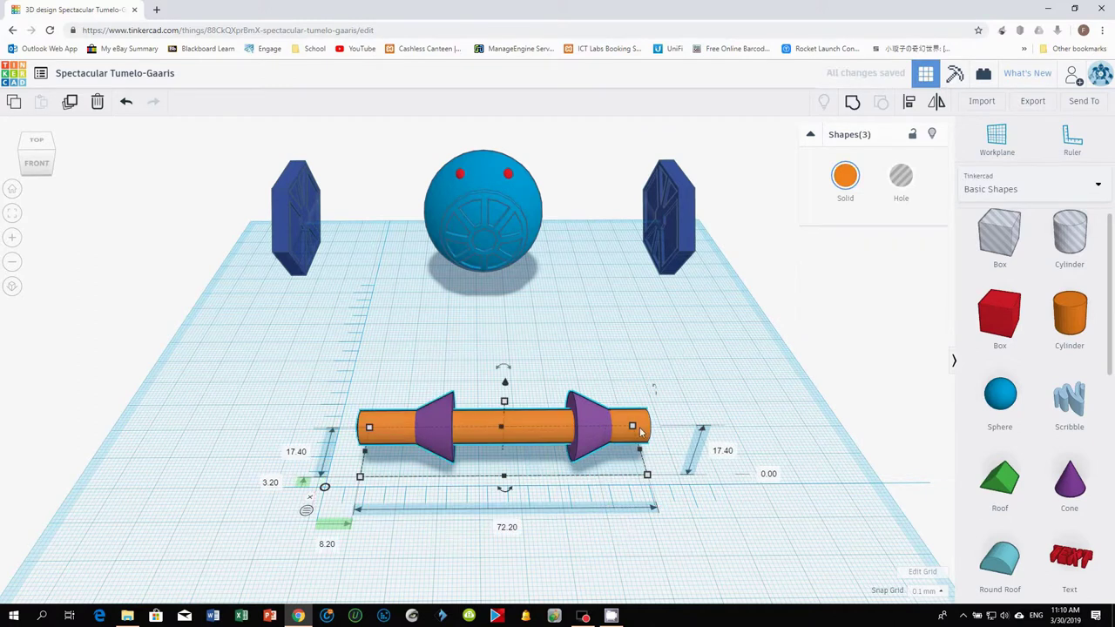
pyautogui.moveTo(638, 427); pyautogui.dragTo(588, 327)
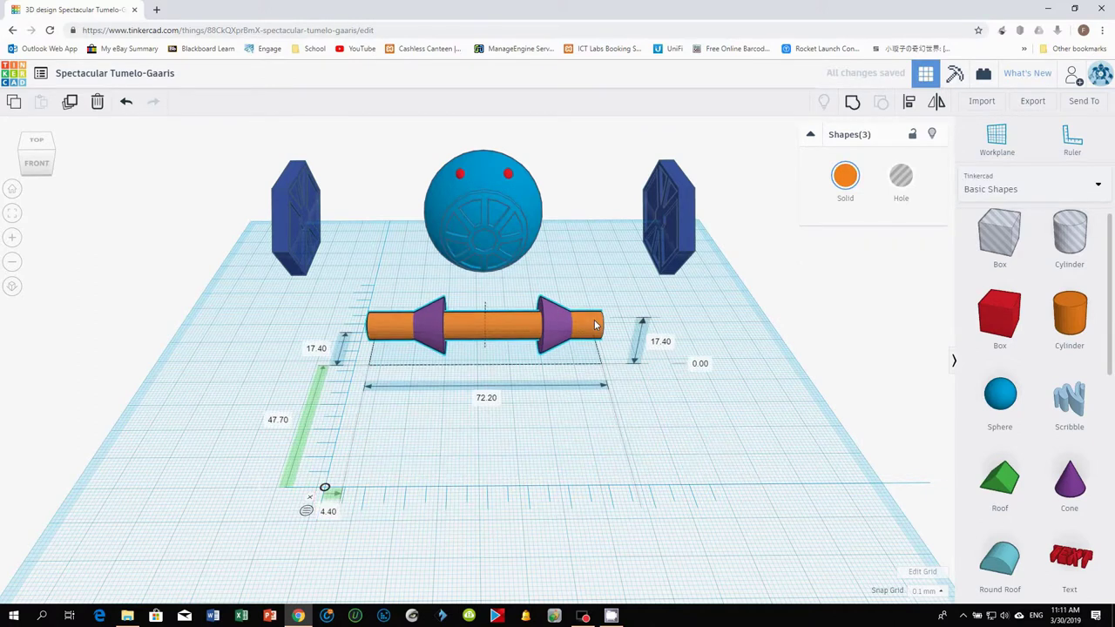
pyautogui.click(479, 184)
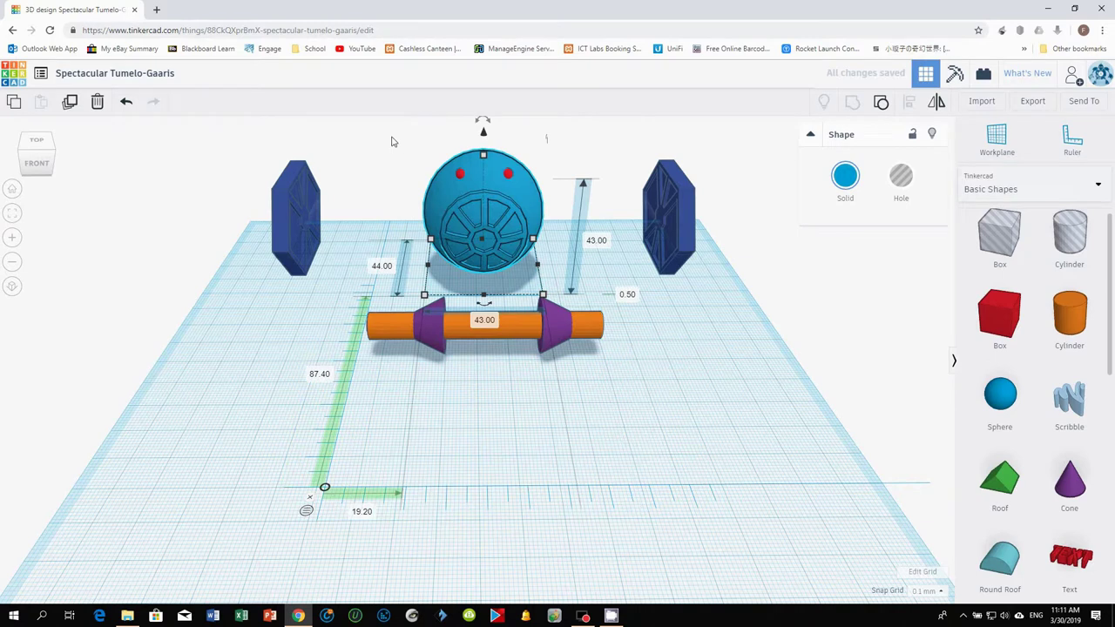
pyautogui.moveTo(392, 148); pyautogui.dragTo(570, 256)
pyautogui.moveTo(492, 214); pyautogui.dragTo(504, 300)
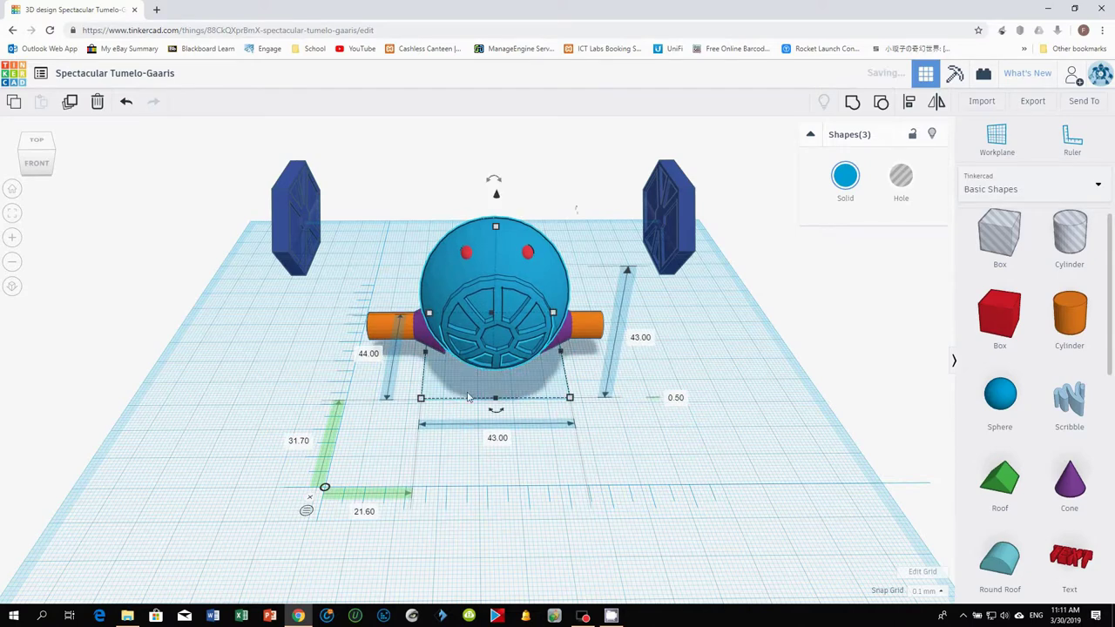
pyautogui.moveTo(323, 385); pyautogui.dragTo(371, 332, button='right')
pyautogui.moveTo(331, 260); pyautogui.dragTo(501, 450)
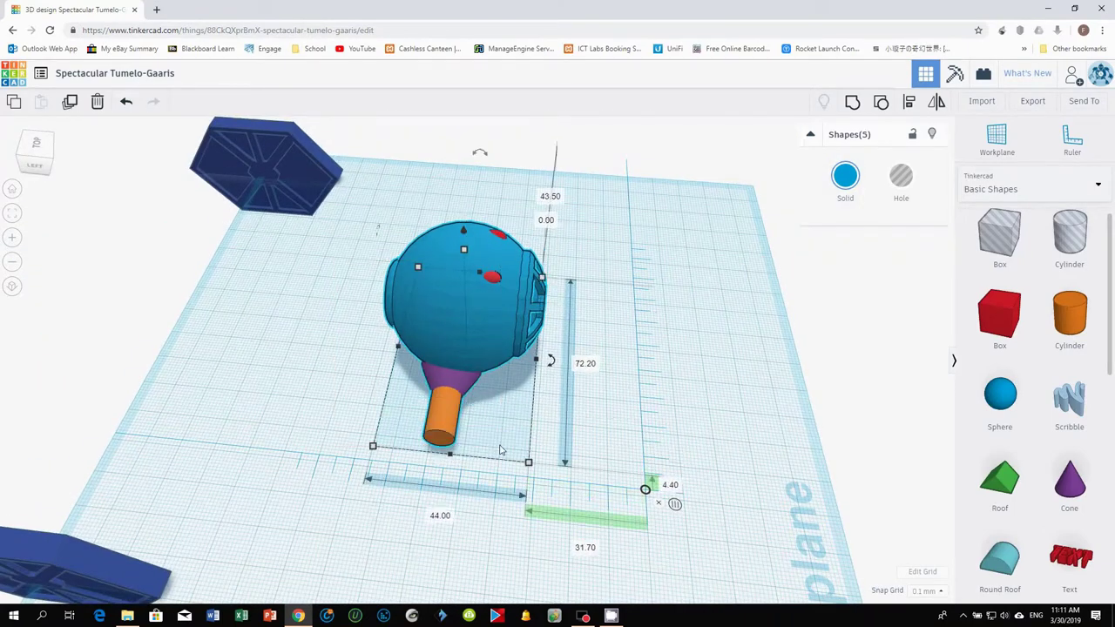
pyautogui.moveTo(662, 484); pyautogui.dragTo(186, 177, button='right')
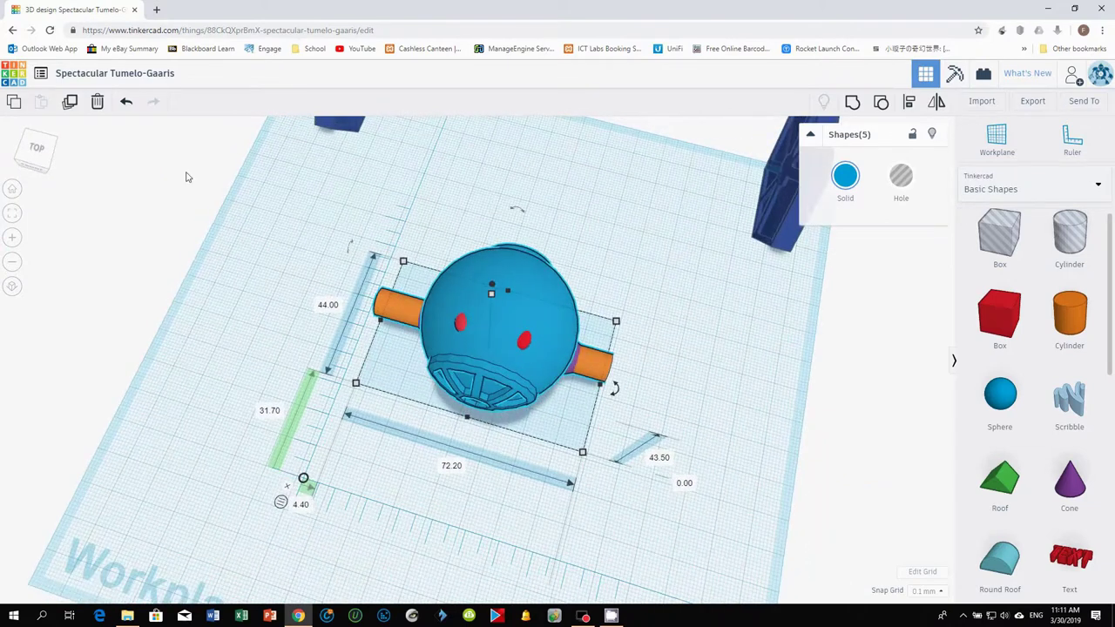
pyautogui.moveTo(308, 191); pyautogui.dragTo(571, 322)
pyautogui.moveTo(658, 360); pyautogui.dragTo(629, 279)
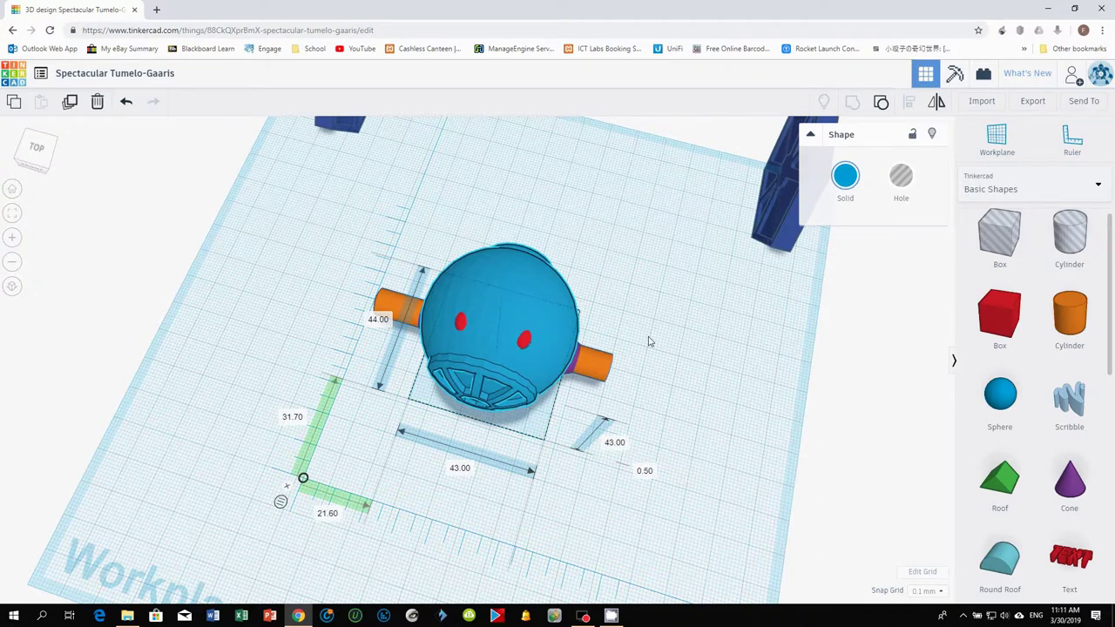
pyautogui.moveTo(647, 341); pyautogui.dragTo(551, 346, button='right')
# Align both cones, the cylinder and the sphere to a common centre height
pyautogui.click(554, 348)
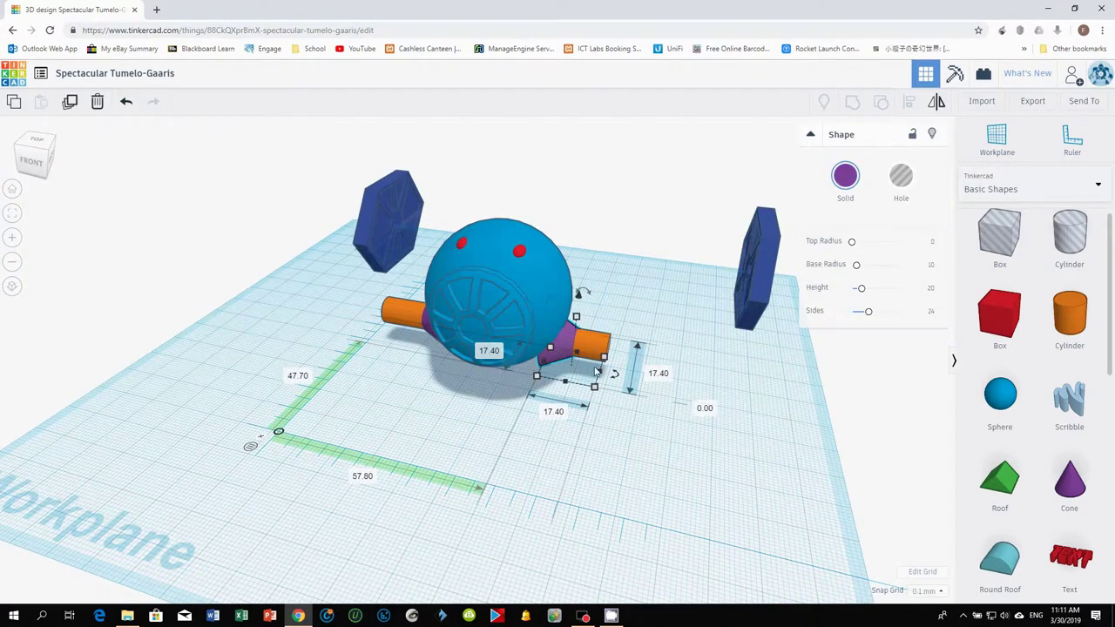
pyautogui.keyDown('shift'); pyautogui.click(427, 324); pyautogui.keyUp('shift')
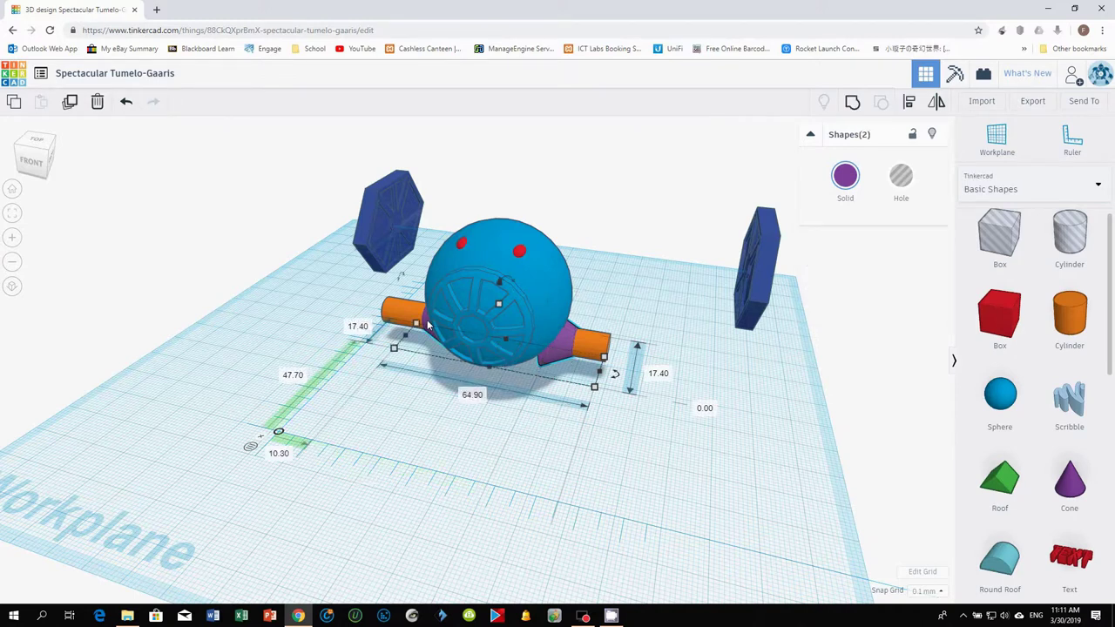
pyautogui.keyDown('shift'); pyautogui.click(601, 344); pyautogui.keyUp('shift')
pyautogui.keyDown('shift'); pyautogui.click(540, 274); pyautogui.keyUp('shift')
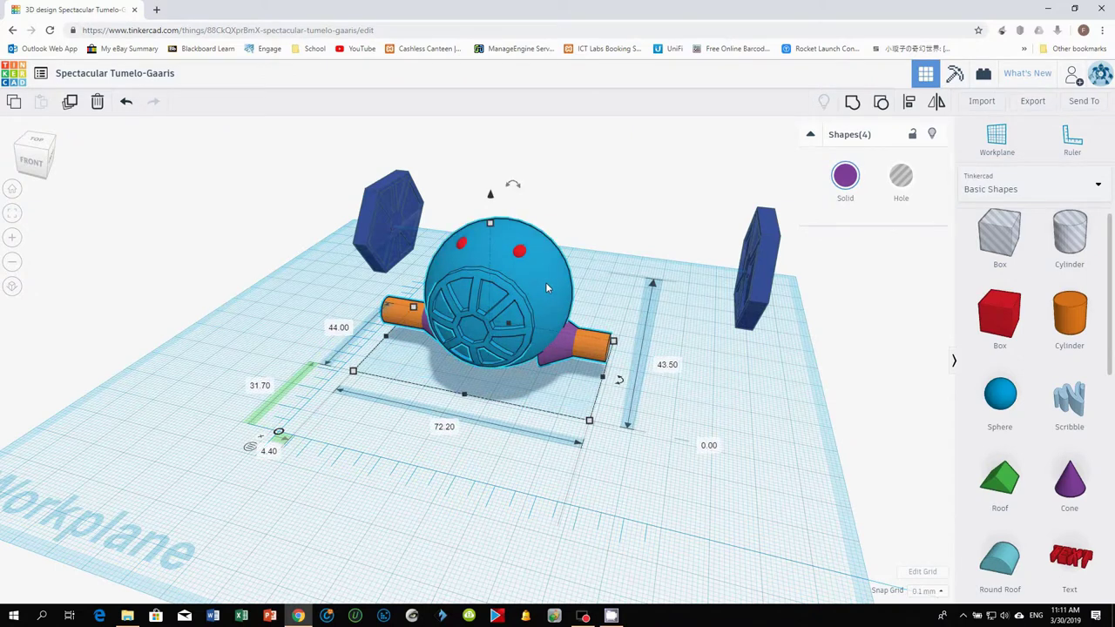
pyautogui.click(908, 101)
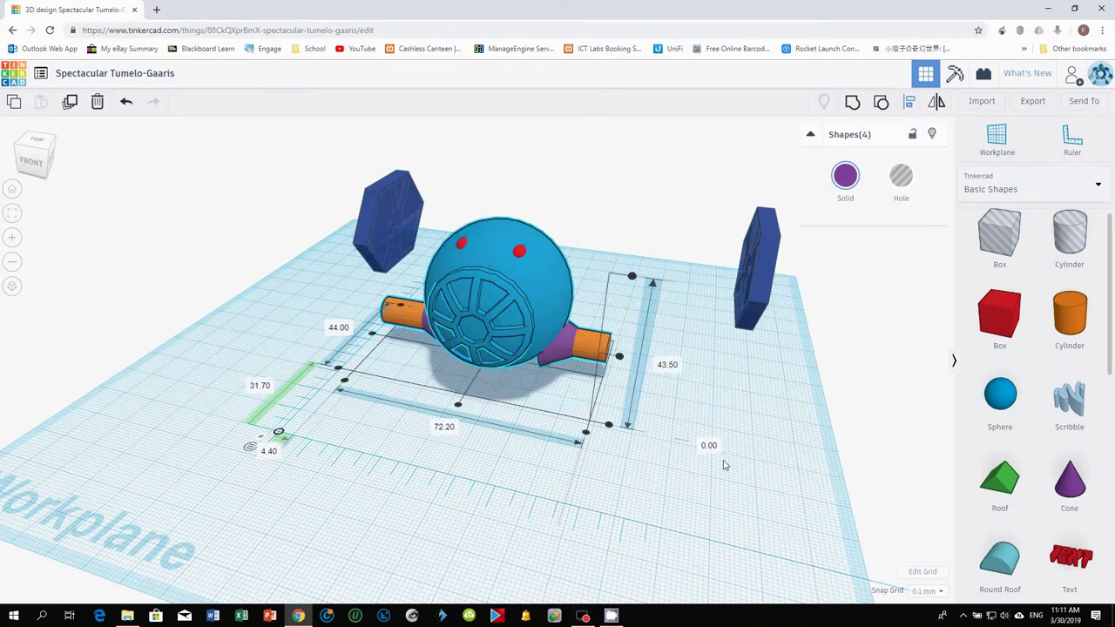
pyautogui.click(618, 357)
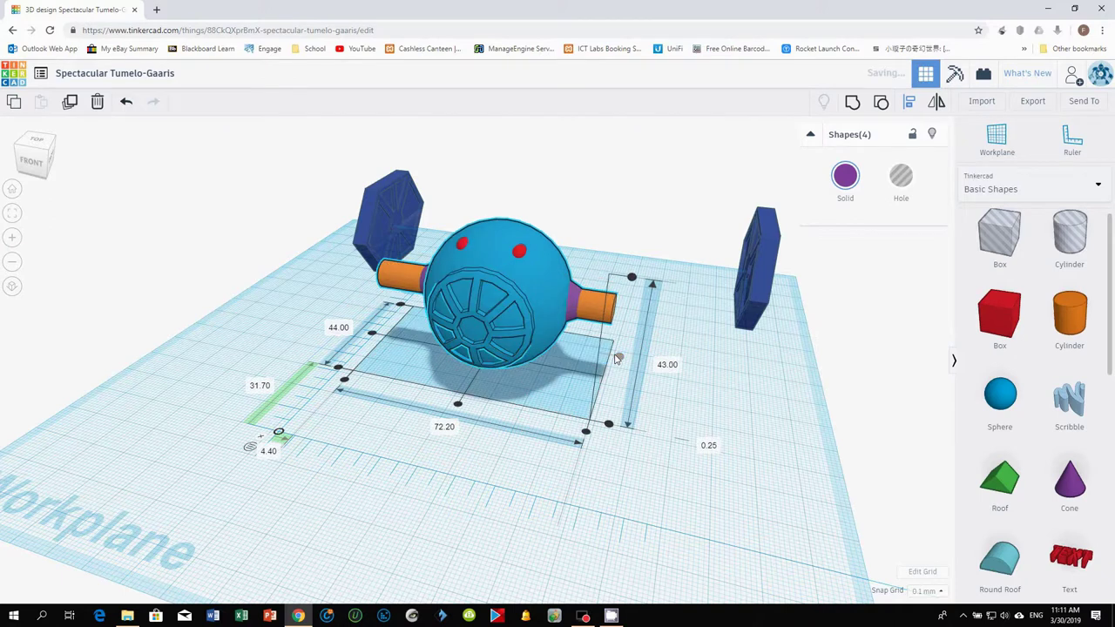
# Try to centre the sphere, cones and cylinder along the cylinder's length, and undo that alignment
pyautogui.click(457, 405)
pyautogui.moveTo(461, 484)
pyautogui.mouseDown(button='right')
pyautogui.moveTo(601, 490)
pyautogui.moveTo(475, 488)
pyautogui.mouseUp(button='right')
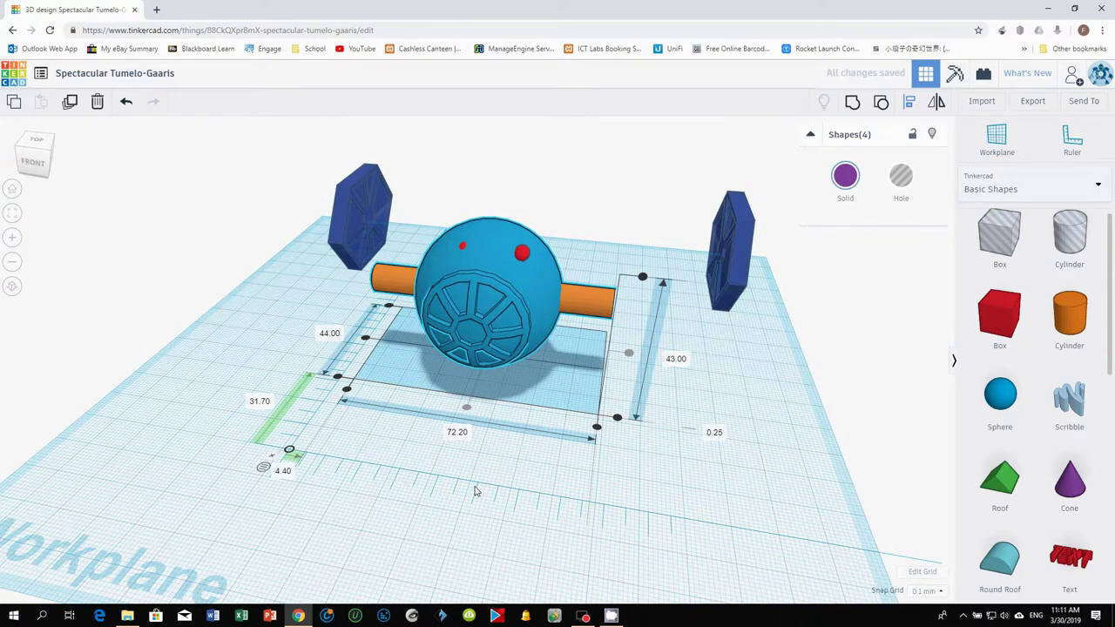
pyautogui.hotkey('ctrl', 'z')
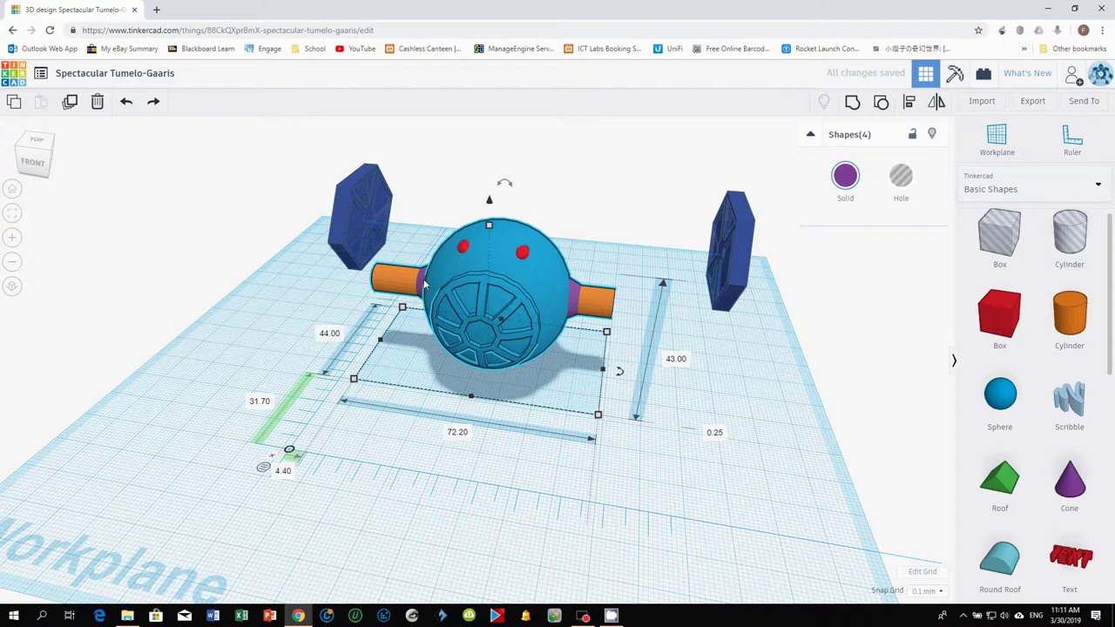
# Shift the sphere backward over the cylinder to about 33.5 mm from the ruler origin
pyautogui.moveTo(374, 463); pyautogui.dragTo(401, 468, button='right')
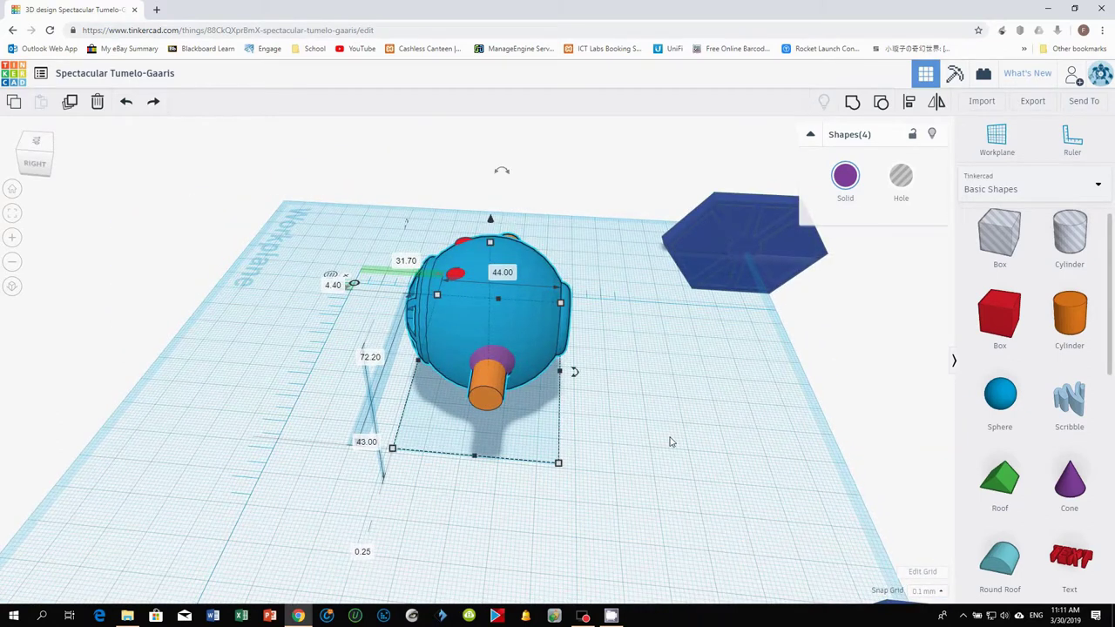
pyautogui.click(700, 332)
pyautogui.click(544, 302)
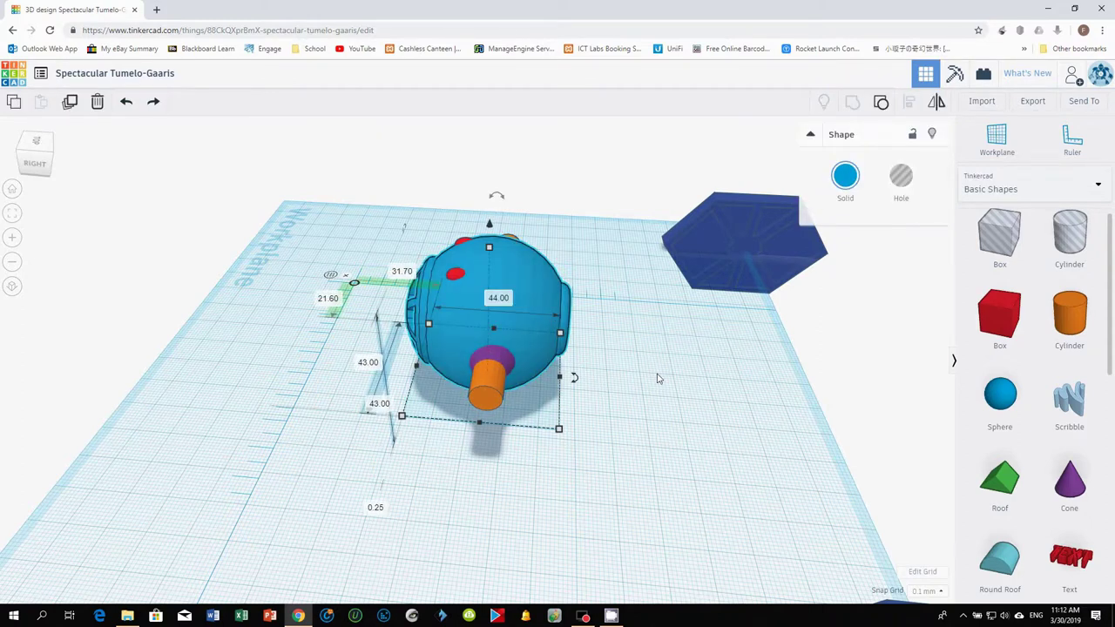
pyautogui.press('Right')
pyautogui.press('Right')
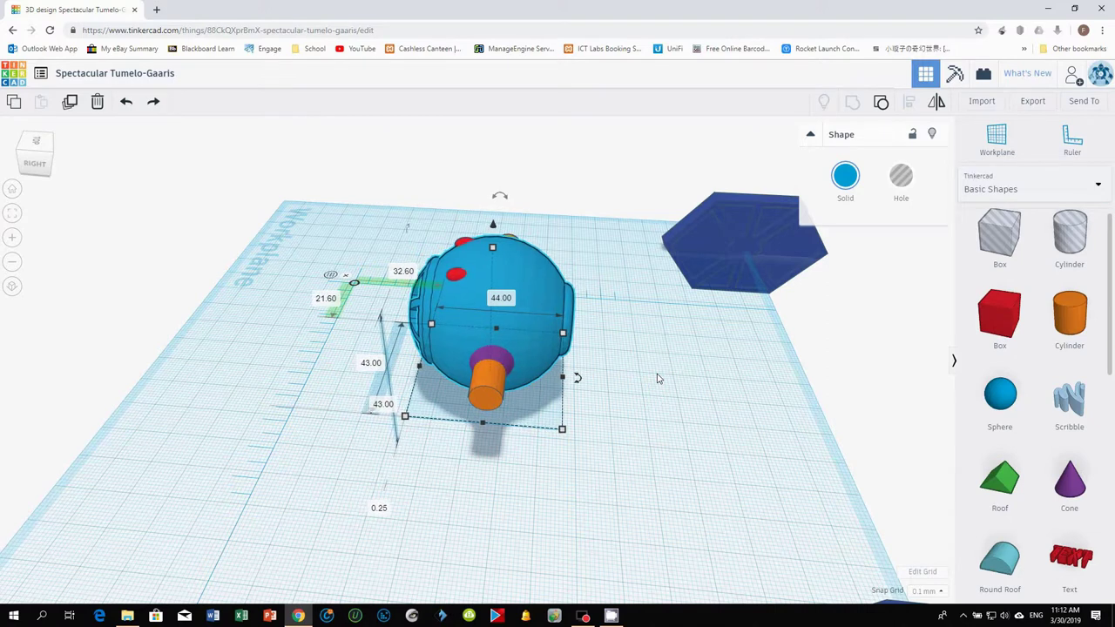
pyautogui.press('Right')
pyautogui.press('Right')
pyautogui.press('Right')
pyautogui.press('Right')
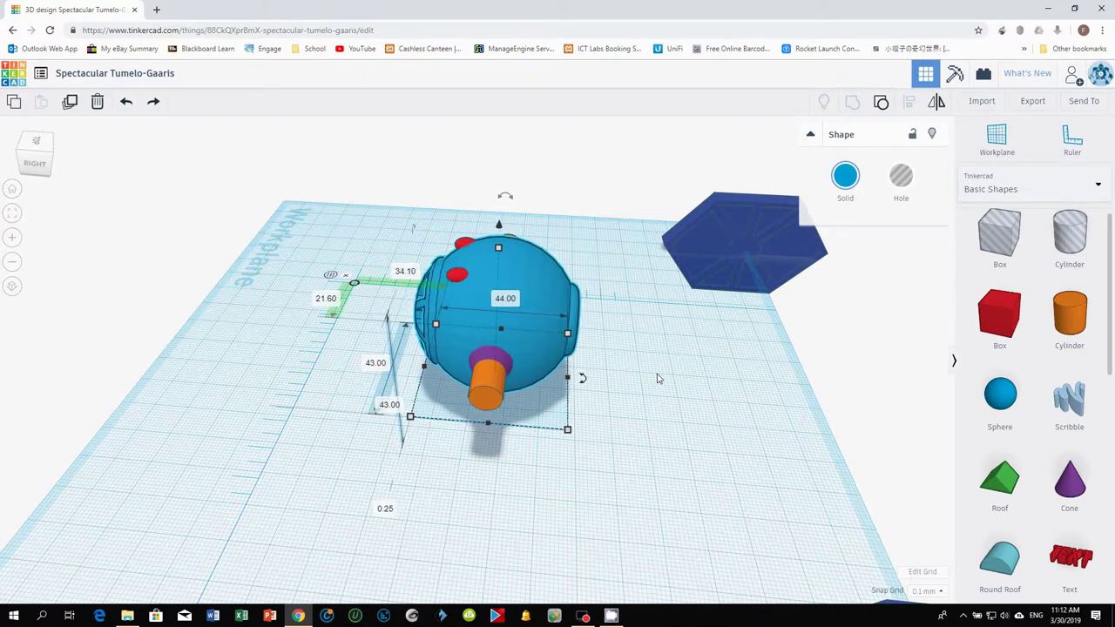
pyautogui.press('Left')
pyautogui.press('Left')
pyautogui.press('Left')
pyautogui.press('Left')
pyautogui.press('Left')
pyautogui.press('Left')
pyautogui.press('Left')
pyautogui.press('Left')
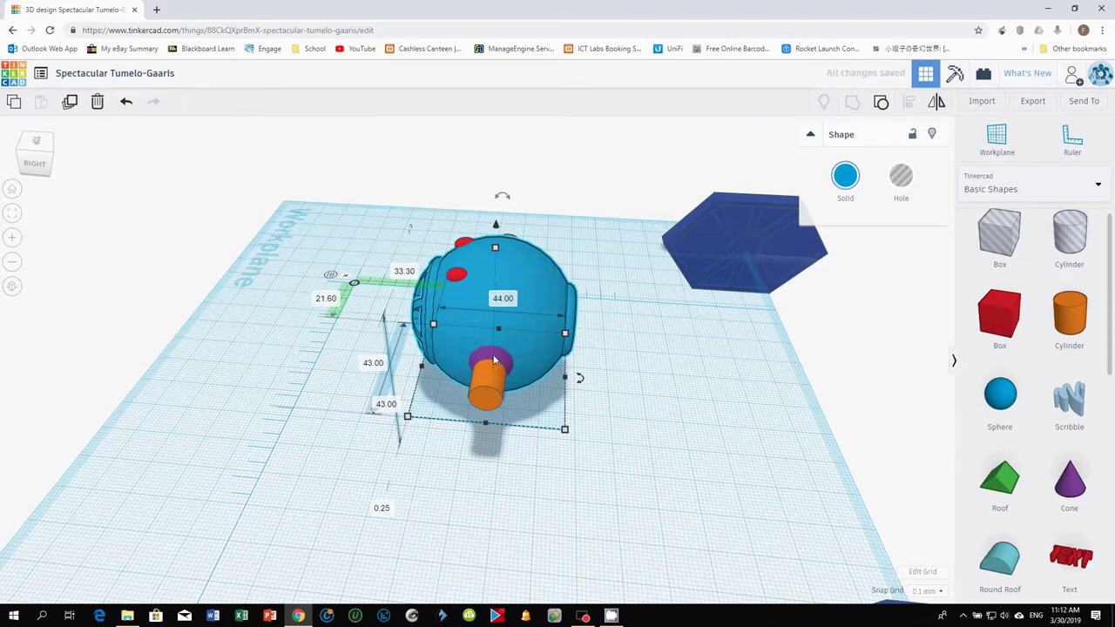
pyautogui.press('Left')
pyautogui.press('Left')
pyautogui.press('Left')
pyautogui.press('Left')
pyautogui.press('Left')
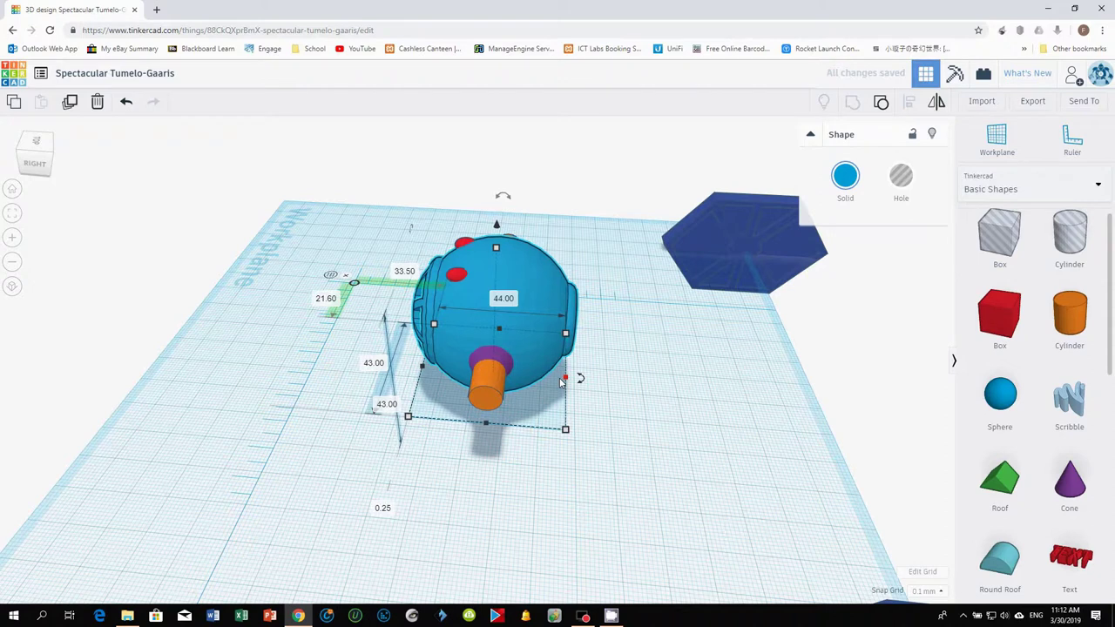
# Fine-tune the sphere's position over the cylinder to 33.9 mm from the ruler origin
pyautogui.press('Right')
pyautogui.press('Right')
pyautogui.press('Right')
pyautogui.press('Right')
pyautogui.press('Right')
pyautogui.press('Right')
pyautogui.press('Right')
pyautogui.press('Right')
pyautogui.press('Right')
pyautogui.press('Right')
pyautogui.press('Right')
pyautogui.press('Right')
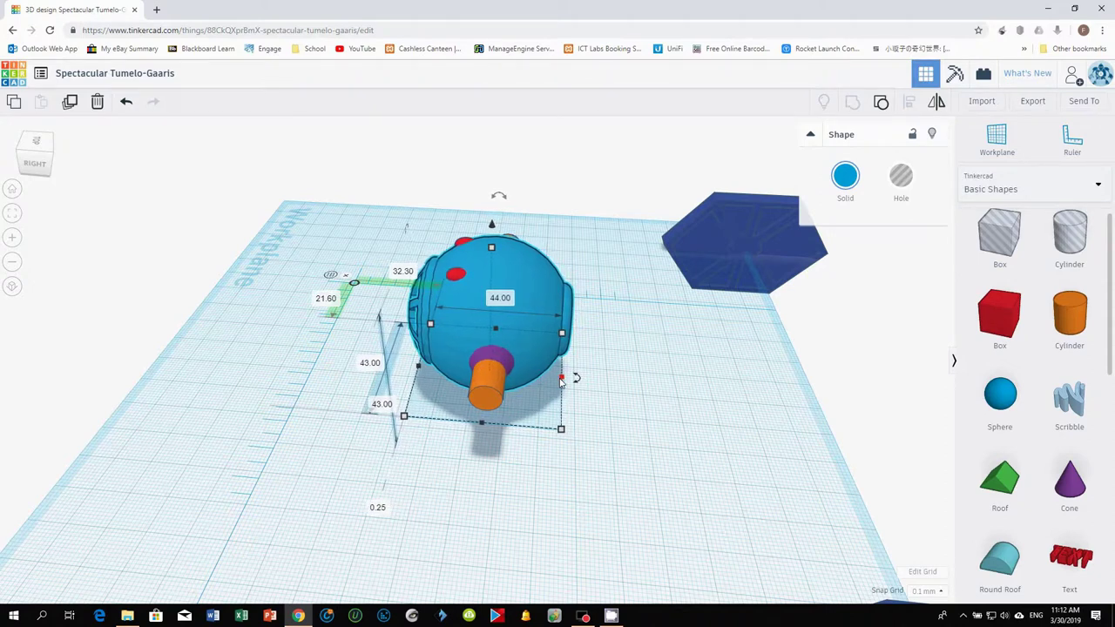
pyautogui.press('Left')
pyautogui.press('Left')
pyautogui.press('Left')
pyautogui.press('Left')
pyautogui.press('Left')
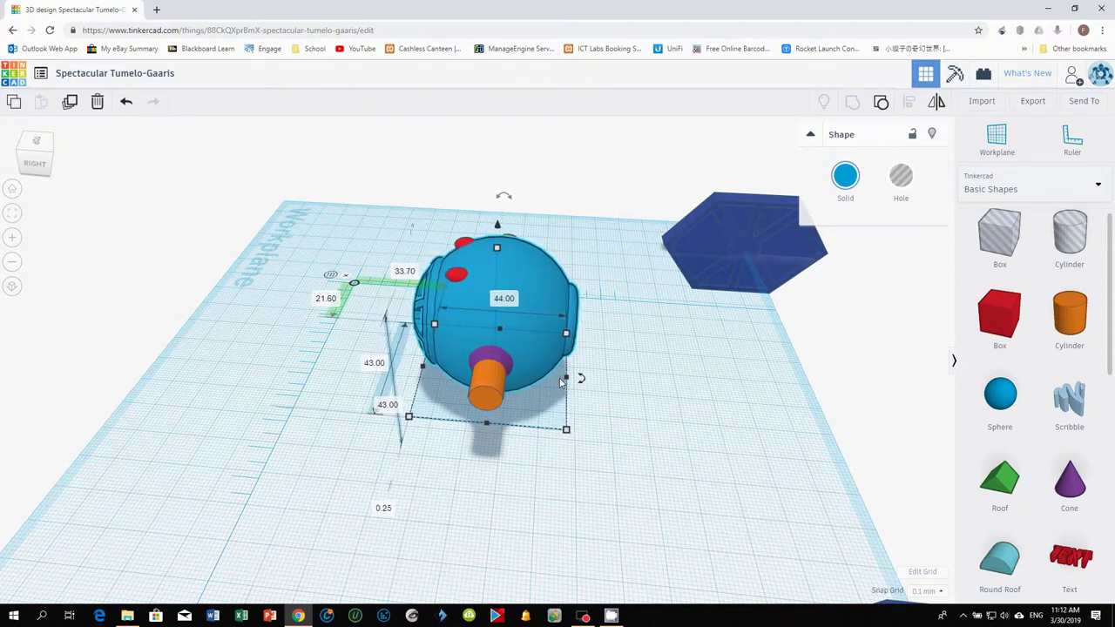
pyautogui.press('Right')
pyautogui.press('Right')
pyautogui.press('Right')
pyautogui.press('Right')
pyautogui.press('Right')
pyautogui.press('Right')
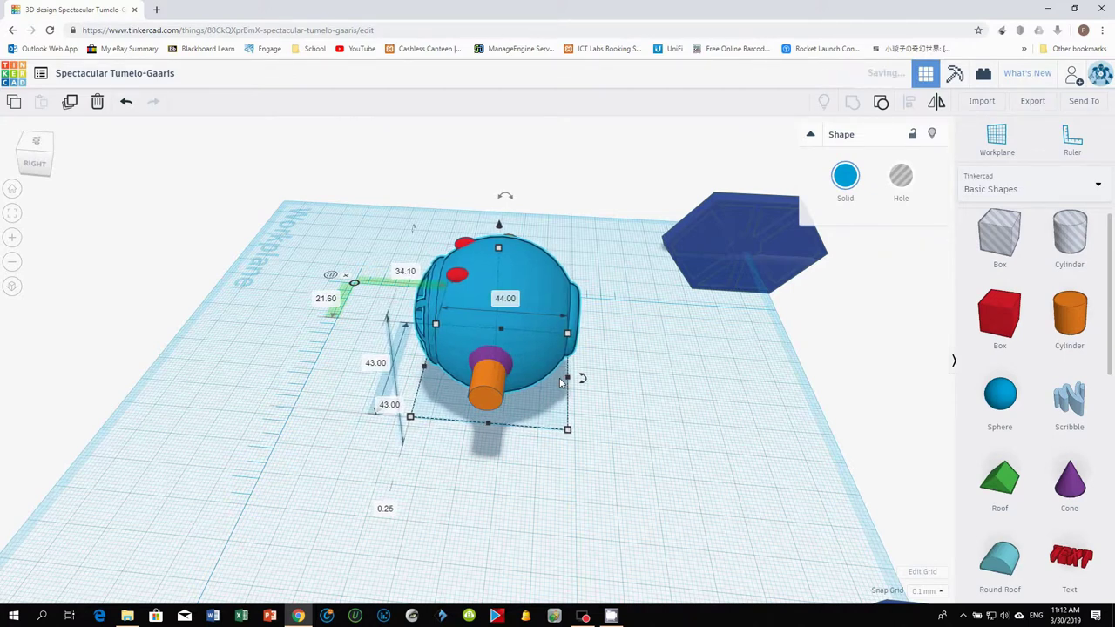
pyautogui.press('Left')
pyautogui.press('Left')
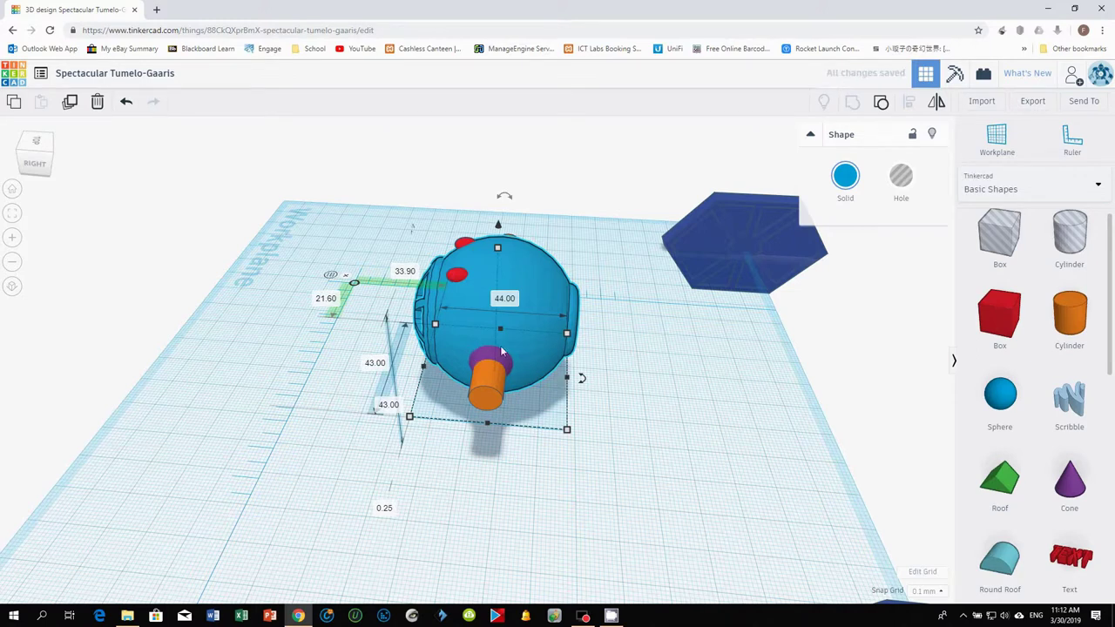
# Shorten the orange cylinder to 68.2 mm by pulling in the end nearest the ruler origin
pyautogui.moveTo(645, 421); pyautogui.dragTo(517, 422, button='right')
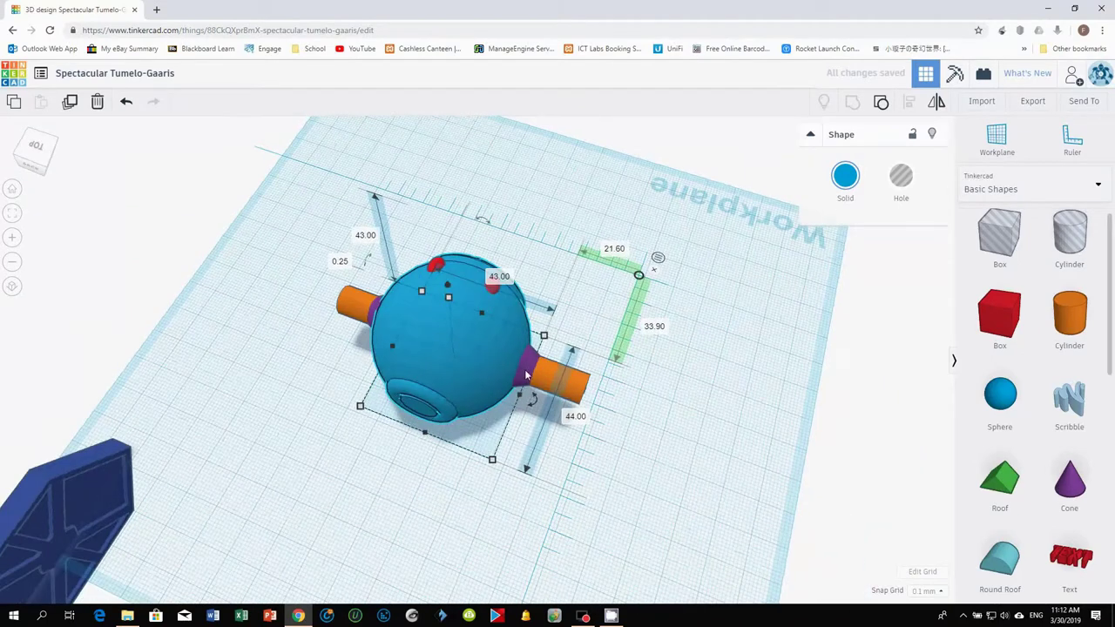
pyautogui.moveTo(396, 491); pyautogui.dragTo(485, 431, button='right')
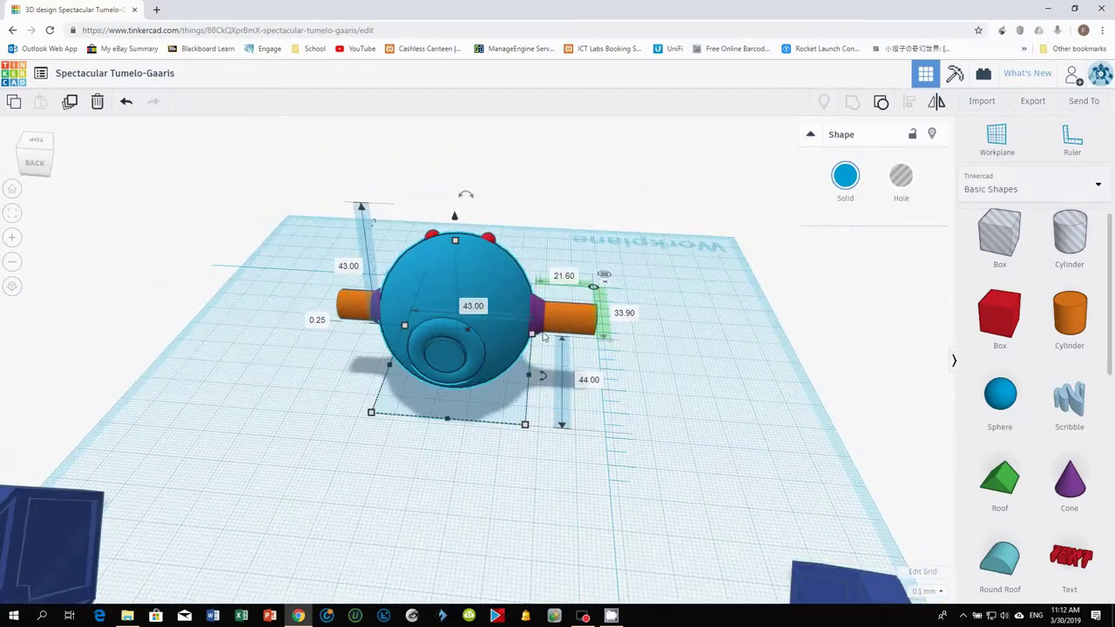
pyautogui.moveTo(500, 480); pyautogui.dragTo(599, 368, button='right')
pyautogui.click(599, 367)
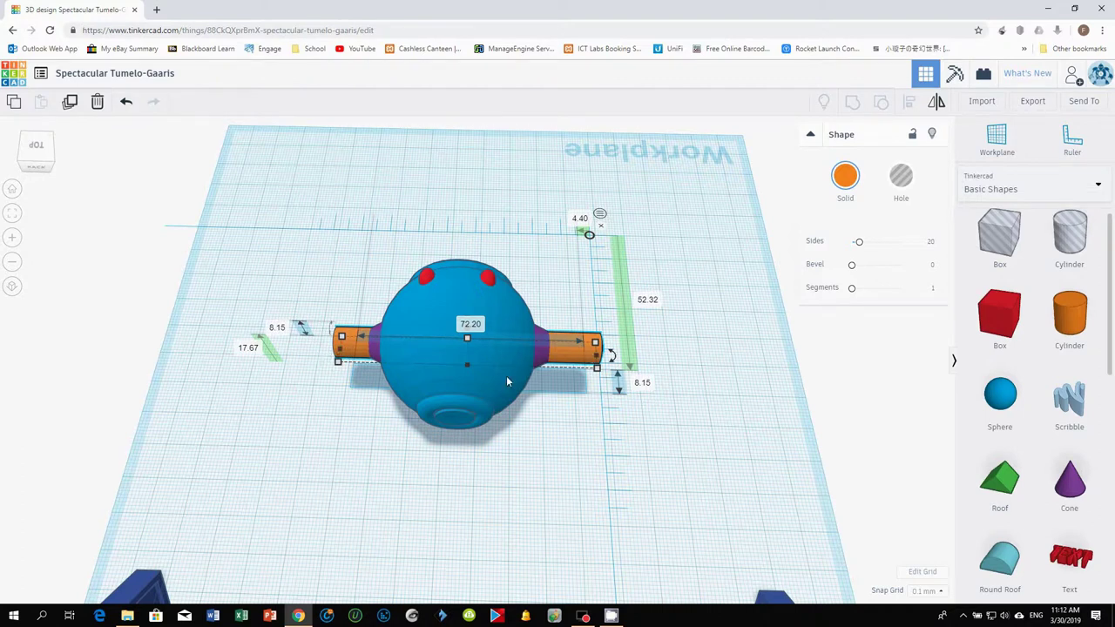
pyautogui.moveTo(596, 369); pyautogui.dragTo(582, 370)
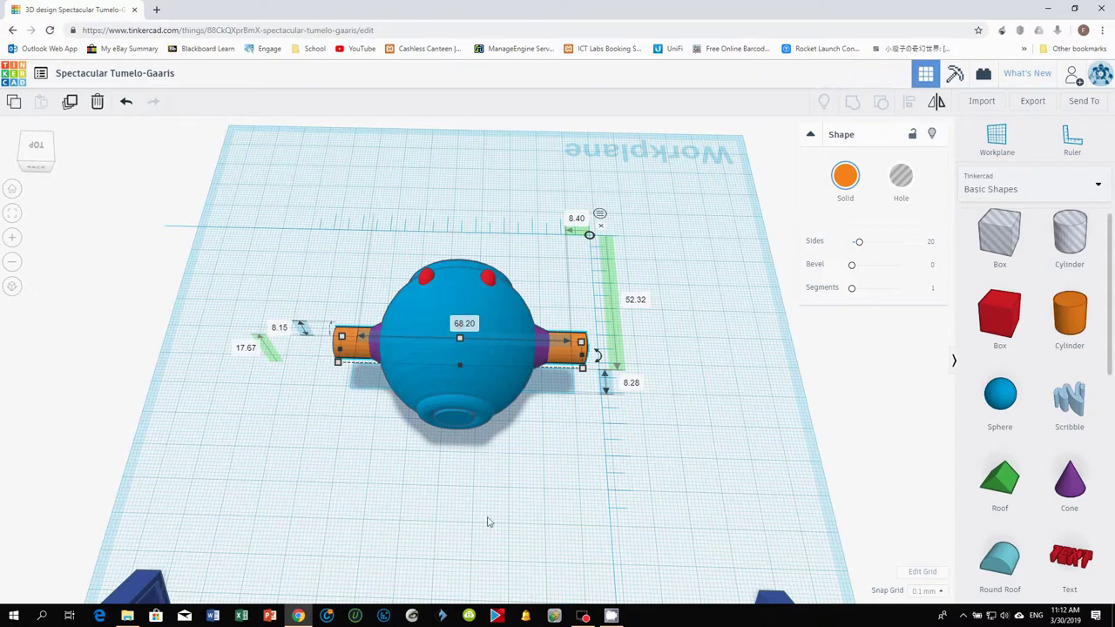
# Move the first hexagonal wing panel beyond one end of the cylinder, at about 24.5 and -45.9 mm from the ruler origin
pyautogui.click(426, 431)
pyautogui.moveTo(282, 541); pyautogui.dragTo(659, 266, button='right')
pyautogui.moveTo(681, 237); pyautogui.dragTo(452, 214)
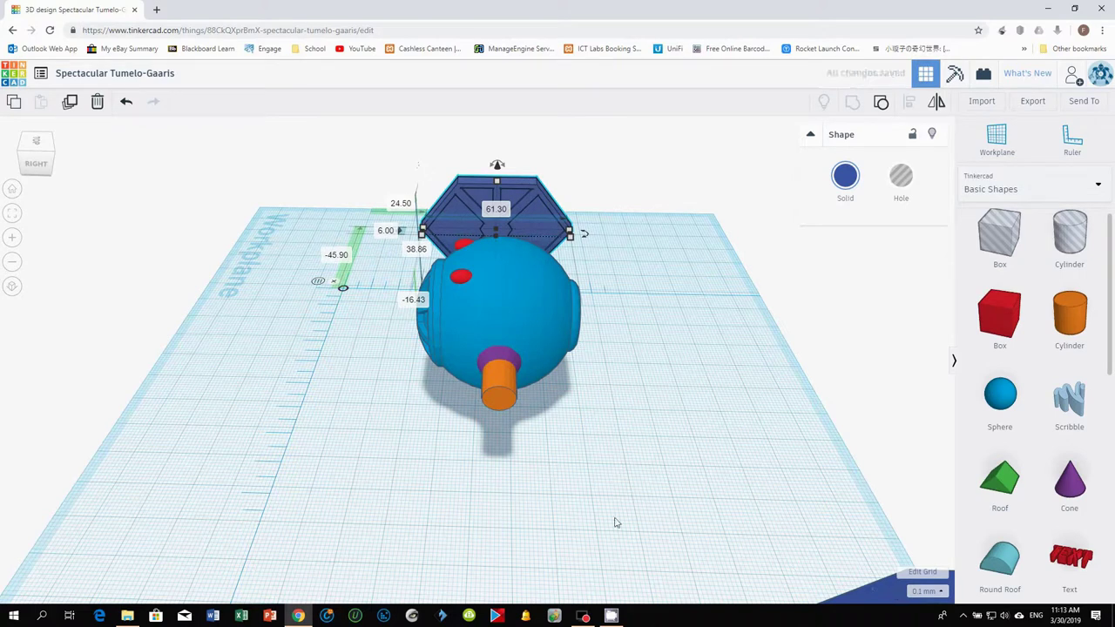
pyautogui.hotkey('ctrl', 'c')
pyautogui.hotkey('ctrl', 'v')
# Move the second hexagonal wing panel to the cylinder's other end, at about 27.6 and 74.6 mm, and raise it to 1.2 mm
pyautogui.moveTo(758, 531); pyautogui.dragTo(421, 412)
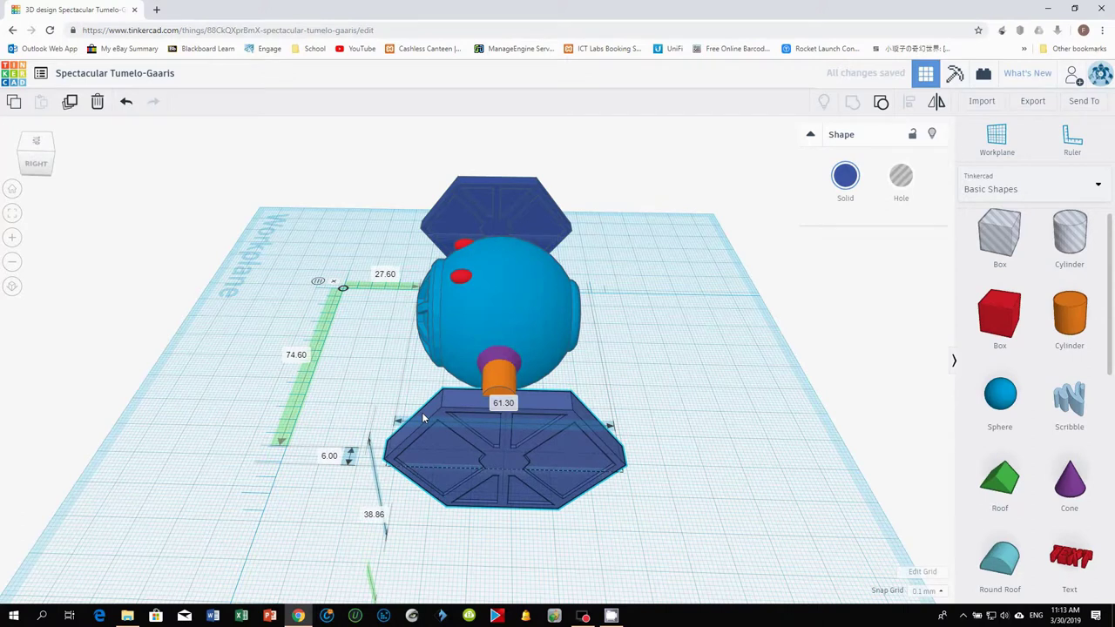
pyautogui.moveTo(456, 569); pyautogui.dragTo(626, 409, button='right')
pyautogui.moveTo(605, 255); pyautogui.dragTo(611, 199)
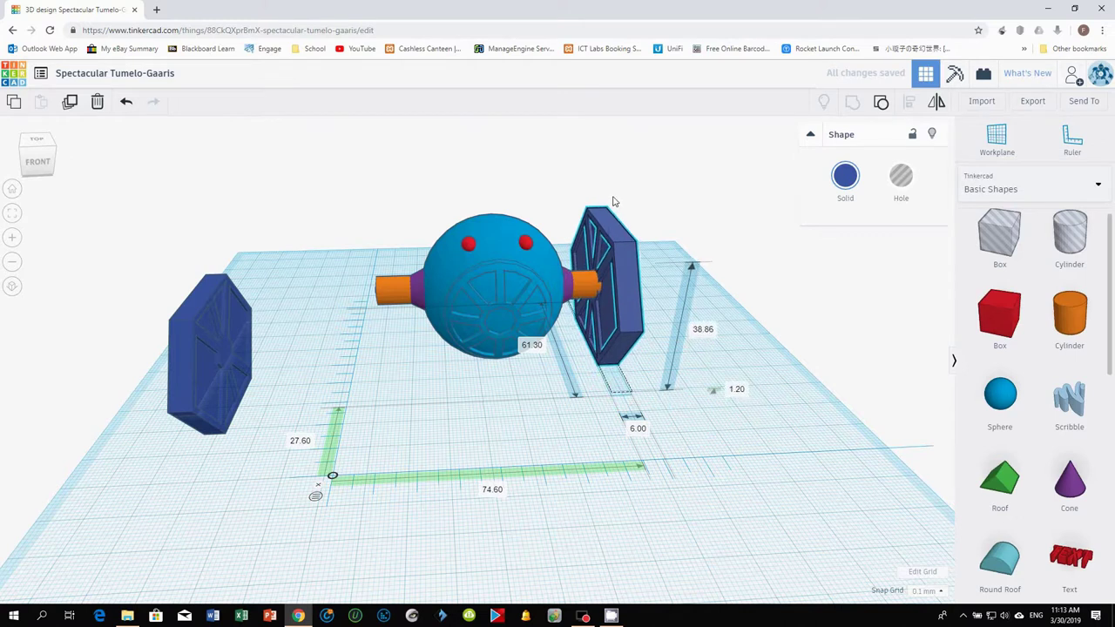
# Align the raised wing panel, the cylinder and the adjoining cone to a common centre in height and front-to-back
pyautogui.moveTo(651, 464); pyautogui.dragTo(597, 351, button='right')
pyautogui.moveTo(386, 134); pyautogui.dragTo(596, 250)
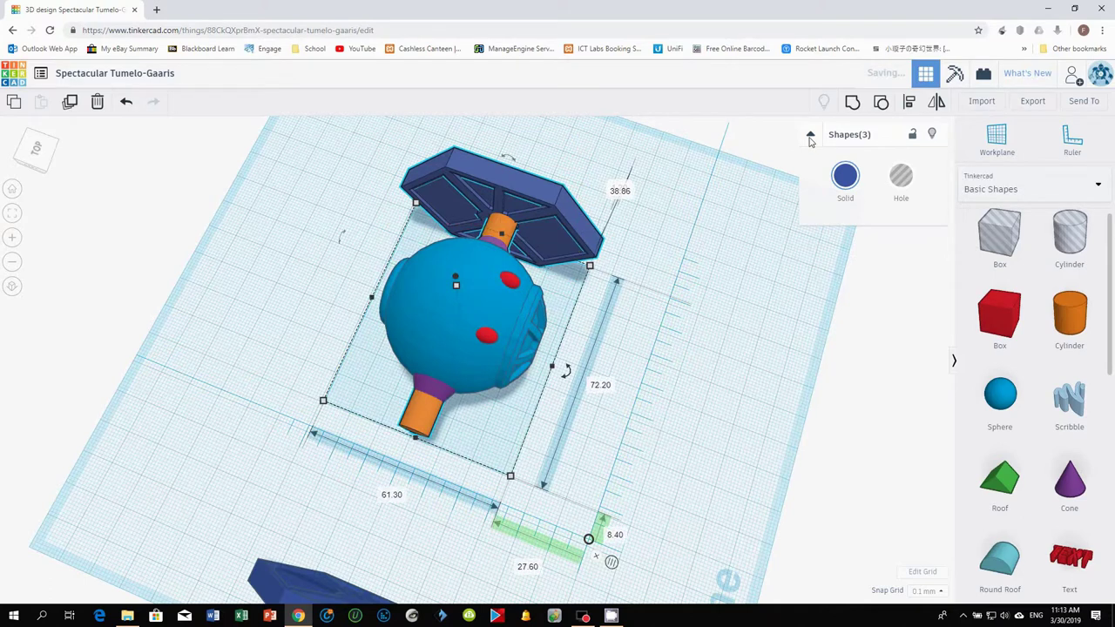
pyautogui.click(908, 101)
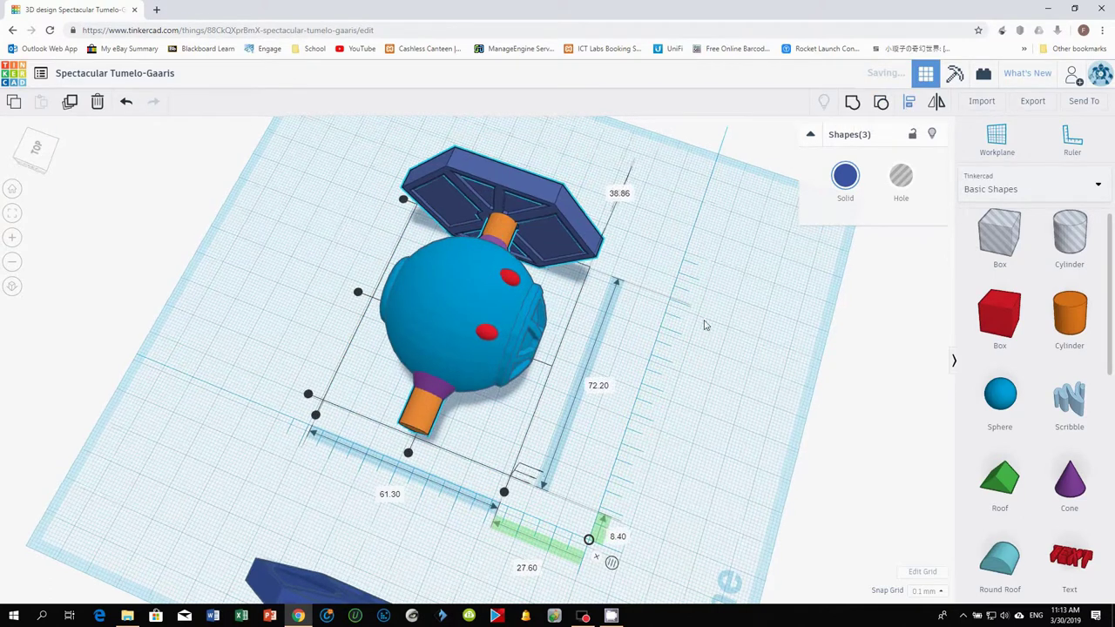
pyautogui.moveTo(754, 373); pyautogui.dragTo(689, 281, button='right')
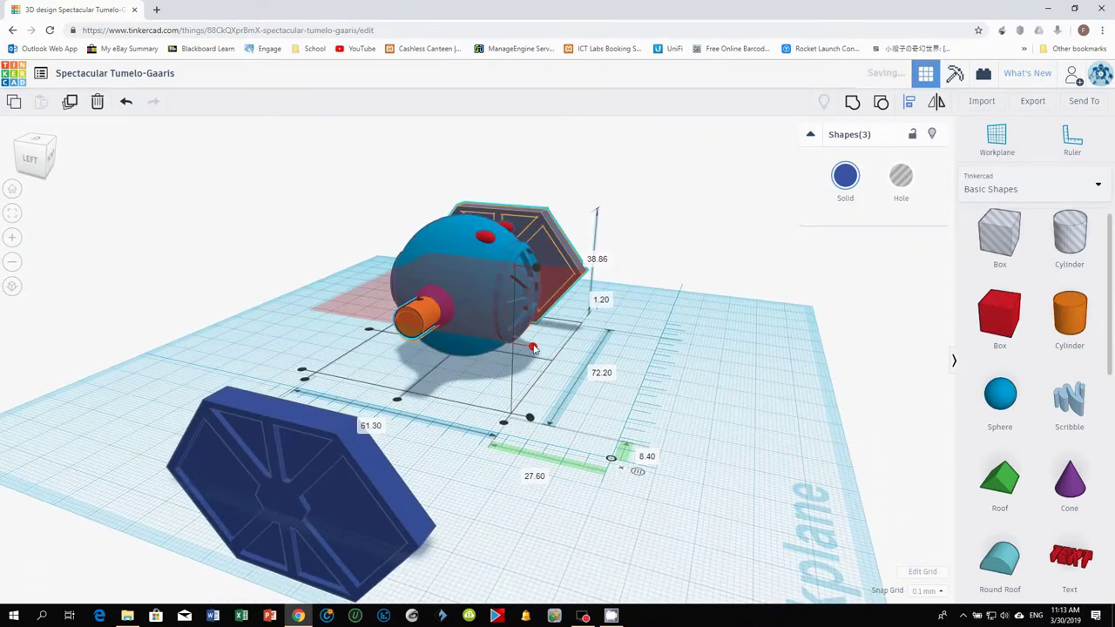
pyautogui.click(533, 348)
pyautogui.moveTo(700, 425); pyautogui.dragTo(488, 492, button='right')
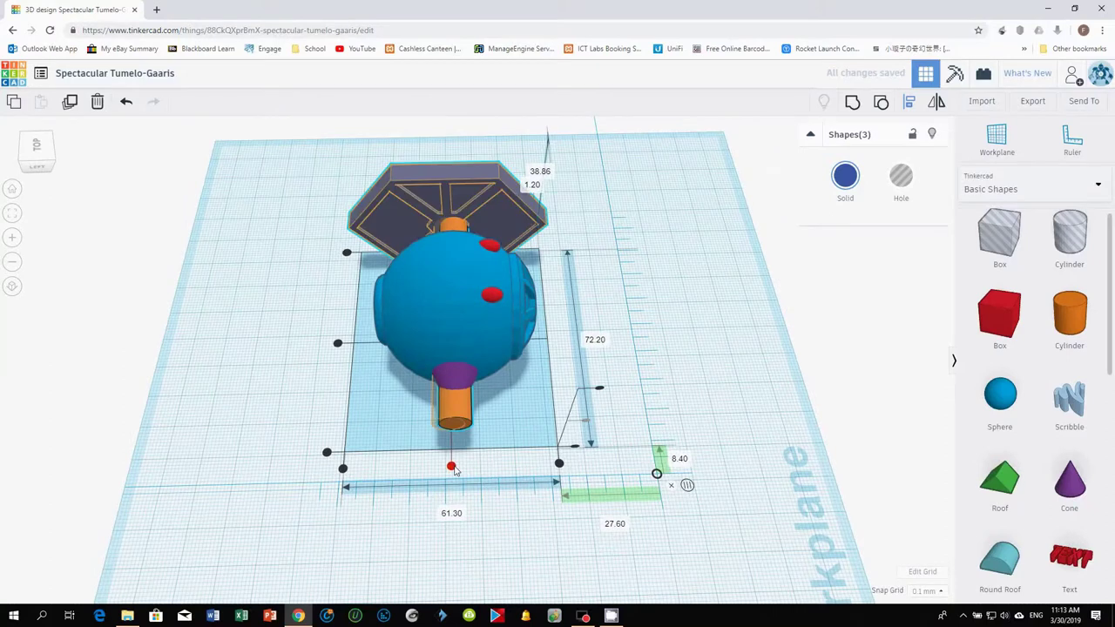
pyautogui.click(451, 467)
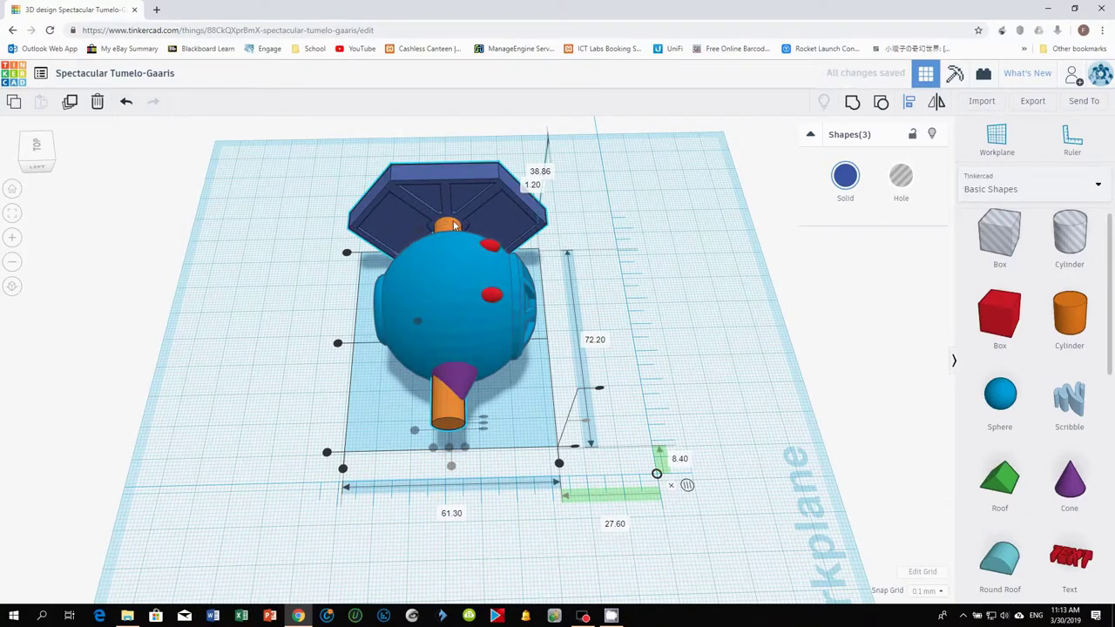
pyautogui.moveTo(556, 542); pyautogui.dragTo(754, 465, button='right')
pyautogui.click(756, 464)
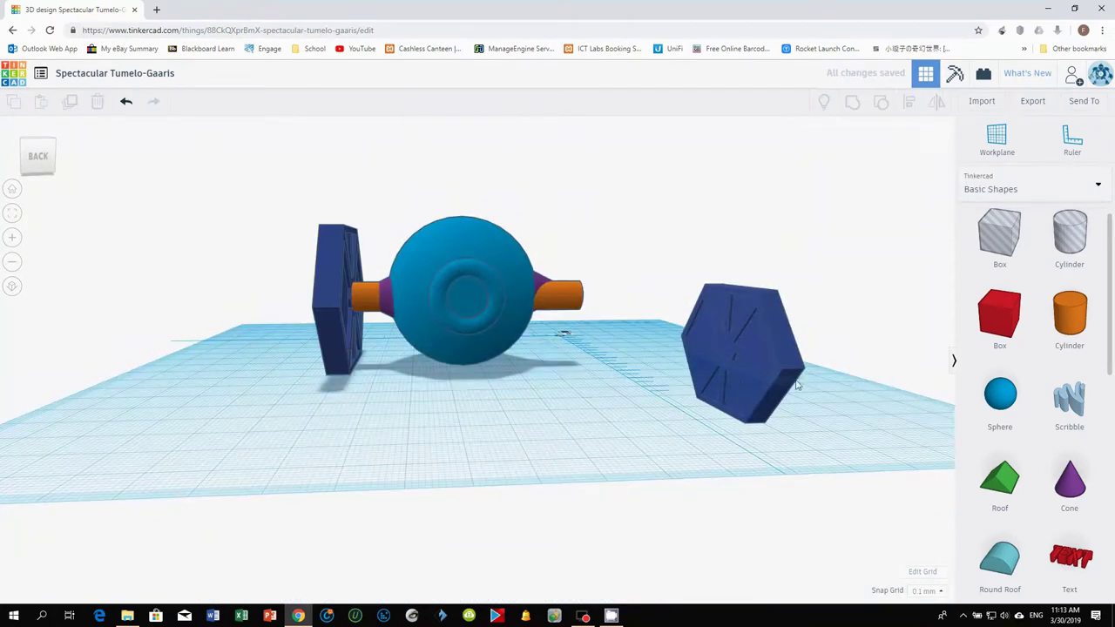
# Move the remaining wing panel onto the cylinder's free end, at 2.4 and 27.5 mm from the ruler origin and 0.3 mm high
pyautogui.moveTo(261, 413); pyautogui.dragTo(576, 605)
pyautogui.moveTo(761, 352); pyautogui.dragTo(601, 357)
pyautogui.moveTo(661, 409); pyautogui.dragTo(635, 467, button='right')
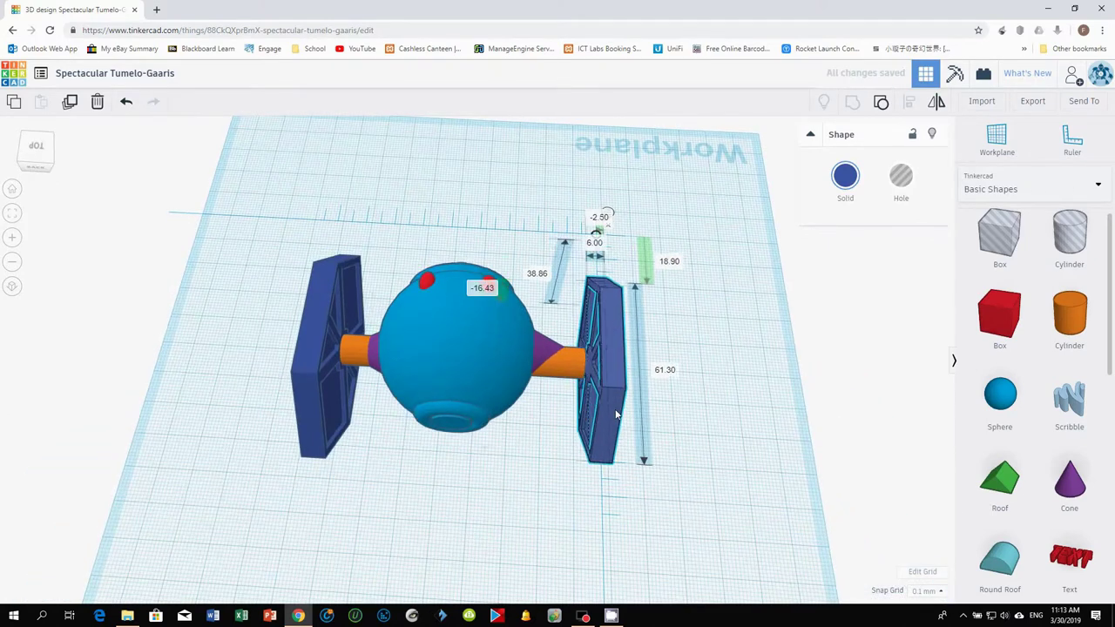
pyautogui.moveTo(607, 417); pyautogui.dragTo(638, 313, button='right')
pyautogui.press('d')
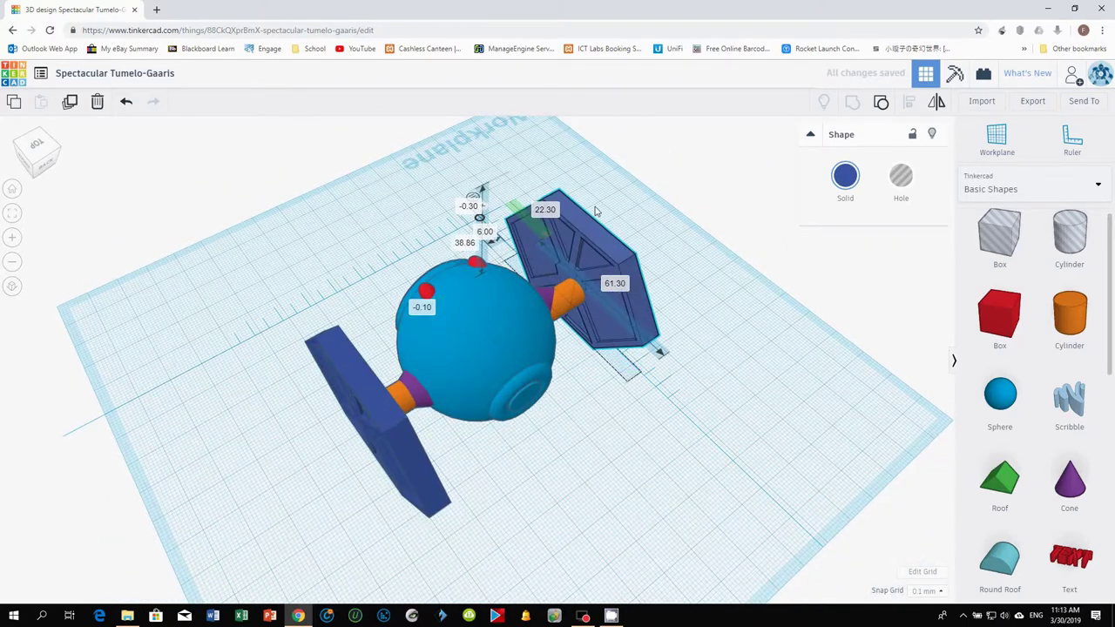
pyautogui.moveTo(639, 357); pyautogui.dragTo(606, 408, button='right')
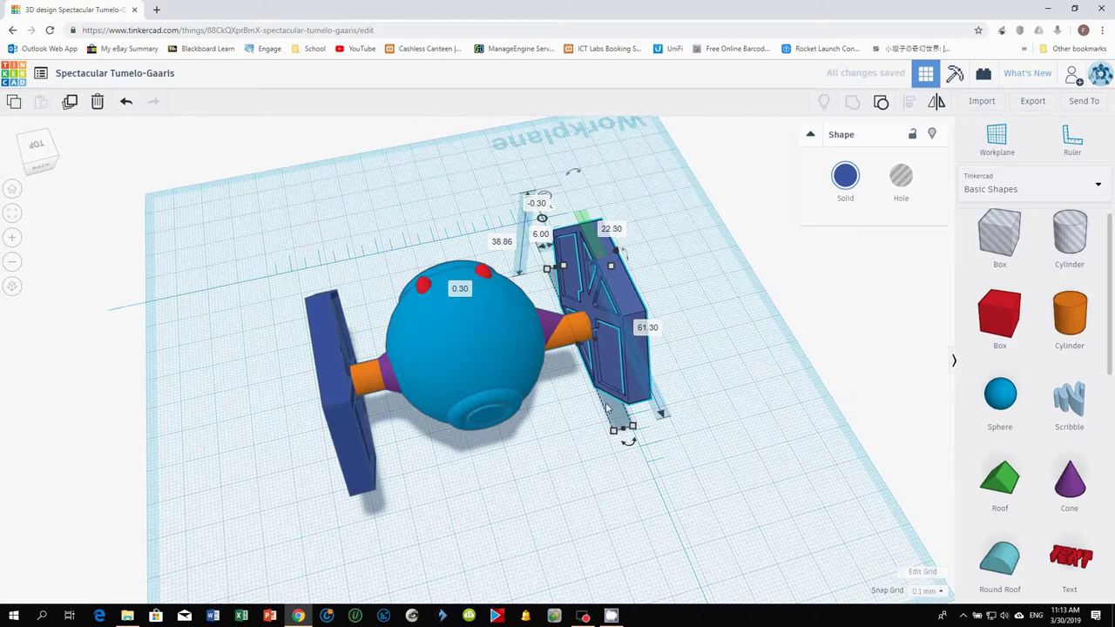
pyautogui.moveTo(644, 356); pyautogui.dragTo(643, 364)
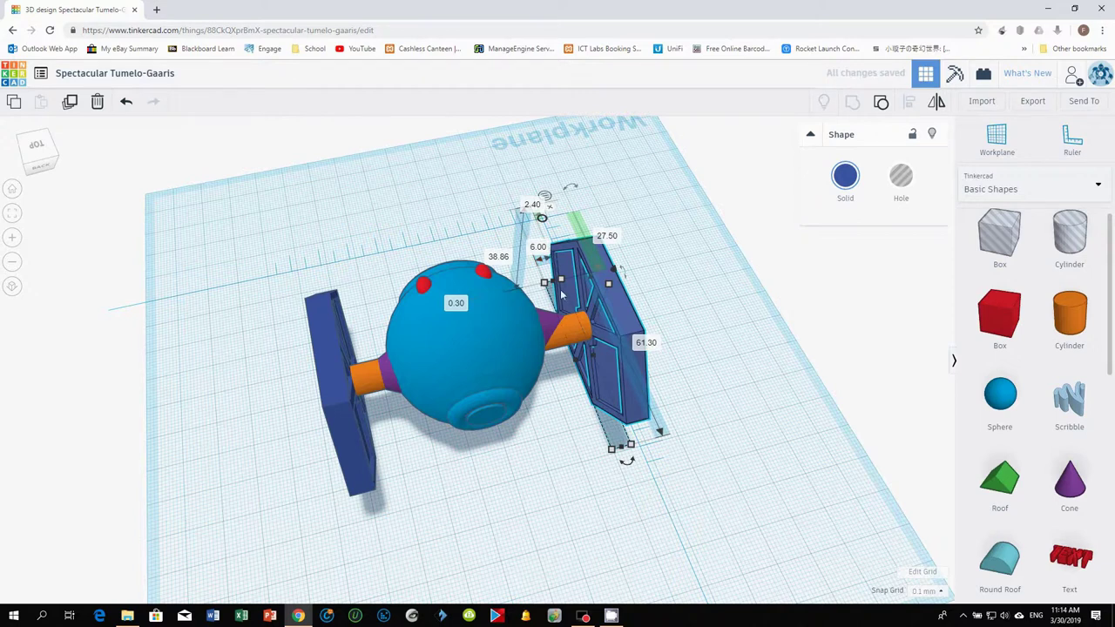
# Align the newly placed wing panel, the cylinder and the cone beside it by their centres in height and front-to-back
pyautogui.moveTo(538, 238); pyautogui.dragTo(674, 331)
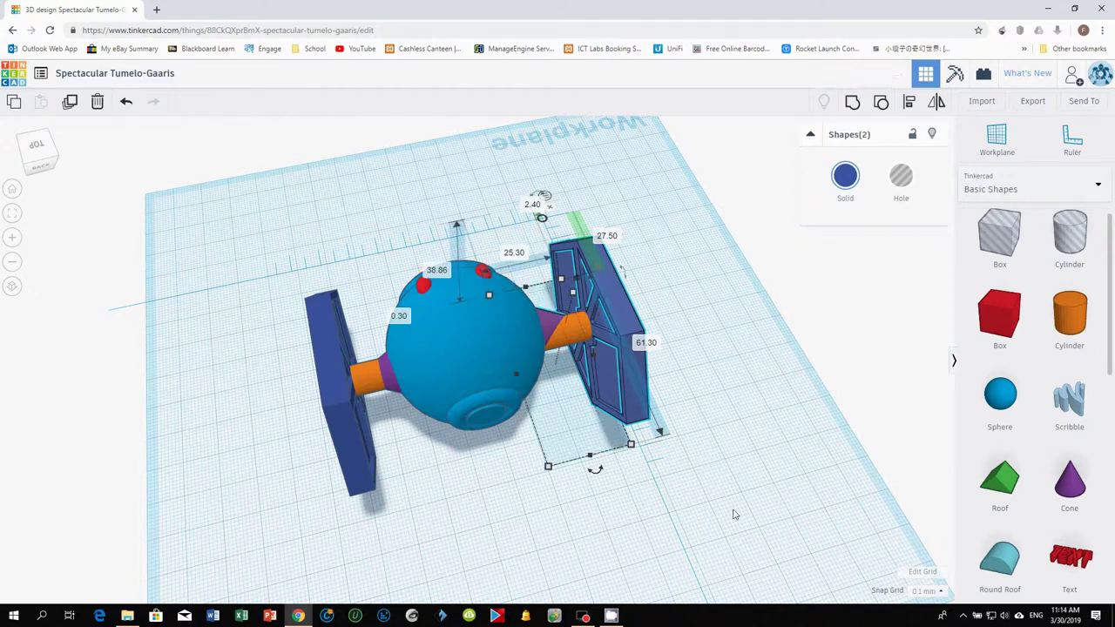
pyautogui.click(647, 516)
pyautogui.moveTo(627, 265); pyautogui.dragTo(577, 405)
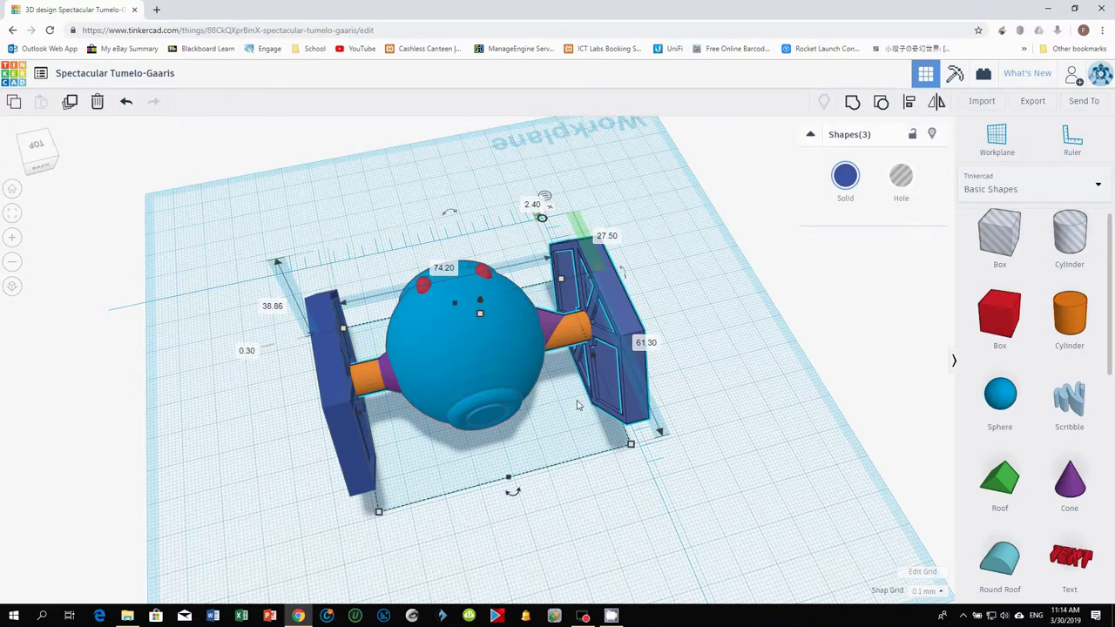
pyautogui.click(908, 102)
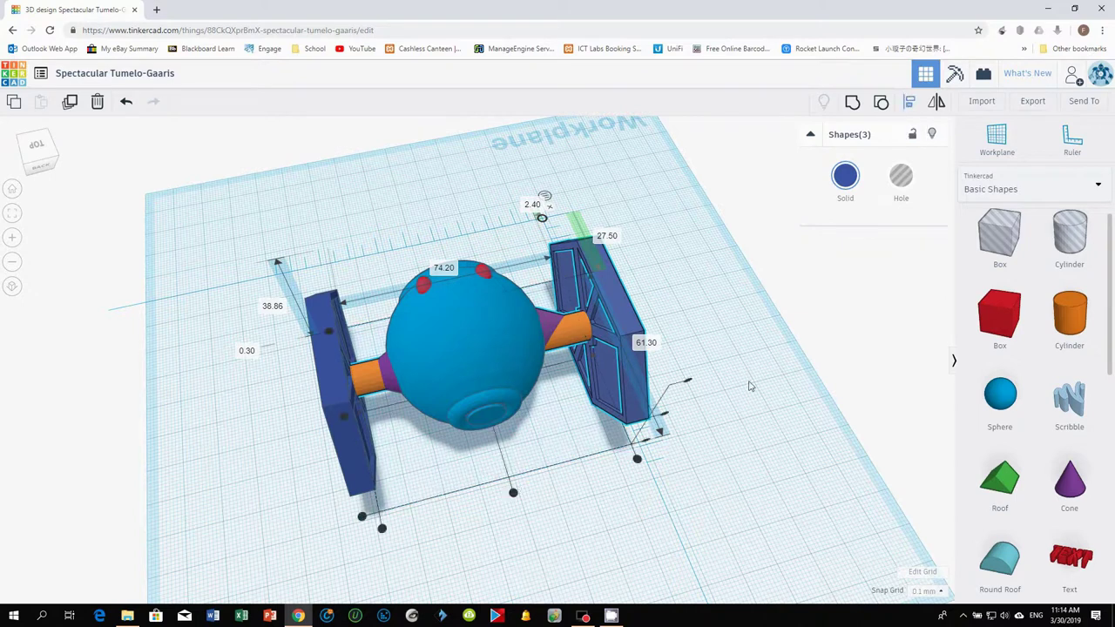
pyautogui.click(660, 428)
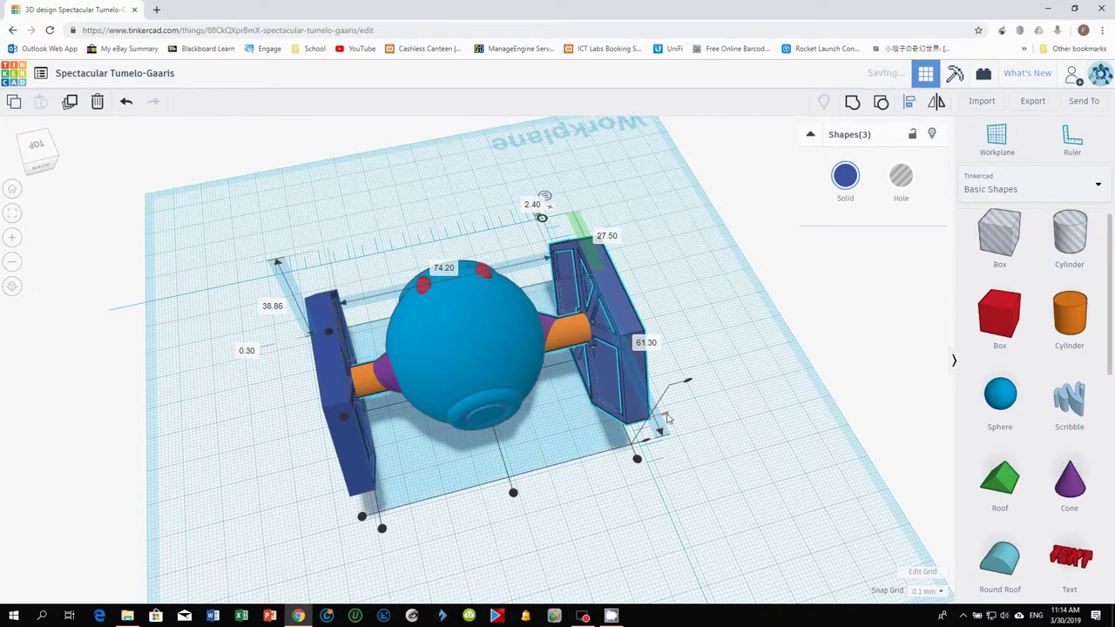
pyautogui.moveTo(625, 505); pyautogui.dragTo(898, 471, button='right')
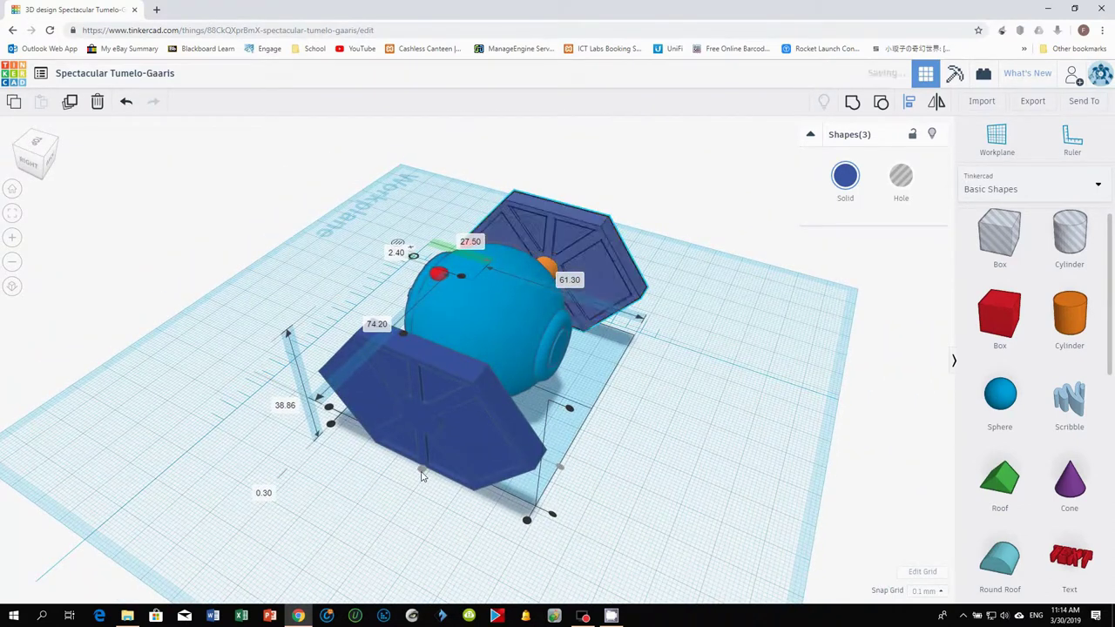
pyautogui.moveTo(659, 498); pyautogui.dragTo(461, 517, button='right')
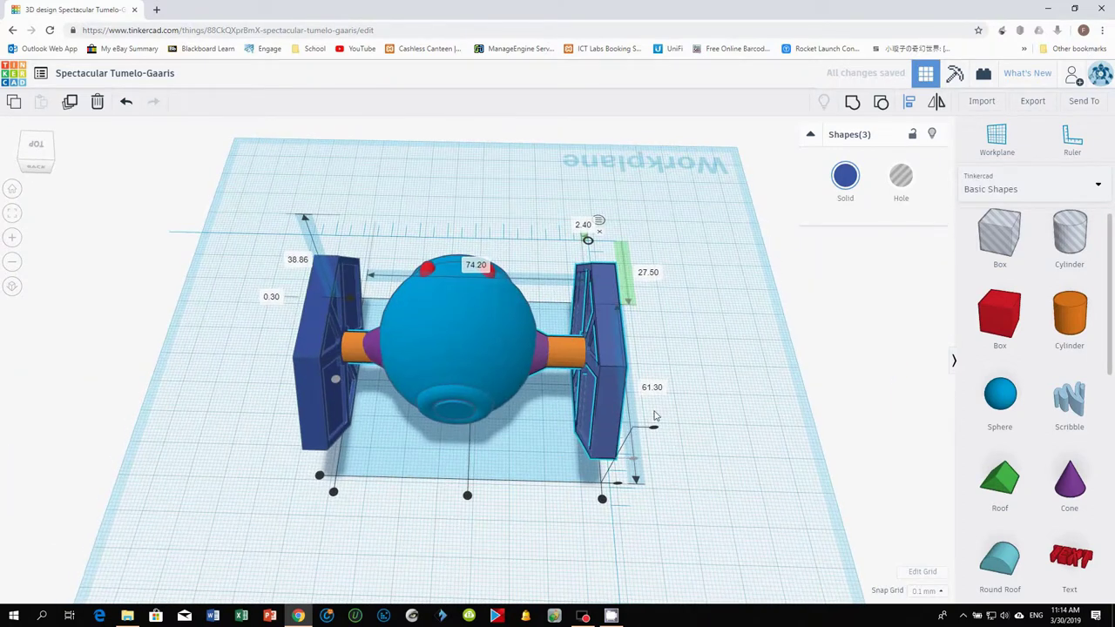
pyautogui.click(702, 420)
# Shift the wing panel near the ruler origin inward along the cylinder to a 4.5 mm offset
pyautogui.click(605, 377)
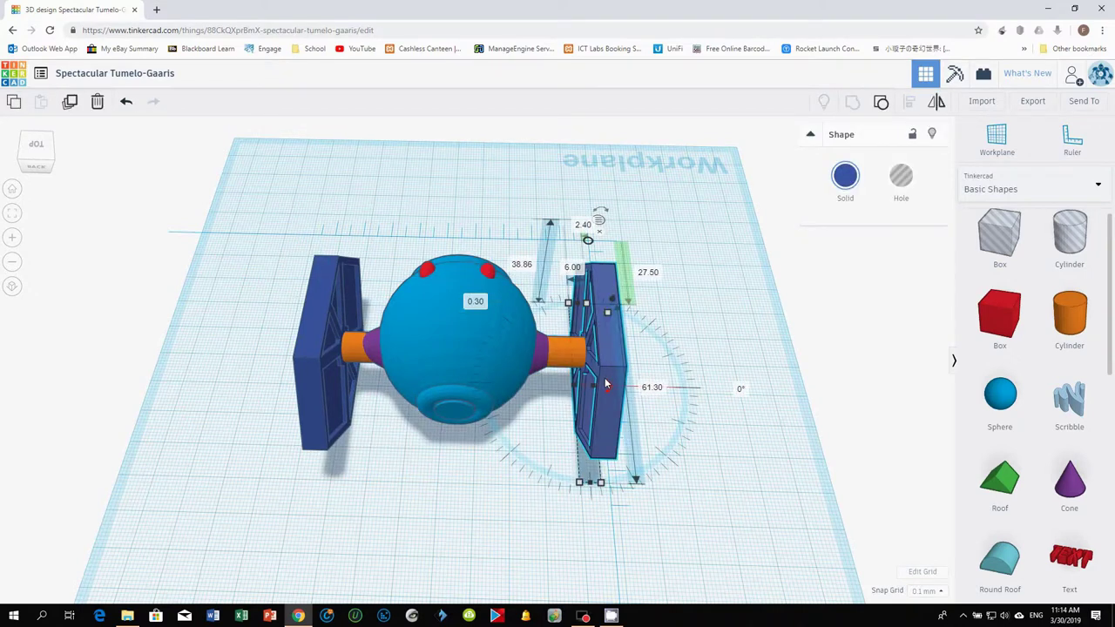
pyautogui.press('Left')
pyautogui.press('Left')
pyautogui.press('Left')
pyautogui.press('Left')
pyautogui.press('Left')
pyautogui.press('Left')
pyautogui.press('Left')
pyautogui.press('Left')
pyautogui.press('Left')
pyautogui.press('Left')
pyautogui.press('Left')
pyautogui.press('Left')
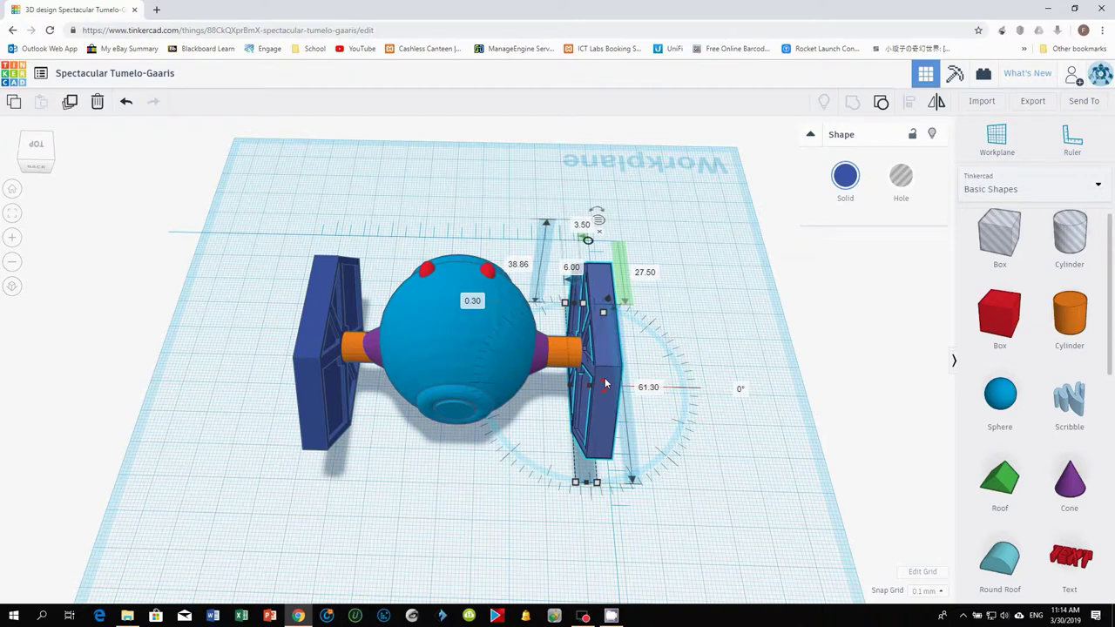
pyautogui.press('Left')
pyautogui.press('Left')
pyautogui.press('Left')
pyautogui.press('Left')
pyautogui.press('Left')
pyautogui.press('Left')
pyautogui.press('Left')
pyautogui.press('Left')
pyautogui.press('Left')
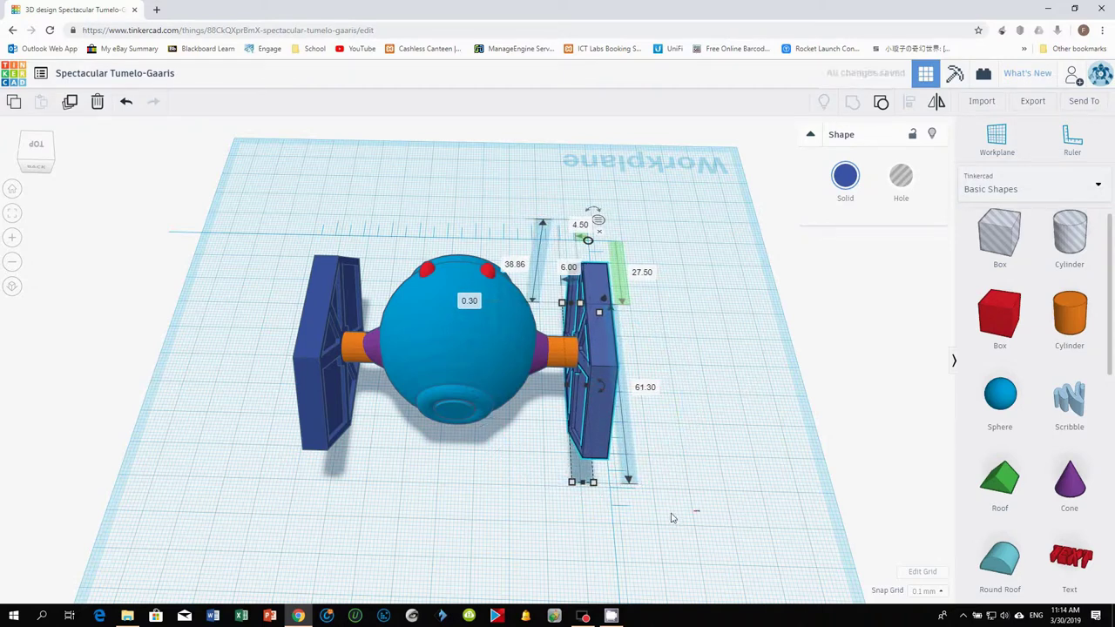
# Compare the exposed cylinder ends and fine-tune the same wing panel slightly further inward to balance both sides
pyautogui.click(589, 522)
pyautogui.moveTo(589, 522); pyautogui.dragTo(462, 487)
pyautogui.moveTo(462, 488); pyautogui.dragTo(538, 480, button='right')
pyautogui.moveTo(534, 484); pyautogui.dragTo(500, 478, button='right')
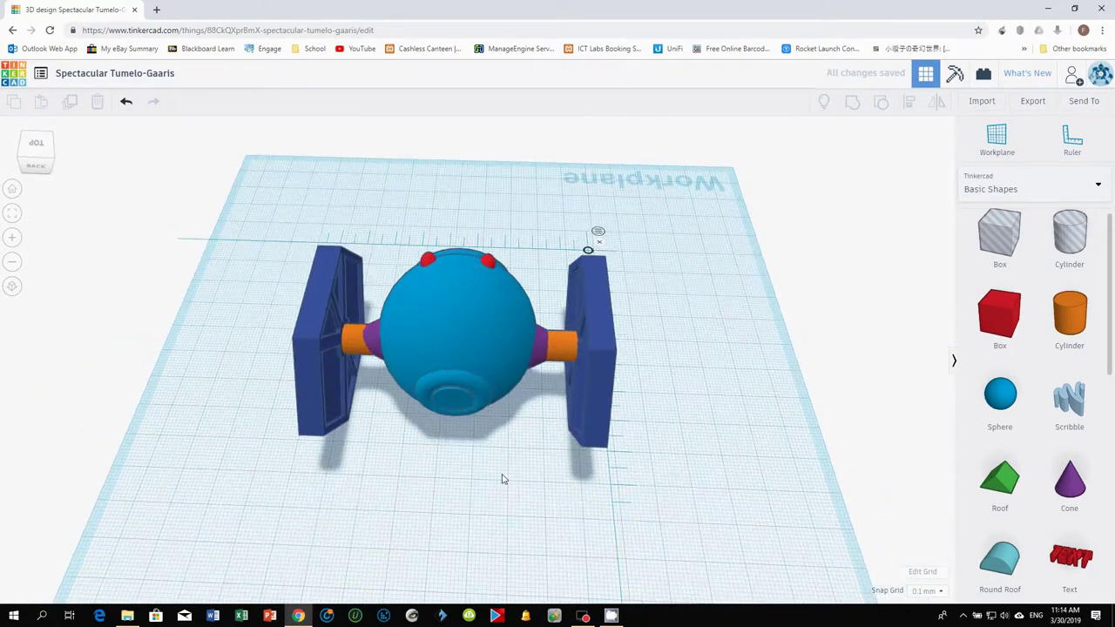
pyautogui.moveTo(426, 451); pyautogui.dragTo(355, 348, button='right')
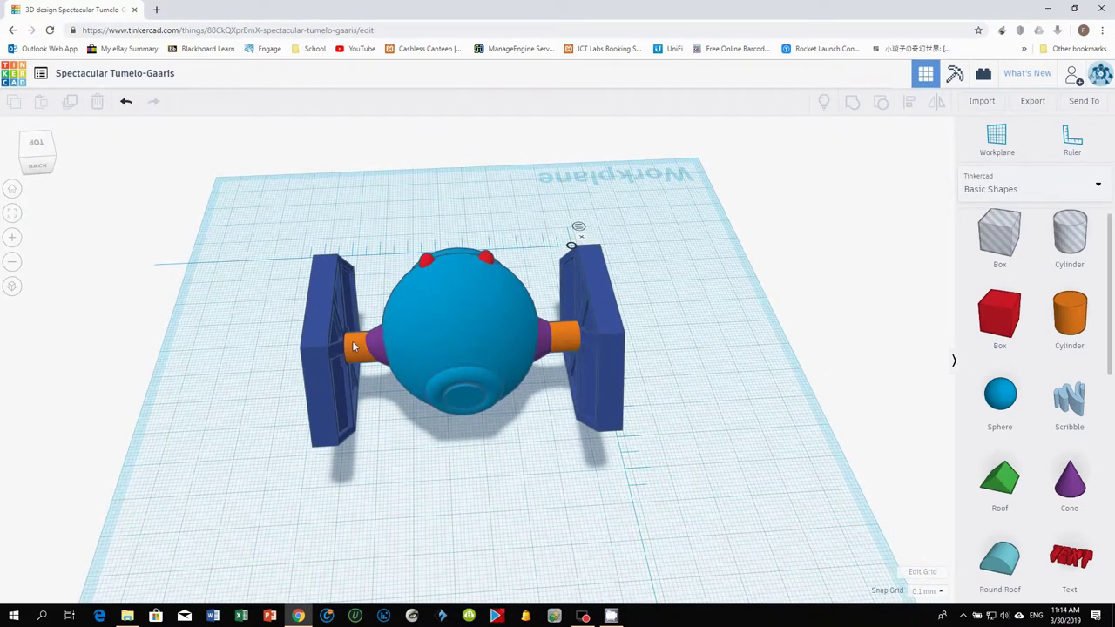
pyautogui.click(599, 329)
pyautogui.press('Left')
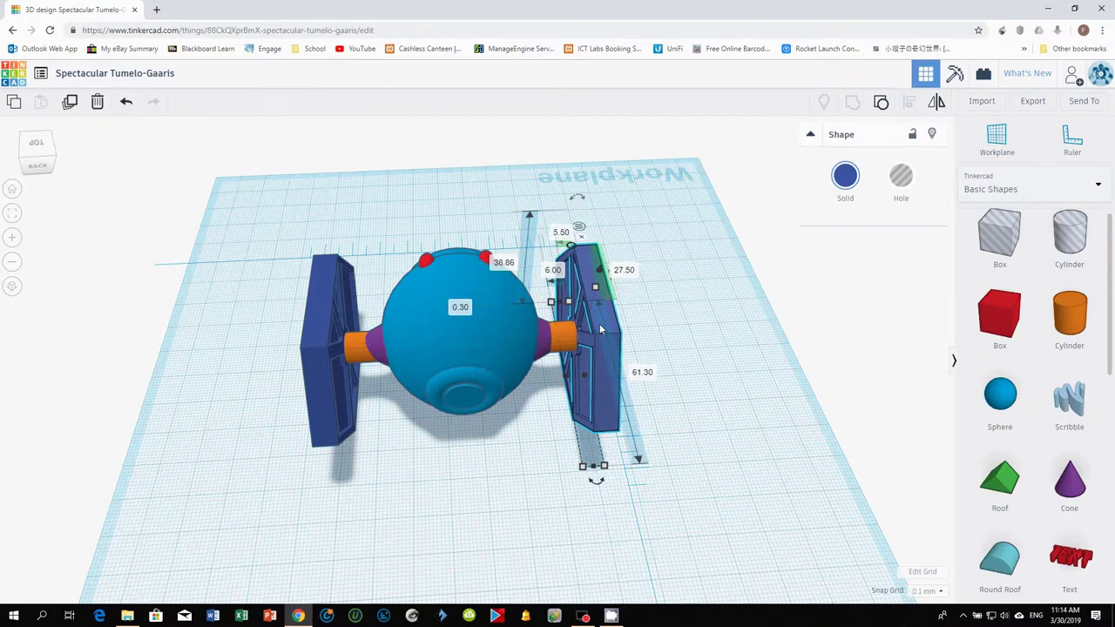
pyautogui.press('Right')
pyautogui.press('Right')
pyautogui.moveTo(535, 478); pyautogui.dragTo(552, 350, button='right')
pyautogui.moveTo(600, 496); pyautogui.dragTo(421, 467, button='right')
pyautogui.click(653, 501)
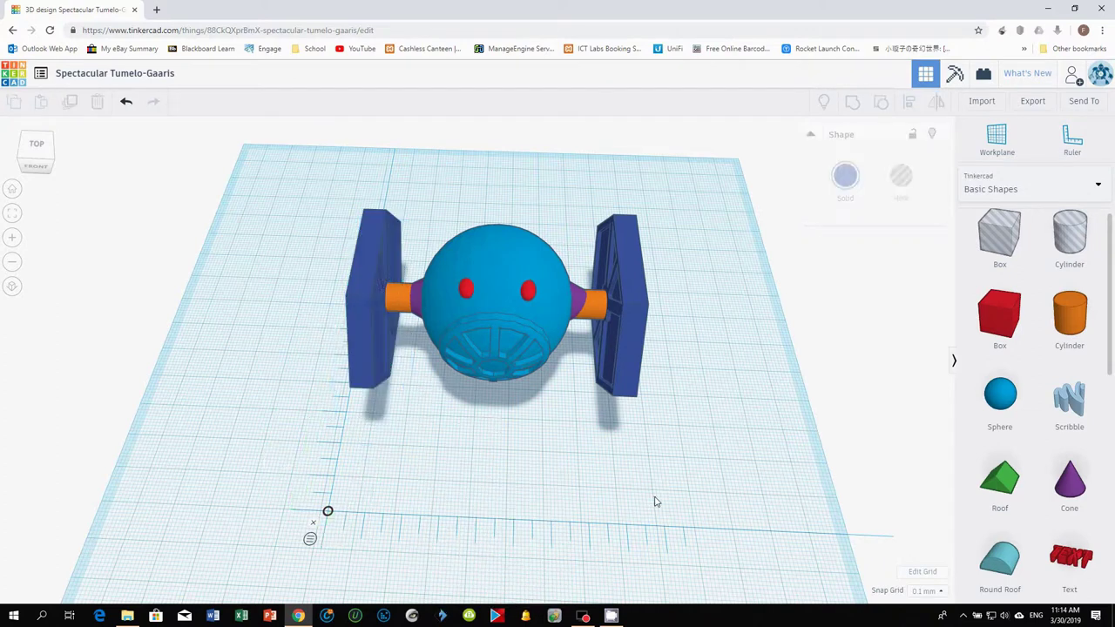